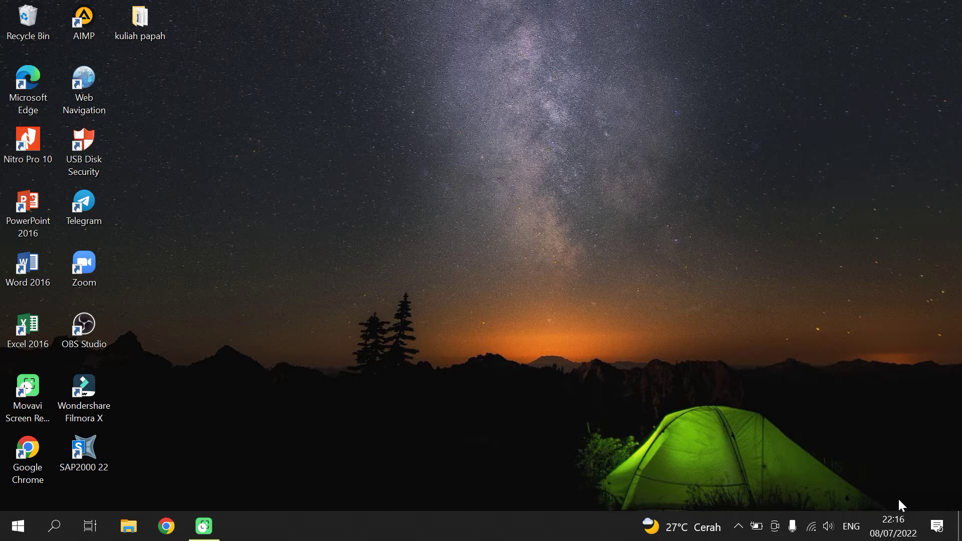
Open the Amanahbaja.com WordPress login page in Chrome and log in with the account password.
{"action": "left_click", "coordinate": [166, 528]}
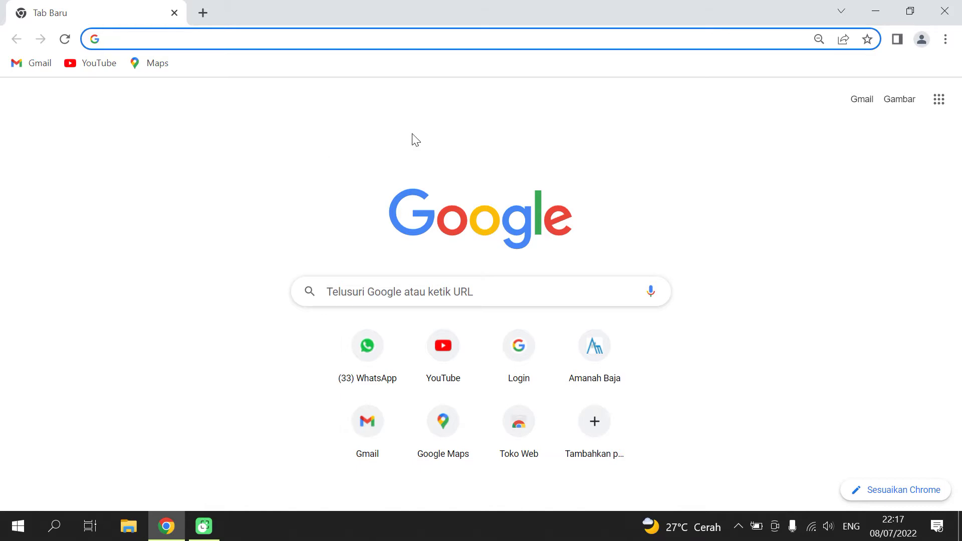
{"action": "left_click", "coordinate": [600, 357]}
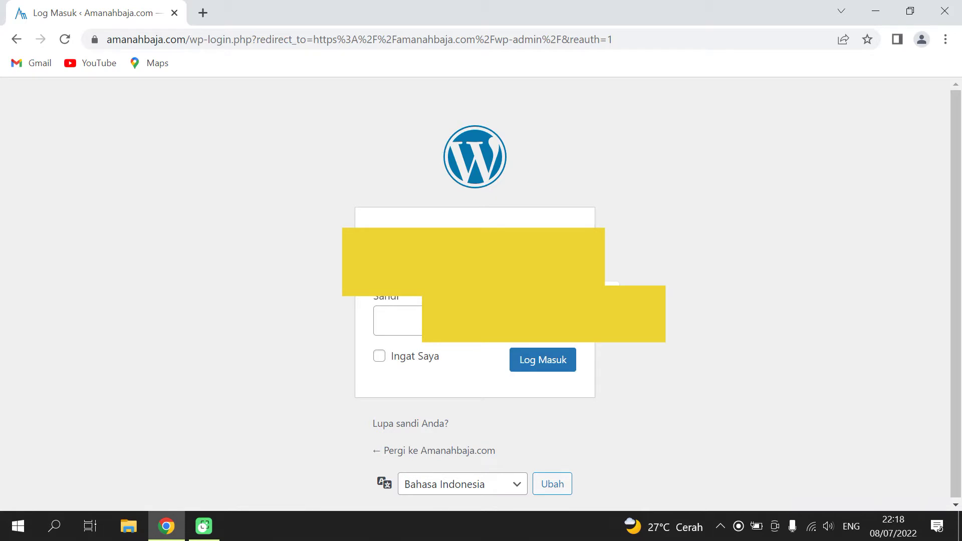
{"action": "left_click", "coordinate": [461, 320]}
{"action": "type", "text": "************"}
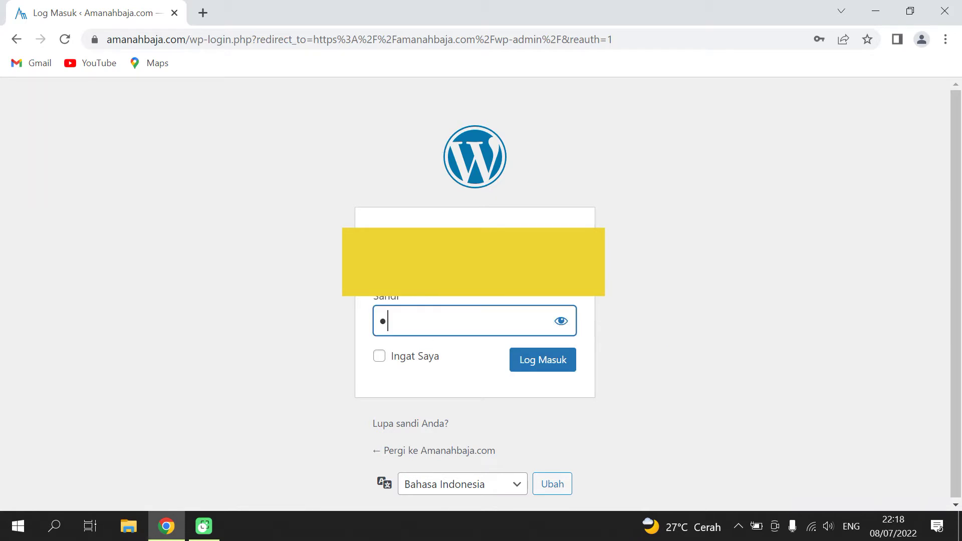
{"action": "type", "text": "****"}
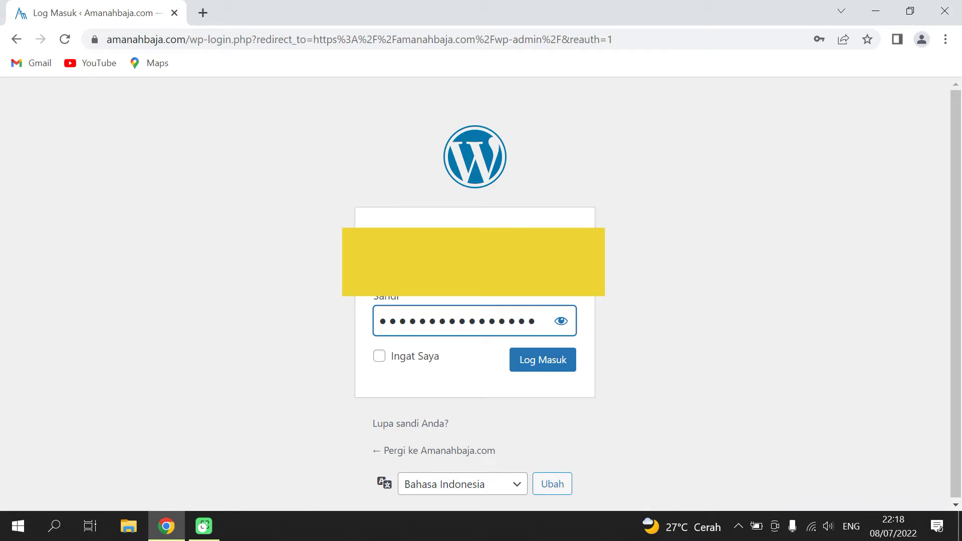
{"action": "key", "text": "Return"}
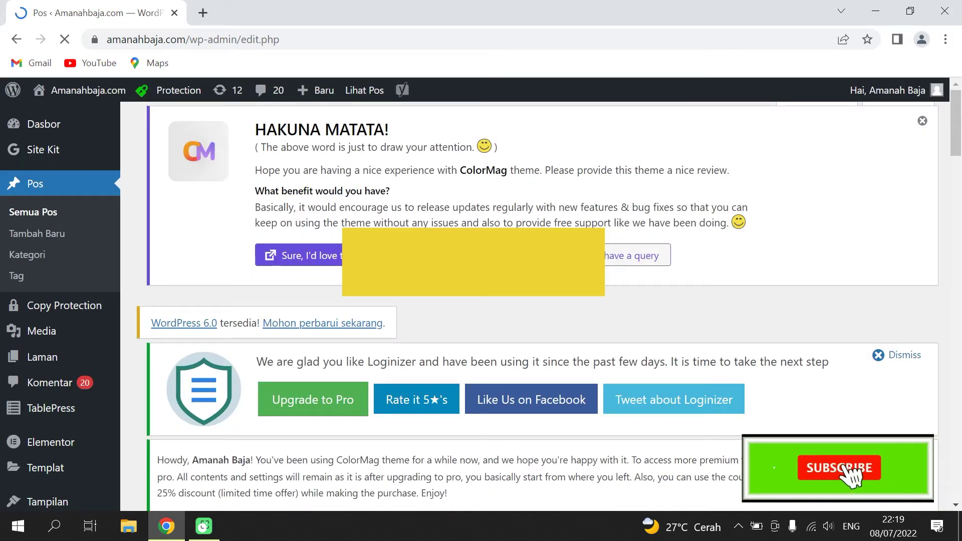
{"action": "scroll", "coordinate": [894, 509], "scroll_direction": "down", "scroll_amount": 5}
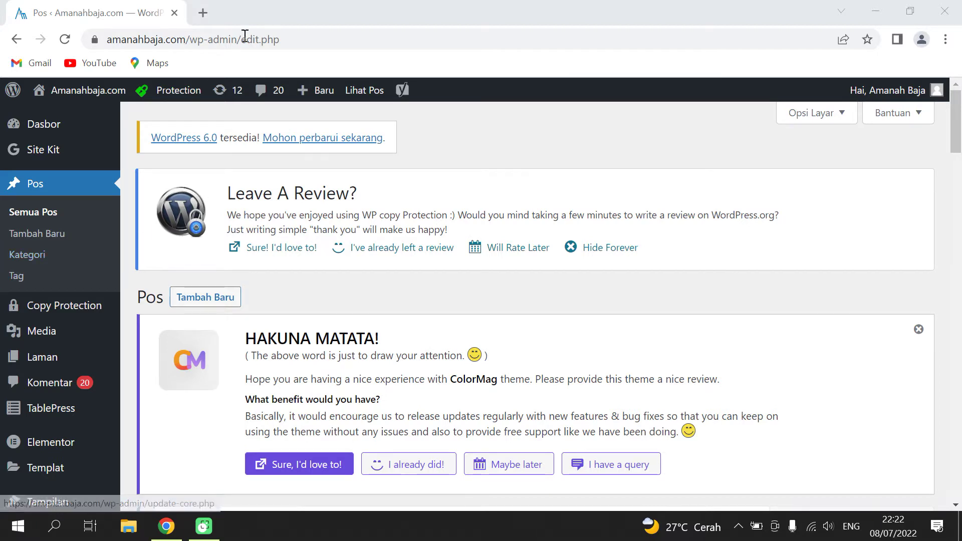
Search Google in a new browser tab for "jasa pasang baja ringan di bandung" and look through the results.
{"action": "left_click", "coordinate": [201, 14]}
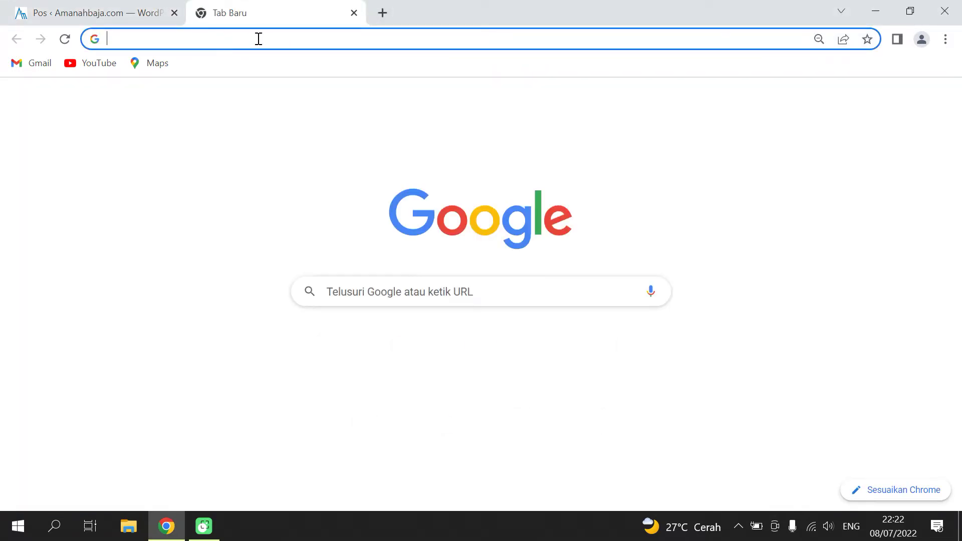
{"action": "type", "text": "jasa"}
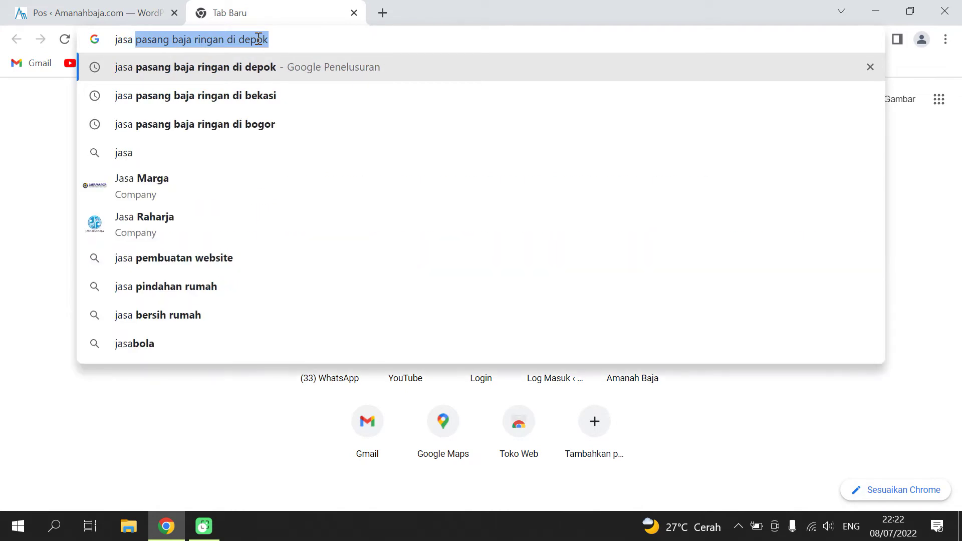
{"action": "type", "text": " pasang baja "}
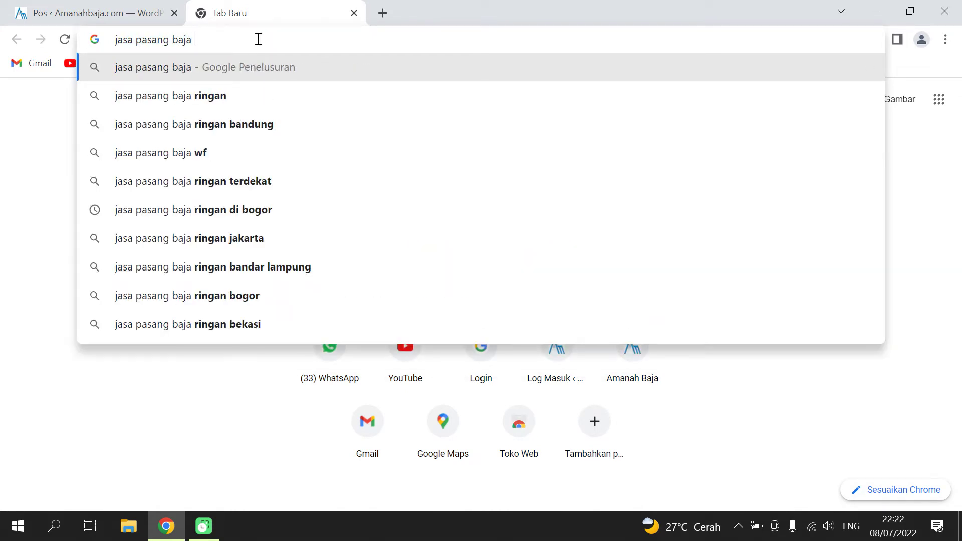
{"action": "type", "text": "ringan di bandung"}
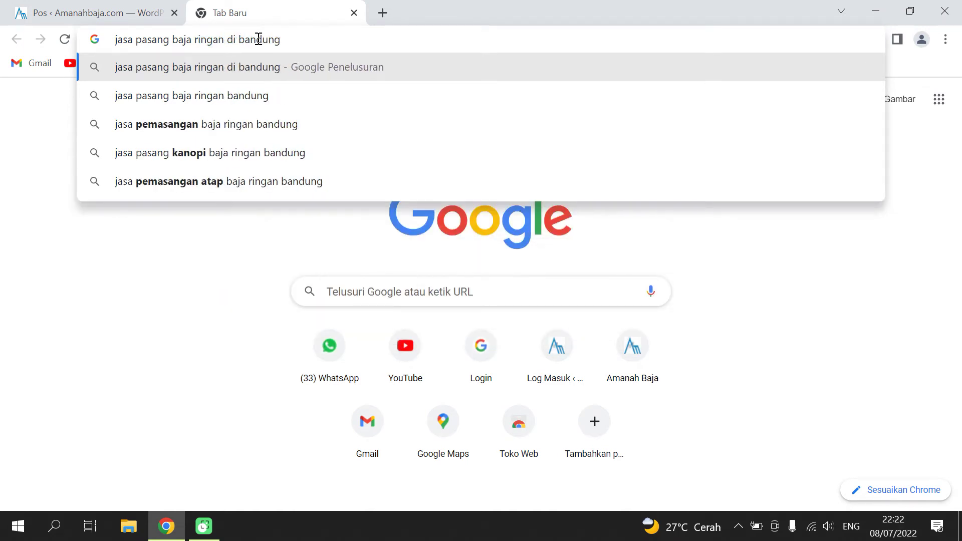
{"action": "key", "text": "Return"}
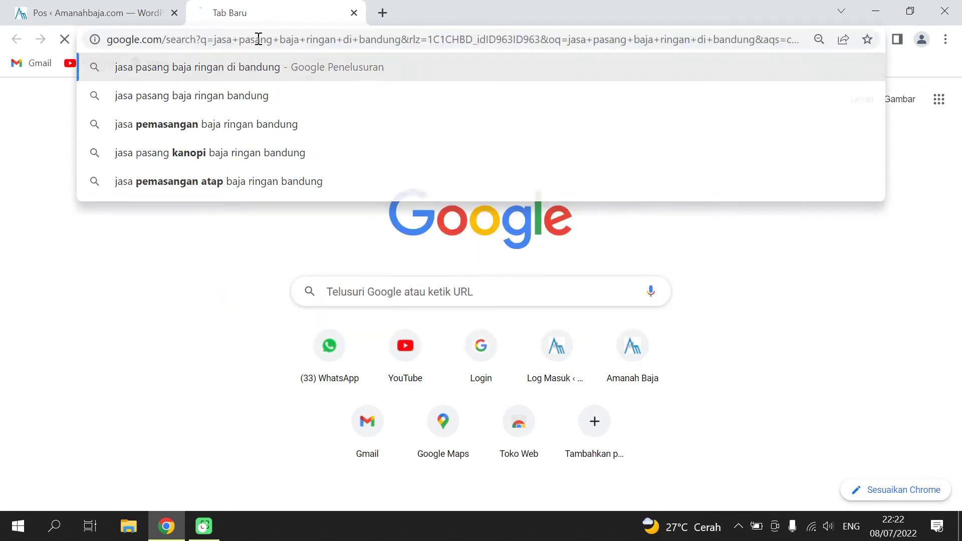
{"action": "scroll", "coordinate": [290, 135], "scroll_direction": "down", "scroll_amount": 3}
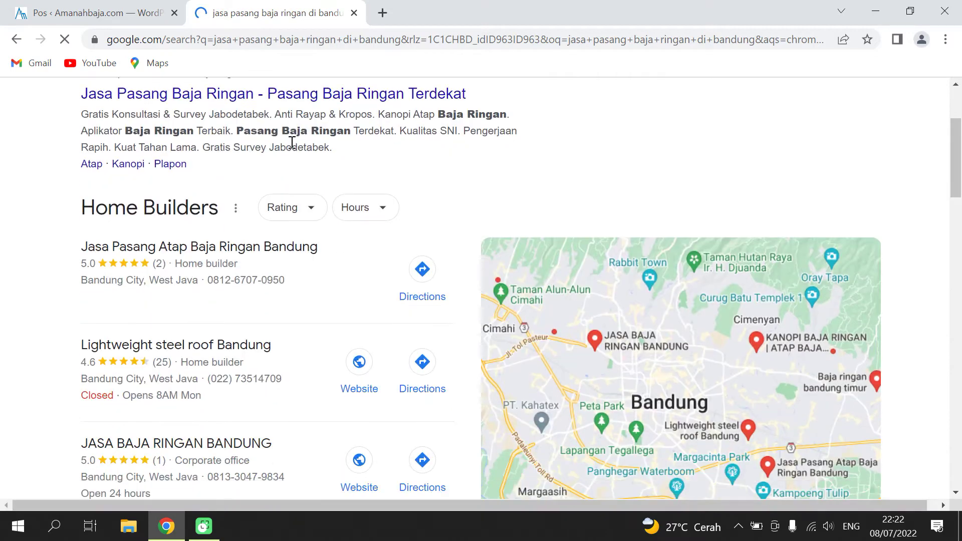
{"action": "scroll", "coordinate": [290, 139], "scroll_direction": "up", "scroll_amount": 3}
{"action": "scroll", "coordinate": [250, 225], "scroll_direction": "down", "scroll_amount": 3}
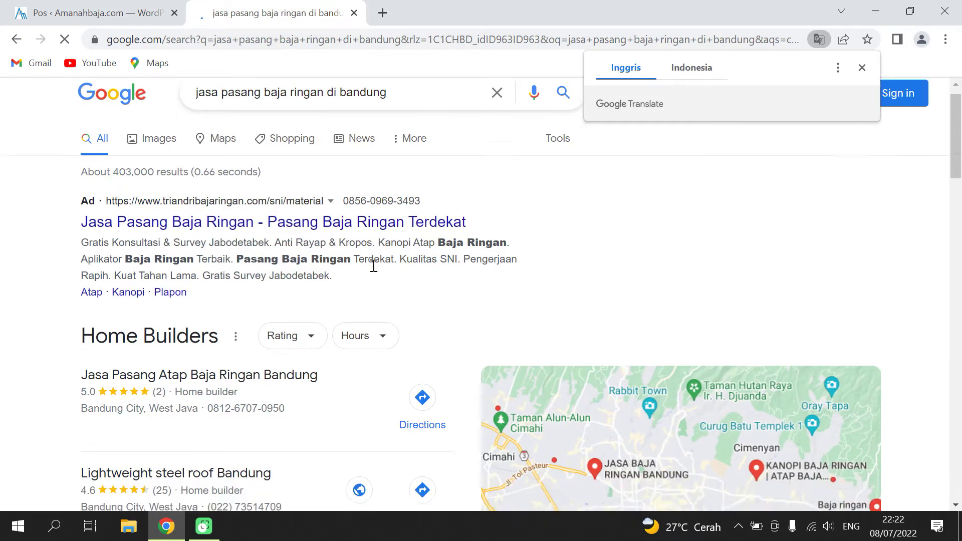
{"action": "scroll", "coordinate": [216, 190], "scroll_direction": "up", "scroll_amount": 2}
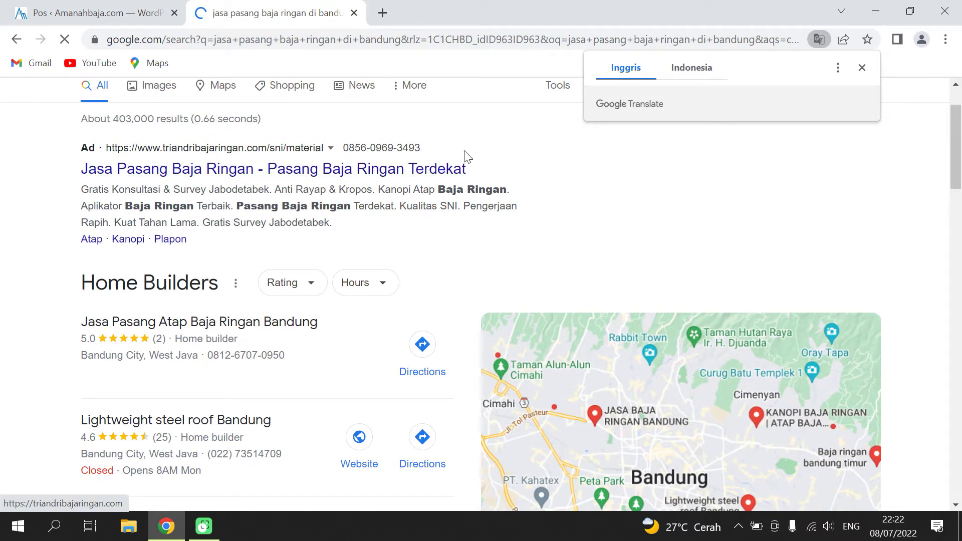
{"action": "scroll", "coordinate": [209, 192], "scroll_direction": "down", "scroll_amount": 5}
{"action": "scroll", "coordinate": [209, 192], "scroll_direction": "down", "scroll_amount": 5}
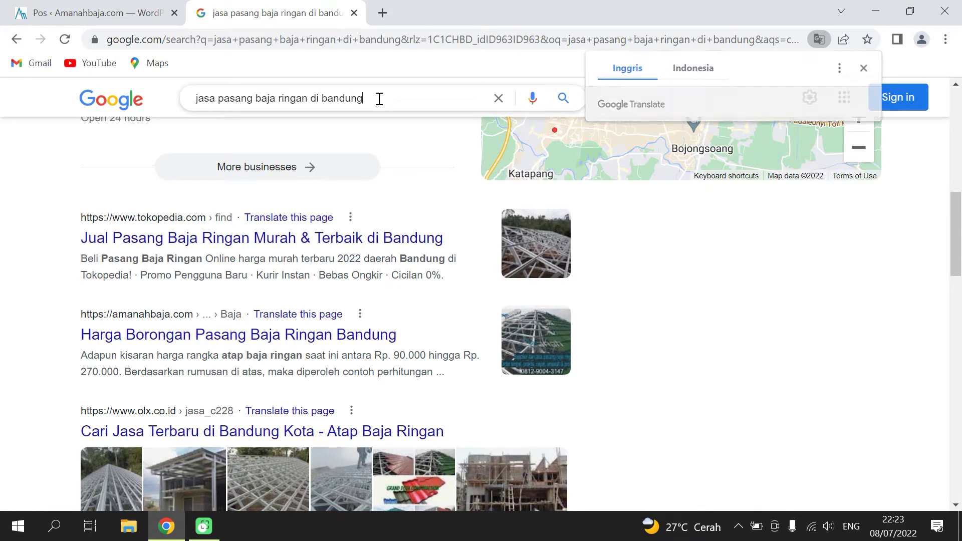
Change the Google search to "jasa pasang baja ringan di daerah cileunyi".
{"action": "left_click", "coordinate": [380, 98]}
{"action": "key", "text": "BackSpace"}
{"action": "key", "text": "BackSpace"}
{"action": "key", "text": "BackSpace"}
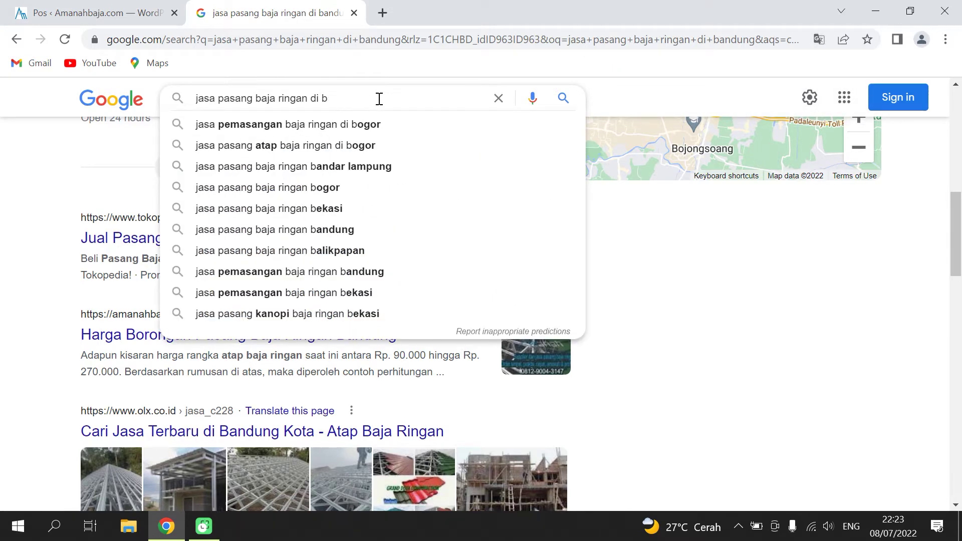
{"action": "type", "text": "daerah cilen"}
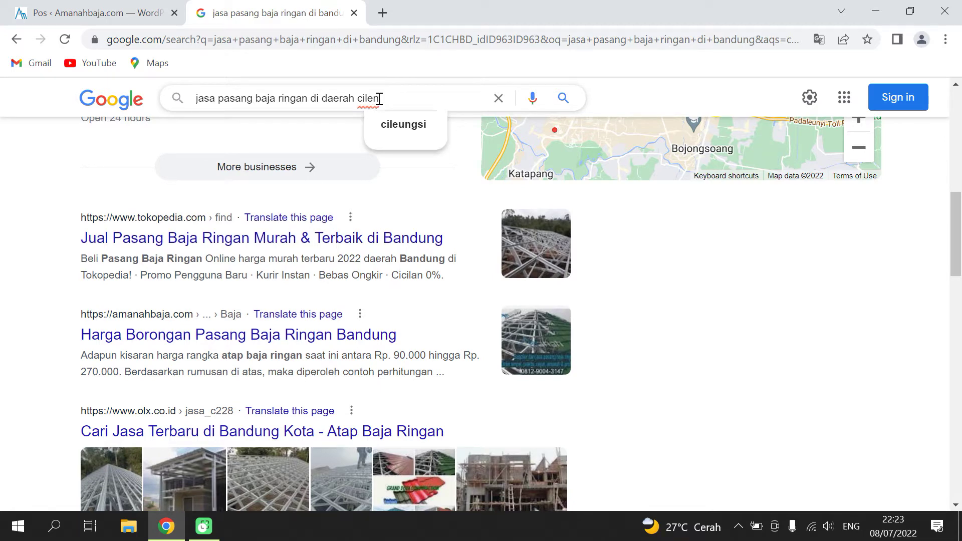
{"action": "key", "text": "BackSpace"}
{"action": "type", "text": "unyi"}
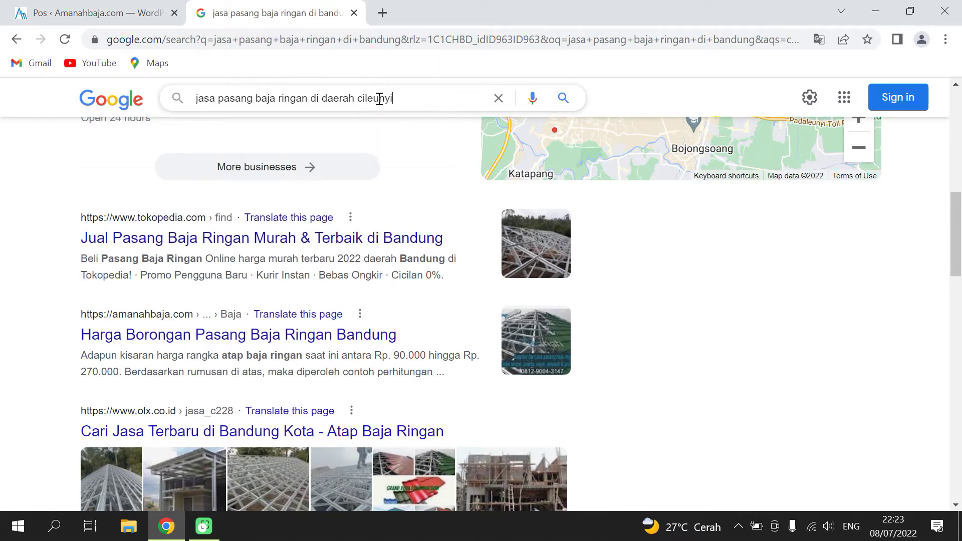
{"action": "key", "text": "Return"}
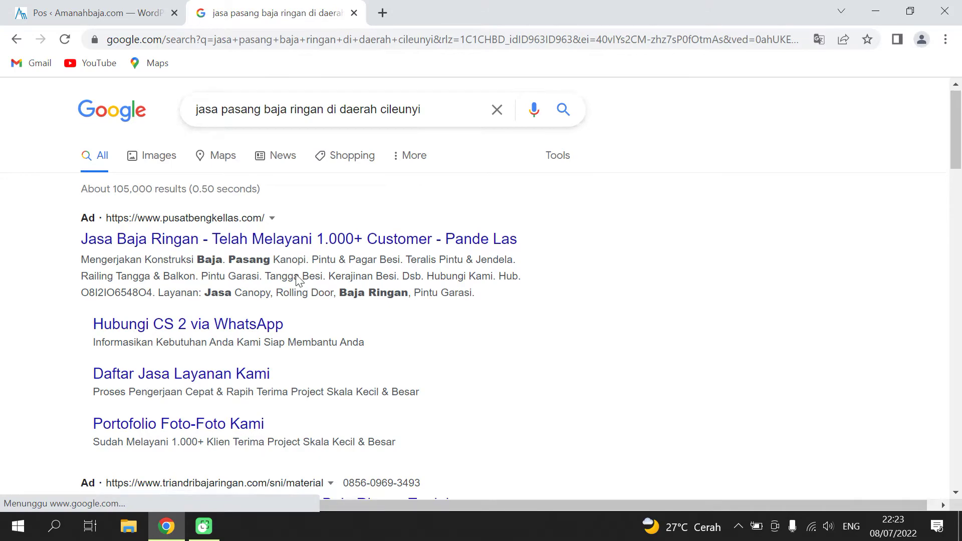
Examine the ads, local business listings and organic results for the Cileunyi search to see which sites compete for the keyword.
{"action": "scroll", "coordinate": [297, 279], "scroll_direction": "down", "scroll_amount": 4}
{"action": "scroll", "coordinate": [297, 279], "scroll_direction": "down", "scroll_amount": 10}
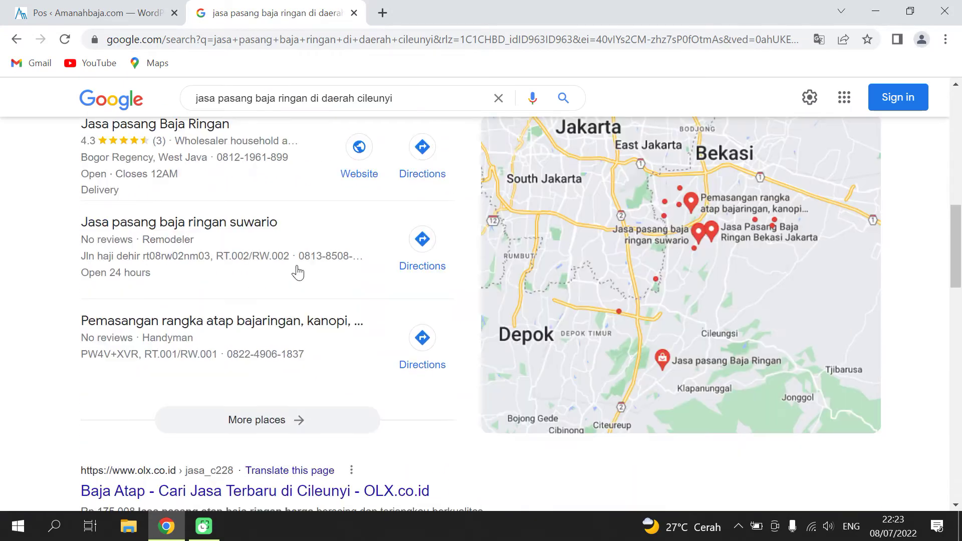
{"action": "scroll", "coordinate": [298, 271], "scroll_direction": "down", "scroll_amount": 8}
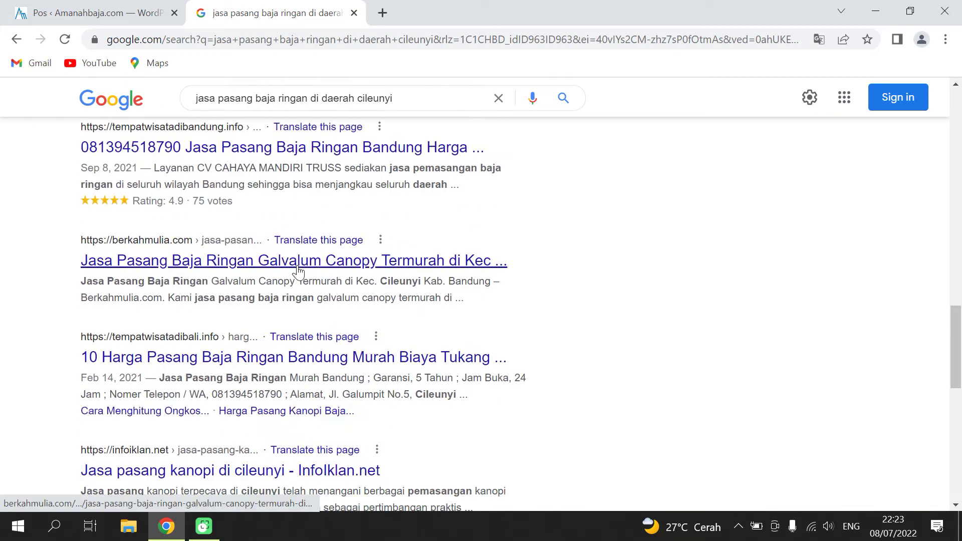
{"action": "scroll", "coordinate": [298, 271], "scroll_direction": "down", "scroll_amount": 6}
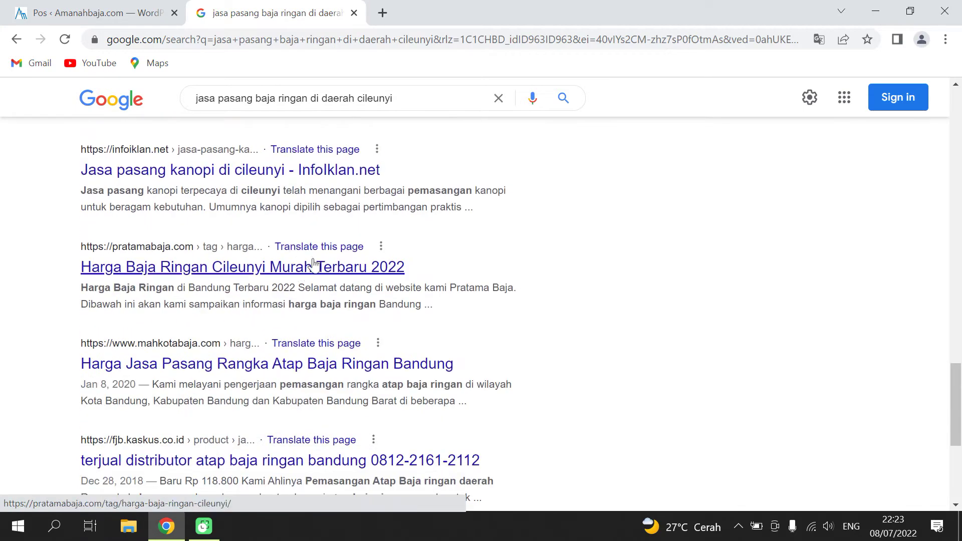
{"action": "scroll", "coordinate": [358, 303], "scroll_direction": "down", "scroll_amount": 3}
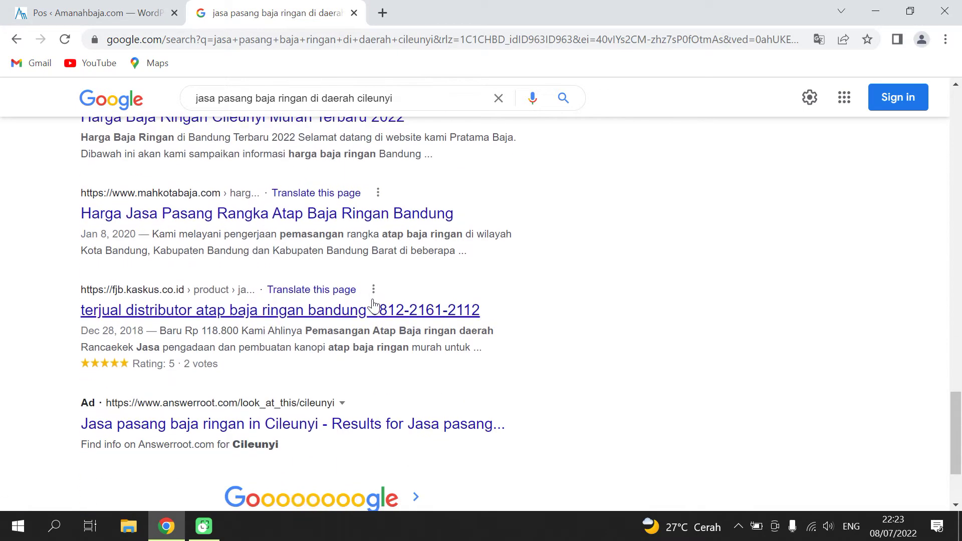
{"action": "scroll", "coordinate": [246, 277], "scroll_direction": "up", "scroll_amount": 6}
{"action": "scroll", "coordinate": [245, 277], "scroll_direction": "up", "scroll_amount": 12}
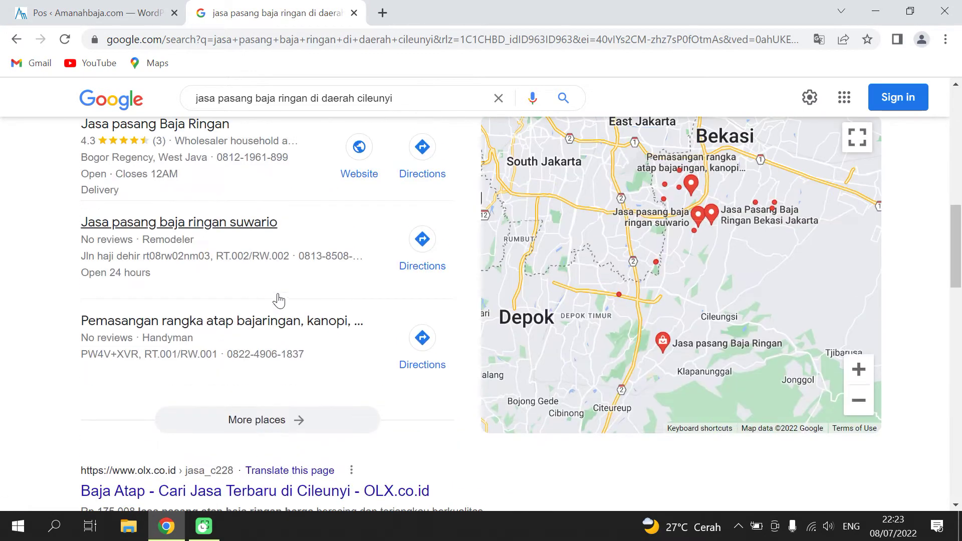
{"action": "scroll", "coordinate": [288, 310], "scroll_direction": "up", "scroll_amount": 11}
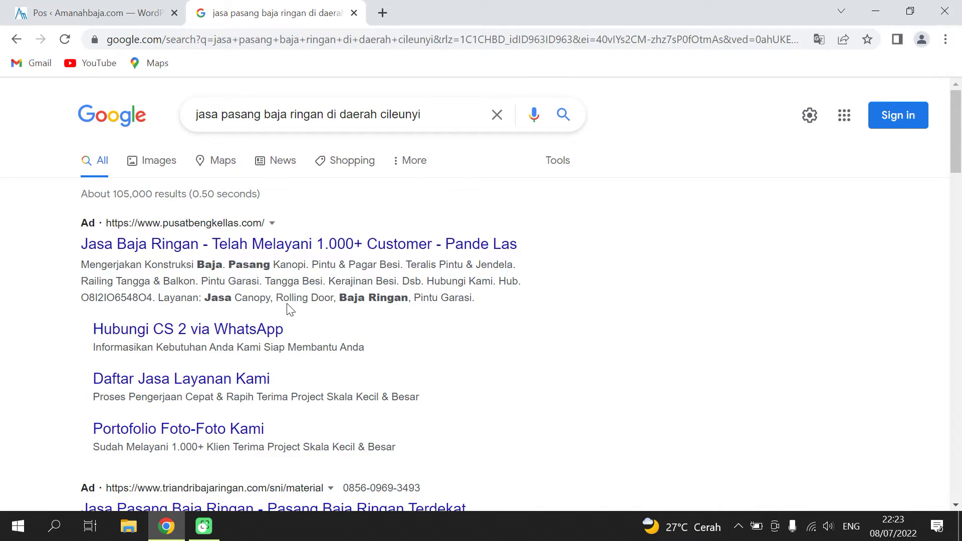
{"action": "scroll", "coordinate": [290, 309], "scroll_direction": "down", "scroll_amount": 15}
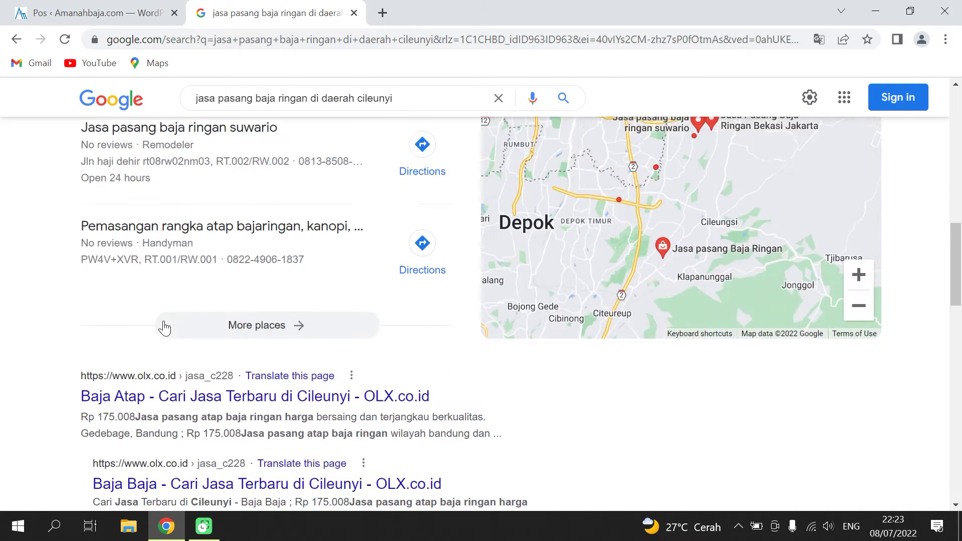
{"action": "scroll", "coordinate": [164, 328], "scroll_direction": "down", "scroll_amount": 5}
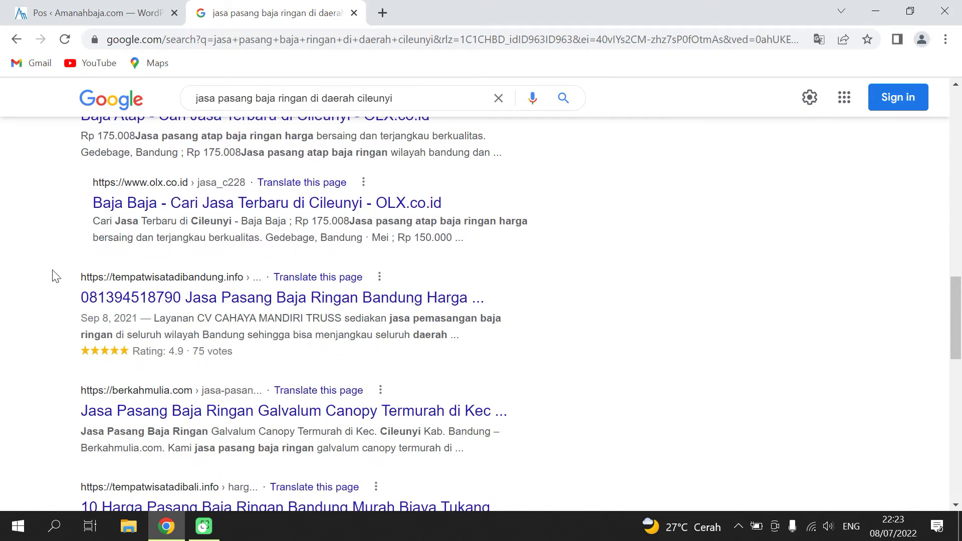
{"action": "scroll", "coordinate": [377, 315], "scroll_direction": "down", "scroll_amount": 7}
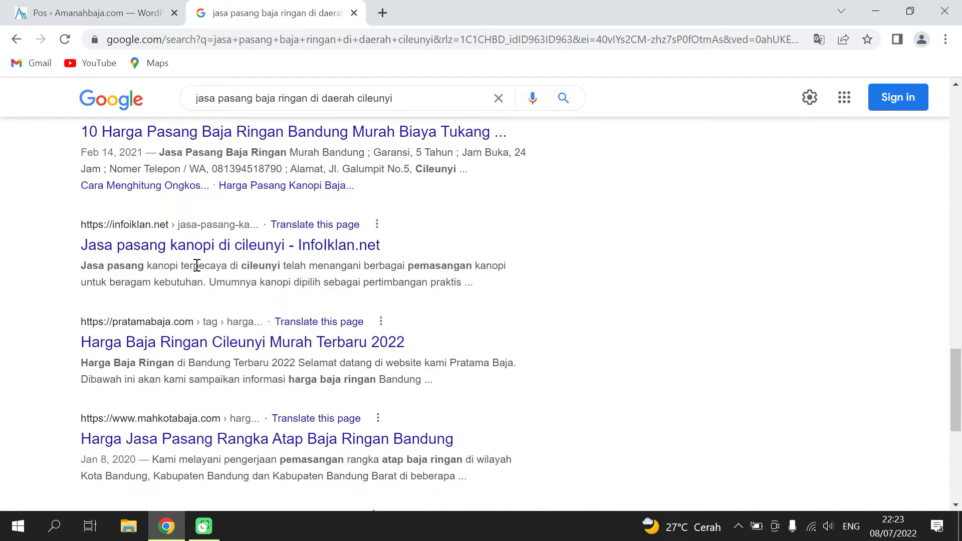
{"action": "scroll", "coordinate": [145, 273], "scroll_direction": "up", "scroll_amount": 12}
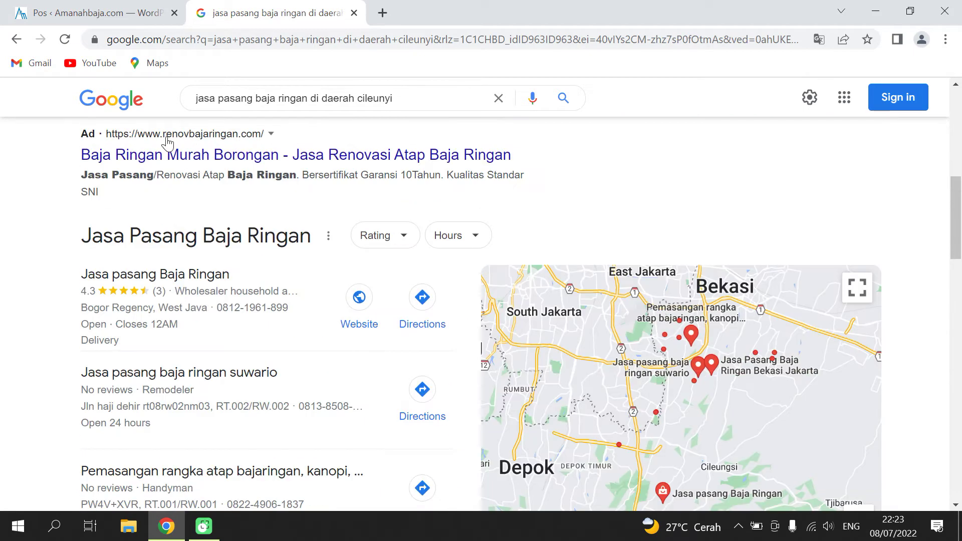
Return to the Amanahbaja.com WordPress admin and load the list of all posts, showing the table of existing articles.
{"action": "left_click", "coordinate": [106, 21]}
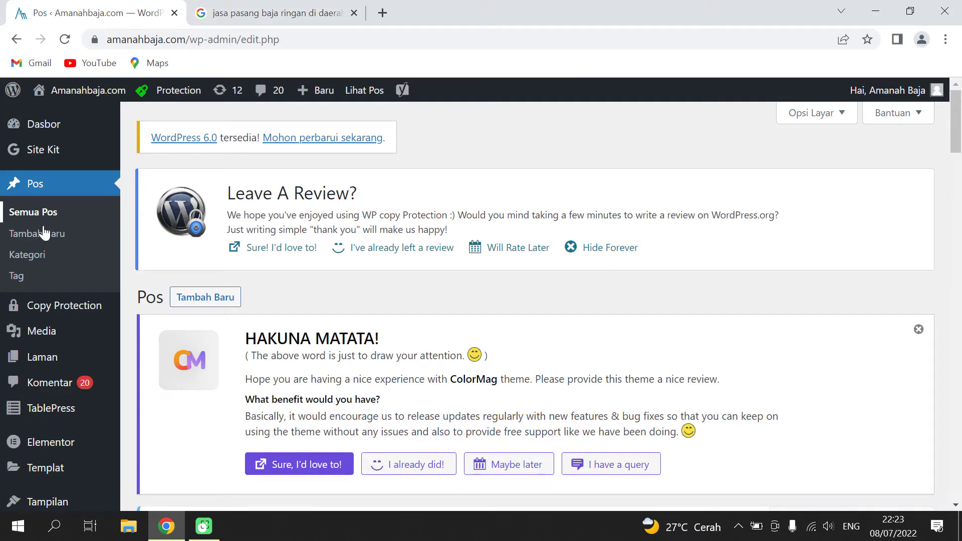
{"action": "left_click", "coordinate": [48, 187]}
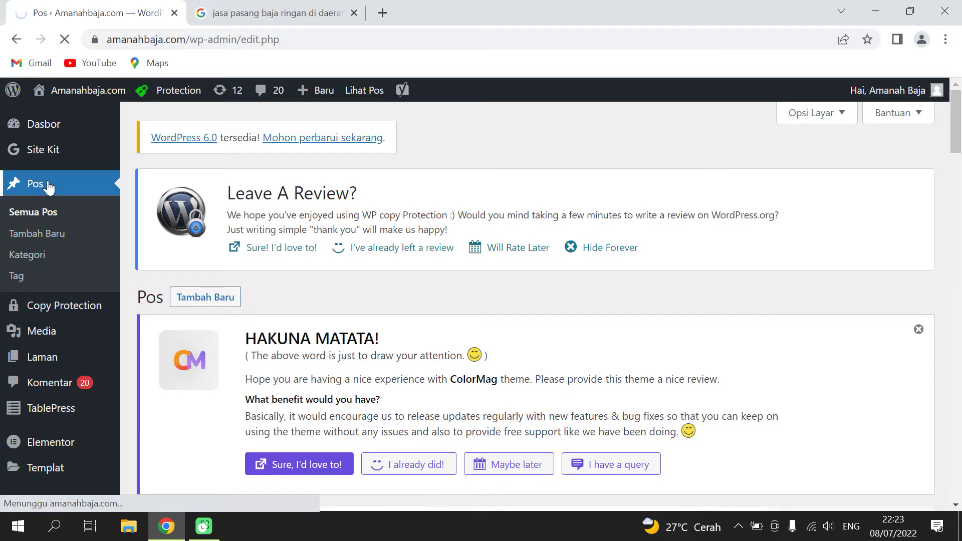
{"action": "scroll", "coordinate": [264, 201], "scroll_direction": "down", "scroll_amount": 5}
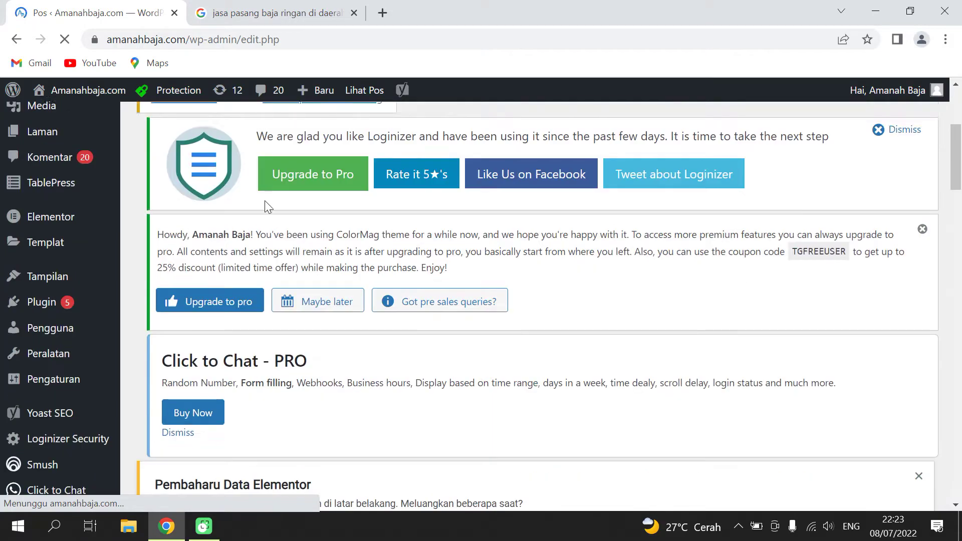
{"action": "scroll", "coordinate": [265, 203], "scroll_direction": "down", "scroll_amount": 3}
{"action": "scroll", "coordinate": [265, 211], "scroll_direction": "up", "scroll_amount": 5}
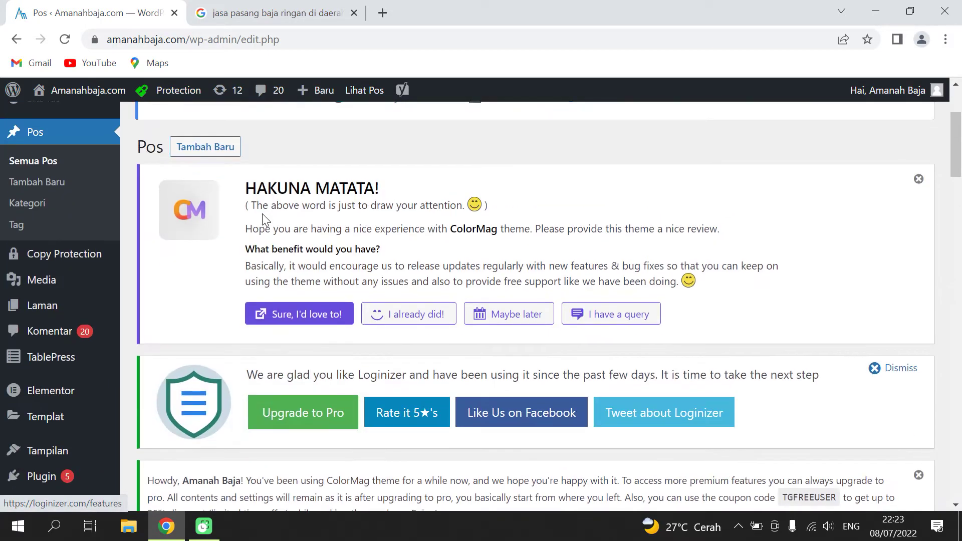
{"action": "scroll", "coordinate": [314, 260], "scroll_direction": "down", "scroll_amount": 10}
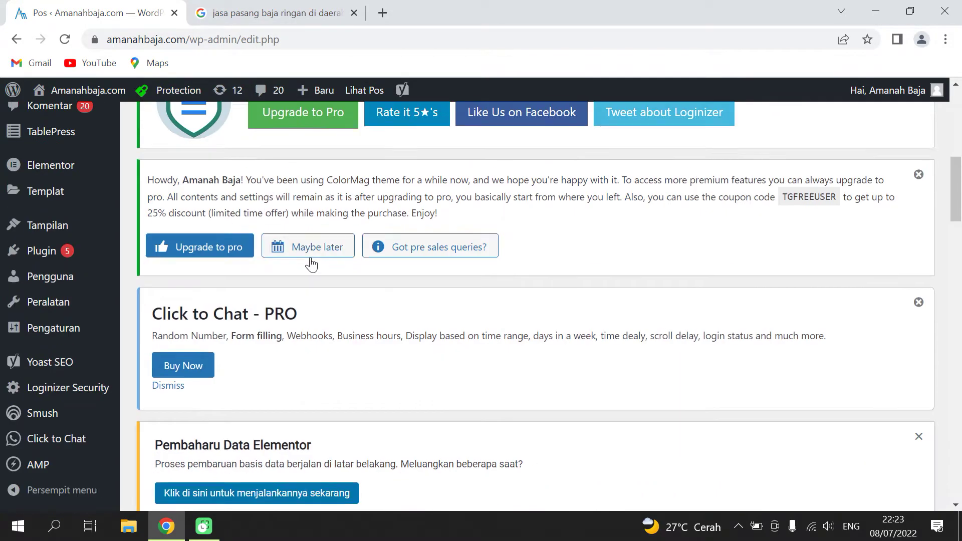
{"action": "scroll", "coordinate": [310, 264], "scroll_direction": "down", "scroll_amount": 8}
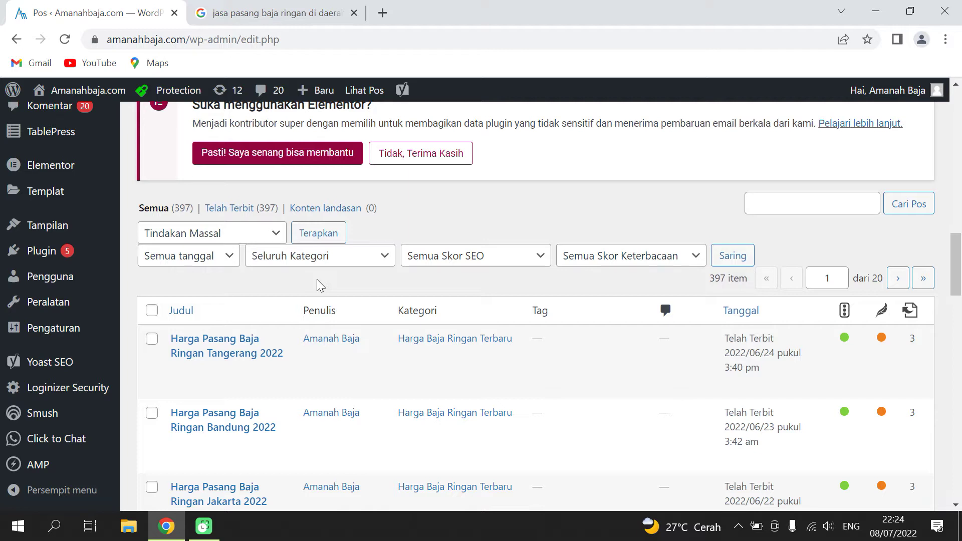
Change the Google search to "jasa pasang baja ringan di bandung" and look through the organic results for the Amanahbaja.com article.
{"action": "scroll", "coordinate": [328, 285], "scroll_direction": "down", "scroll_amount": 1}
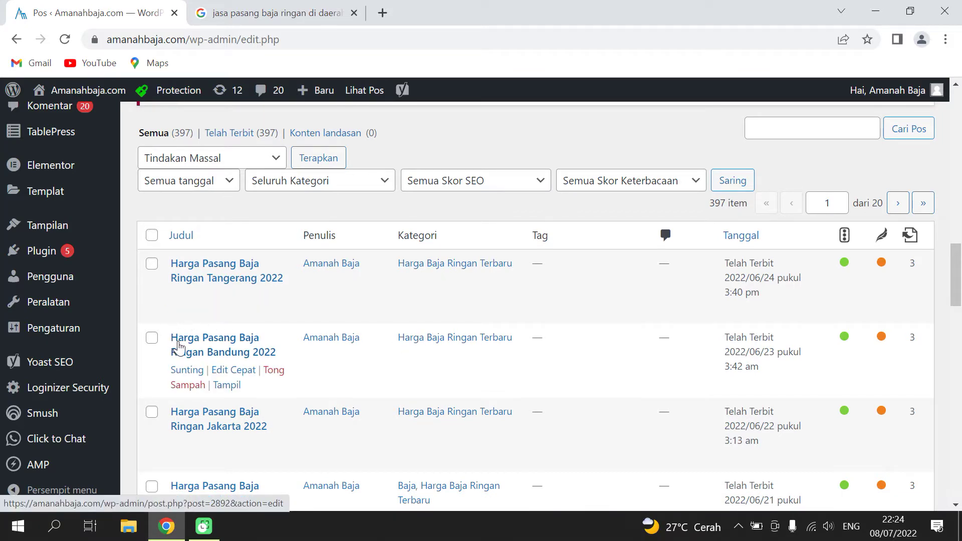
{"action": "scroll", "coordinate": [200, 321], "scroll_direction": "up", "scroll_amount": 2}
{"action": "scroll", "coordinate": [203, 298], "scroll_direction": "up", "scroll_amount": 3}
{"action": "left_click", "coordinate": [278, 13]}
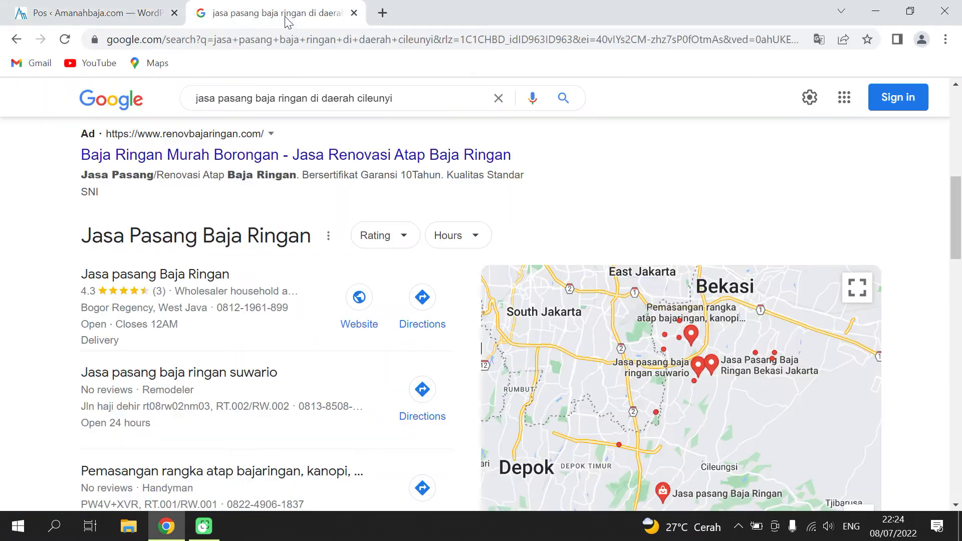
{"action": "scroll", "coordinate": [336, 157], "scroll_direction": "up", "scroll_amount": 1}
{"action": "scroll", "coordinate": [335, 157], "scroll_direction": "up", "scroll_amount": 2}
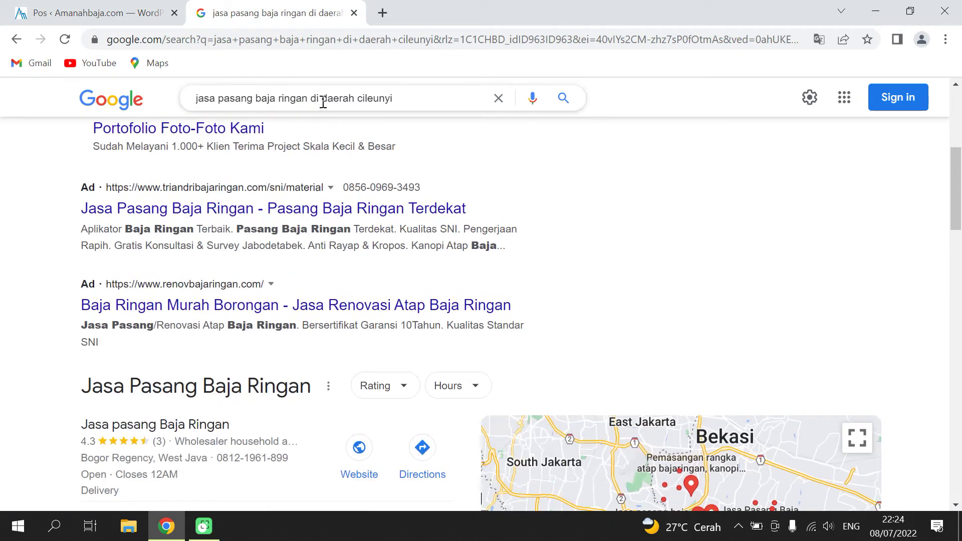
{"action": "left_click_drag", "start_coordinate": [330, 102], "coordinate": [411, 97]}
{"action": "type", "text": "b"}
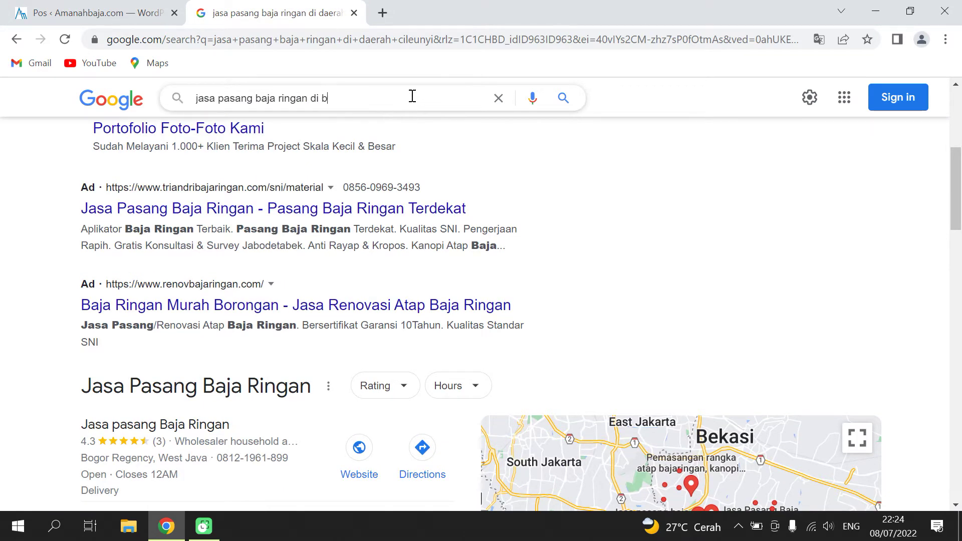
{"action": "type", "text": "andung"}
{"action": "key", "text": "Return"}
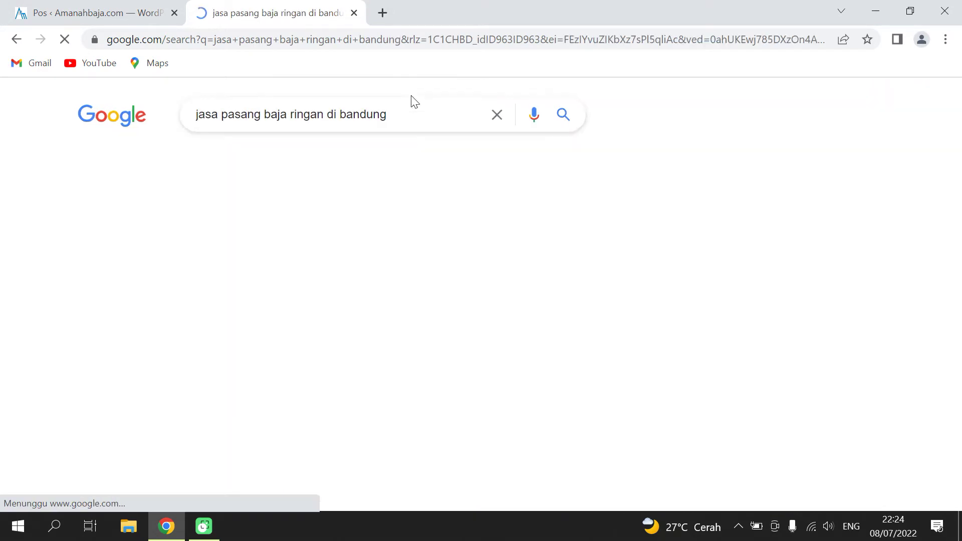
{"action": "scroll", "coordinate": [350, 161], "scroll_direction": "down", "scroll_amount": 7}
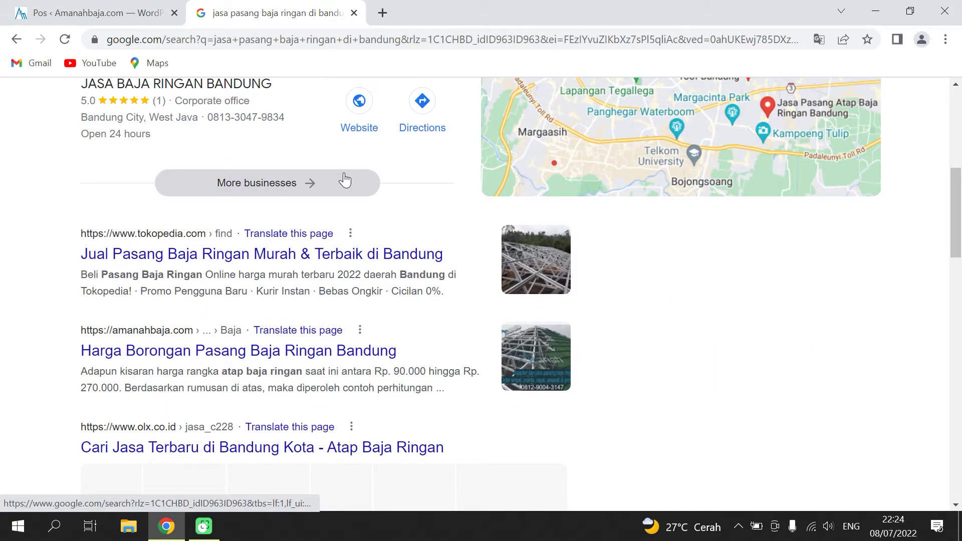
{"action": "scroll", "coordinate": [340, 192], "scroll_direction": "down", "scroll_amount": 1}
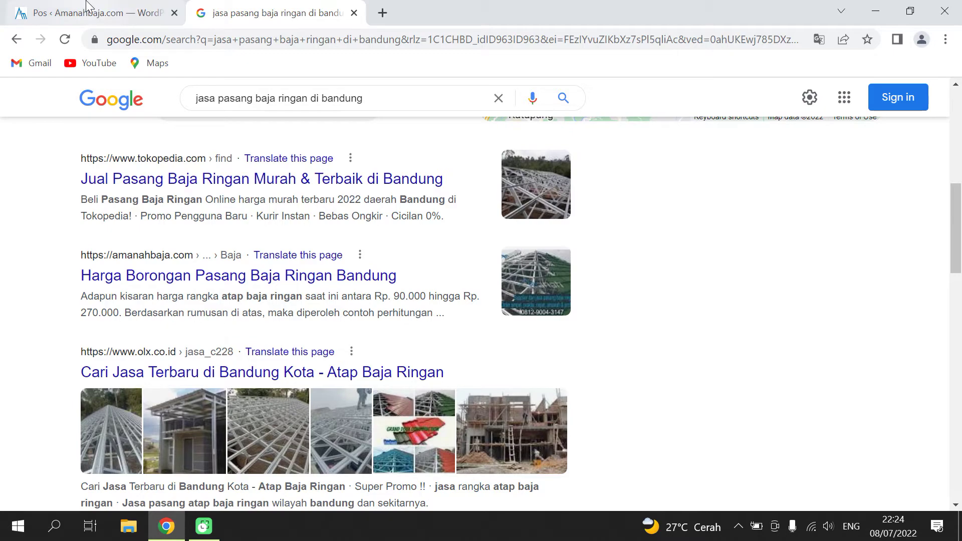
Return to the WordPress post list and search its posts for "borongan baja ringan bandung".
{"action": "left_click", "coordinate": [155, 15]}
{"action": "scroll", "coordinate": [73, 220], "scroll_direction": "down", "scroll_amount": 3}
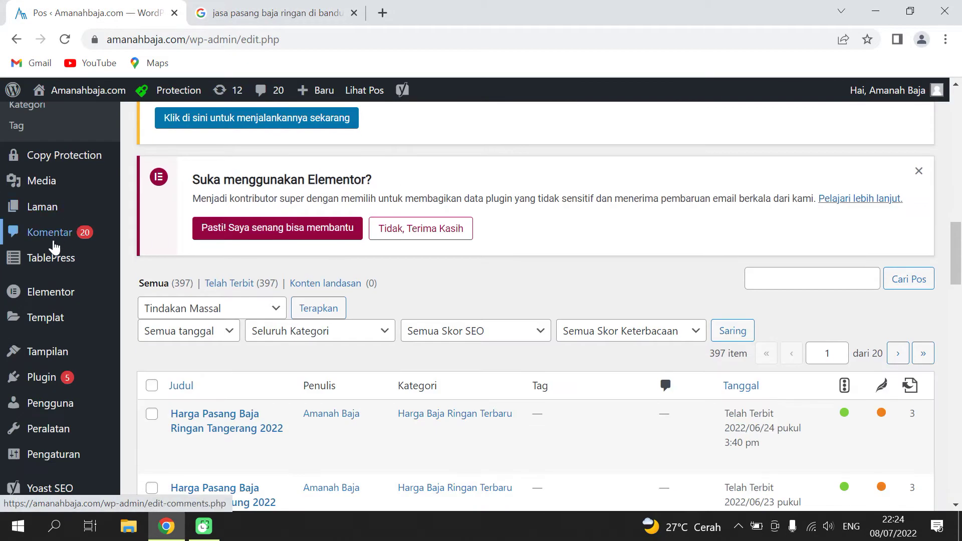
{"action": "scroll", "coordinate": [50, 245], "scroll_direction": "down", "scroll_amount": 5}
{"action": "mouse_move", "coordinate": [57, 251]}
{"action": "scroll", "coordinate": [57, 250], "scroll_direction": "up", "scroll_amount": 3}
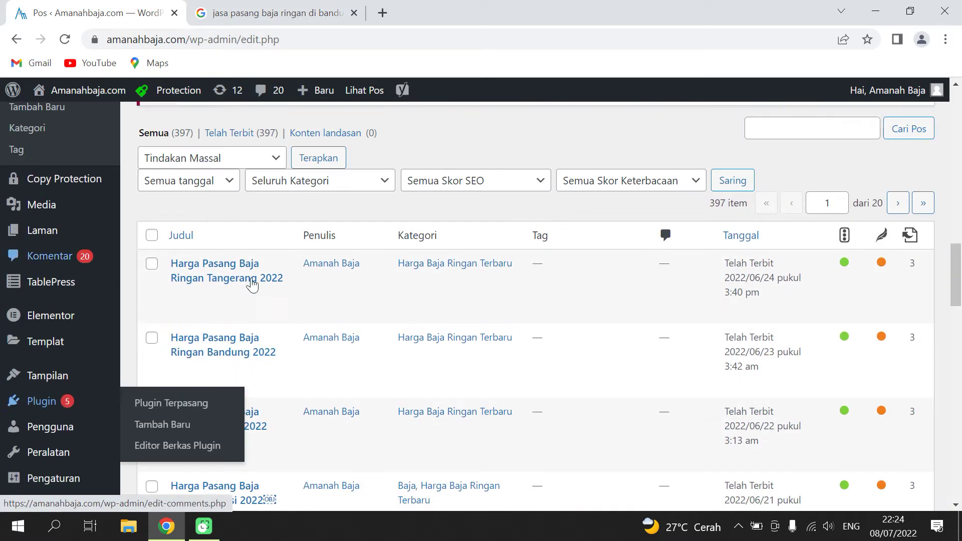
{"action": "left_click", "coordinate": [780, 128]}
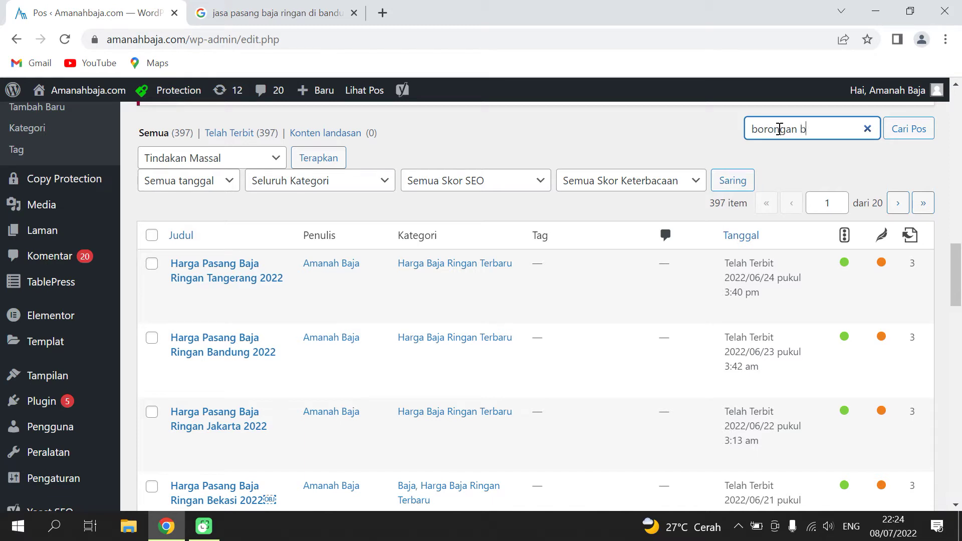
{"action": "type", "text": "borongan baja ringan bandung"}
{"action": "key", "text": "Return"}
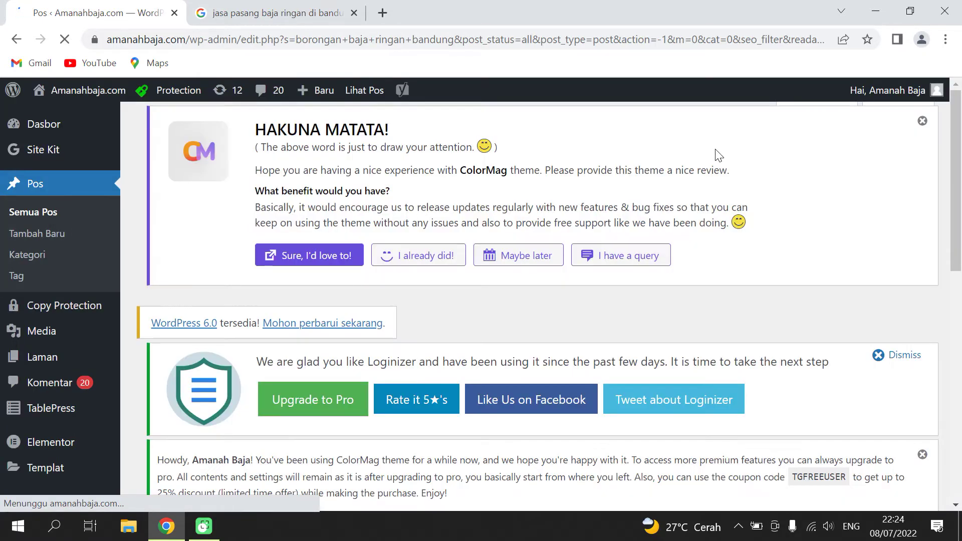
{"action": "scroll", "coordinate": [539, 233], "scroll_direction": "down", "scroll_amount": 15}
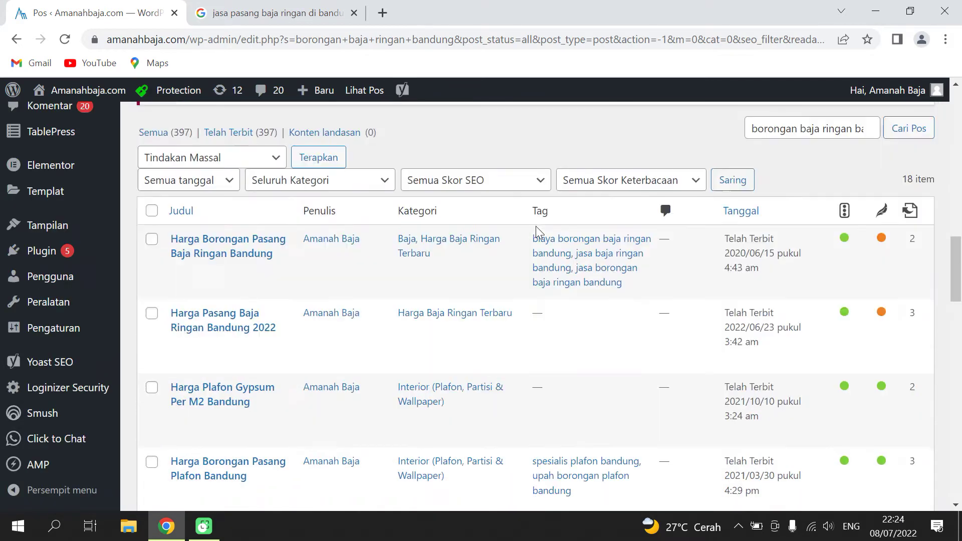
Check the article's title in the Google results, then open the post "Harga Borongan Pasang Baja Ringan Bandung" for editing in a new tab.
{"action": "left_click", "coordinate": [241, 15]}
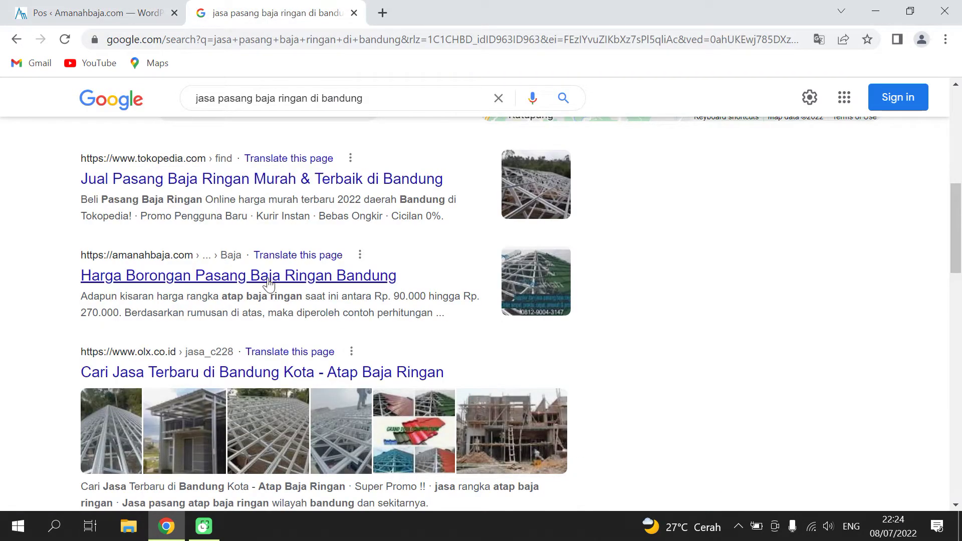
{"action": "left_click", "coordinate": [155, 10]}
{"action": "scroll", "coordinate": [335, 270], "scroll_direction": "down", "scroll_amount": 2}
{"action": "right_click", "coordinate": [183, 200]}
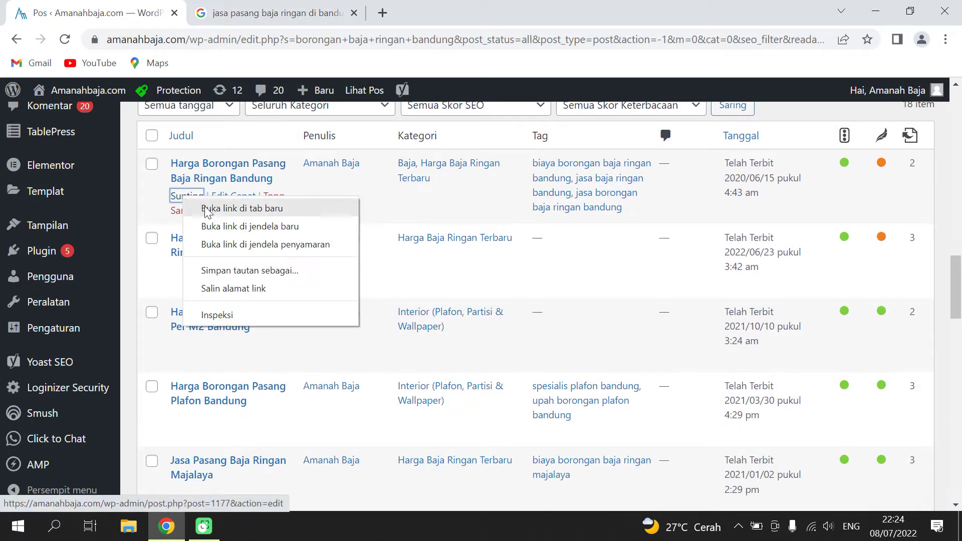
{"action": "left_click", "coordinate": [242, 208]}
Open the editor for a new post in another browser tab.
{"action": "scroll", "coordinate": [35, 223], "scroll_direction": "up", "scroll_amount": 10}
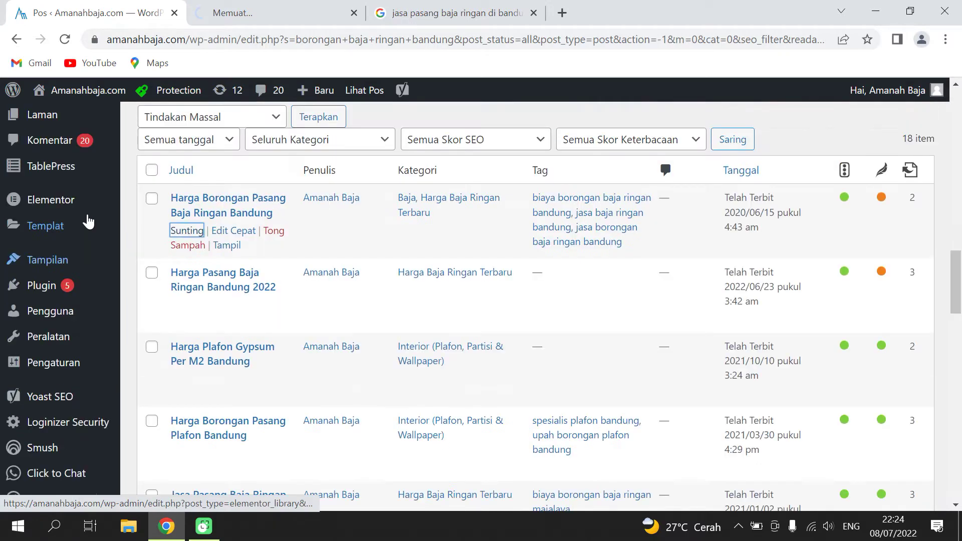
{"action": "right_click", "coordinate": [37, 231]}
{"action": "left_click", "coordinate": [53, 240]}
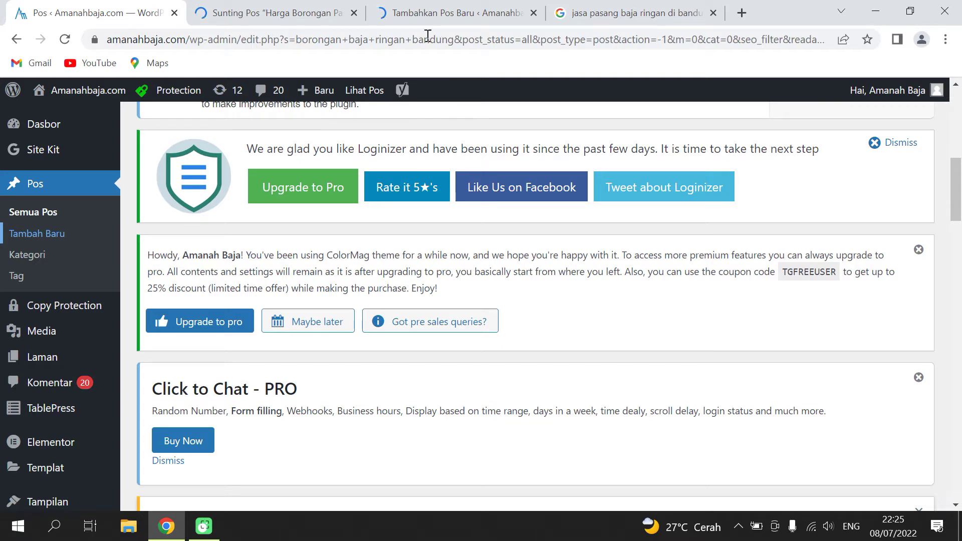
Check the loading state of both editor tabs and examine the Bandung articles in the filtered post list.
{"action": "left_click", "coordinate": [434, 15]}
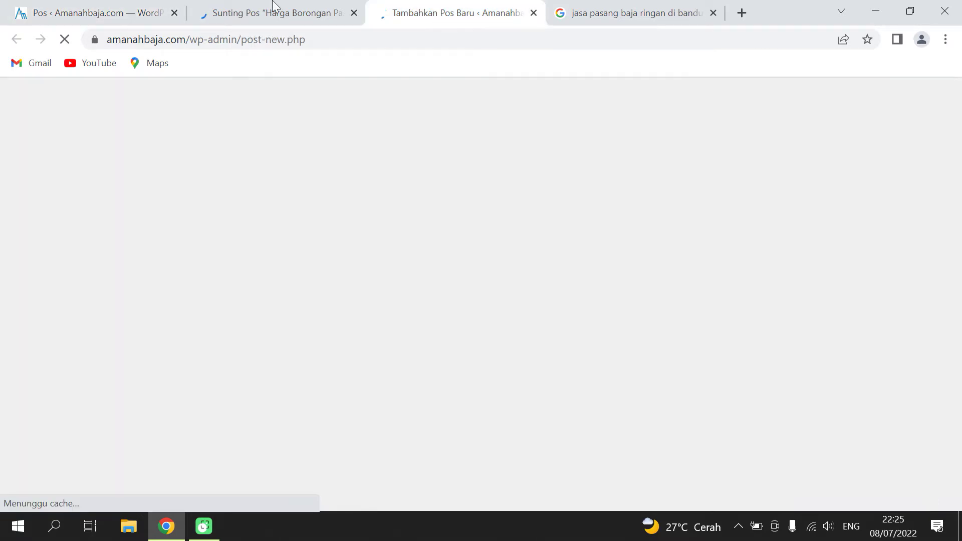
{"action": "left_click", "coordinate": [262, 15]}
{"action": "left_click", "coordinate": [100, 15]}
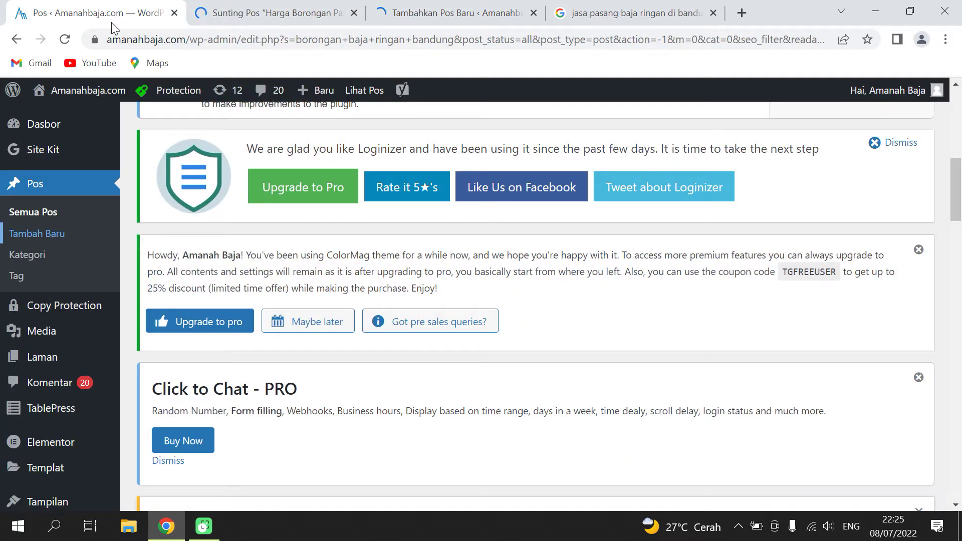
{"action": "scroll", "coordinate": [236, 248], "scroll_direction": "down", "scroll_amount": 13}
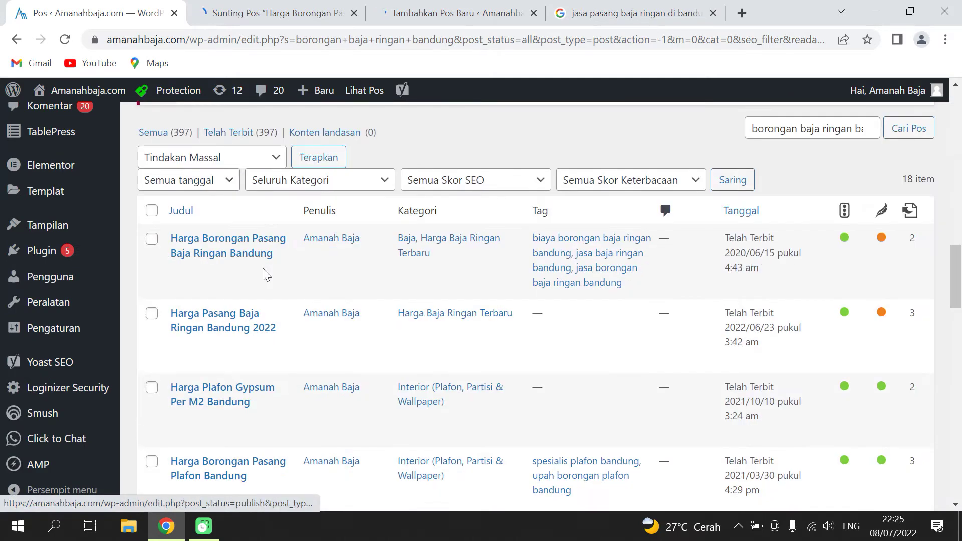
{"action": "scroll", "coordinate": [275, 307], "scroll_direction": "down", "scroll_amount": 1}
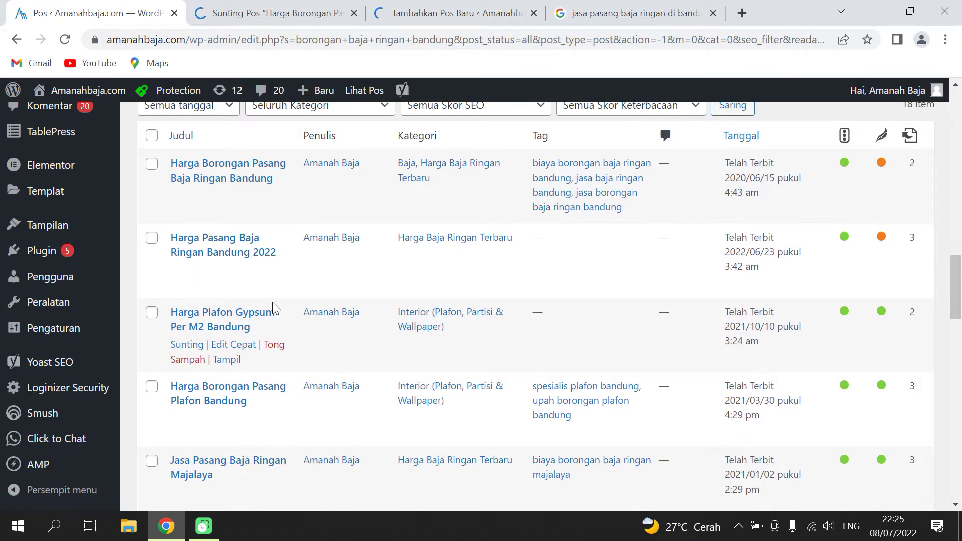
{"action": "scroll", "coordinate": [275, 307], "scroll_direction": "up", "scroll_amount": 1}
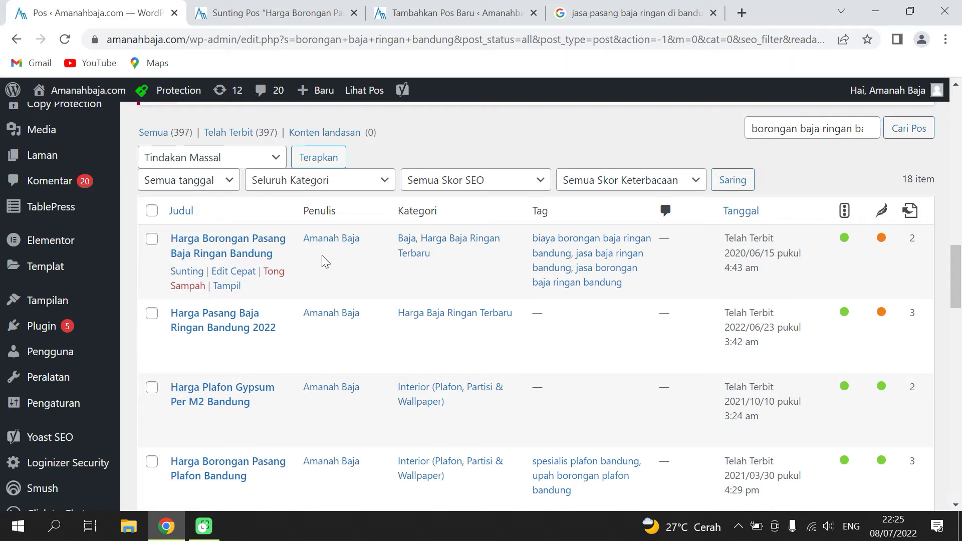
{"action": "scroll", "coordinate": [233, 273], "scroll_direction": "down", "scroll_amount": 1}
{"action": "scroll", "coordinate": [234, 273], "scroll_direction": "down", "scroll_amount": 3}
{"action": "scroll", "coordinate": [236, 287], "scroll_direction": "up", "scroll_amount": 5}
{"action": "scroll", "coordinate": [237, 295], "scroll_direction": "down", "scroll_amount": 2}
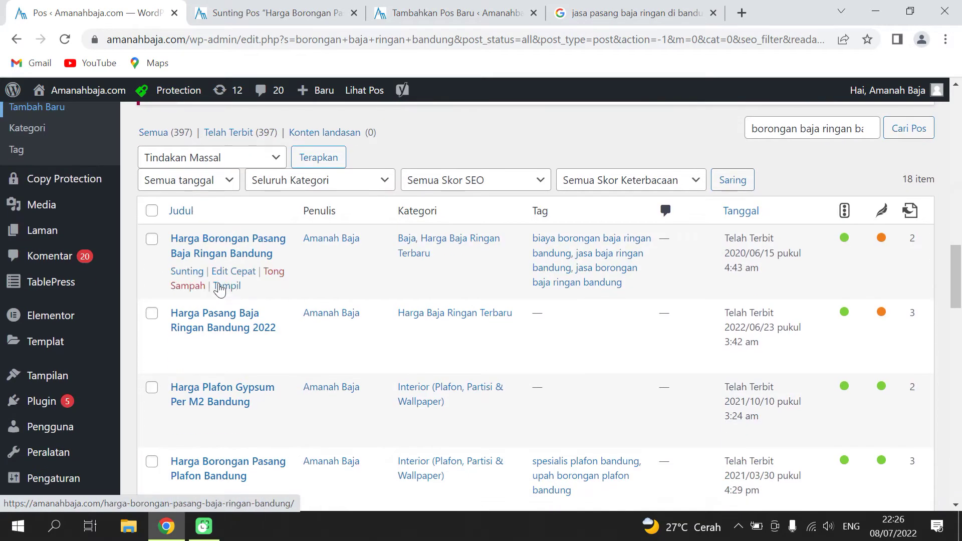
Dismiss the block editor welcome guide in both the new post and the existing Bandung post.
{"action": "left_click", "coordinate": [460, 16]}
{"action": "left_click", "coordinate": [317, 10]}
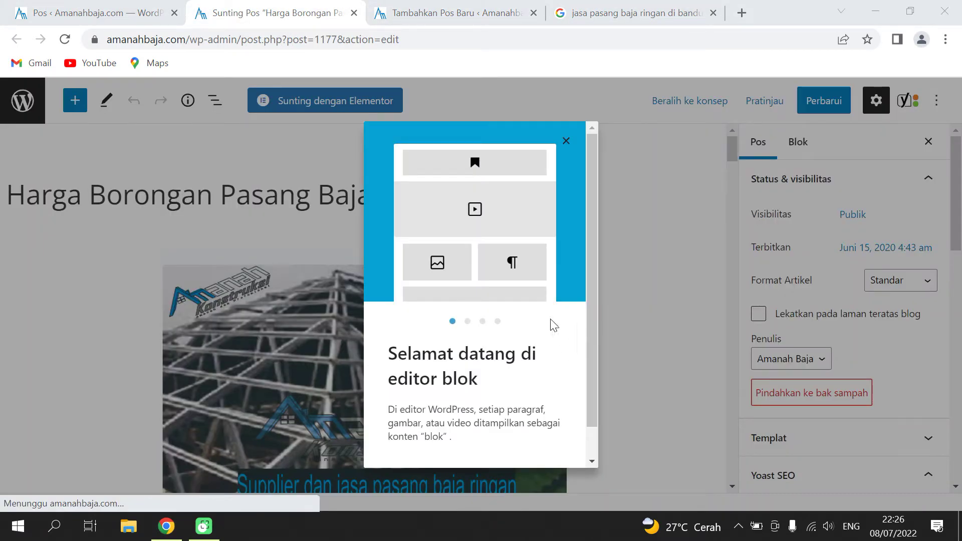
{"action": "left_click", "coordinate": [459, 14]}
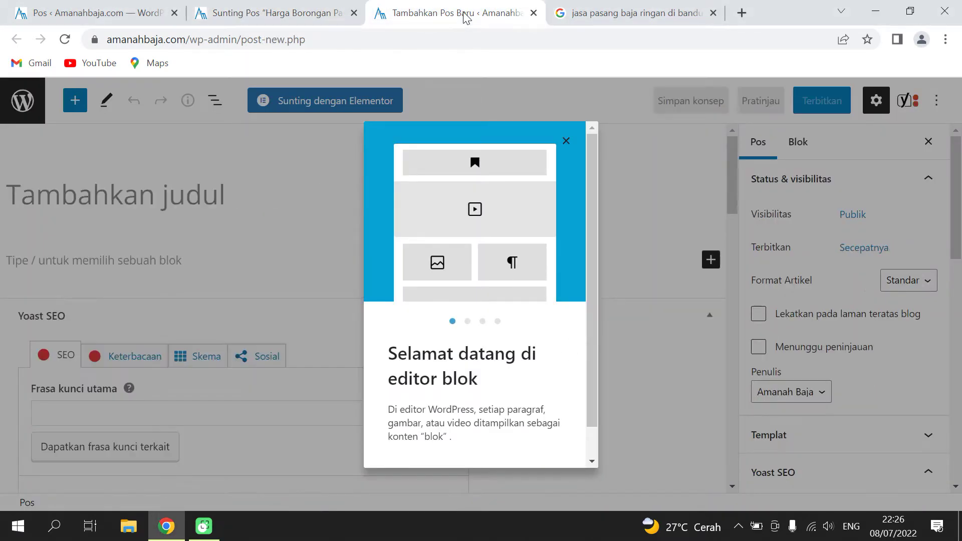
{"action": "left_click", "coordinate": [566, 140]}
{"action": "left_click", "coordinate": [271, 13]}
{"action": "left_click", "coordinate": [565, 141]}
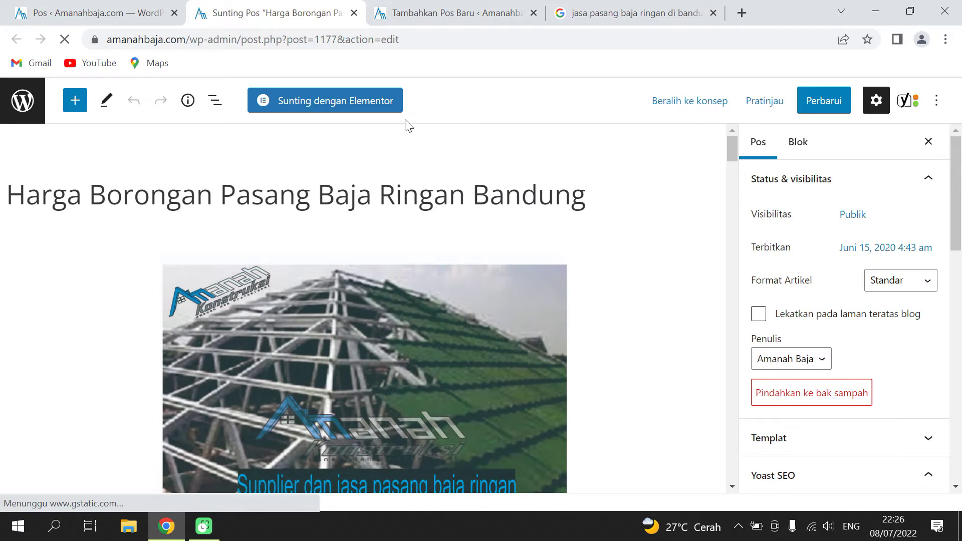
Copy the title "Harga Borongan Pasang Baja Ringan Bandung" from the existing post into the new post's title.
{"action": "left_click", "coordinate": [428, 11]}
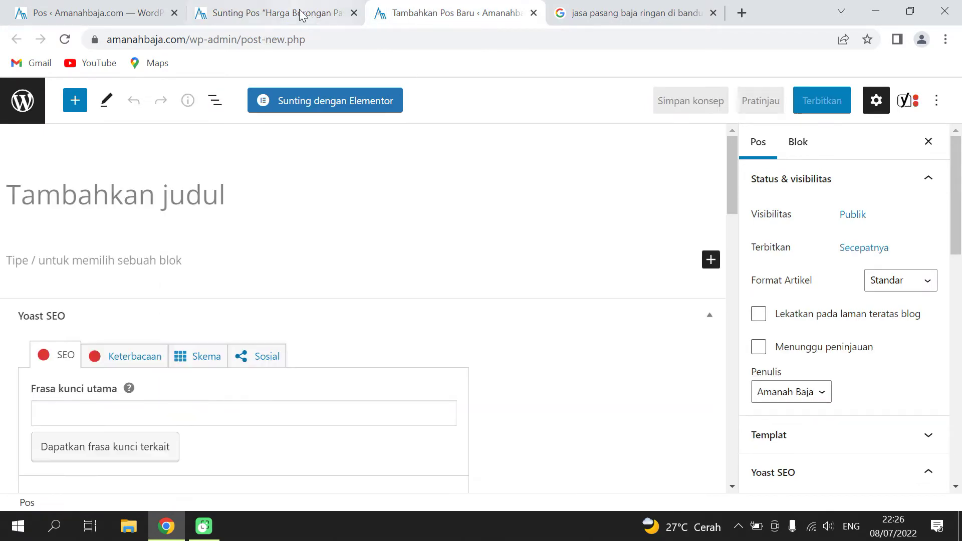
{"action": "left_click", "coordinate": [297, 13]}
{"action": "scroll", "coordinate": [381, 200], "scroll_direction": "down", "scroll_amount": 2}
{"action": "scroll", "coordinate": [384, 187], "scroll_direction": "up", "scroll_amount": 2}
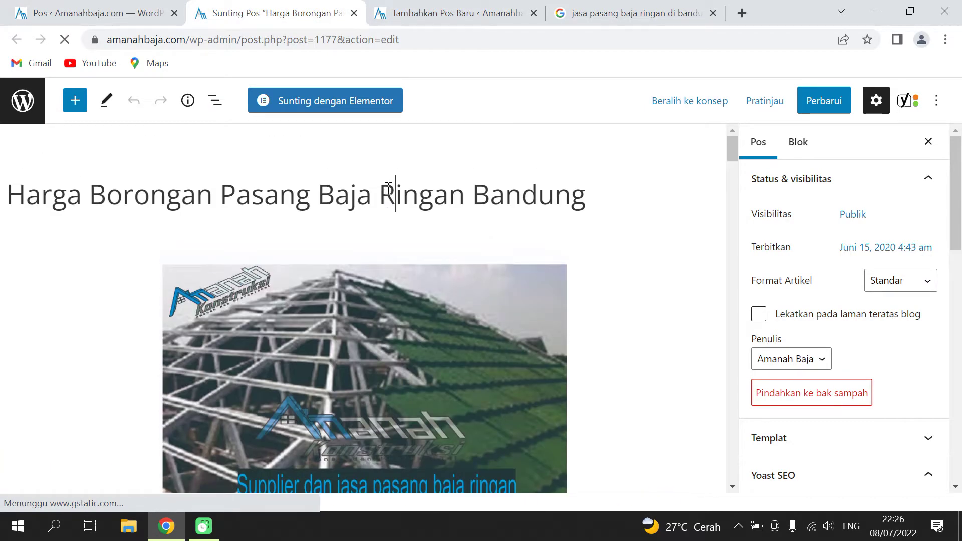
{"action": "triple_click", "coordinate": [388, 189]}
{"action": "key", "text": "ctrl+c"}
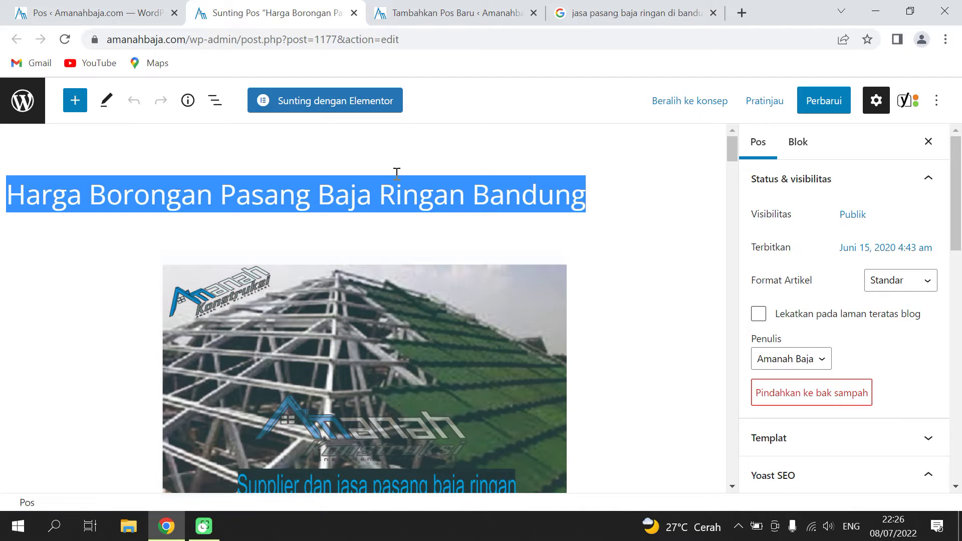
{"action": "left_click", "coordinate": [482, 23]}
{"action": "left_click", "coordinate": [181, 194]}
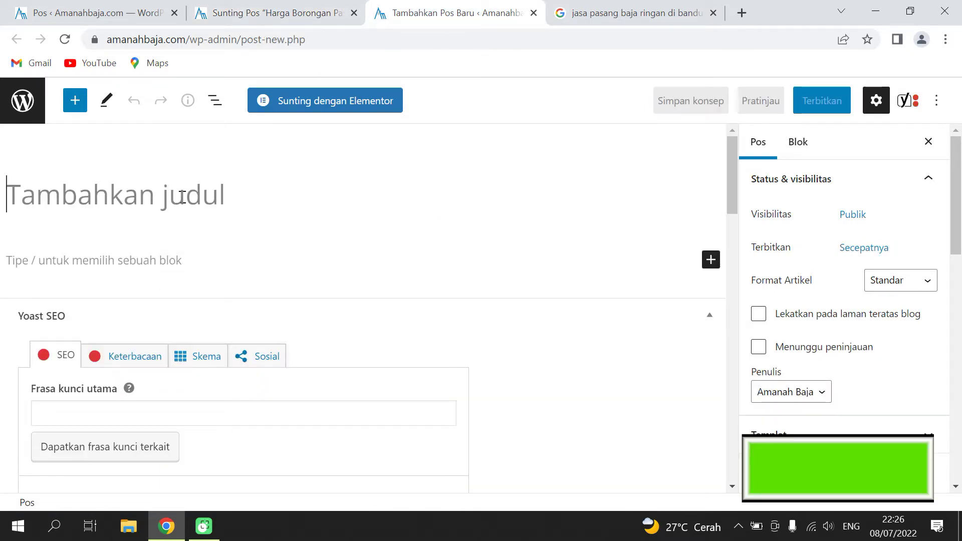
{"action": "key", "text": "ctrl+v"}
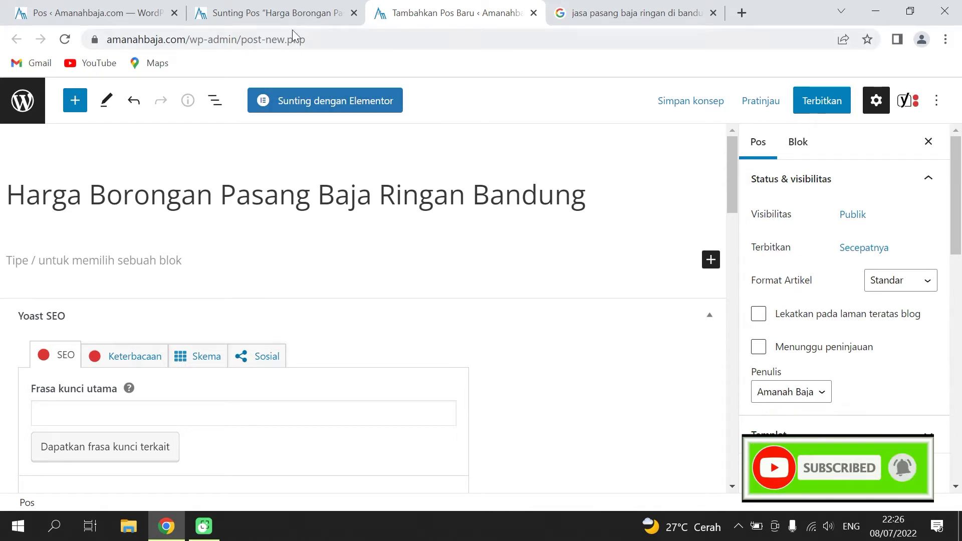
Examine the featured photo and opening paragraphs in the body of the existing Bandung post.
{"action": "left_click", "coordinate": [284, 16]}
{"action": "scroll", "coordinate": [310, 300], "scroll_direction": "down", "scroll_amount": 3}
{"action": "scroll", "coordinate": [311, 300], "scroll_direction": "down", "scroll_amount": 4}
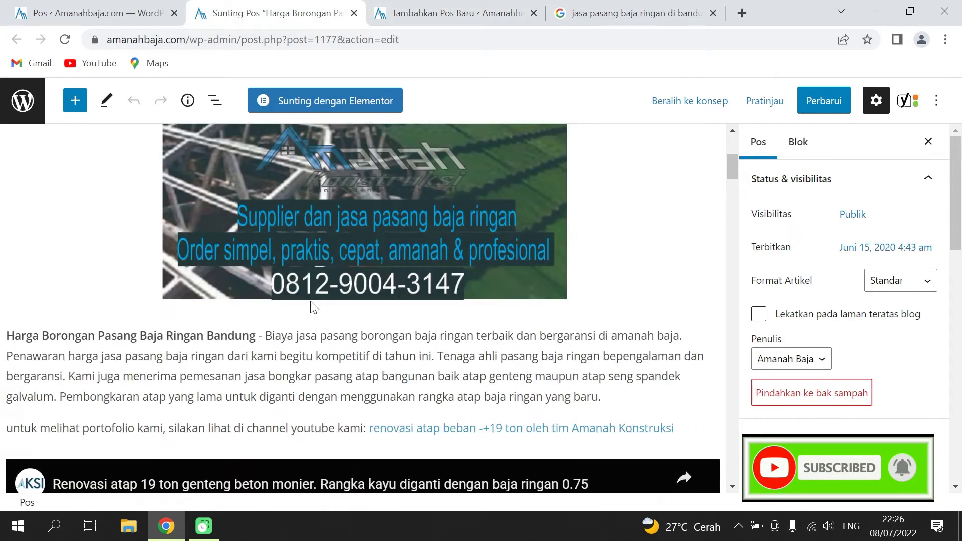
{"action": "scroll", "coordinate": [154, 244], "scroll_direction": "up", "scroll_amount": 6}
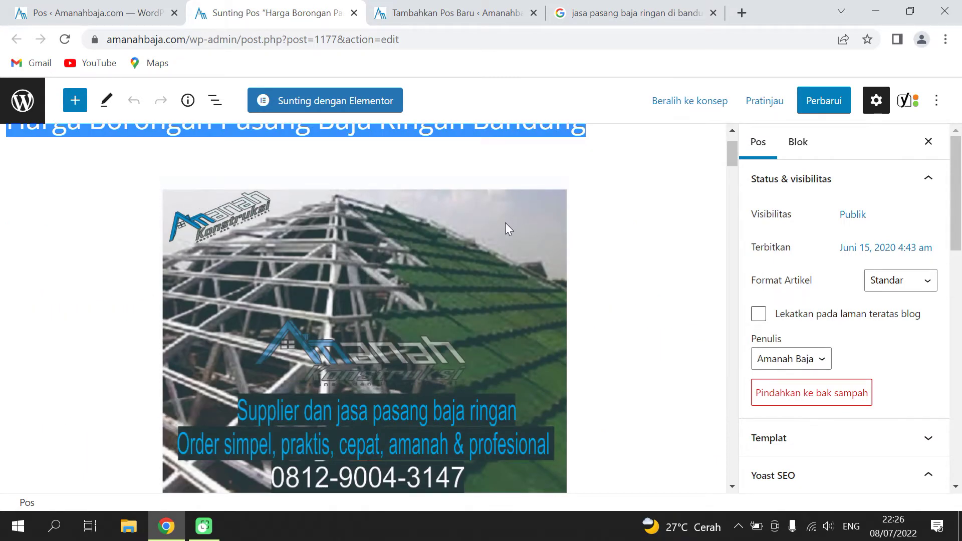
{"action": "scroll", "coordinate": [516, 271], "scroll_direction": "down", "scroll_amount": 2}
{"action": "scroll", "coordinate": [516, 271], "scroll_direction": "down", "scroll_amount": 2}
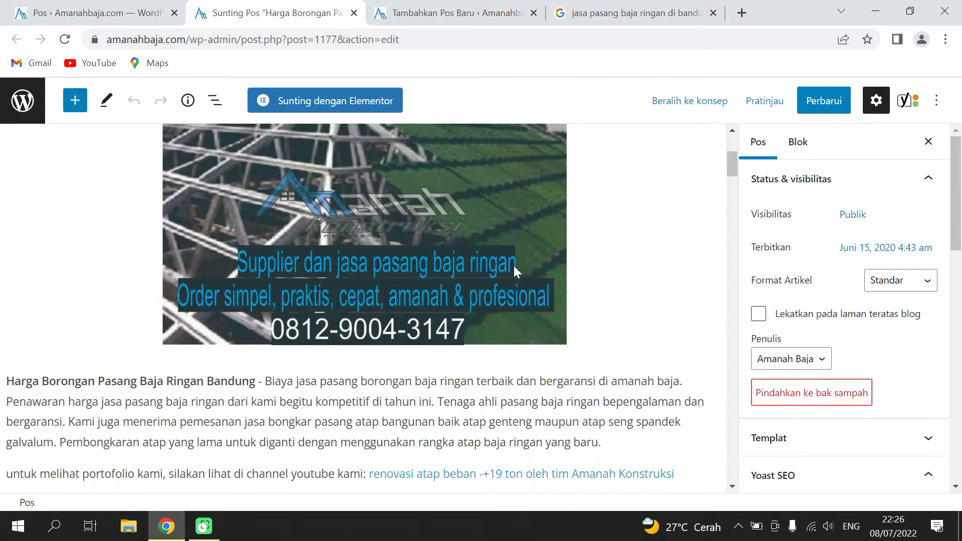
{"action": "scroll", "coordinate": [507, 266], "scroll_direction": "up", "scroll_amount": 4}
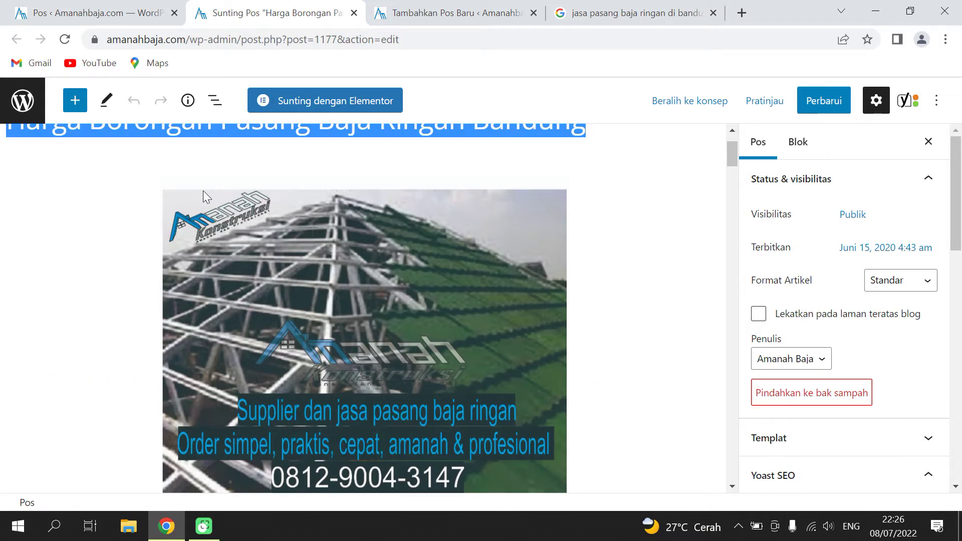
{"action": "scroll", "coordinate": [408, 246], "scroll_direction": "down", "scroll_amount": 3}
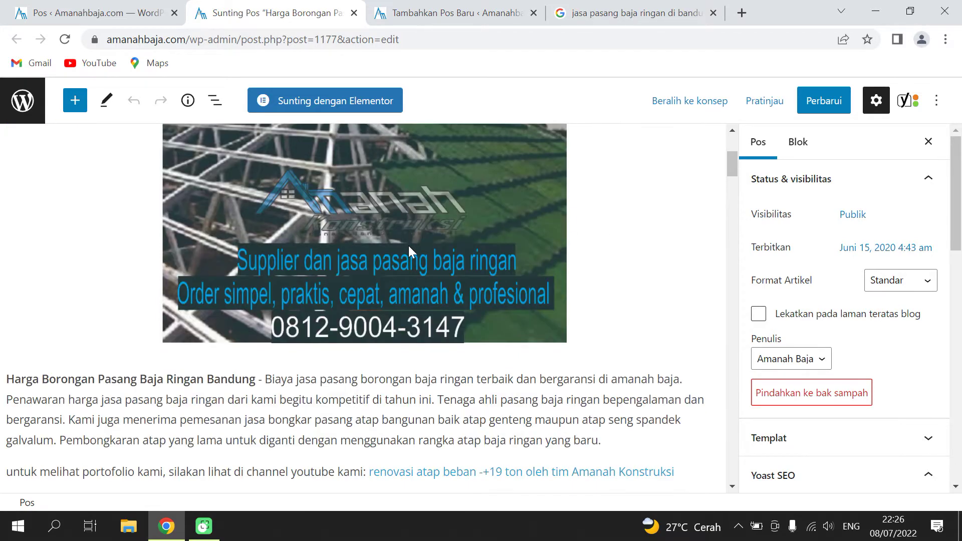
Examine the featured photo, opening paragraphs and embedded roof renovation video in the existing Bandung post.
{"action": "scroll", "coordinate": [425, 248], "scroll_direction": "up", "scroll_amount": 3}
{"action": "scroll", "coordinate": [430, 230], "scroll_direction": "down", "scroll_amount": 3}
{"action": "scroll", "coordinate": [416, 251], "scroll_direction": "down", "scroll_amount": 4}
{"action": "scroll", "coordinate": [407, 272], "scroll_direction": "up", "scroll_amount": 3}
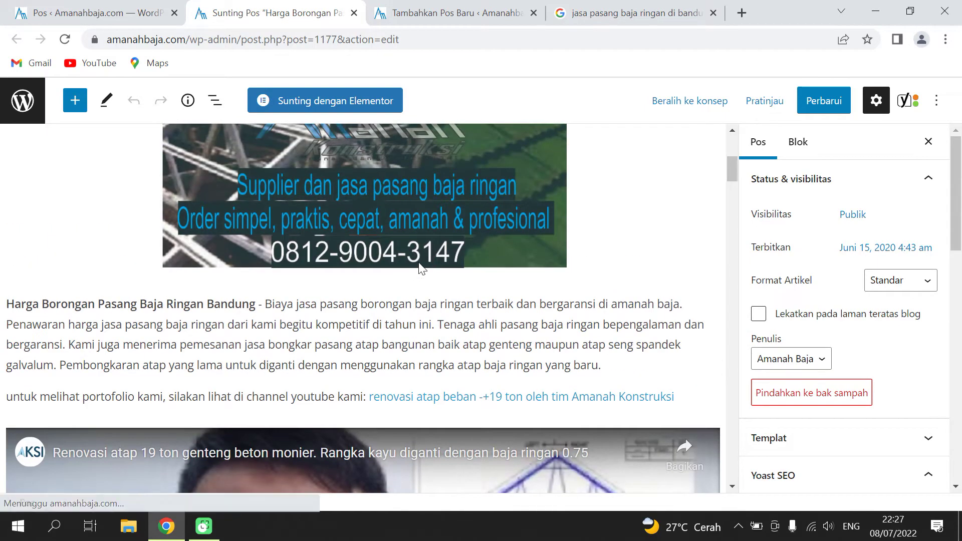
{"action": "scroll", "coordinate": [419, 271], "scroll_direction": "down", "scroll_amount": 6}
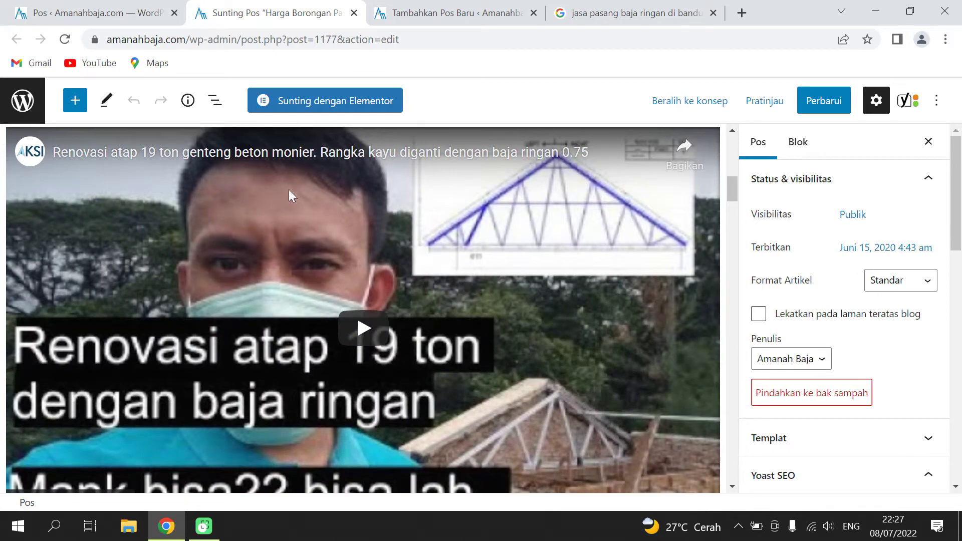
{"action": "scroll", "coordinate": [251, 346], "scroll_direction": "down", "scroll_amount": 3}
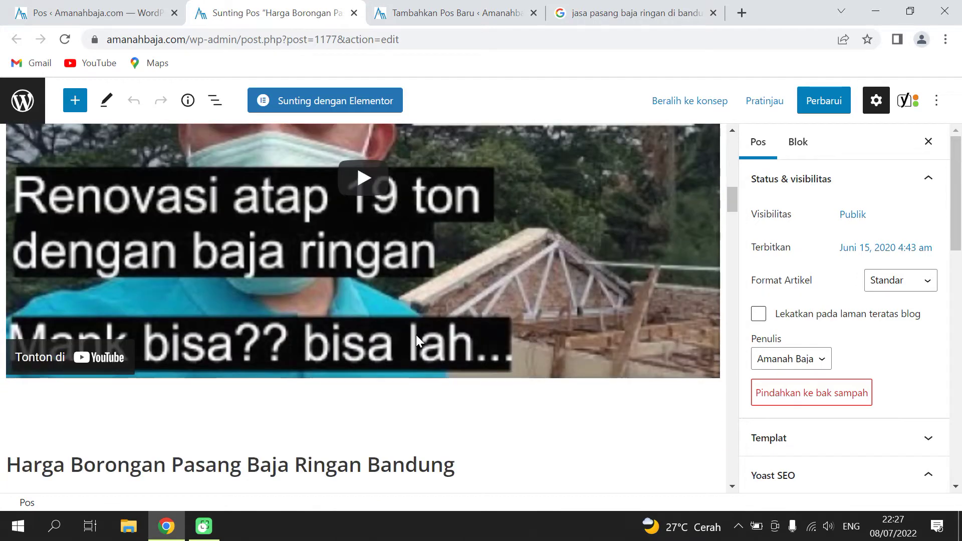
{"action": "scroll", "coordinate": [457, 333], "scroll_direction": "up", "scroll_amount": 2}
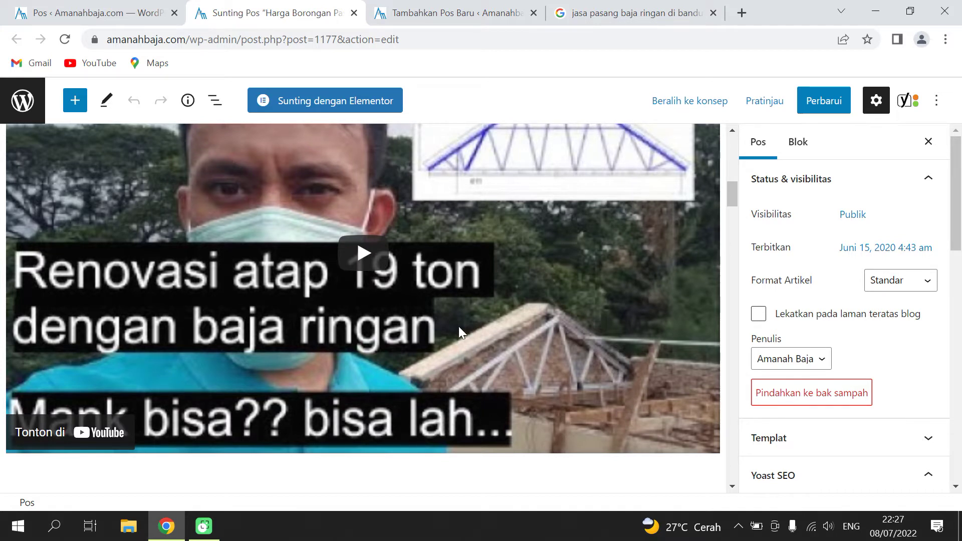
{"action": "scroll", "coordinate": [458, 327], "scroll_direction": "up", "scroll_amount": 6}
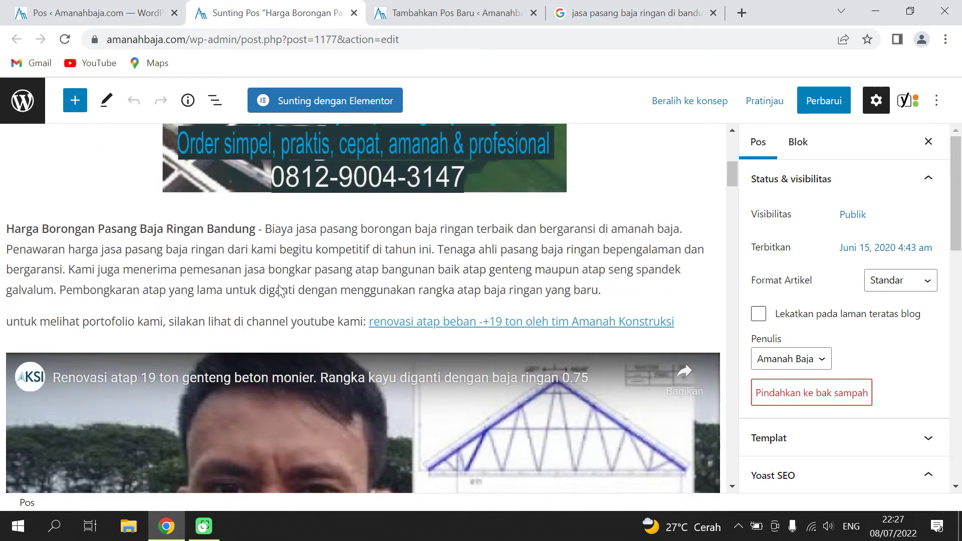
{"action": "scroll", "coordinate": [129, 301], "scroll_direction": "up", "scroll_amount": 5}
{"action": "scroll", "coordinate": [129, 322], "scroll_direction": "down", "scroll_amount": 5}
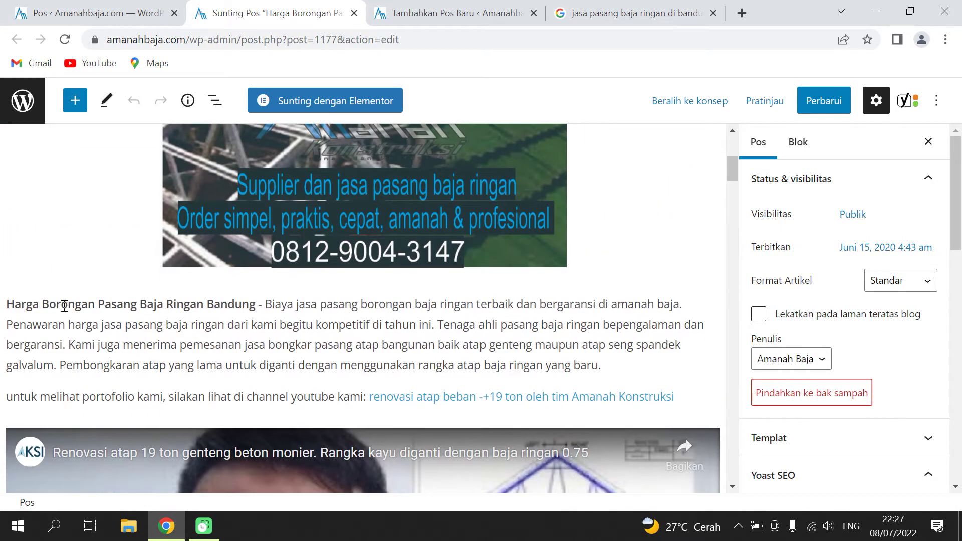
{"action": "left_click", "coordinate": [178, 346], "text": "shift"}
{"action": "key", "text": "shift+Down"}
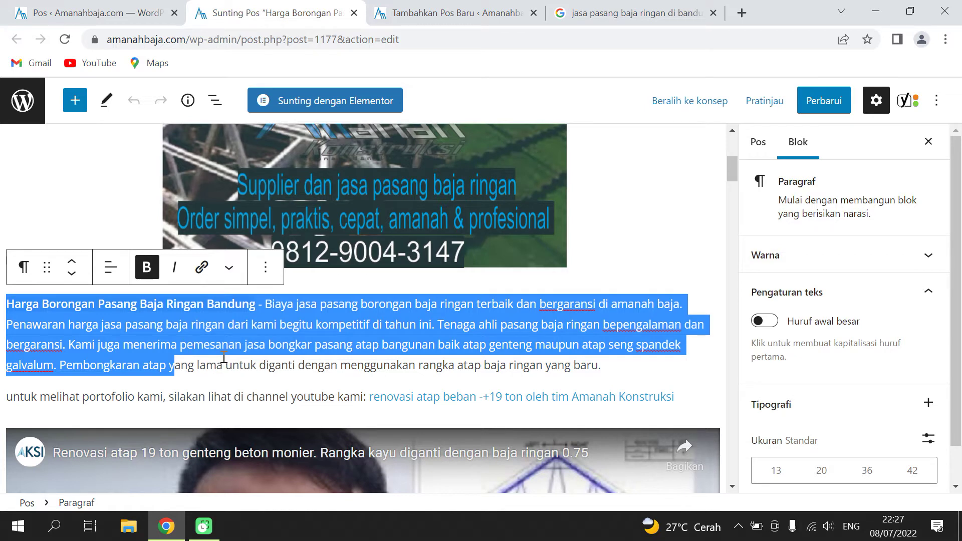
{"action": "scroll", "coordinate": [260, 230], "scroll_direction": "down", "scroll_amount": 15}
{"action": "left_click", "coordinate": [255, 206]}
{"action": "scroll", "coordinate": [261, 371], "scroll_direction": "up", "scroll_amount": 15}
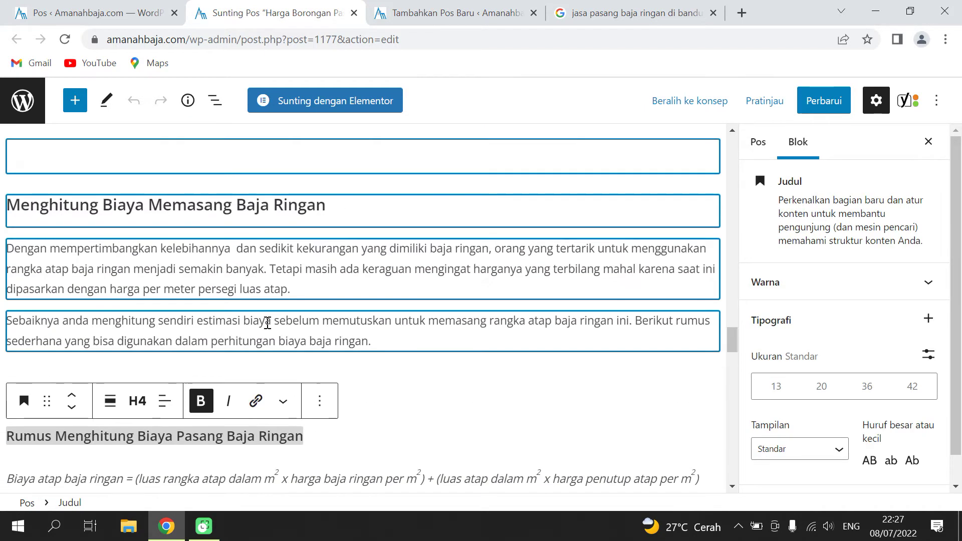
{"action": "scroll", "coordinate": [256, 370], "scroll_direction": "up", "scroll_amount": 10}
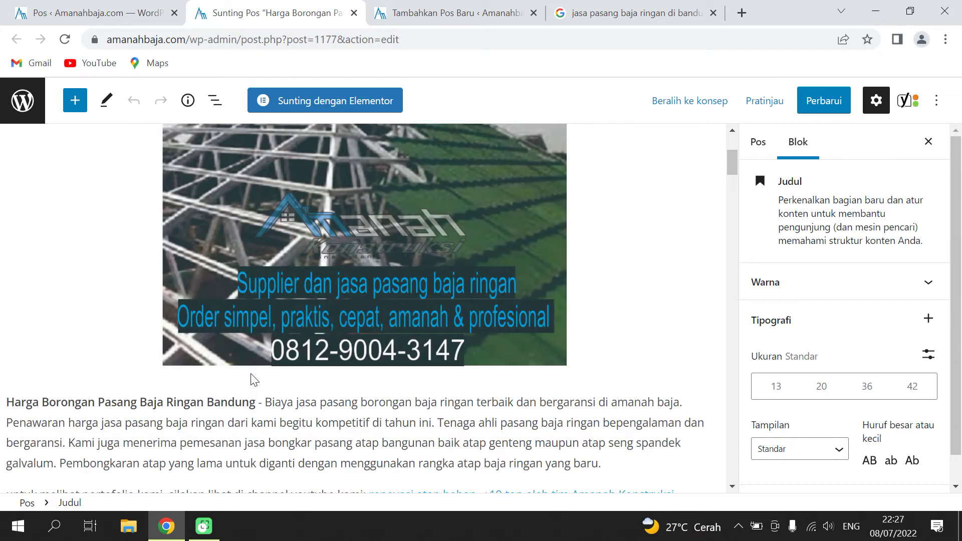
Copy all body blocks of the existing Bandung post, from the opening paragraph through the last empty block above Yoast SEO.
{"action": "scroll", "coordinate": [94, 237], "scroll_direction": "down", "scroll_amount": 5}
{"action": "left_click_drag", "start_coordinate": [8, 230], "coordinate": [212, 303]}
{"action": "scroll", "coordinate": [211, 303], "scroll_direction": "down", "scroll_amount": 10}
{"action": "scroll", "coordinate": [211, 304], "scroll_direction": "down", "scroll_amount": 1}
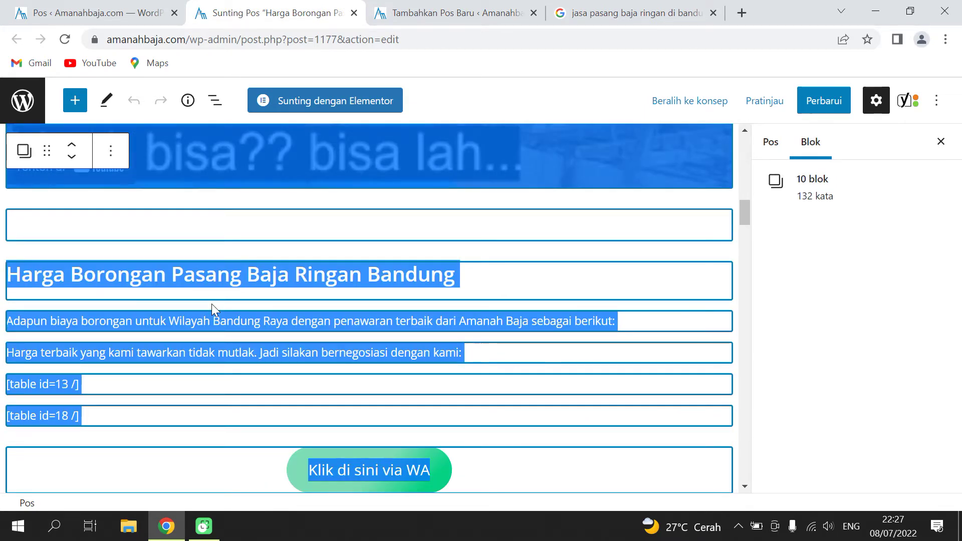
{"action": "left_click_drag", "start_coordinate": [212, 303], "coordinate": [439, 310]}
{"action": "scroll", "coordinate": [441, 322], "scroll_direction": "down", "scroll_amount": 15}
{"action": "scroll", "coordinate": [438, 311], "scroll_direction": "up", "scroll_amount": 4}
{"action": "scroll", "coordinate": [438, 310], "scroll_direction": "up", "scroll_amount": 4}
{"action": "scroll", "coordinate": [440, 304], "scroll_direction": "down", "scroll_amount": 3}
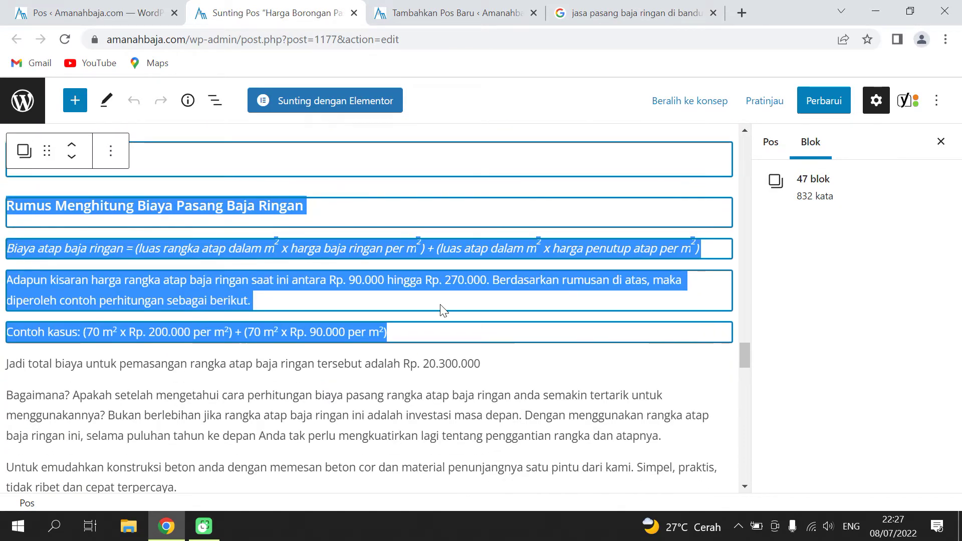
{"action": "left_click_drag", "start_coordinate": [439, 310], "coordinate": [441, 311]}
{"action": "scroll", "coordinate": [439, 304], "scroll_direction": "down", "scroll_amount": 5}
{"action": "scroll", "coordinate": [440, 307], "scroll_direction": "down", "scroll_amount": 1}
{"action": "scroll", "coordinate": [426, 316], "scroll_direction": "down", "scroll_amount": 2}
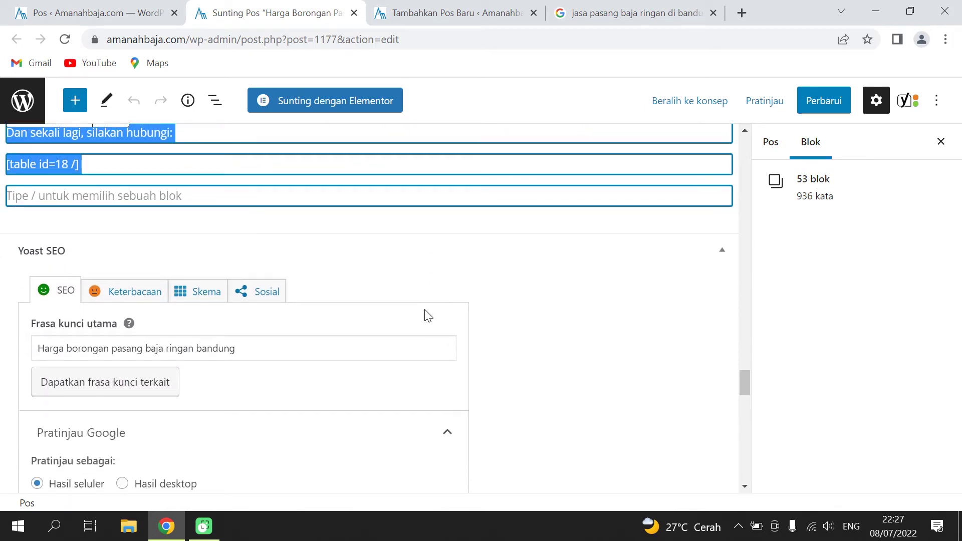
{"action": "key", "text": "ctrl+c"}
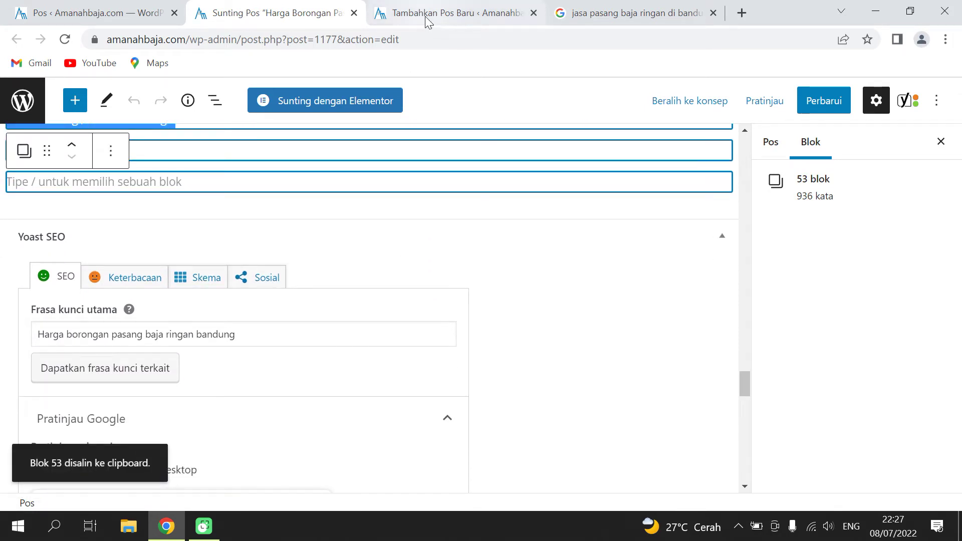
Paste the copied blocks into the empty body of the new post and check the pasted content.
{"action": "left_click", "coordinate": [425, 15]}
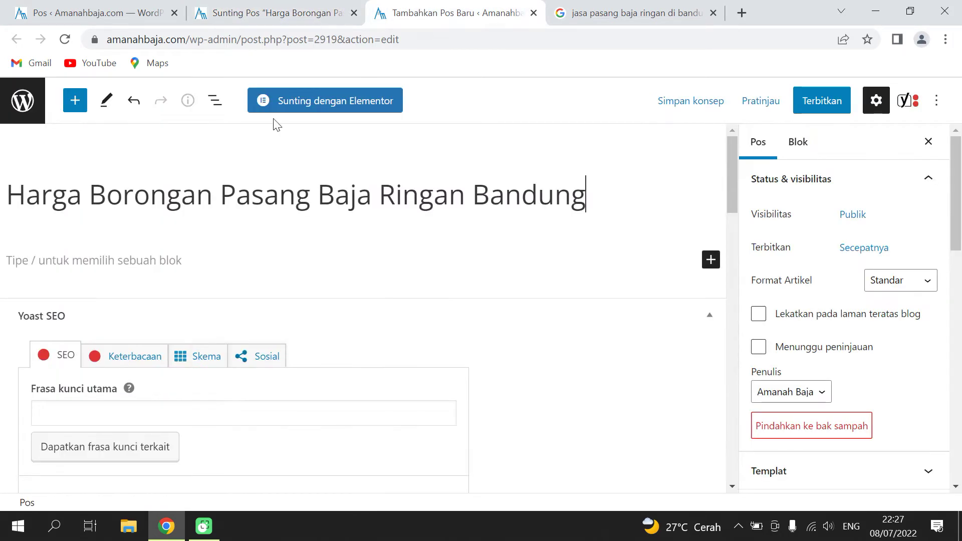
{"action": "left_click", "coordinate": [106, 262]}
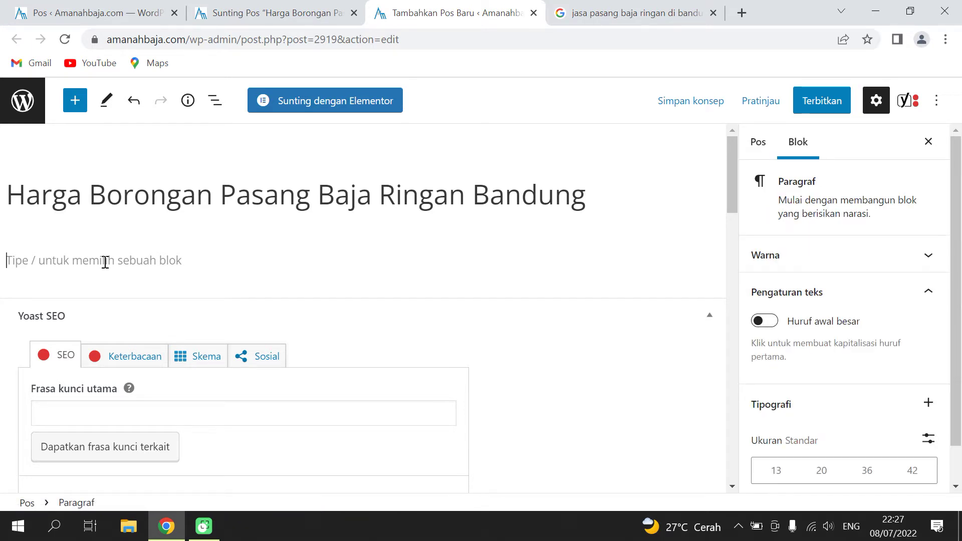
{"action": "key", "text": "ctrl+v"}
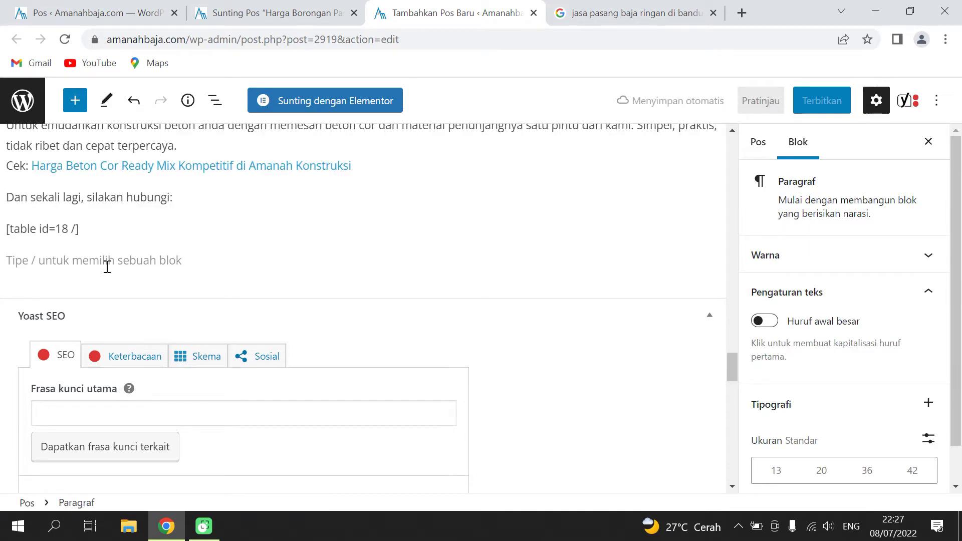
{"action": "scroll", "coordinate": [200, 264], "scroll_direction": "up", "scroll_amount": 10}
{"action": "scroll", "coordinate": [200, 265], "scroll_direction": "up", "scroll_amount": 15}
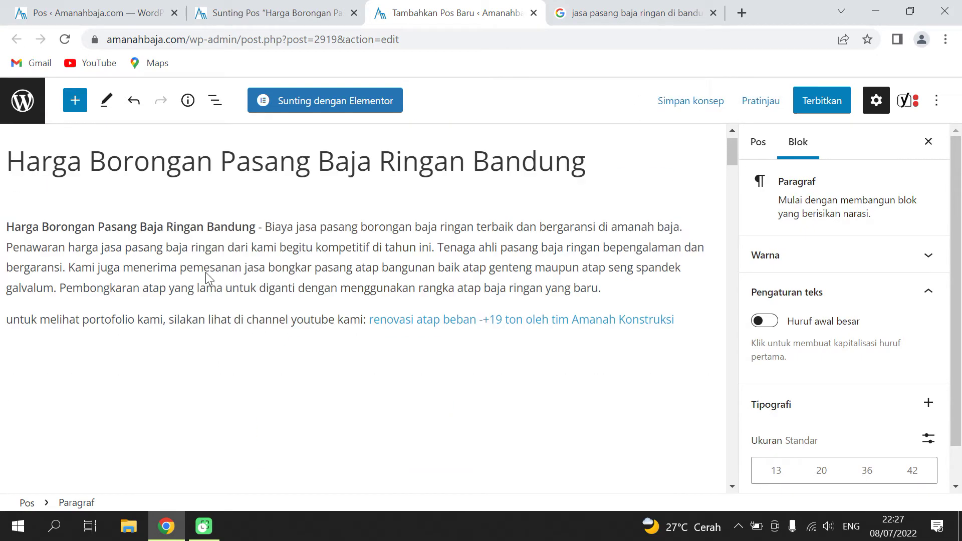
{"action": "scroll", "coordinate": [206, 270], "scroll_direction": "down", "scroll_amount": 10}
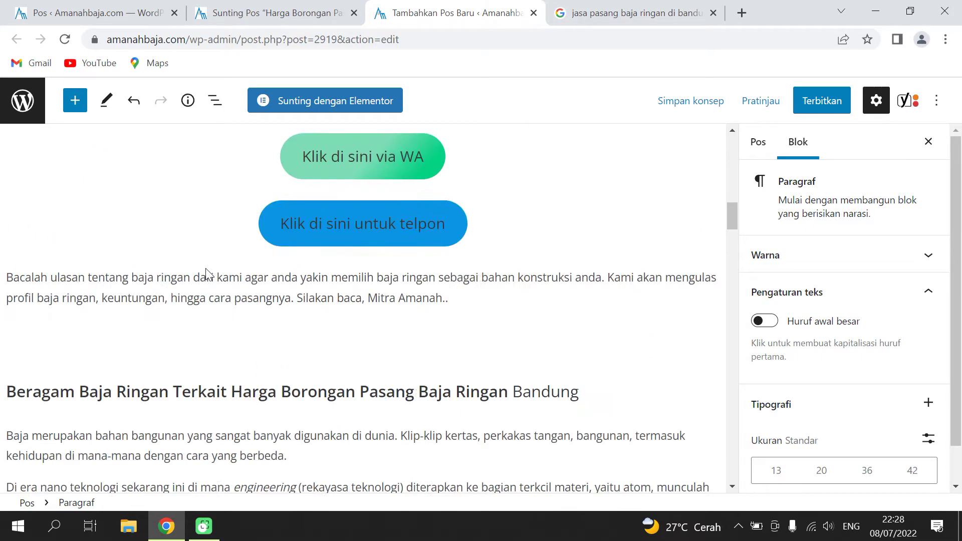
{"action": "scroll", "coordinate": [205, 270], "scroll_direction": "down", "scroll_amount": 10}
{"action": "scroll", "coordinate": [206, 273], "scroll_direction": "up", "scroll_amount": 10}
{"action": "scroll", "coordinate": [205, 273], "scroll_direction": "up", "scroll_amount": 10}
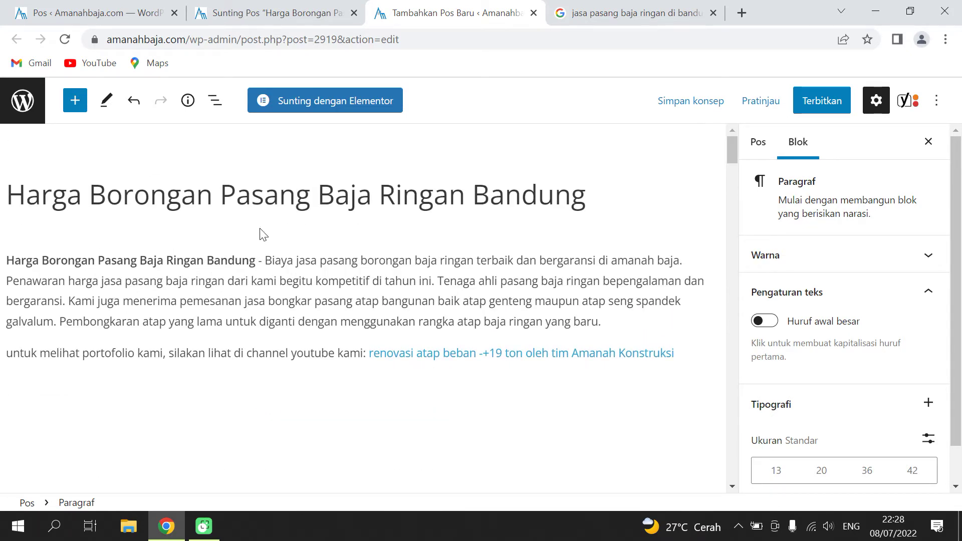
Replace "Bandung" with "Cileunyi" in the new post's title.
{"action": "left_click", "coordinate": [483, 201]}
{"action": "left_click_drag", "start_coordinate": [483, 201], "coordinate": [585, 201]}
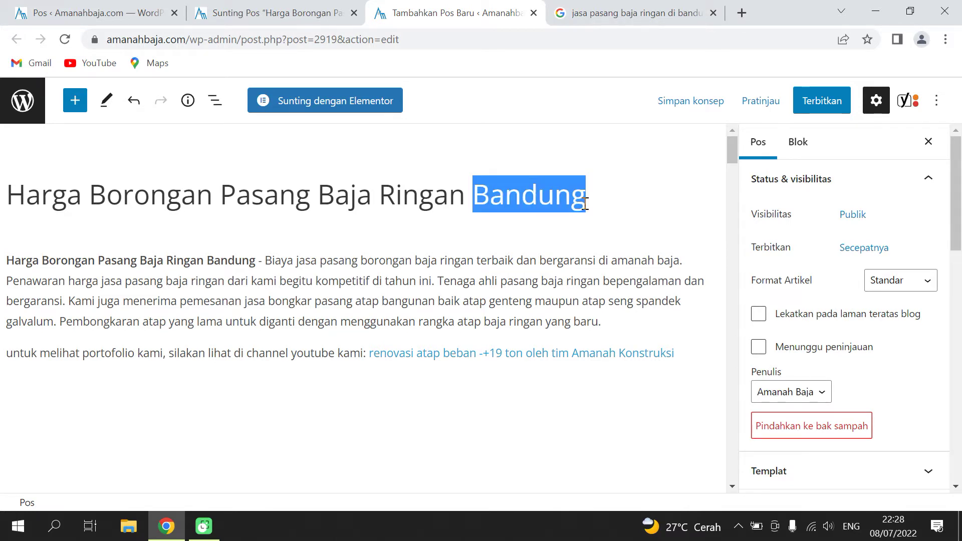
{"action": "type", "text": "Cileunyi"}
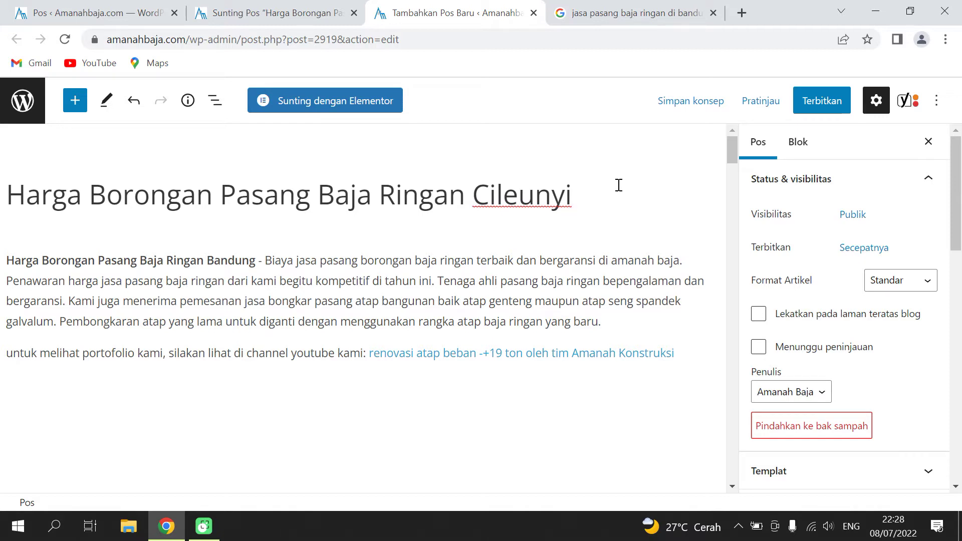
Search the page for "bandung" and replace the word with "Cileunyi" in the bold opening phrase of the first paragraph.
{"action": "key", "text": "ctrl+f"}
{"action": "type", "text": "bandung"}
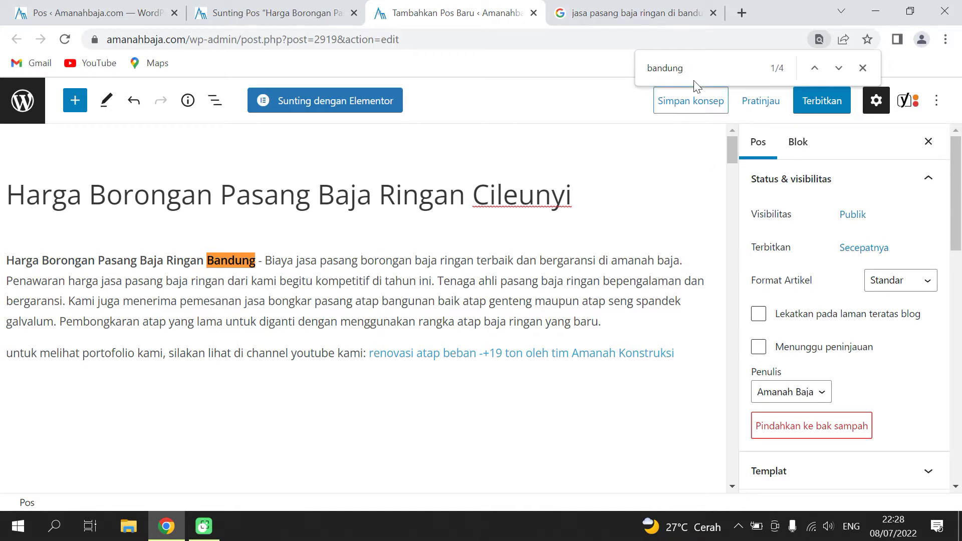
{"action": "double_click", "coordinate": [223, 262]}
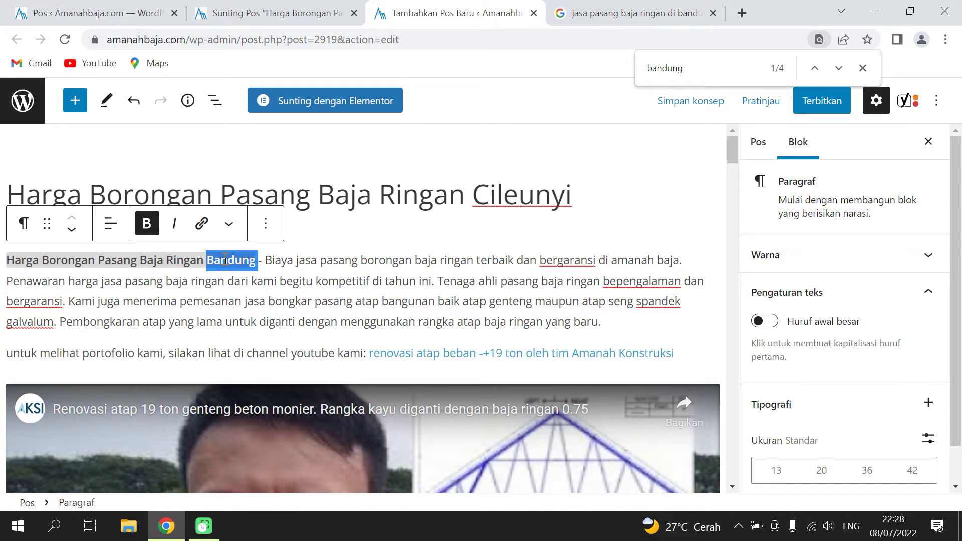
{"action": "type", "text": "Cileuny"}
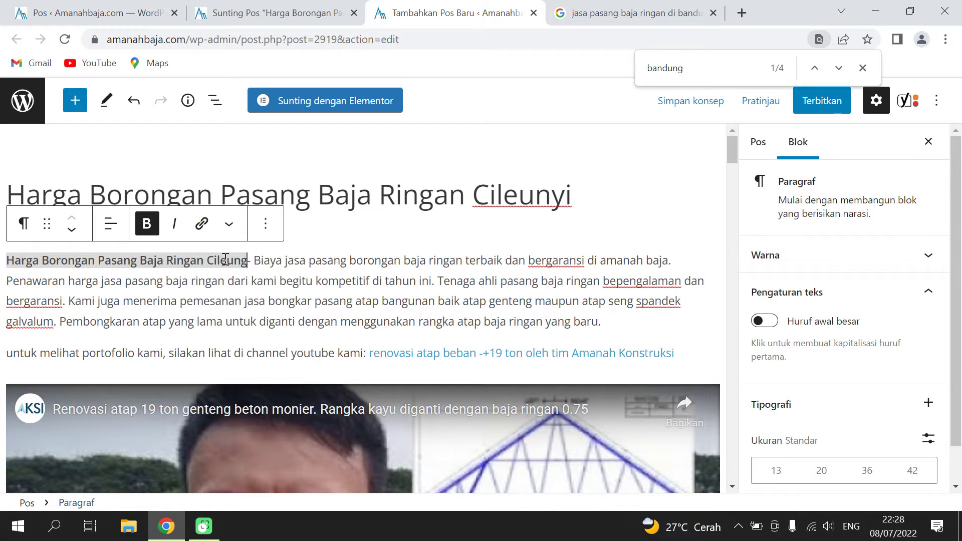
{"action": "key", "text": "BackSpace"}
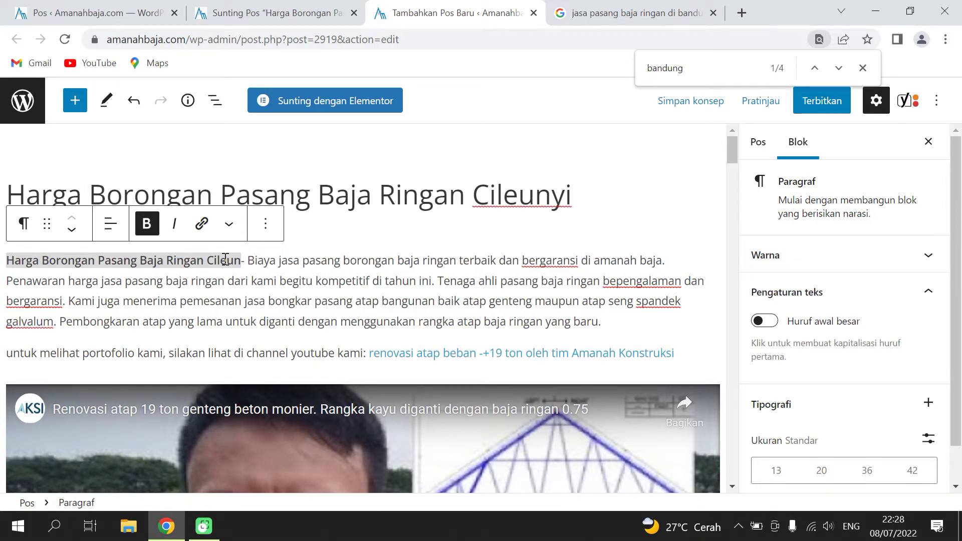
{"action": "type", "text": "yi"}
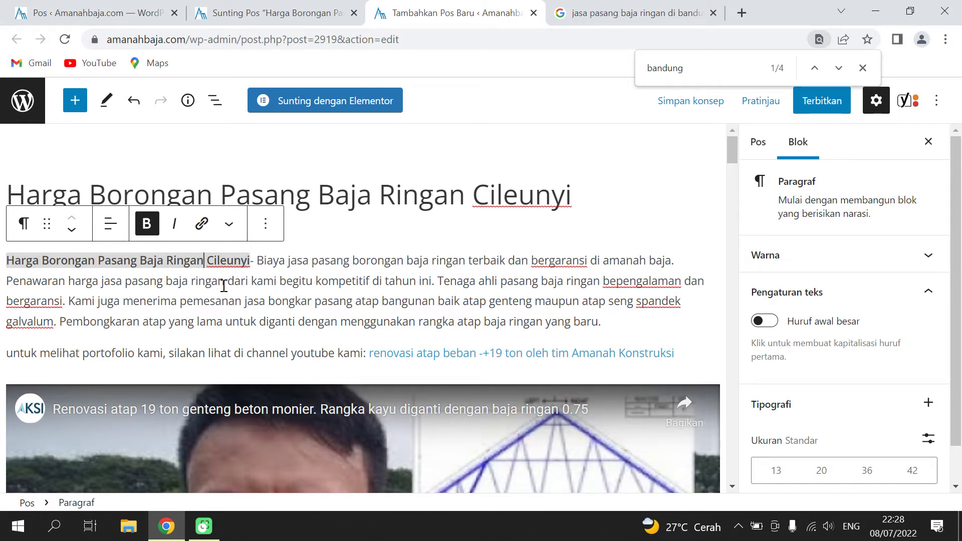
Replace "Bandung" with "Cileunyi" in the H2 heading "Harga Borongan Pasang Baja Ringan" below the video.
{"action": "scroll", "coordinate": [251, 296], "scroll_direction": "down", "scroll_amount": 1}
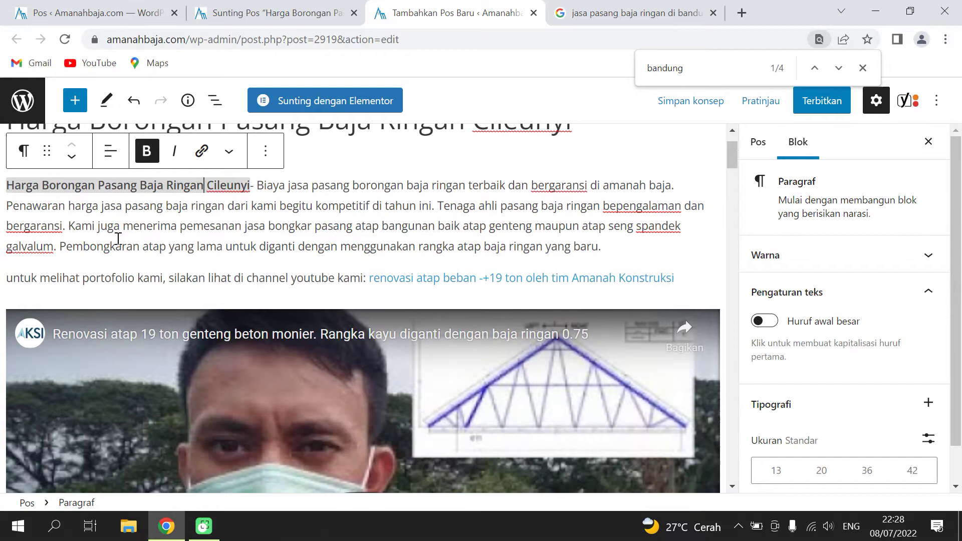
{"action": "scroll", "coordinate": [116, 240], "scroll_direction": "down", "scroll_amount": 5}
{"action": "scroll", "coordinate": [117, 241], "scroll_direction": "down", "scroll_amount": 4}
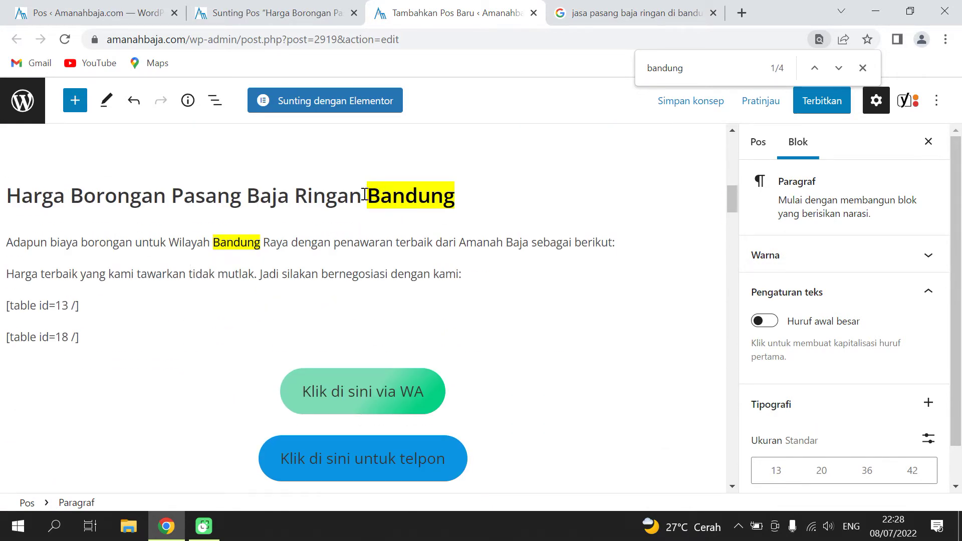
{"action": "double_click", "coordinate": [370, 196]}
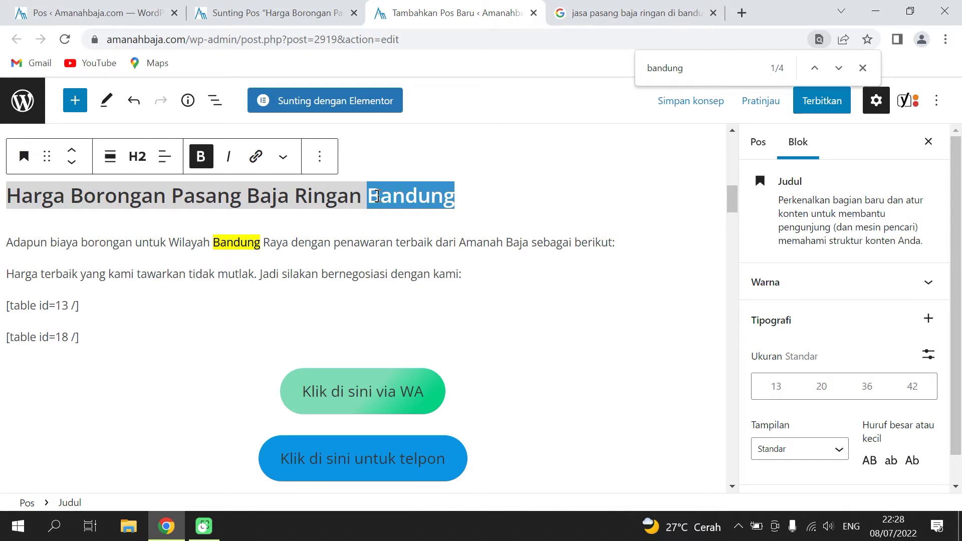
{"action": "type", "text": "Cileunyu"}
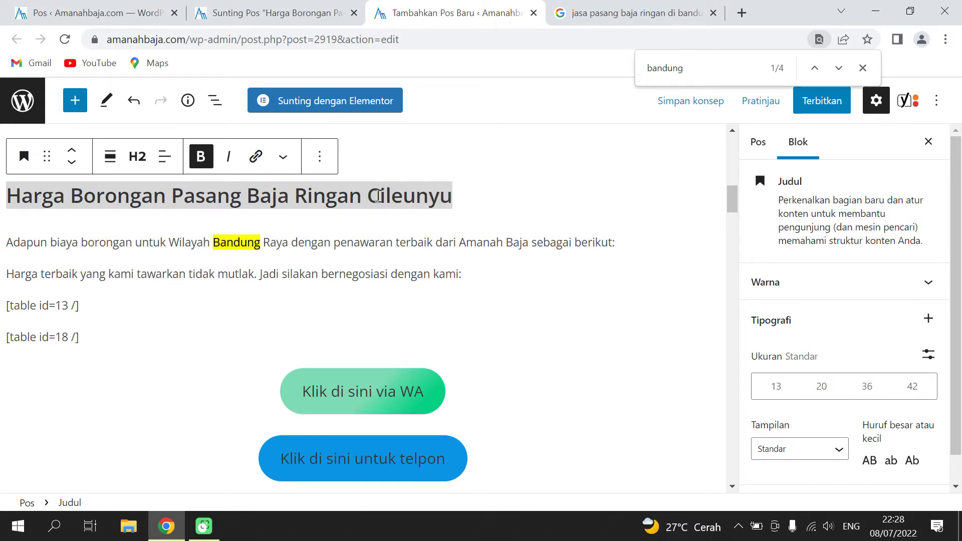
{"action": "key", "text": "BackSpace"}
{"action": "type", "text": "i"}
Replace "Bandung Raya" with "Cileunyi" in the sentence under the price heading and check the following sections for remaining "Bandung" mentions.
{"action": "double_click", "coordinate": [216, 243]}
{"action": "left_click_drag", "start_coordinate": [216, 243], "coordinate": [300, 233]}
{"action": "type", "text": "Cilu"}
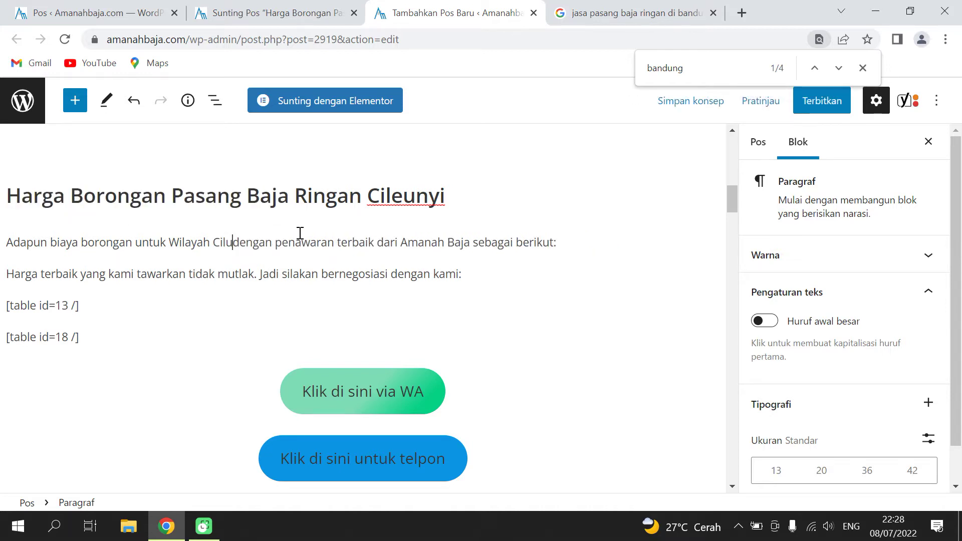
{"action": "key", "text": "BackSpace"}
{"action": "type", "text": "eunyi"}
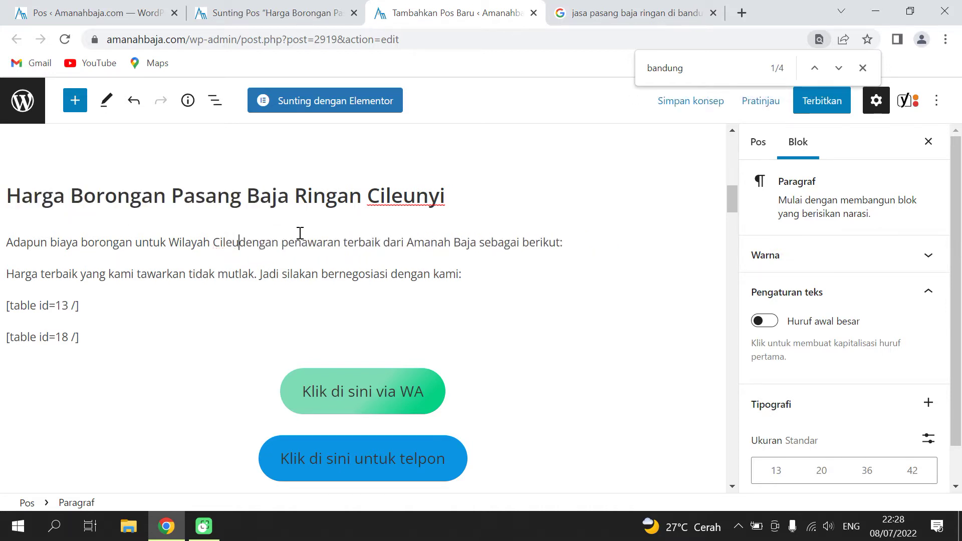
{"action": "scroll", "coordinate": [300, 236], "scroll_direction": "down", "scroll_amount": 4}
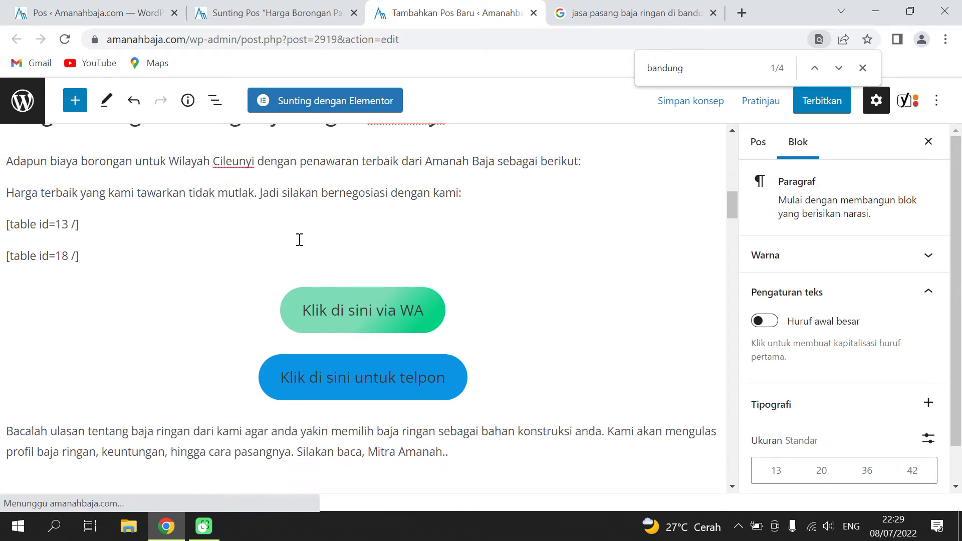
{"action": "scroll", "coordinate": [481, 280], "scroll_direction": "down", "scroll_amount": 3}
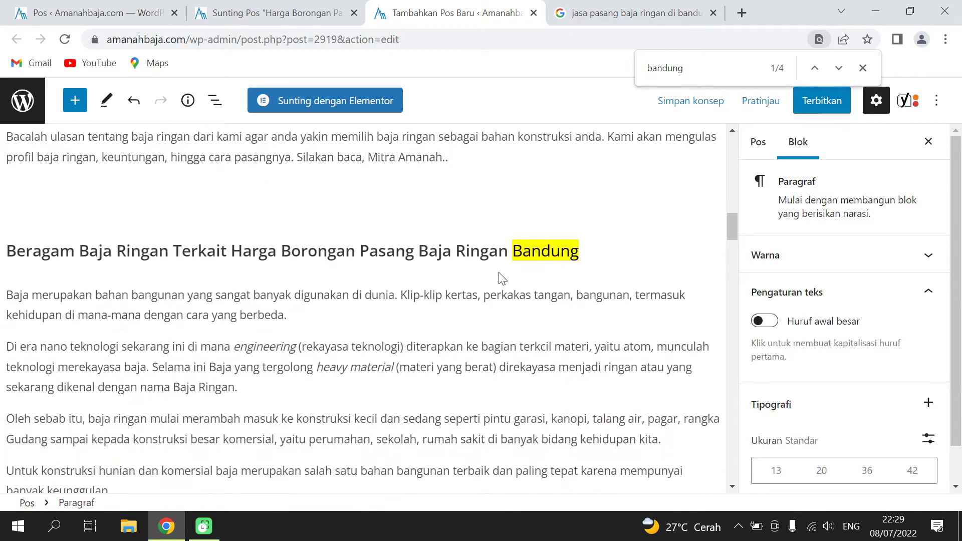
{"action": "scroll", "coordinate": [491, 268], "scroll_direction": "up", "scroll_amount": 3}
{"action": "scroll", "coordinate": [459, 203], "scroll_direction": "up", "scroll_amount": 3}
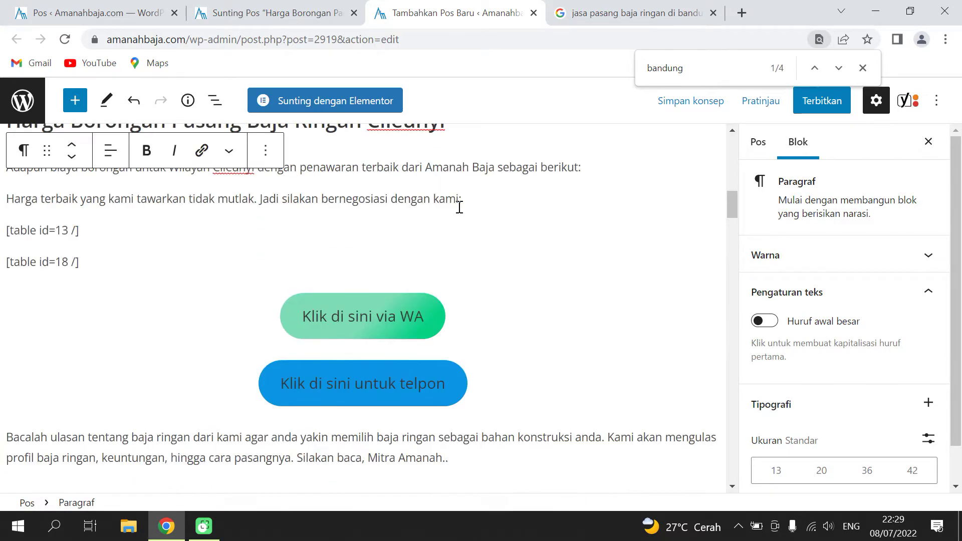
Replace "Bandung" with "Cileunyi" in the H3 heading "Beragam Baja Ringan Terkait Harga Borongan Pasang Baja Ringan".
{"action": "scroll", "coordinate": [298, 282], "scroll_direction": "down", "scroll_amount": 2}
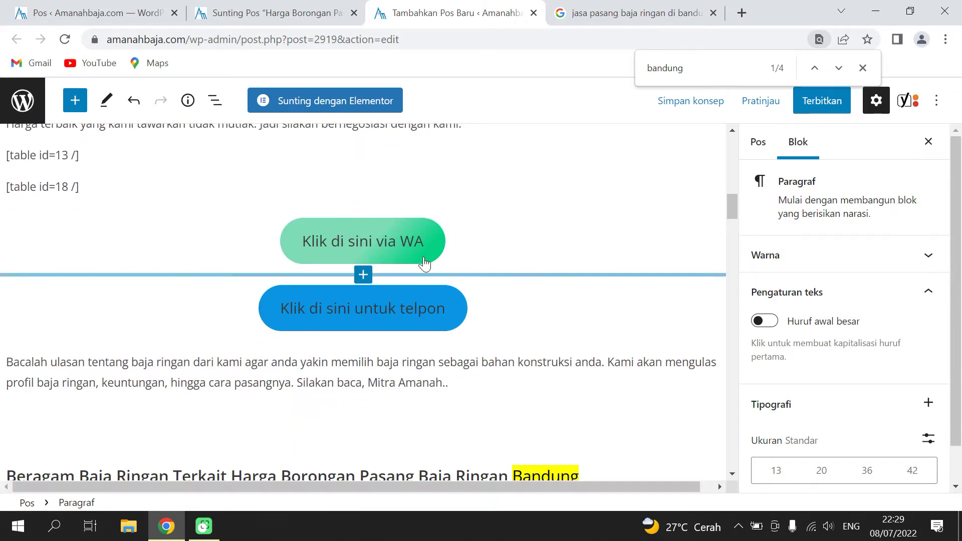
{"action": "mouse_move", "coordinate": [375, 274]}
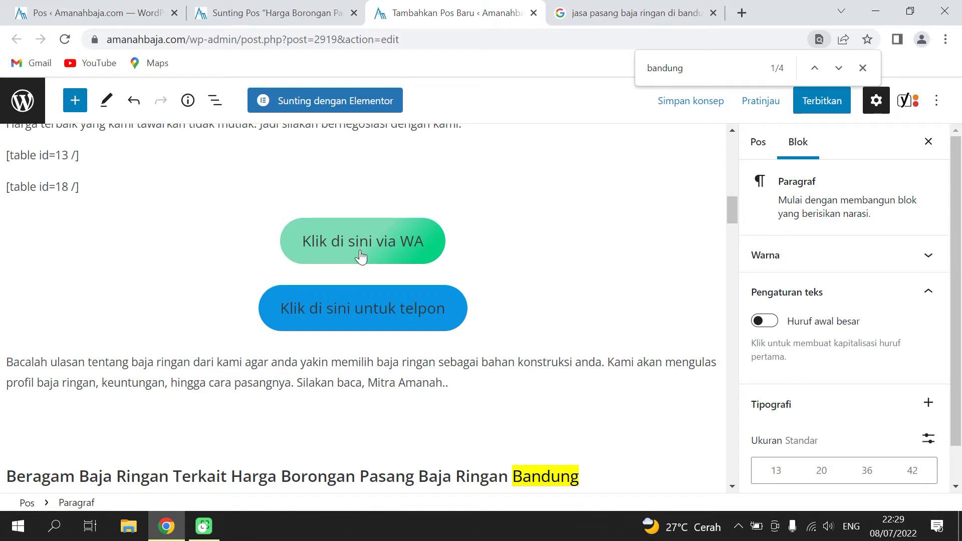
{"action": "mouse_move", "coordinate": [338, 273]}
{"action": "scroll", "coordinate": [344, 255], "scroll_direction": "down", "scroll_amount": 3}
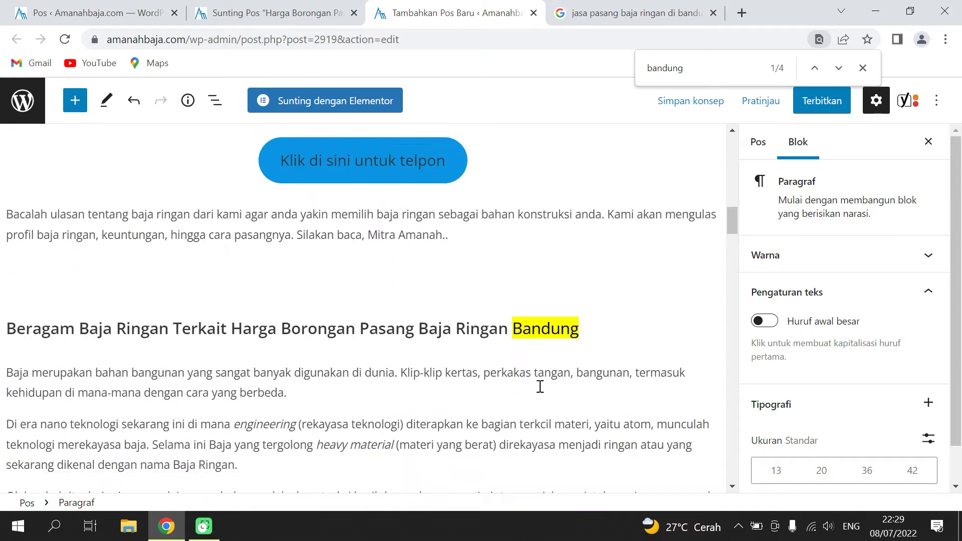
{"action": "triple_click", "coordinate": [531, 331]}
{"action": "left_click", "coordinate": [531, 330]}
{"action": "left_click_drag", "start_coordinate": [516, 325], "coordinate": [580, 326]}
{"action": "type", "text": "Ci"}
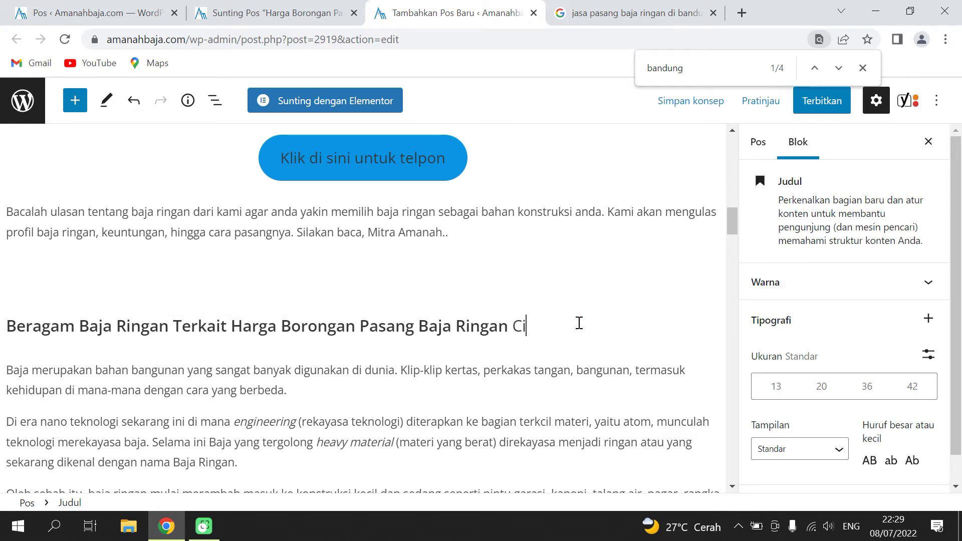
{"action": "type", "text": "leunyi"}
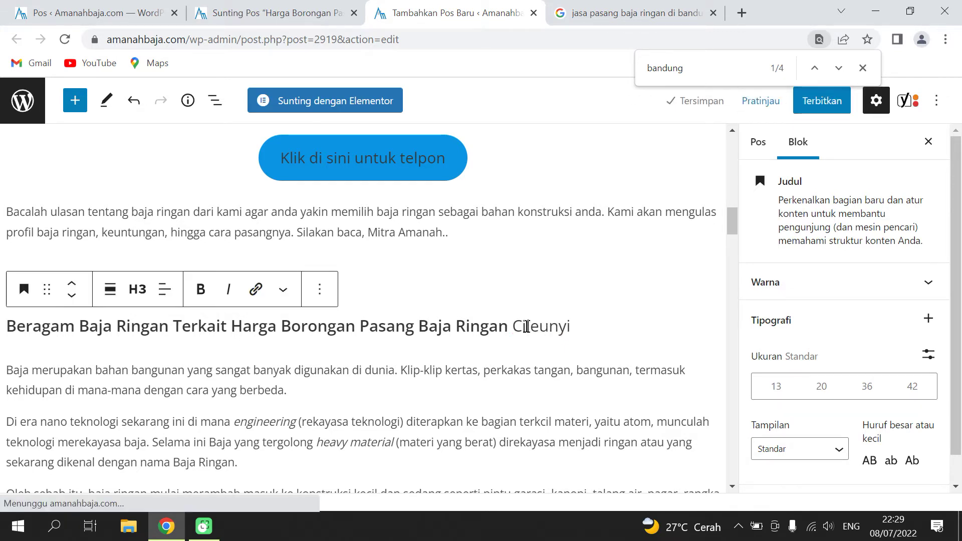
Make "Cileunyi" bold in the "Beragam Baja Ringan" heading and check the rest of the post down to the Yoast SEO section.
{"action": "left_click_drag", "start_coordinate": [512, 327], "coordinate": [573, 327]}
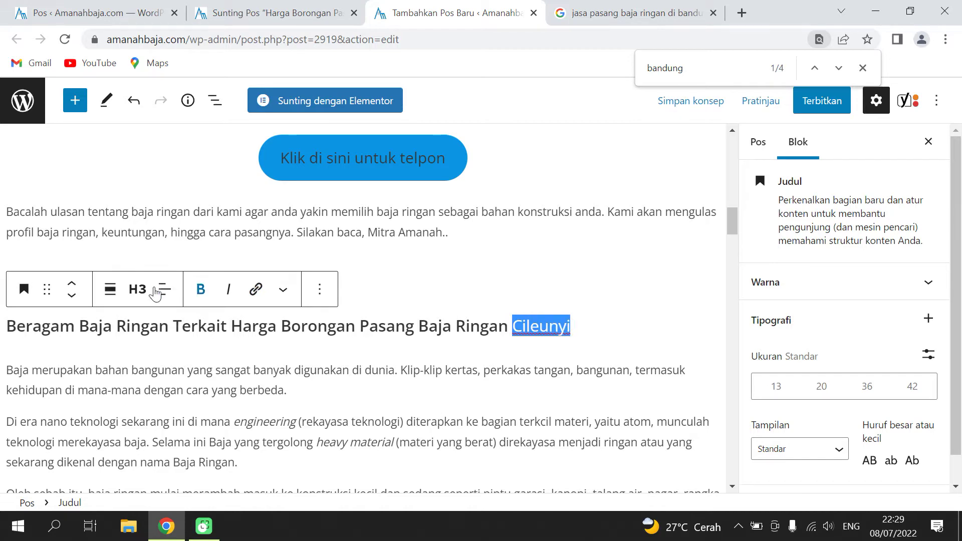
{"action": "left_click", "coordinate": [201, 289]}
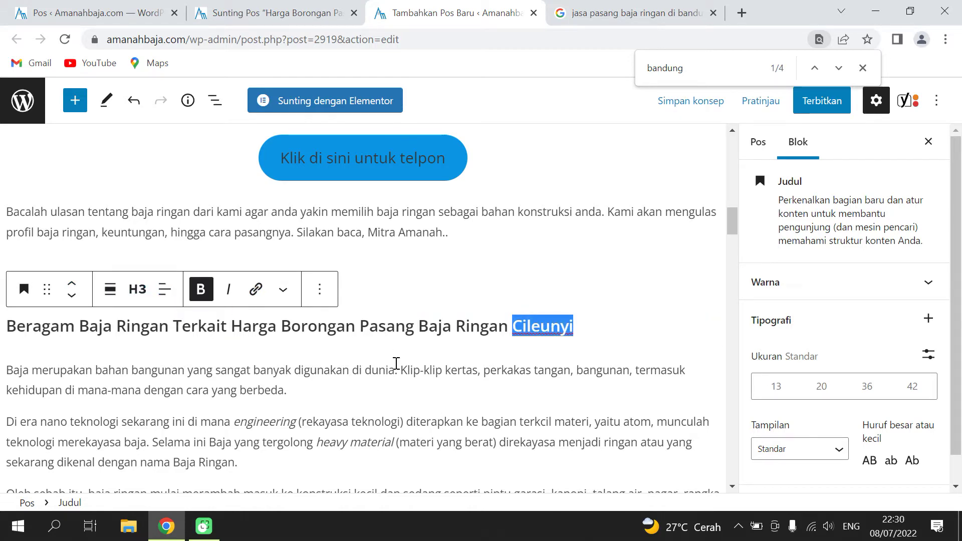
{"action": "left_click", "coordinate": [396, 363]}
{"action": "scroll", "coordinate": [396, 363], "scroll_direction": "down", "scroll_amount": 3}
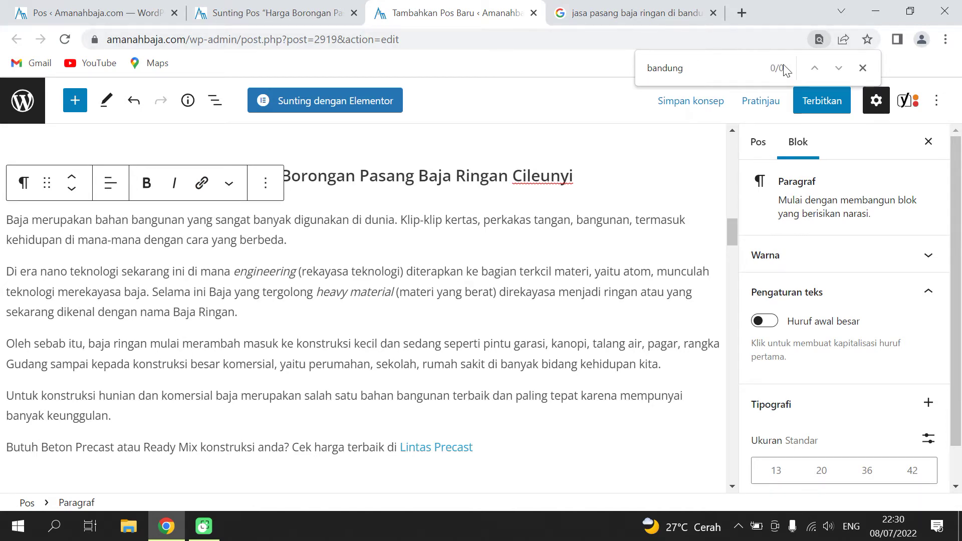
{"action": "scroll", "coordinate": [559, 223], "scroll_direction": "down", "scroll_amount": 3}
{"action": "scroll", "coordinate": [551, 241], "scroll_direction": "down", "scroll_amount": 15}
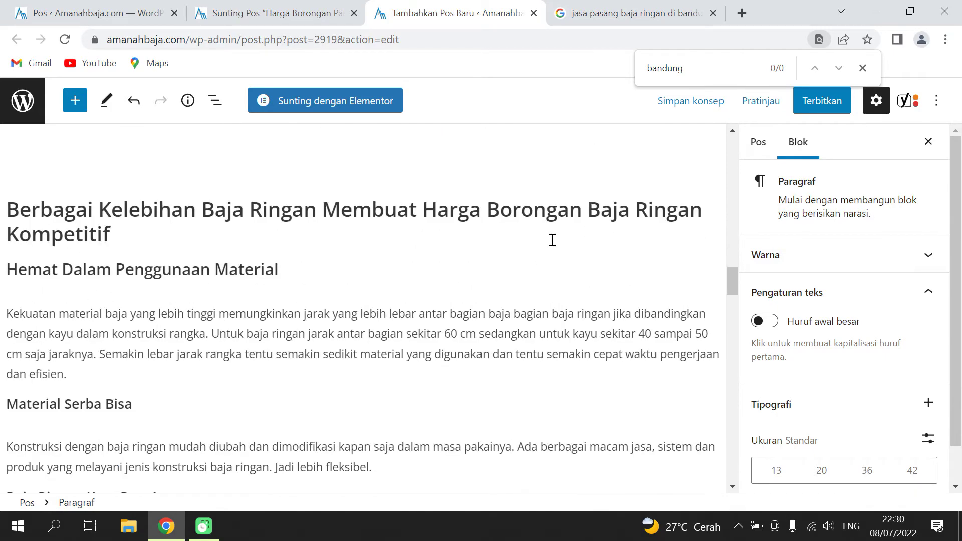
{"action": "scroll", "coordinate": [550, 250], "scroll_direction": "down", "scroll_amount": 15}
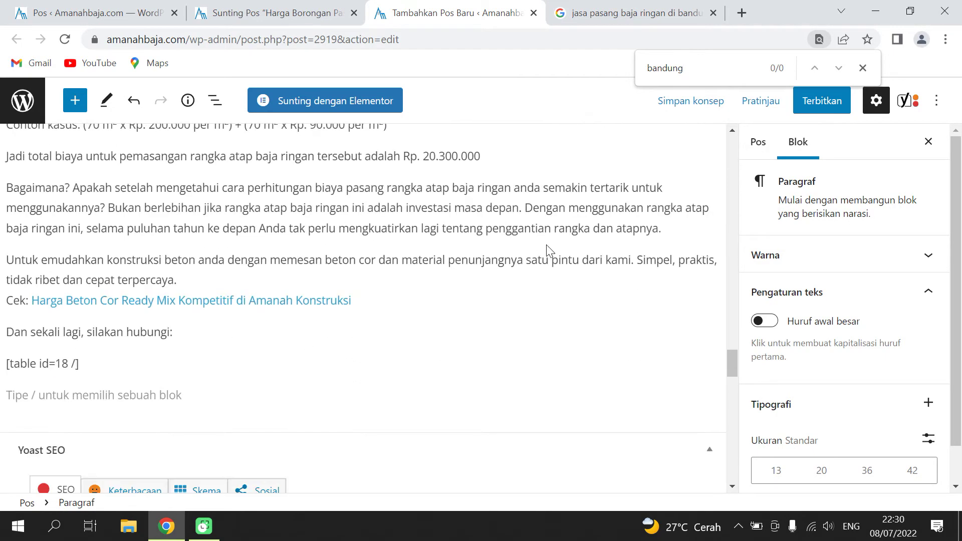
Switch to the original Bandung post and examine its Yoast SEO fields and the expanded SEO analysis results.
{"action": "left_click", "coordinate": [274, 19]}
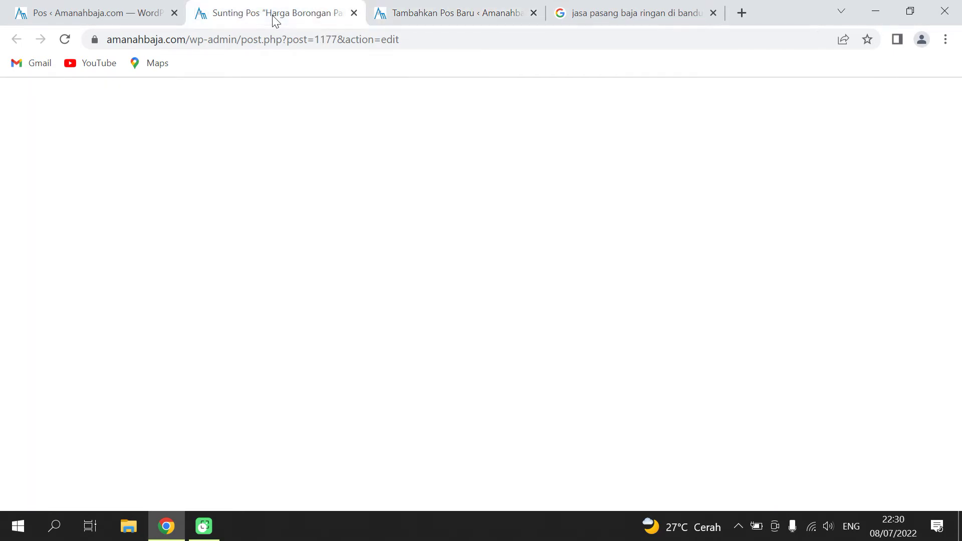
{"action": "scroll", "coordinate": [231, 276], "scroll_direction": "down", "scroll_amount": 1}
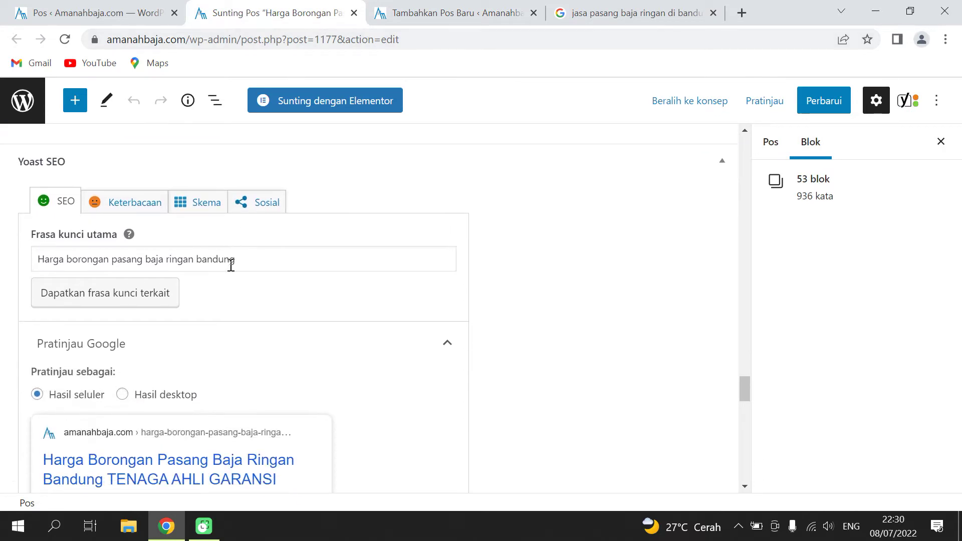
{"action": "scroll", "coordinate": [190, 295], "scroll_direction": "down", "scroll_amount": 8}
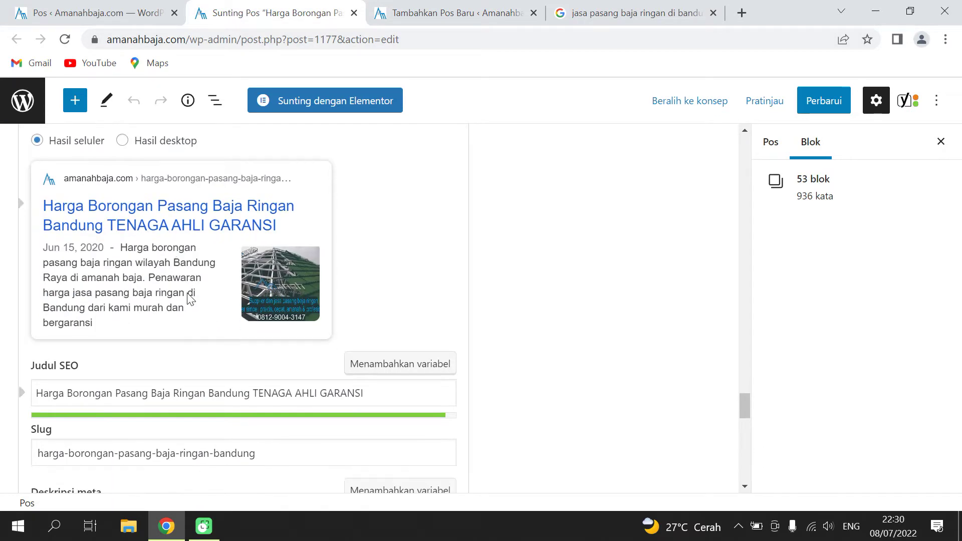
{"action": "scroll", "coordinate": [194, 296], "scroll_direction": "down", "scroll_amount": 2}
{"action": "scroll", "coordinate": [198, 302], "scroll_direction": "up", "scroll_amount": 1}
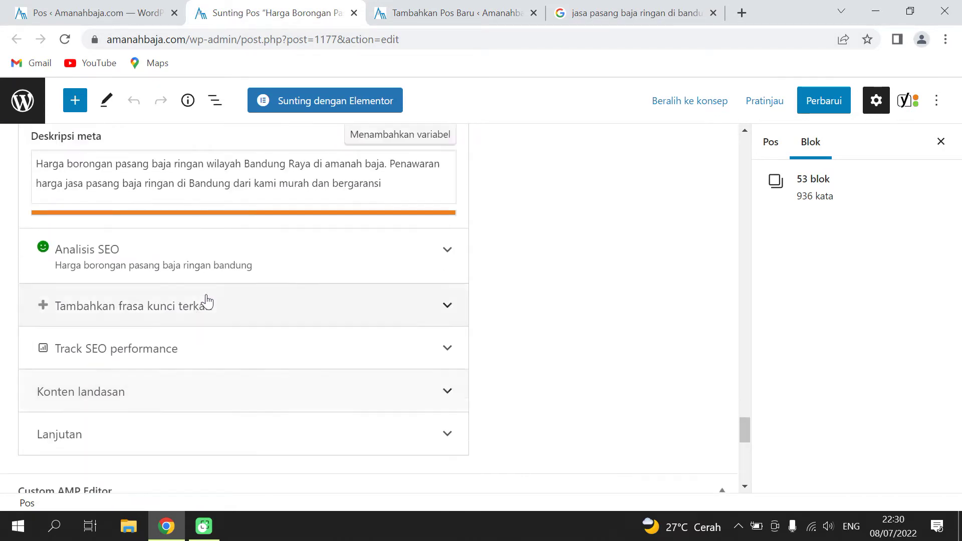
{"action": "left_click", "coordinate": [383, 252]}
{"action": "scroll", "coordinate": [382, 249], "scroll_direction": "down", "scroll_amount": 5}
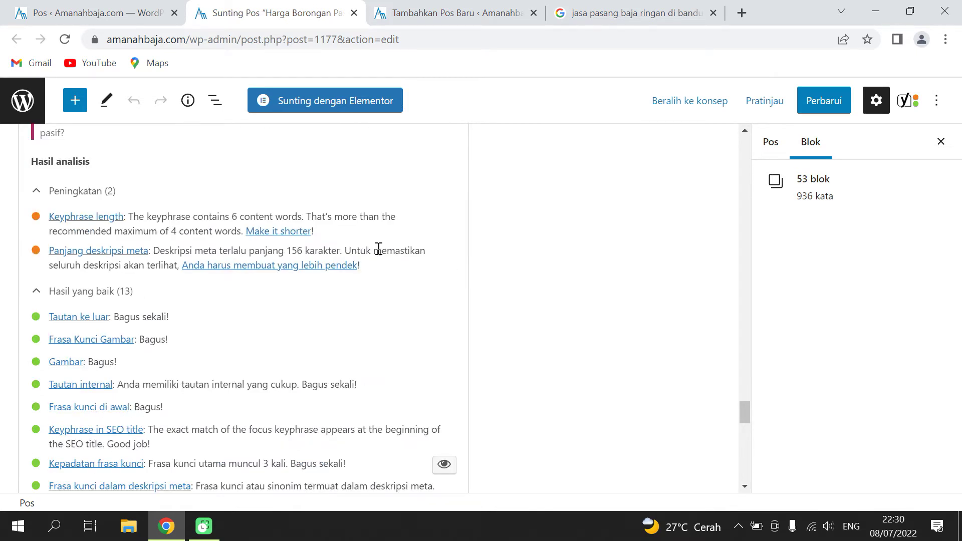
{"action": "scroll", "coordinate": [123, 231], "scroll_direction": "down", "scroll_amount": 3}
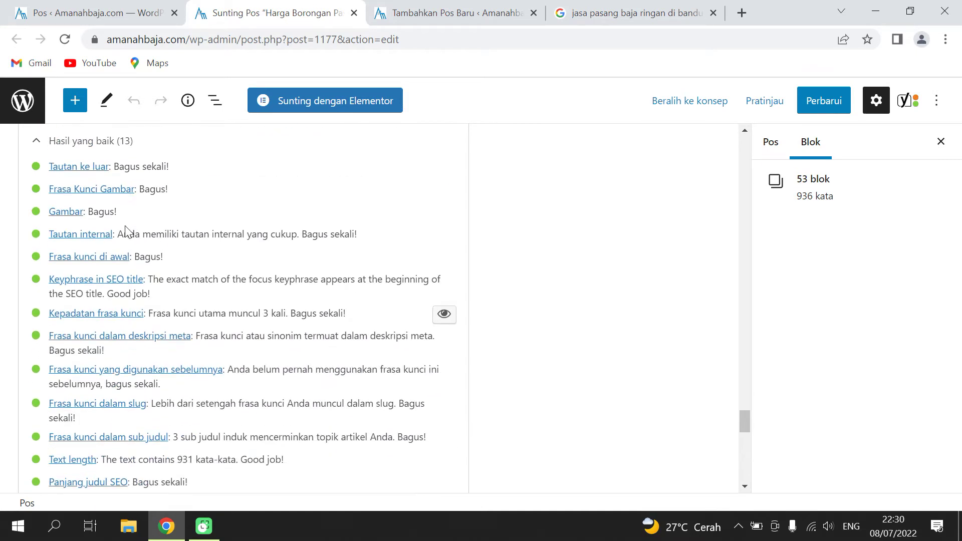
{"action": "scroll", "coordinate": [131, 268], "scroll_direction": "down", "scroll_amount": 5}
{"action": "scroll", "coordinate": [155, 286], "scroll_direction": "up", "scroll_amount": 5}
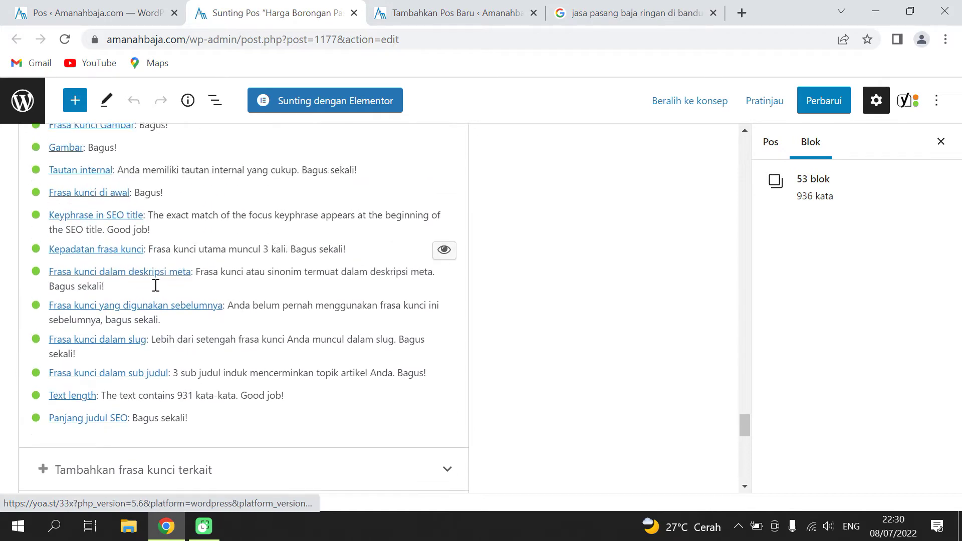
{"action": "scroll", "coordinate": [157, 294], "scroll_direction": "down", "scroll_amount": 9}
{"action": "scroll", "coordinate": [165, 303], "scroll_direction": "up", "scroll_amount": 11}
{"action": "scroll", "coordinate": [167, 302], "scroll_direction": "up", "scroll_amount": 14}
{"action": "scroll", "coordinate": [150, 306], "scroll_direction": "down", "scroll_amount": 8}
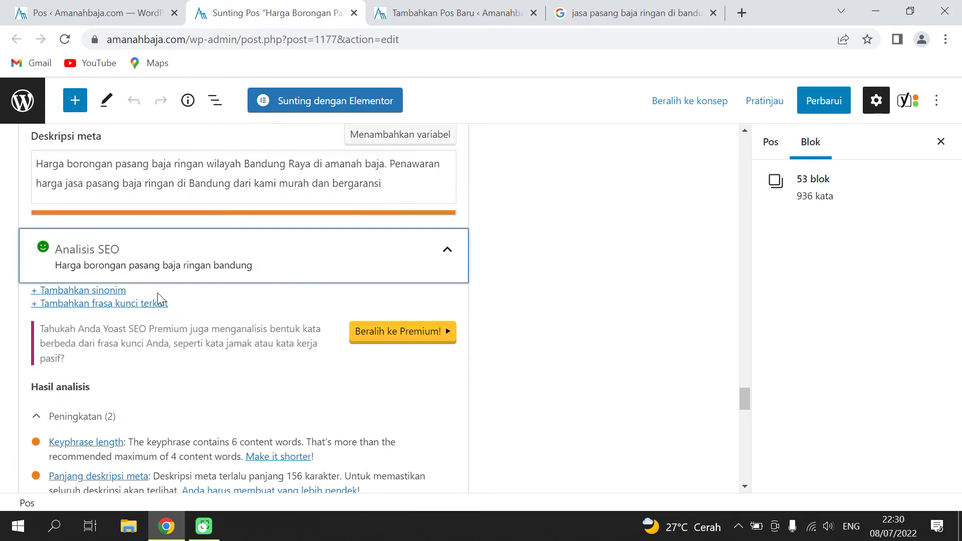
{"action": "scroll", "coordinate": [115, 308], "scroll_direction": "down", "scroll_amount": 3}
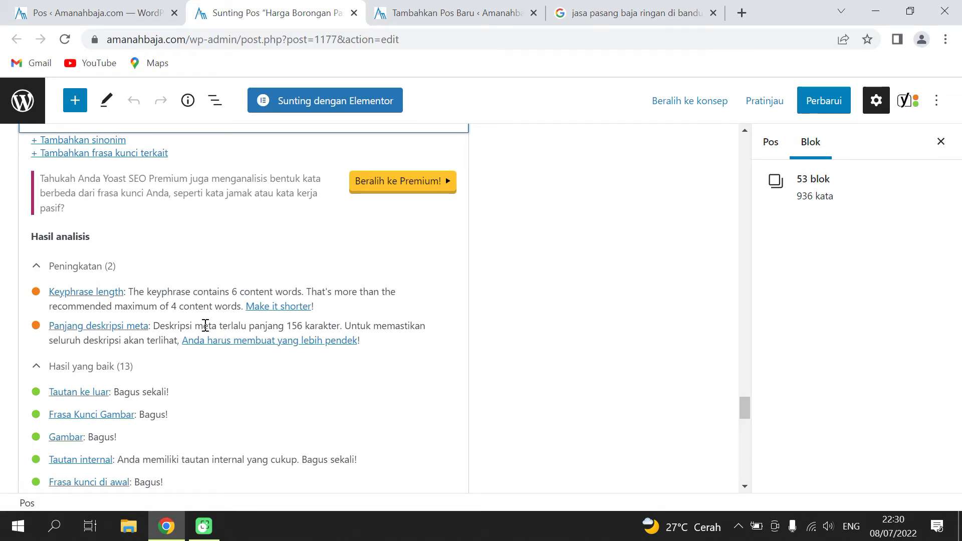
Copy the focus keyphrase "Harga borongan pasang baja ringan bandung" from the Bandung post into the new post's Yoast keyphrase field.
{"action": "scroll", "coordinate": [200, 315], "scroll_direction": "up", "scroll_amount": 15}
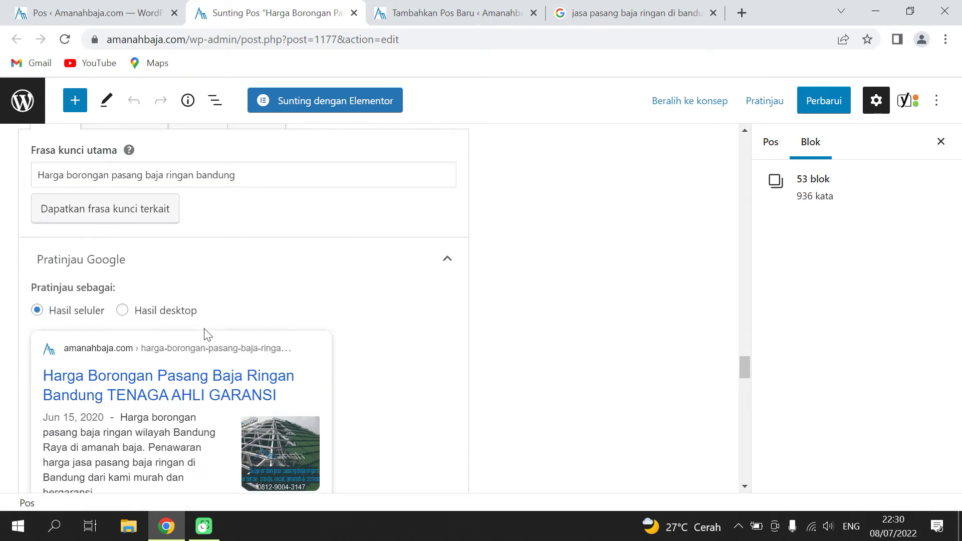
{"action": "triple_click", "coordinate": [211, 326]}
{"action": "key", "text": "ctrl+c"}
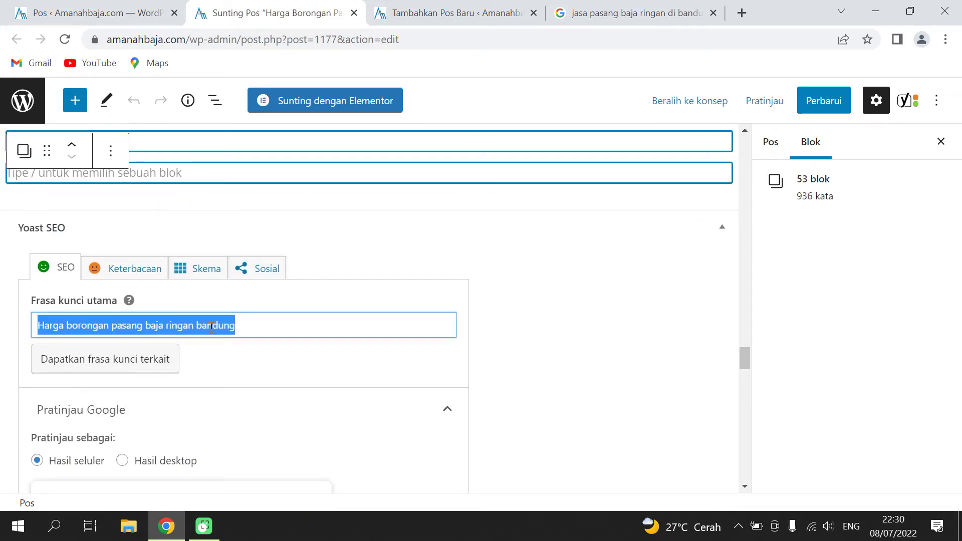
{"action": "left_click", "coordinate": [432, 15]}
{"action": "left_click", "coordinate": [166, 244]}
{"action": "key", "text": "ctrl+v"}
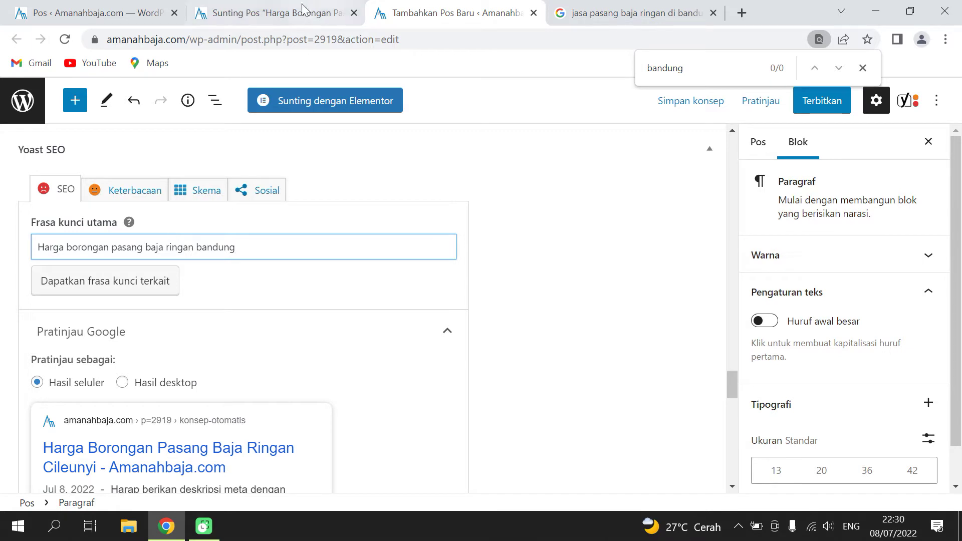
Replace the new post's SEO title with the Bandung post's "Harga Borongan Pasang Baja Ringan Bandung TENAGA AHLI GARANSI".
{"action": "left_click", "coordinate": [284, 16]}
{"action": "scroll", "coordinate": [241, 219], "scroll_direction": "down", "scroll_amount": 5}
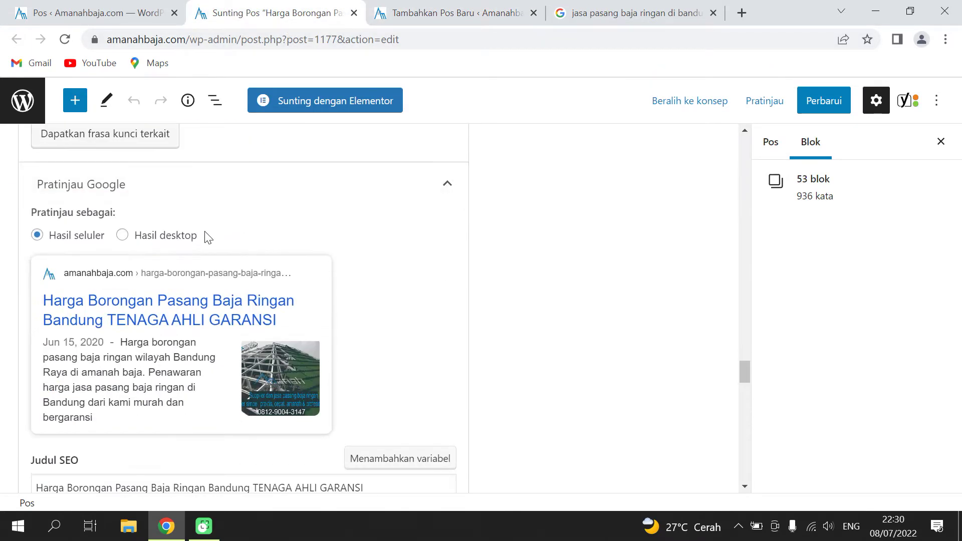
{"action": "scroll", "coordinate": [192, 265], "scroll_direction": "down", "scroll_amount": 3}
{"action": "triple_click", "coordinate": [195, 337]}
{"action": "key", "text": "ctrl+c"}
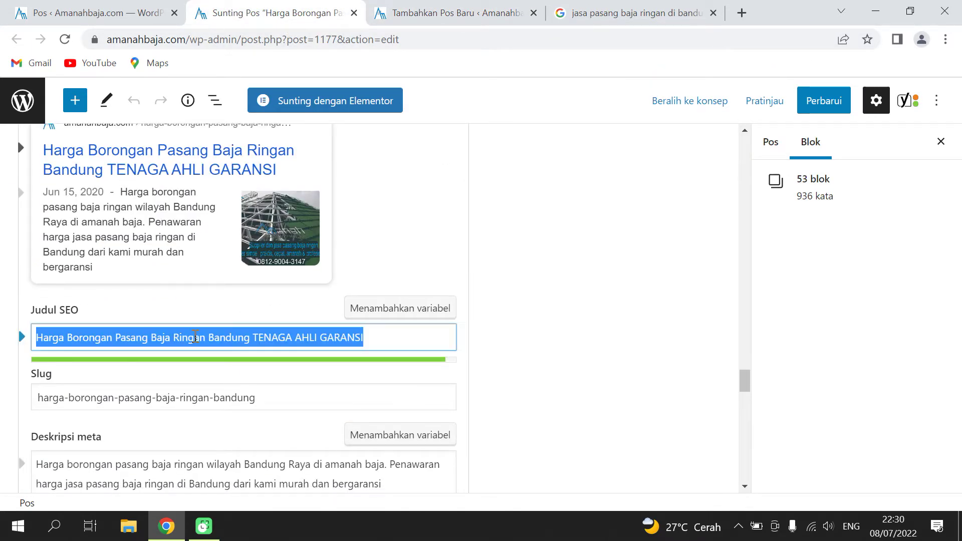
{"action": "left_click", "coordinate": [451, 15]}
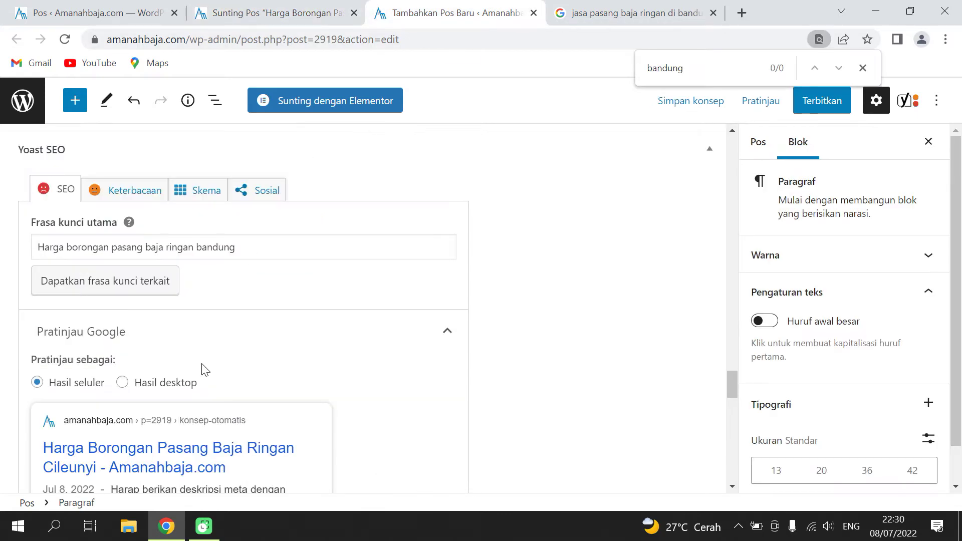
{"action": "scroll", "coordinate": [205, 361], "scroll_direction": "down", "scroll_amount": 5}
{"action": "scroll", "coordinate": [226, 321], "scroll_direction": "down", "scroll_amount": 2}
{"action": "scroll", "coordinate": [270, 285], "scroll_direction": "up", "scroll_amount": 7}
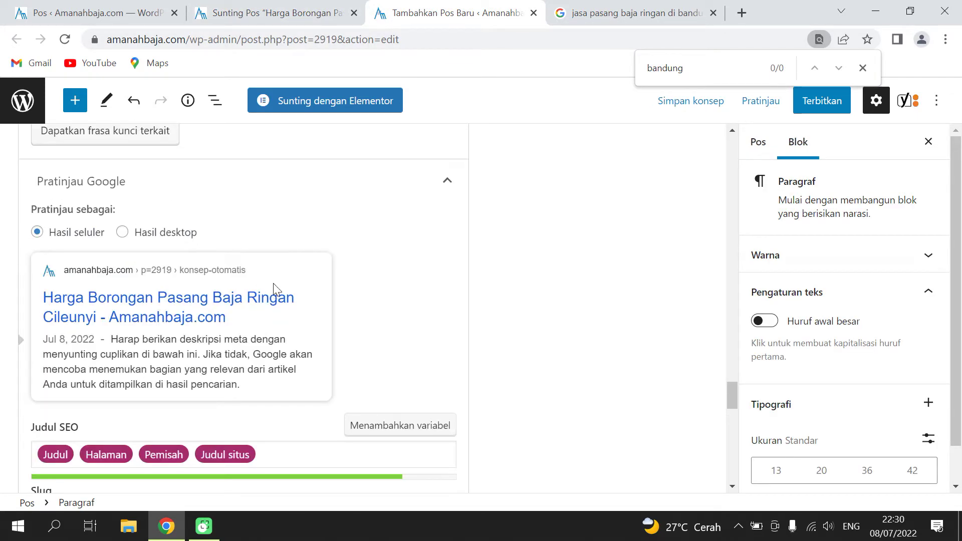
{"action": "scroll", "coordinate": [275, 293], "scroll_direction": "down", "scroll_amount": 8}
{"action": "triple_click", "coordinate": [273, 229]}
{"action": "key", "text": "ctrl+v"}
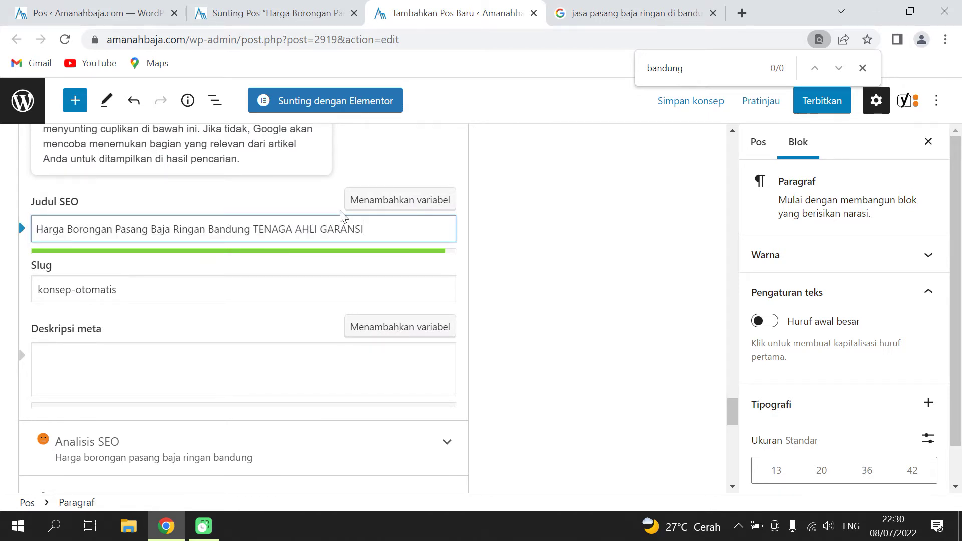
Replace the new post's slug with "harga-borongan-pasang-baja-ringan-bandung" copied from the Bandung post.
{"action": "left_click", "coordinate": [280, 14]}
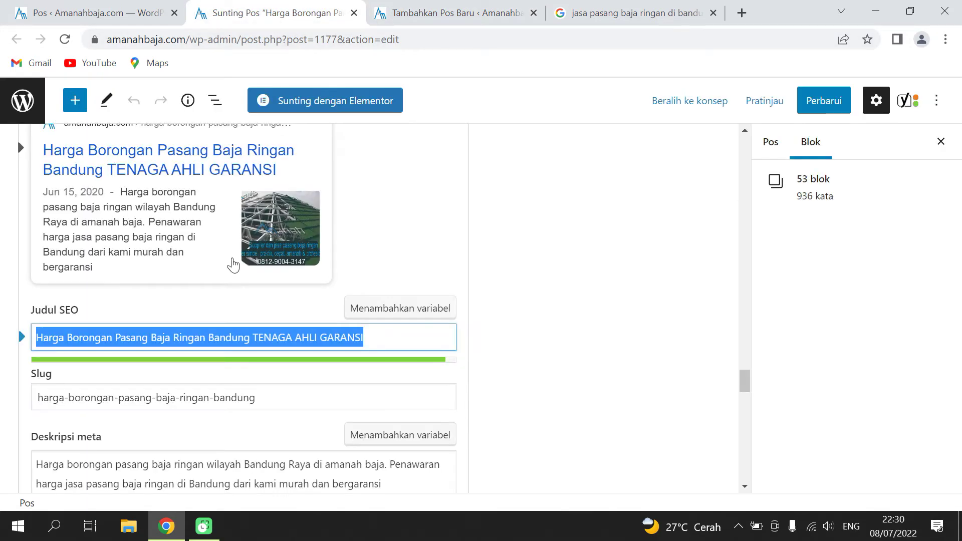
{"action": "scroll", "coordinate": [234, 261], "scroll_direction": "down", "scroll_amount": 3}
{"action": "triple_click", "coordinate": [227, 252]}
{"action": "key", "text": "ctrl+c"}
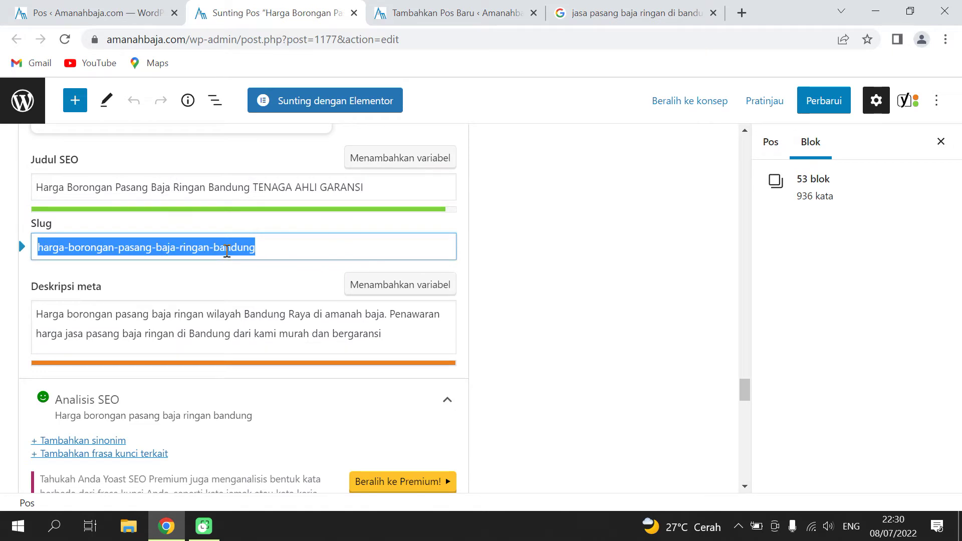
{"action": "left_click", "coordinate": [377, 13]}
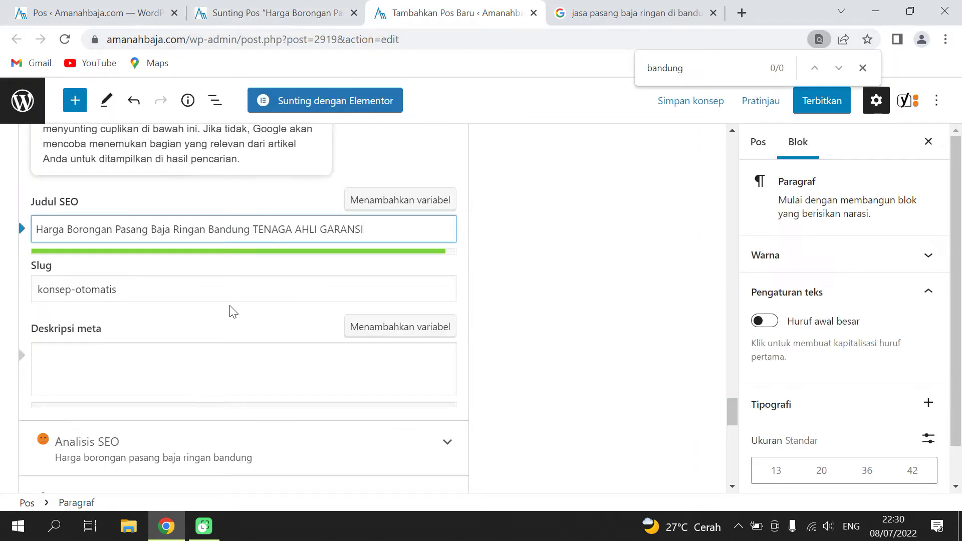
{"action": "scroll", "coordinate": [228, 308], "scroll_direction": "down", "scroll_amount": 1}
{"action": "triple_click", "coordinate": [200, 211]}
{"action": "key", "text": "ctrl+v"}
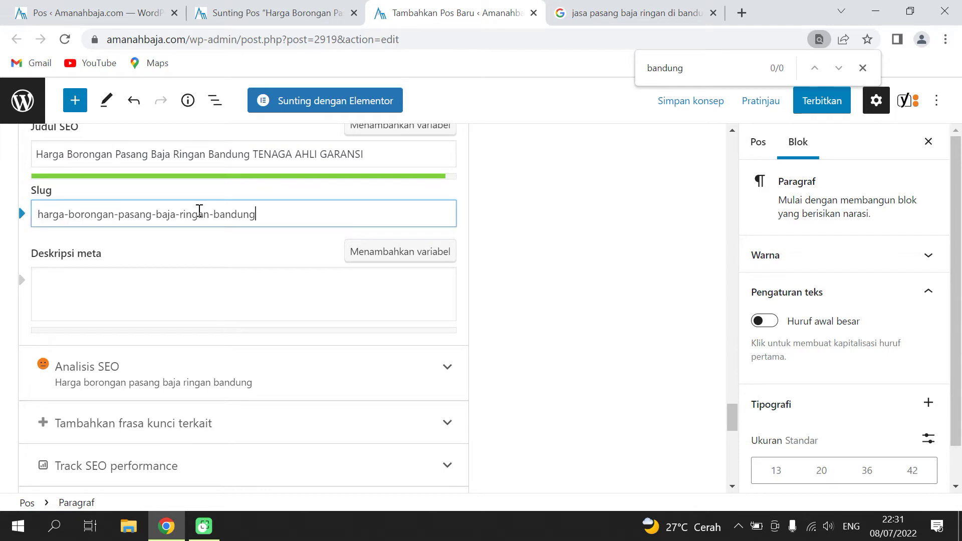
Copy the Bandung post's complete meta description into the new post's empty meta description field.
{"action": "left_click", "coordinate": [265, 10]}
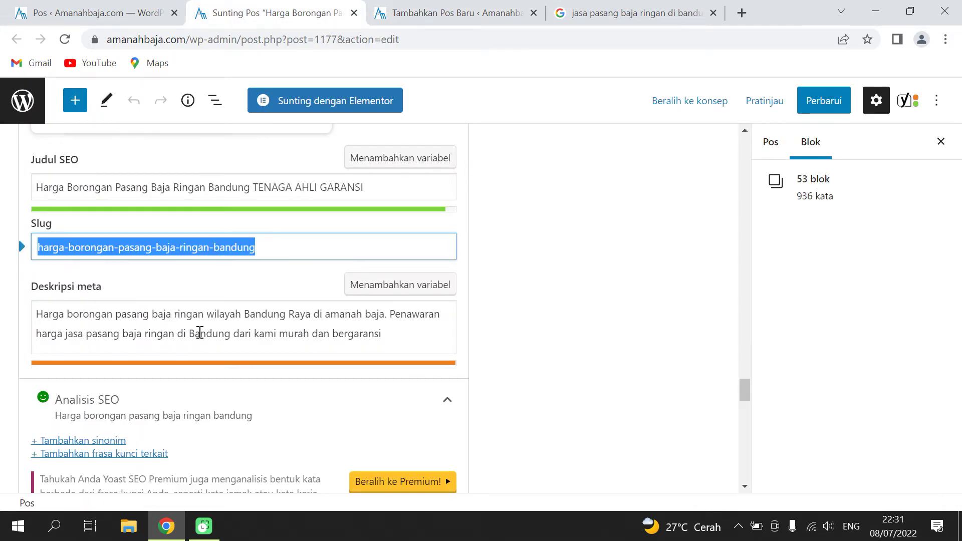
{"action": "triple_click", "coordinate": [200, 332]}
{"action": "key", "text": "ctrl+c"}
{"action": "left_click", "coordinate": [425, 20]}
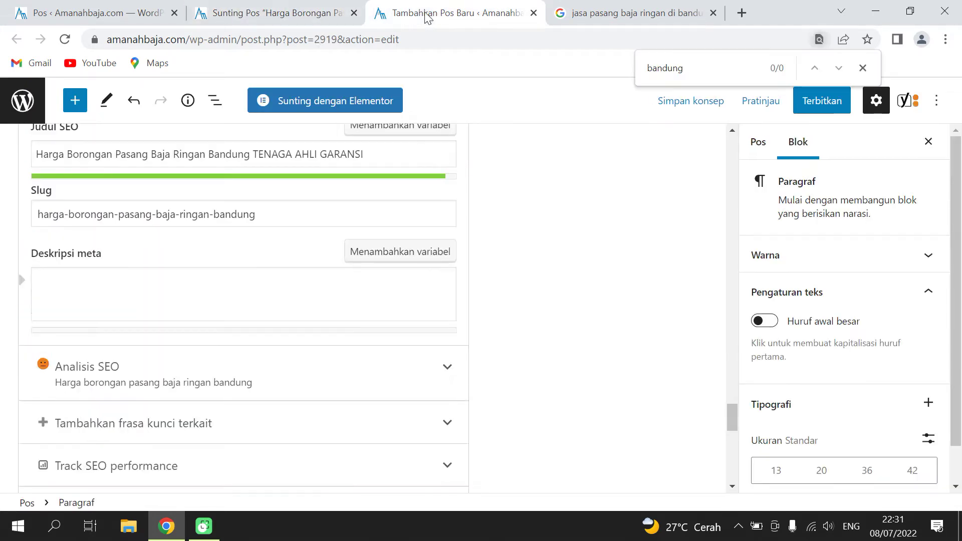
{"action": "left_click", "coordinate": [199, 277]}
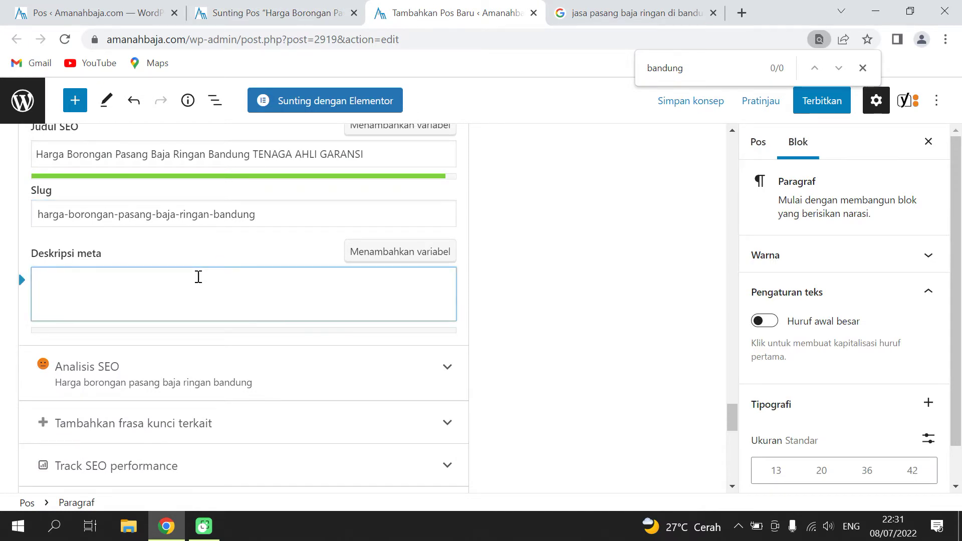
{"action": "key", "text": "ctrl+v"}
{"action": "scroll", "coordinate": [203, 301], "scroll_direction": "down", "scroll_amount": 2}
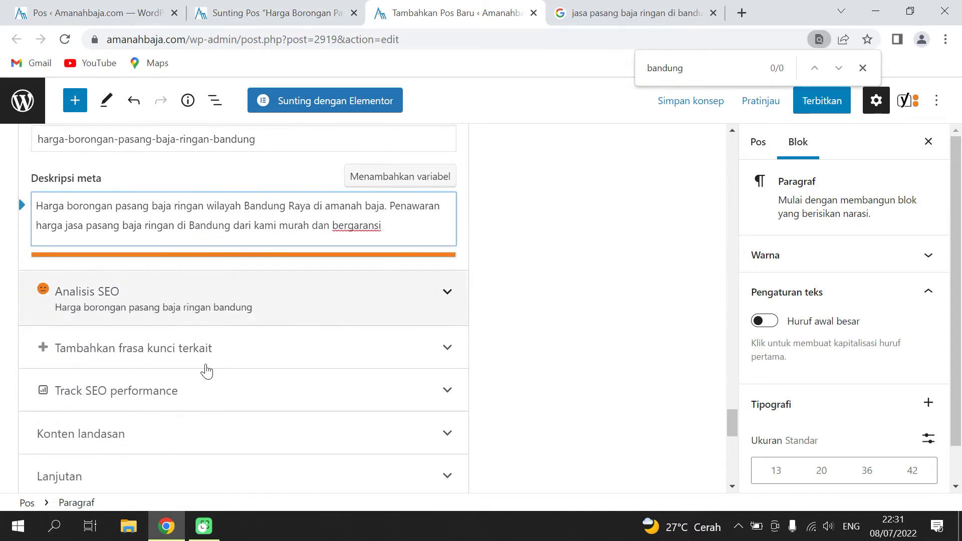
Expand the Yoast SEO analysis of the new post and review its listed problems, improvements and good results.
{"action": "left_click", "coordinate": [205, 289]}
{"action": "scroll", "coordinate": [204, 295], "scroll_direction": "down", "scroll_amount": 2}
{"action": "scroll", "coordinate": [204, 296], "scroll_direction": "down", "scroll_amount": 7}
{"action": "scroll", "coordinate": [141, 194], "scroll_direction": "up", "scroll_amount": 3}
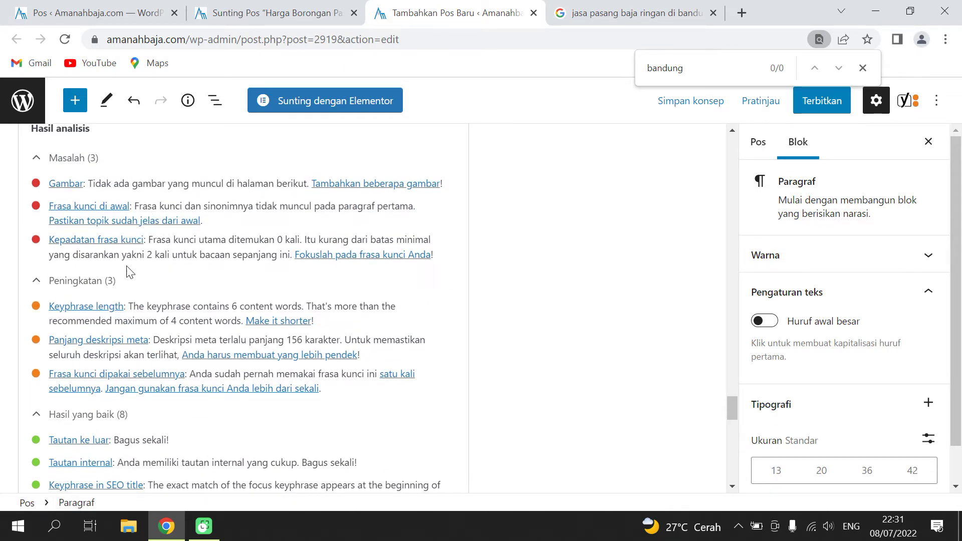
{"action": "scroll", "coordinate": [151, 275], "scroll_direction": "down", "scroll_amount": 8}
{"action": "scroll", "coordinate": [159, 288], "scroll_direction": "up", "scroll_amount": 5}
{"action": "scroll", "coordinate": [191, 301], "scroll_direction": "up", "scroll_amount": 19}
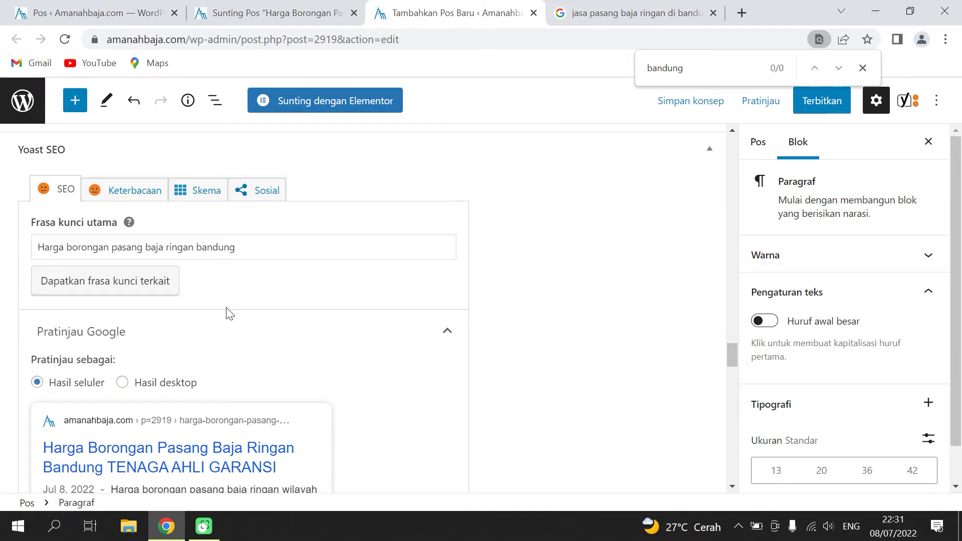
Replace "bandung" with "cileunyi" in the Yoast focus keyphrase so it reads "Harga borongan pasang baja ringan cileunyi".
{"action": "scroll", "coordinate": [227, 307], "scroll_direction": "up", "scroll_amount": 1}
{"action": "scroll", "coordinate": [235, 300], "scroll_direction": "down", "scroll_amount": 1}
{"action": "double_click", "coordinate": [245, 253]}
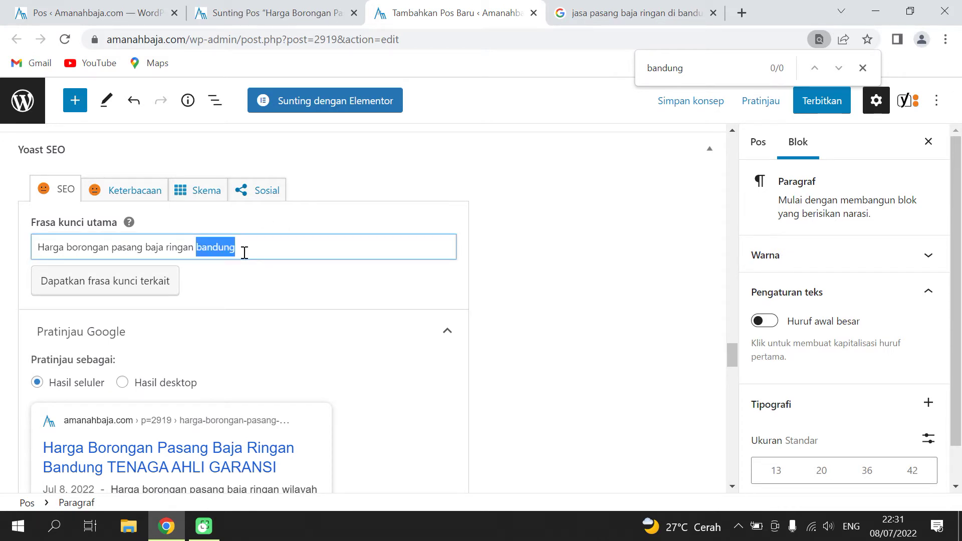
{"action": "type", "text": "cileunyi"}
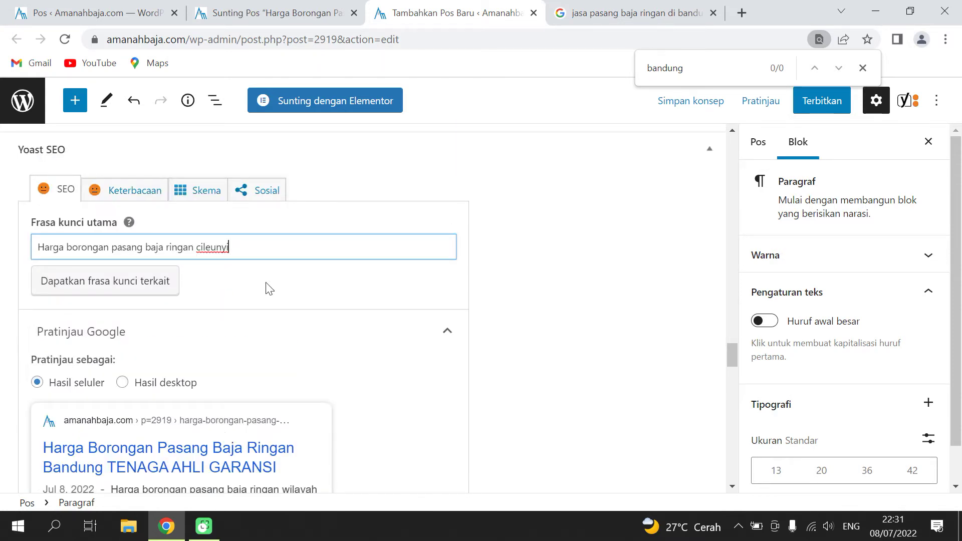
{"action": "left_click", "coordinate": [198, 267]}
Replace "Bandung" with "Cileunyi" in the SEO title, keeping "TENAGA AHLI GARANSI" after it.
{"action": "scroll", "coordinate": [150, 256], "scroll_direction": "down", "scroll_amount": 1}
{"action": "scroll", "coordinate": [159, 252], "scroll_direction": "down", "scroll_amount": 5}
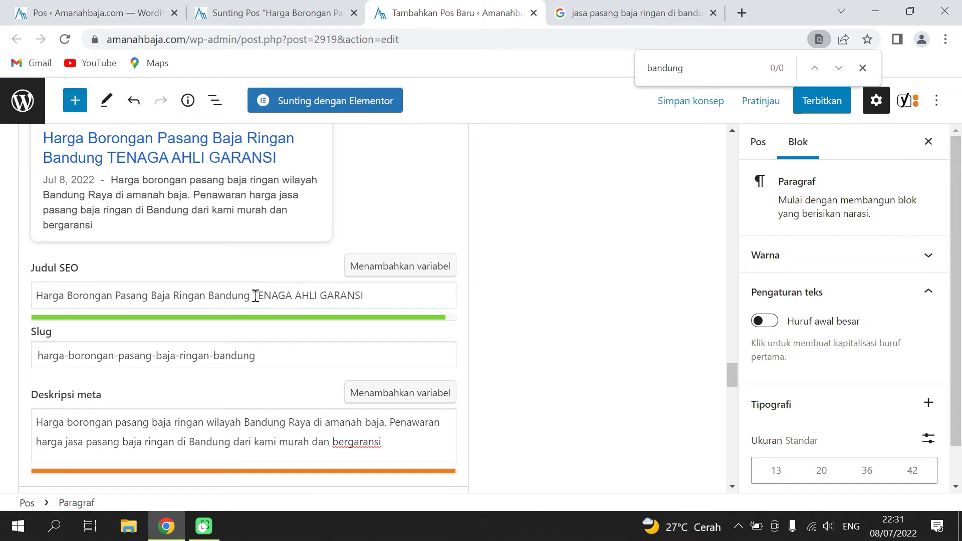
{"action": "left_click_drag", "start_coordinate": [209, 293], "coordinate": [250, 292]}
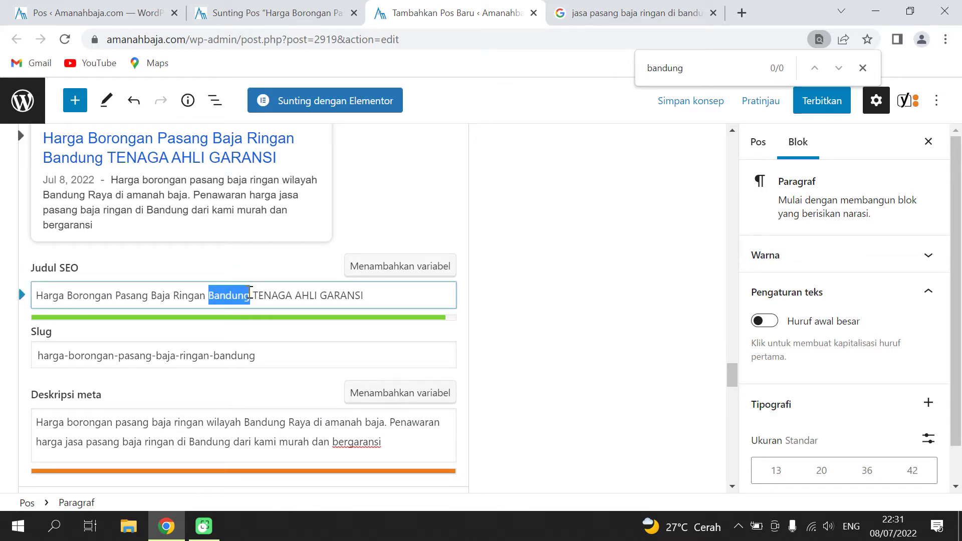
{"action": "type", "text": "Cileunyi"}
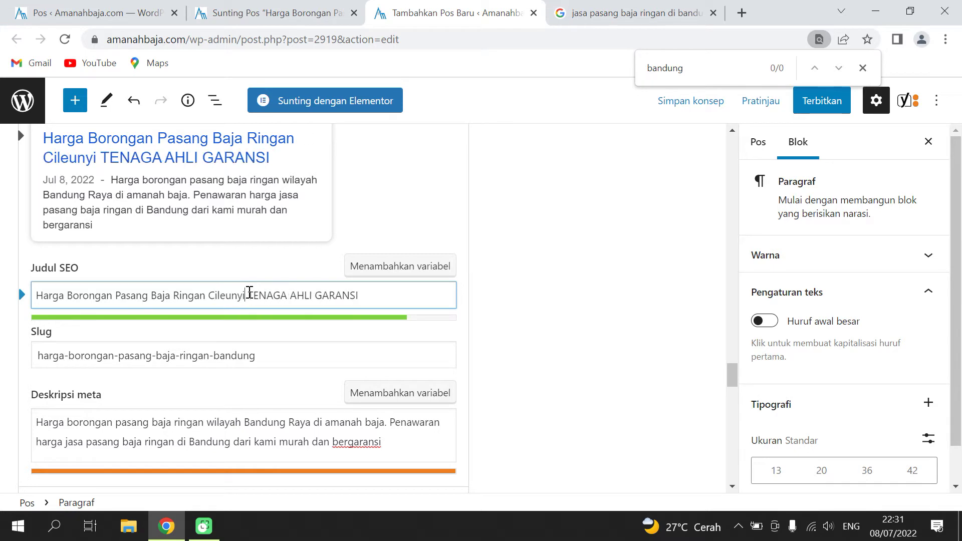
Change the ending of the slug so it reads "harga-borongan-pasang-baja-ringan-cileunyi".
{"action": "scroll", "coordinate": [241, 328], "scroll_direction": "down", "scroll_amount": 1}
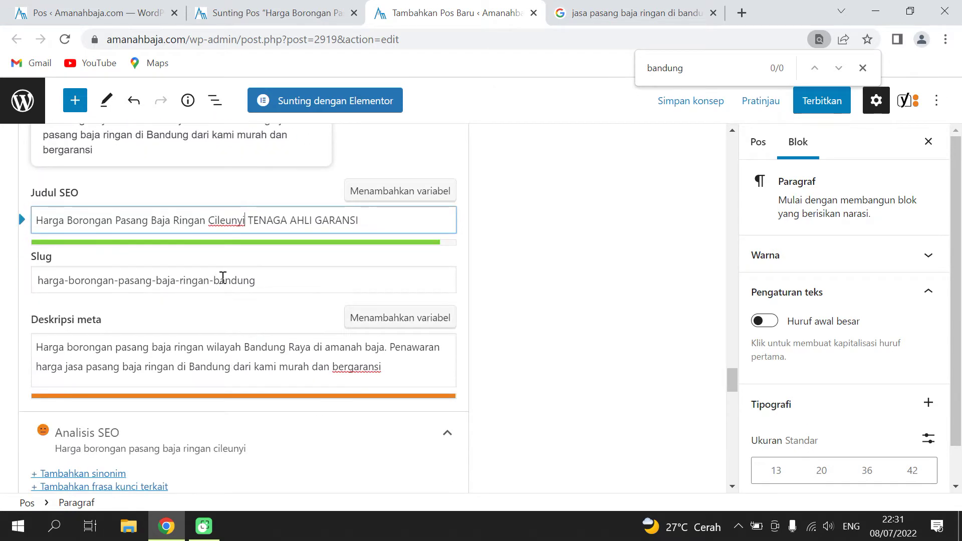
{"action": "left_click_drag", "start_coordinate": [214, 279], "coordinate": [300, 300]}
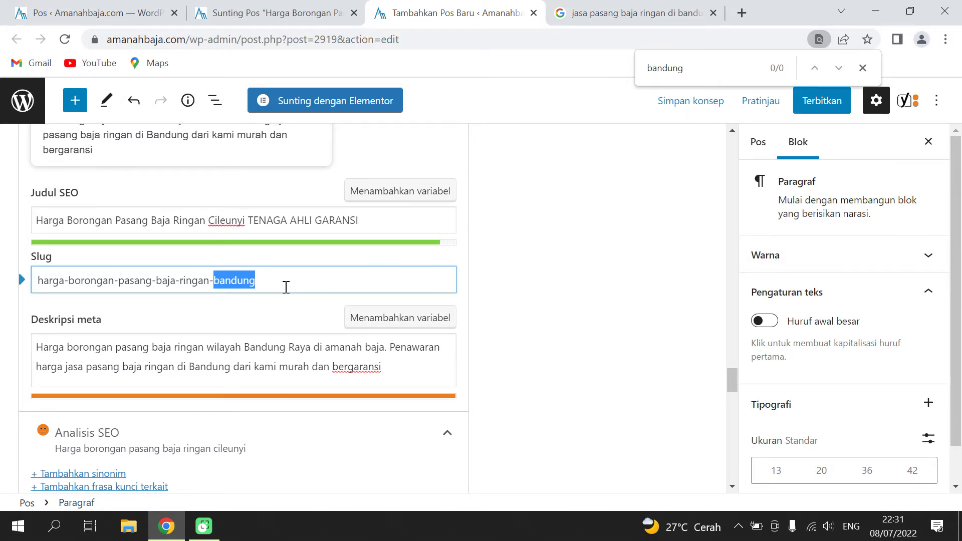
{"action": "type", "text": "c"}
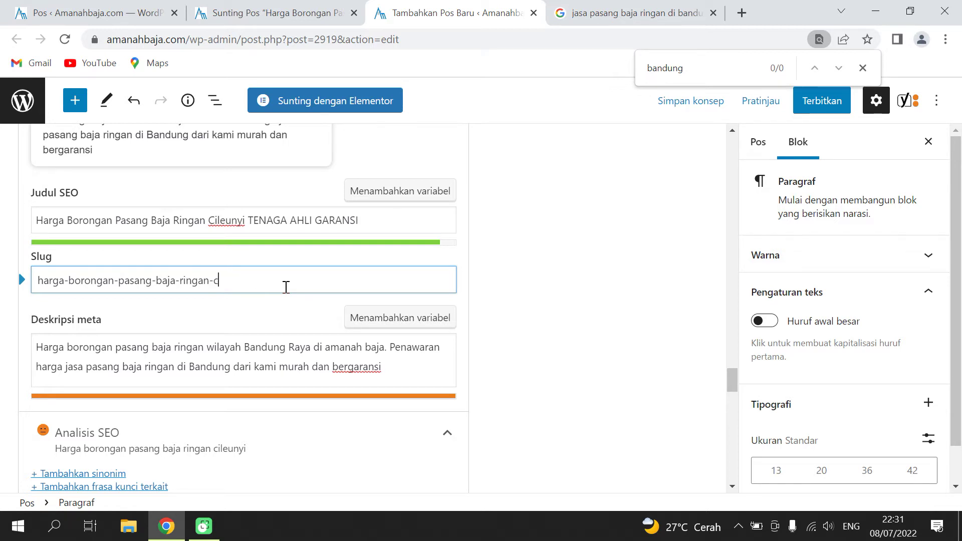
{"action": "type", "text": "ileunyu"}
{"action": "key", "text": "BackSpace"}
{"action": "key", "text": "BackSpace"}
{"action": "type", "text": "yi"}
Shorten the meta description by replacing "dan" before "bergaransi" with "&".
{"action": "left_click", "coordinate": [383, 365]}
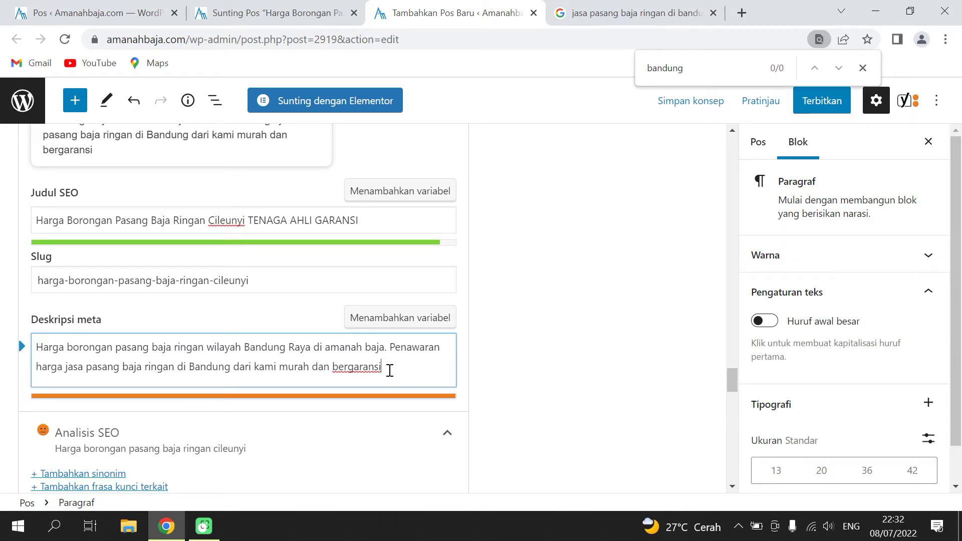
{"action": "left_click", "coordinate": [331, 368]}
{"action": "key", "text": "BackSpace"}
{"action": "key", "text": "BackSpace"}
{"action": "key", "text": "BackSpace"}
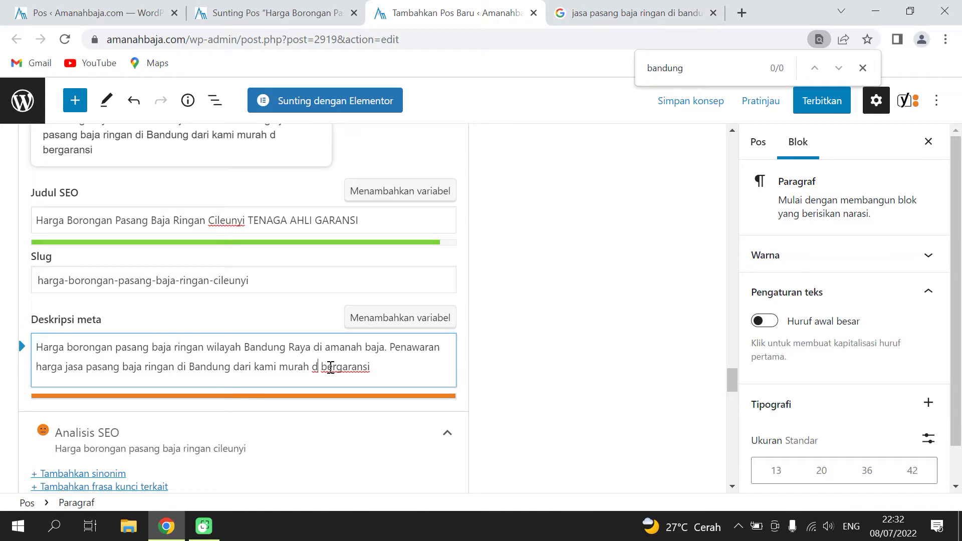
{"action": "type", "text": "&"}
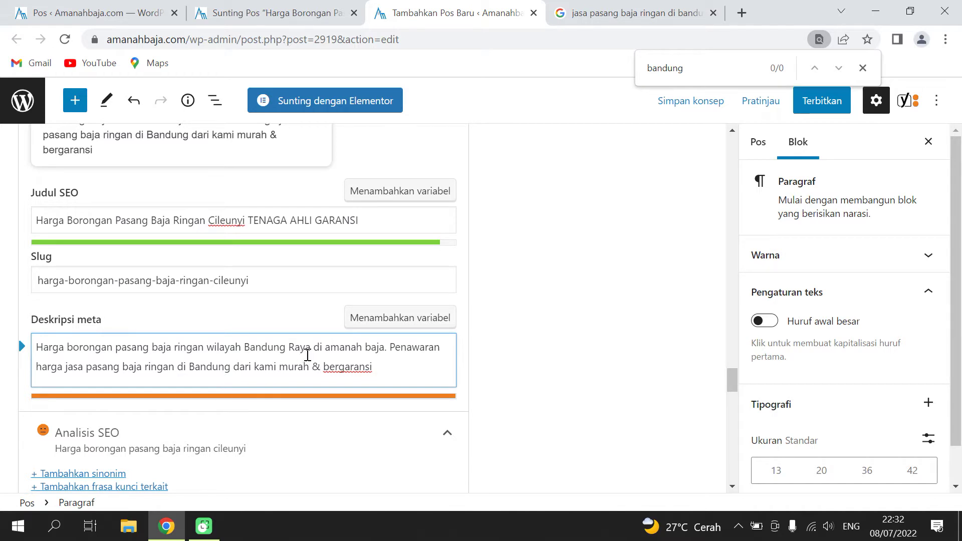
Replace "Bandung Raya" with "Cileunyi" in the first sentence of the meta description.
{"action": "left_click_drag", "start_coordinate": [311, 350], "coordinate": [246, 346]}
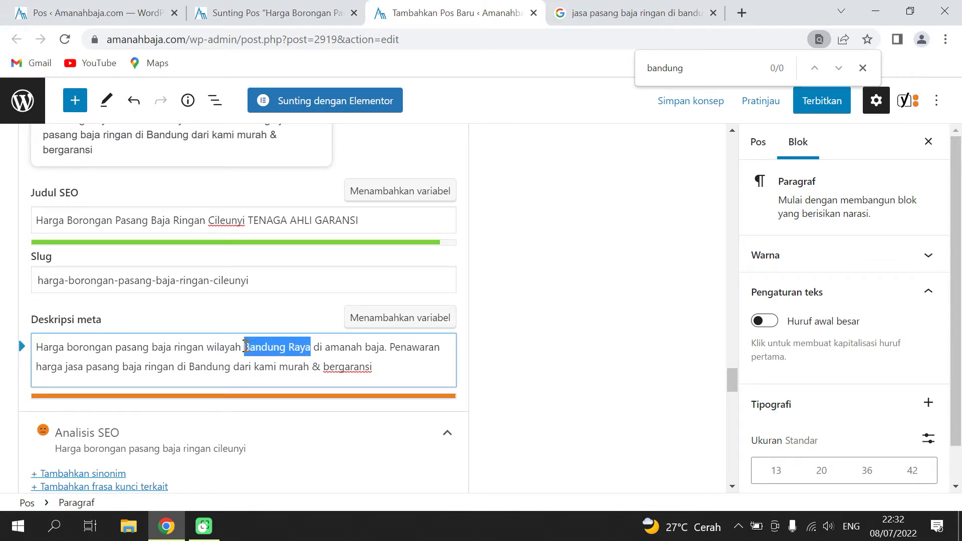
{"action": "key", "text": "BackSpace"}
{"action": "type", "text": "Cileunyu"}
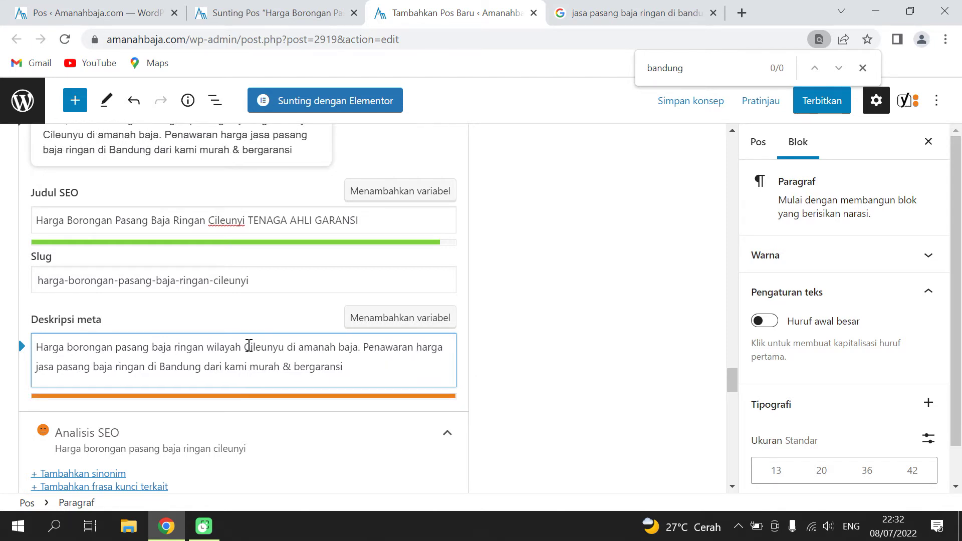
{"action": "key", "text": "BackSpace"}
{"action": "type", "text": "i"}
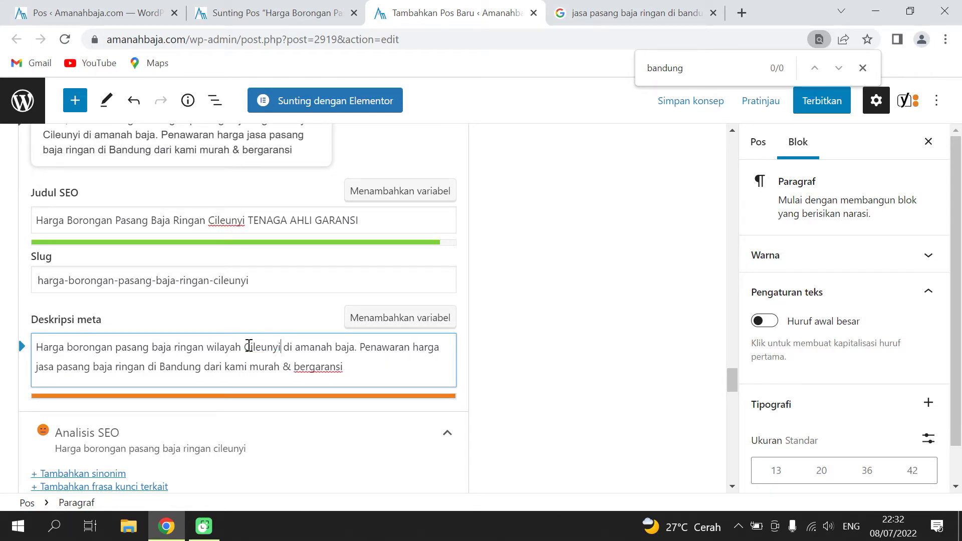
Delete "di Bandung" from the second sentence of the meta description.
{"action": "scroll", "coordinate": [247, 365], "scroll_direction": "down", "scroll_amount": 1}
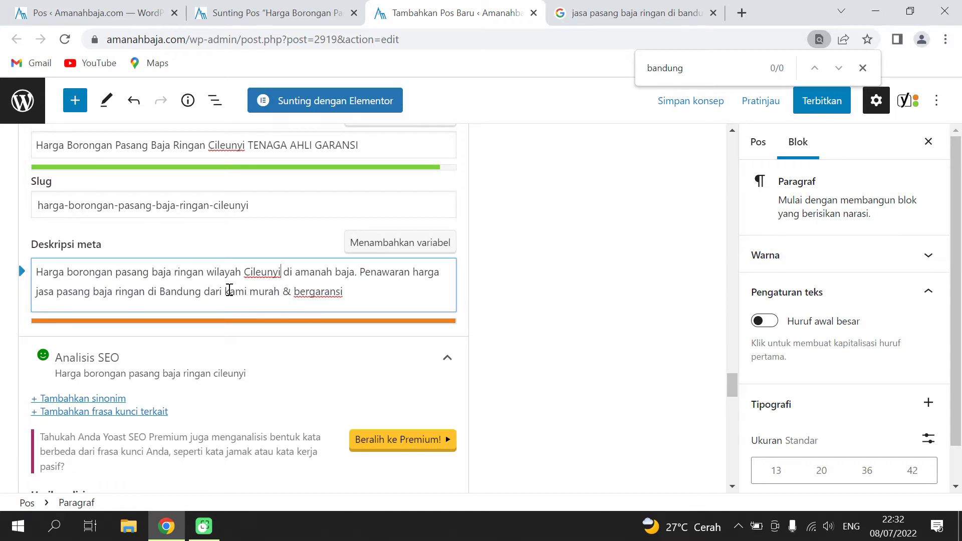
{"action": "left_click_drag", "start_coordinate": [201, 291], "coordinate": [160, 293]}
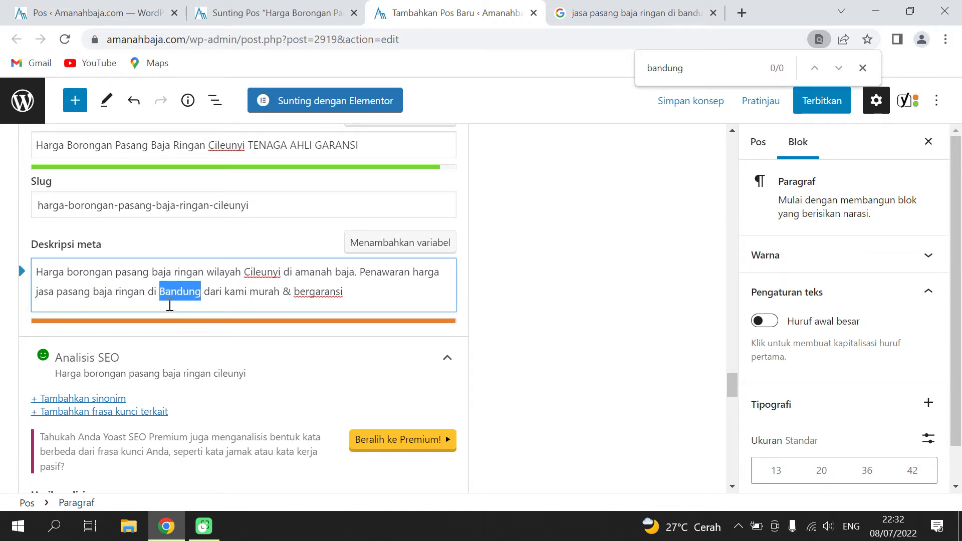
{"action": "key", "text": "BackSpace"}
{"action": "key", "text": "BackSpace"}
{"action": "key", "text": "BackSpace"}
{"action": "key", "text": "BackSpace"}
{"action": "key", "text": "BackSpace"}
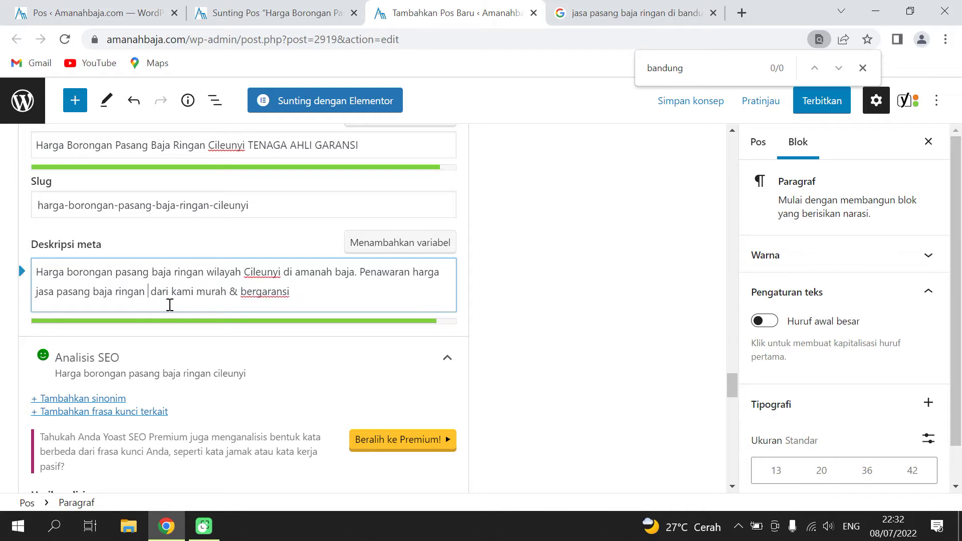
Check the remaining problems in the Yoast SEO analysis and look through the article for a suitable image position.
{"action": "scroll", "coordinate": [165, 308], "scroll_direction": "down", "scroll_amount": 6}
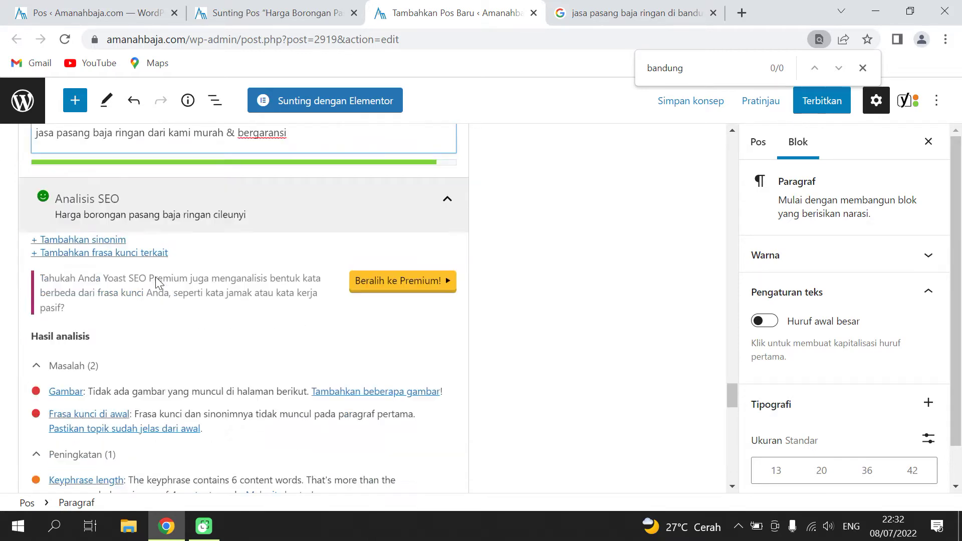
{"action": "scroll", "coordinate": [158, 274], "scroll_direction": "down", "scroll_amount": 5}
{"action": "scroll", "coordinate": [182, 298], "scroll_direction": "up", "scroll_amount": 5}
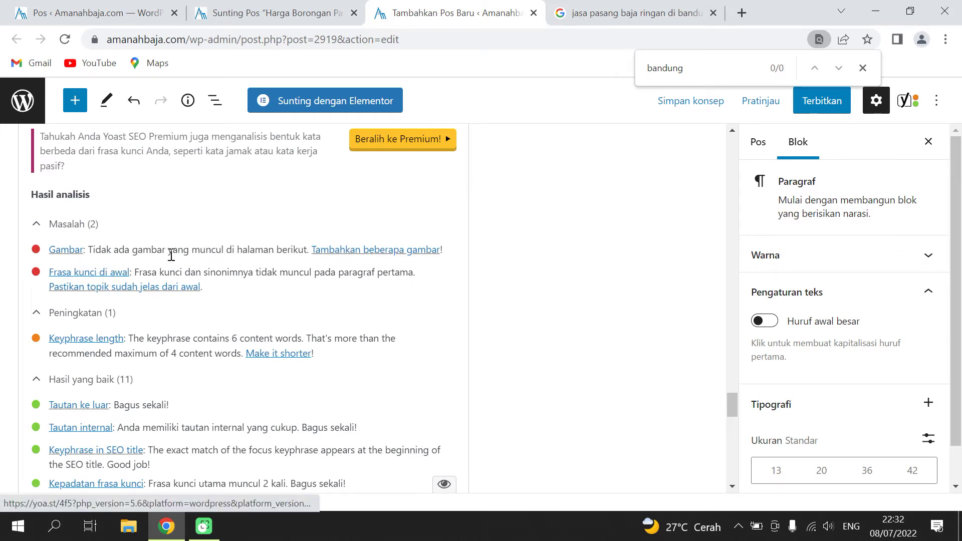
{"action": "scroll", "coordinate": [412, 244], "scroll_direction": "up", "scroll_amount": 20}
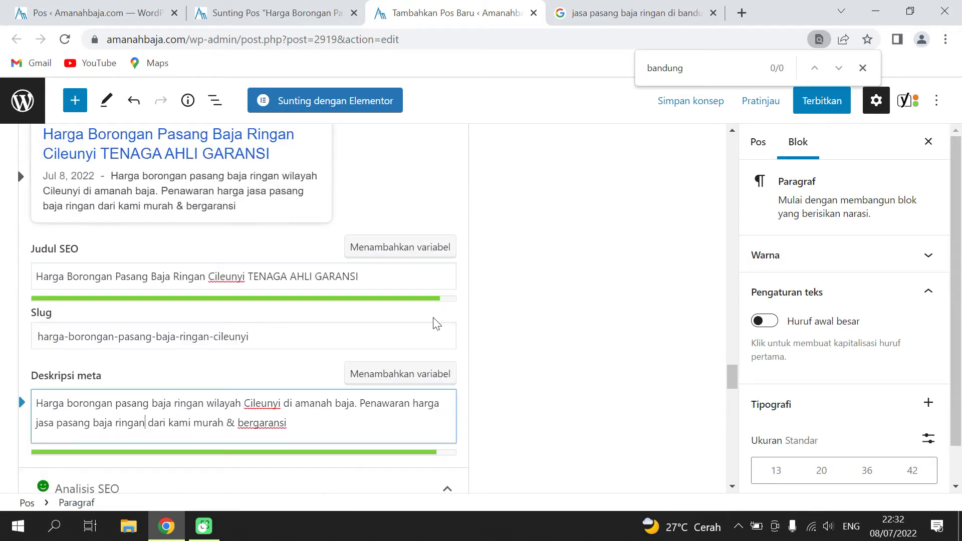
{"action": "scroll", "coordinate": [471, 385], "scroll_direction": "down", "scroll_amount": 15}
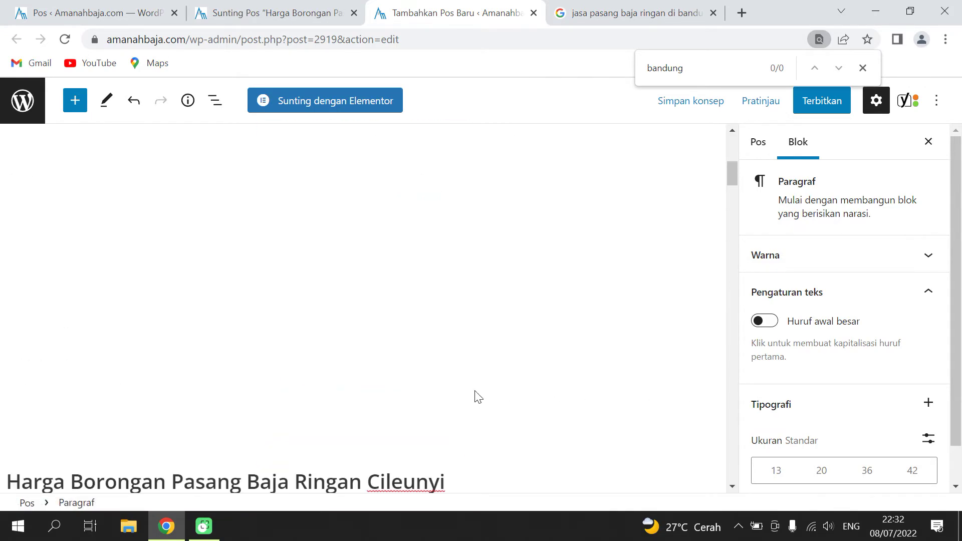
{"action": "scroll", "coordinate": [449, 359], "scroll_direction": "up", "scroll_amount": 2}
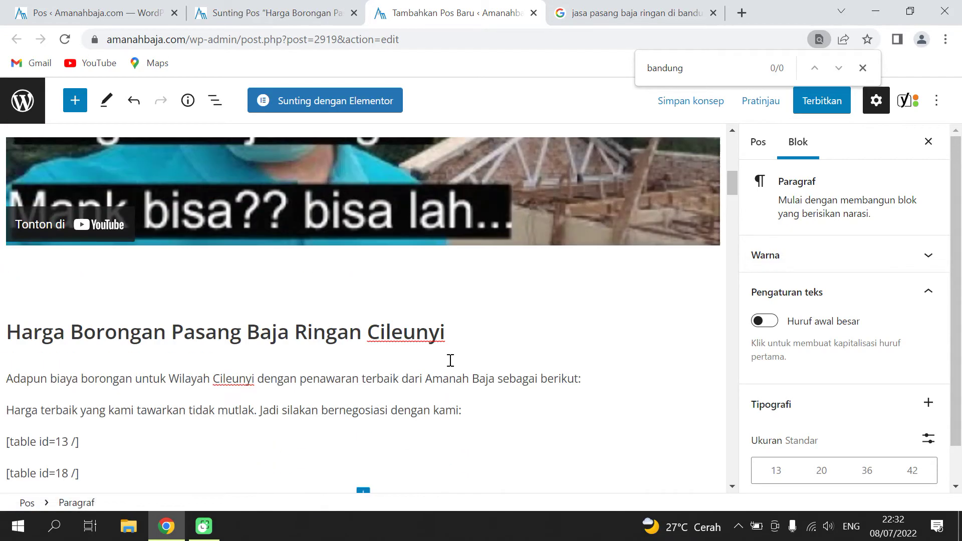
{"action": "scroll", "coordinate": [440, 351], "scroll_direction": "down", "scroll_amount": 5}
{"action": "scroll", "coordinate": [440, 356], "scroll_direction": "down", "scroll_amount": 3}
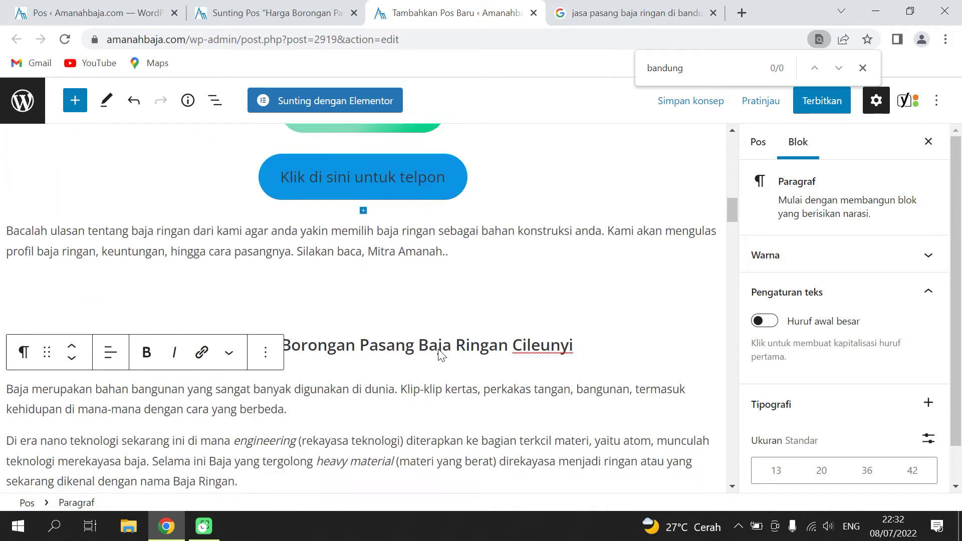
{"action": "scroll", "coordinate": [441, 336], "scroll_direction": "down", "scroll_amount": 2}
{"action": "scroll", "coordinate": [458, 269], "scroll_direction": "up", "scroll_amount": 5}
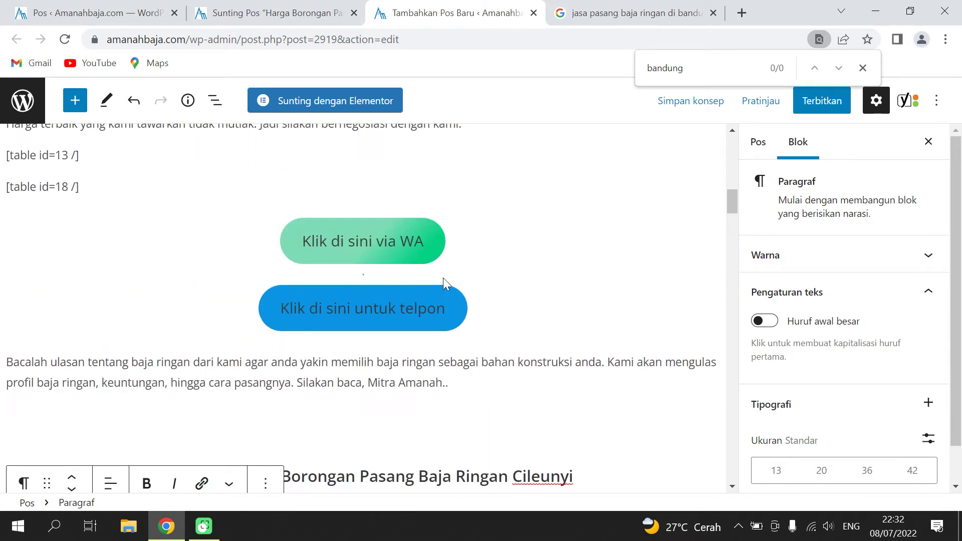
{"action": "scroll", "coordinate": [443, 283], "scroll_direction": "down", "scroll_amount": 3}
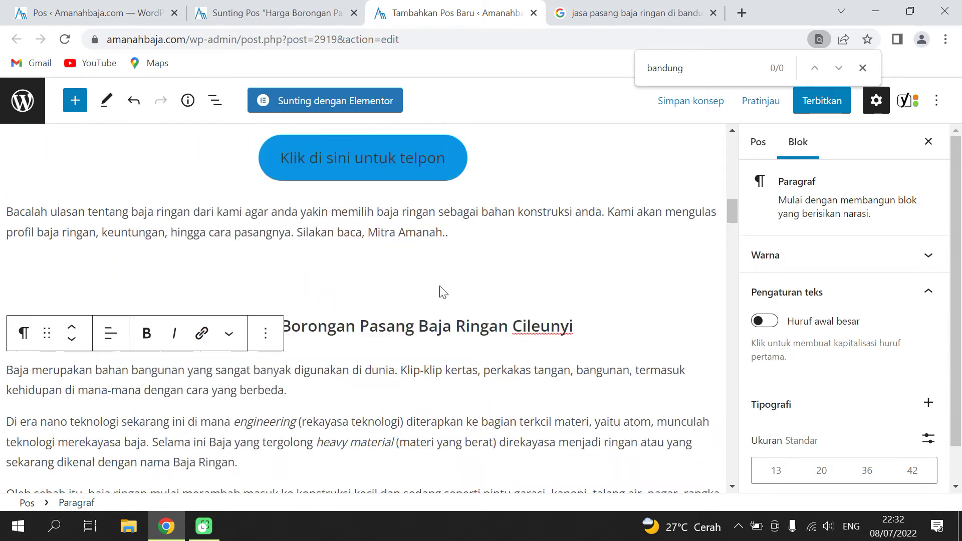
Insert an image block directly below the heading "Beragam Baja Ringan Terkait Harga Borongan Pasang Baja Ringan Cileunyi".
{"action": "left_click", "coordinate": [469, 233]}
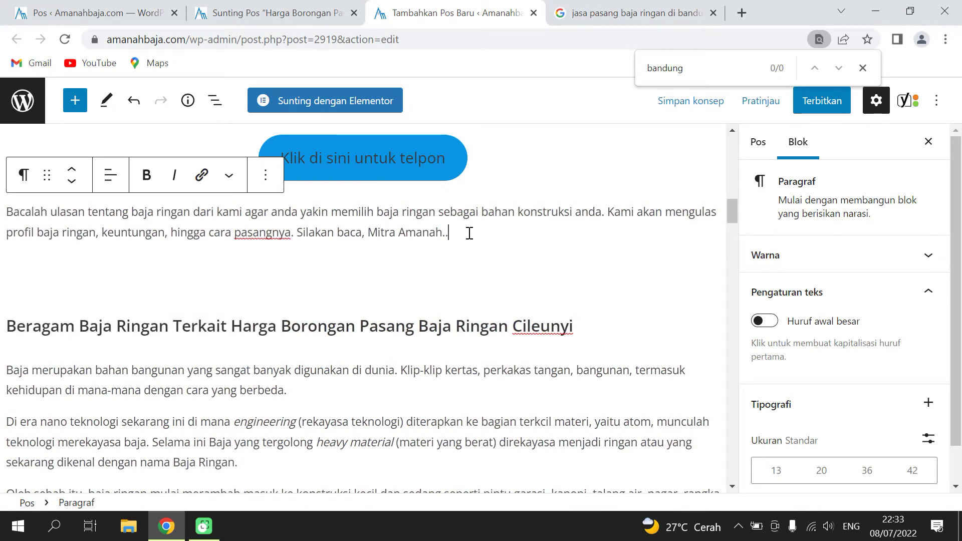
{"action": "scroll", "coordinate": [509, 268], "scroll_direction": "down", "scroll_amount": 2}
{"action": "left_click", "coordinate": [594, 255]}
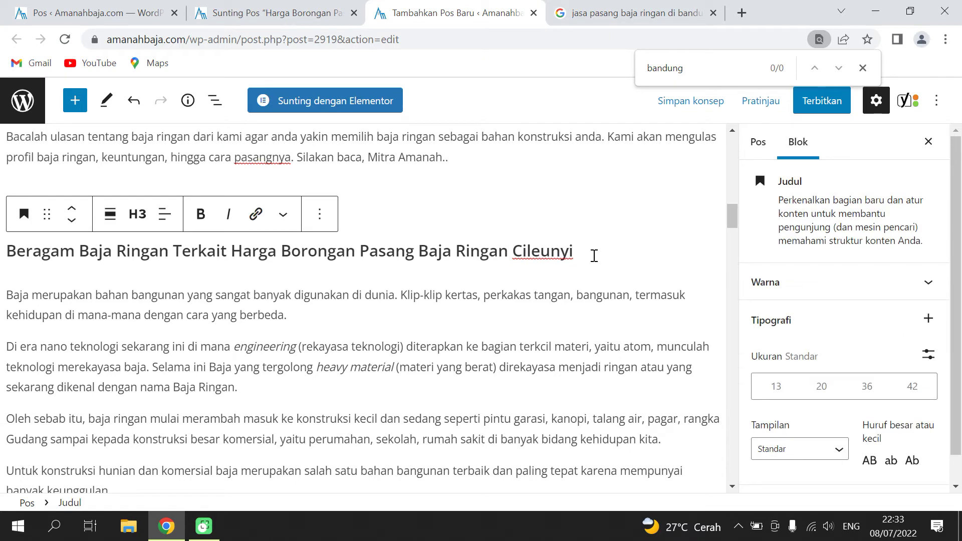
{"action": "key", "text": "Return"}
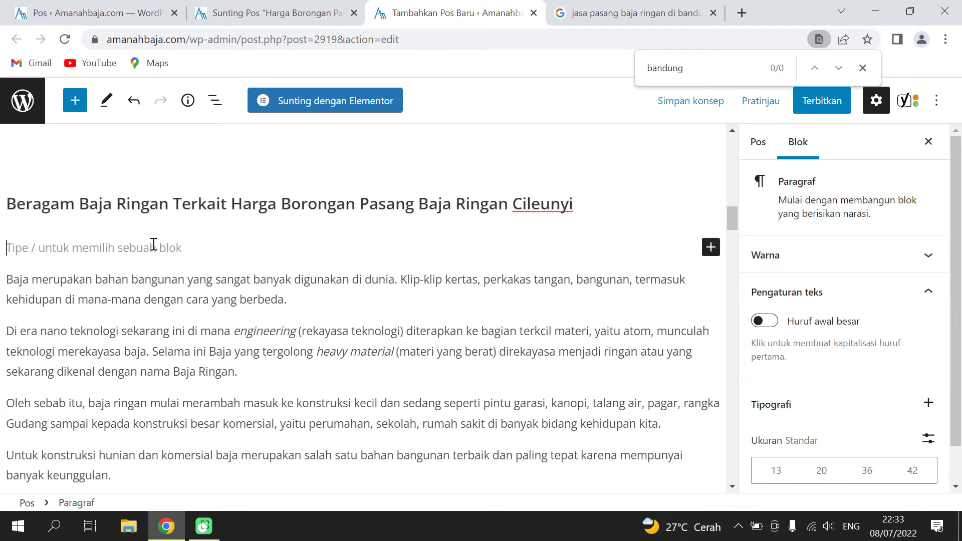
{"action": "left_click", "coordinate": [707, 248]}
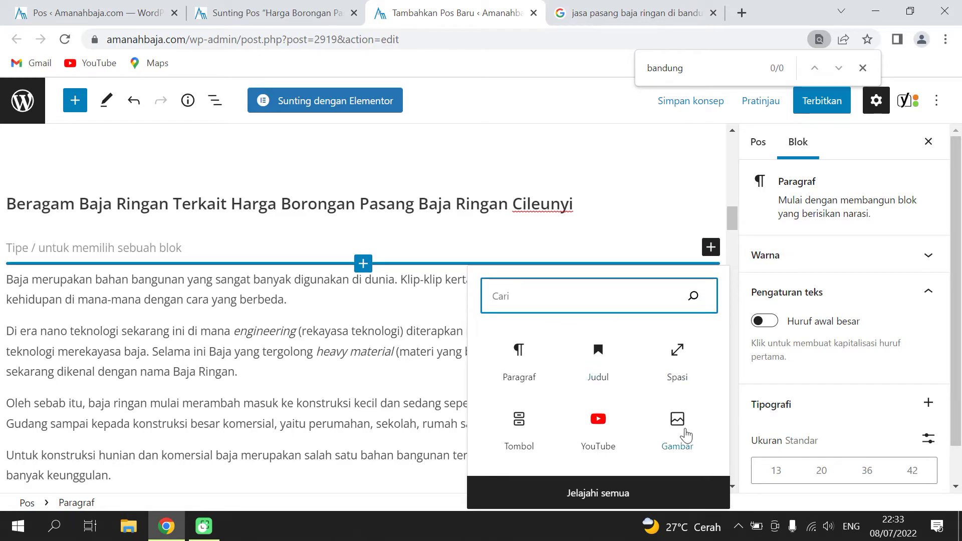
{"action": "left_click", "coordinate": [682, 430]}
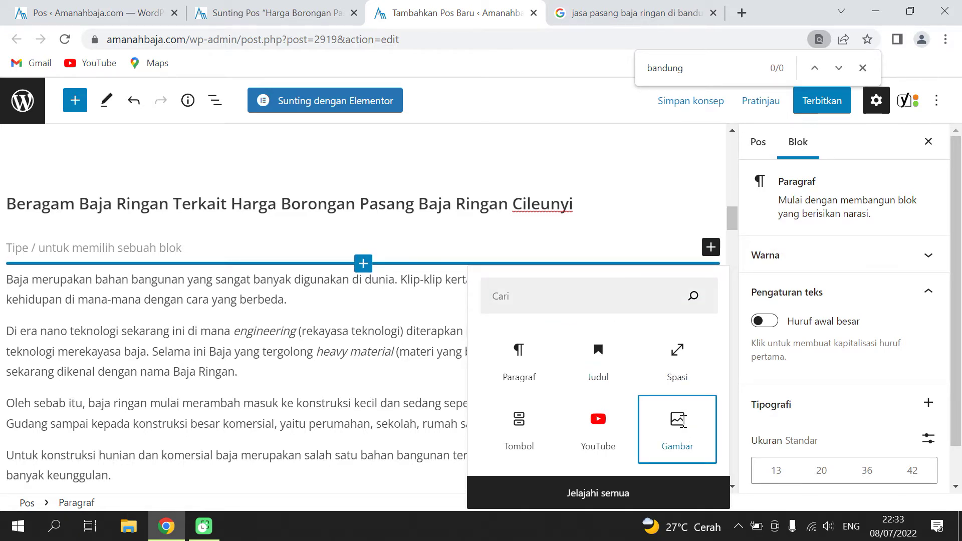
{"action": "left_click", "coordinate": [677, 428]}
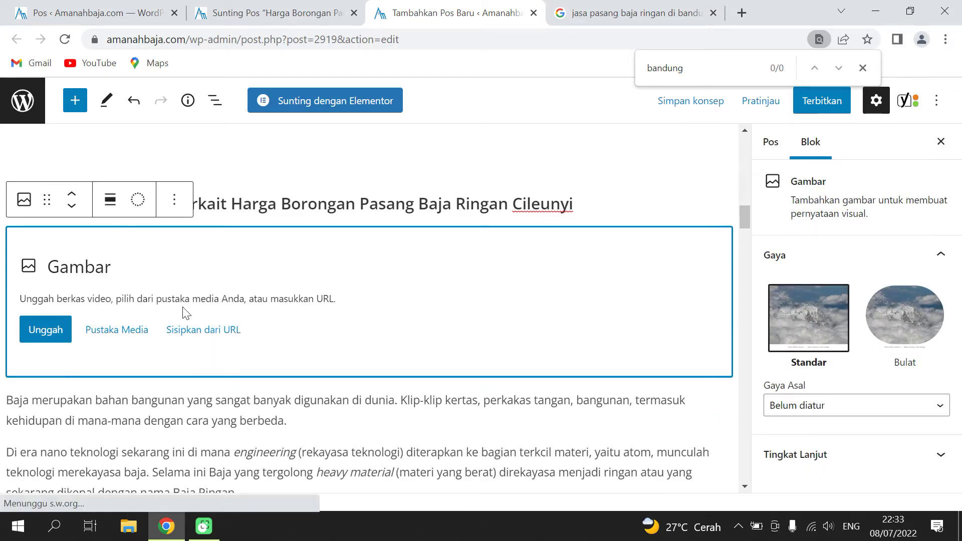
Fill the image block with the media library's light-steel roof truss drawing marked "LEFT" and "RIGHT".
{"action": "left_click", "coordinate": [109, 336]}
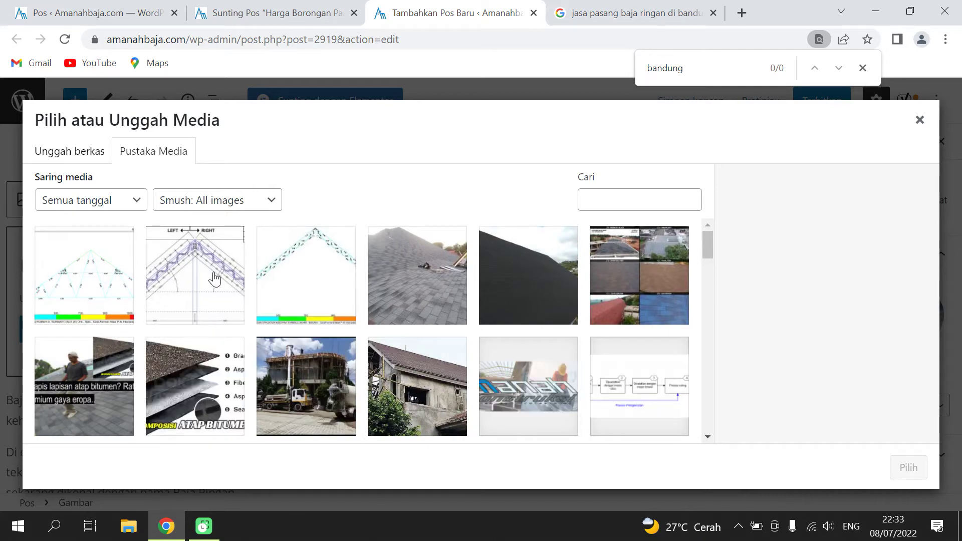
{"action": "scroll", "coordinate": [212, 328], "scroll_direction": "down", "scroll_amount": 3}
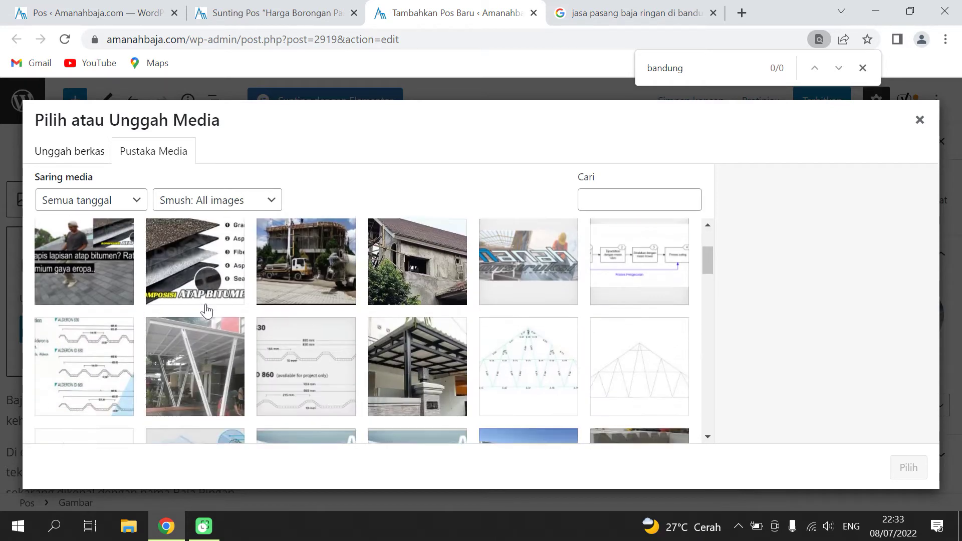
{"action": "scroll", "coordinate": [201, 315], "scroll_direction": "up", "scroll_amount": 1}
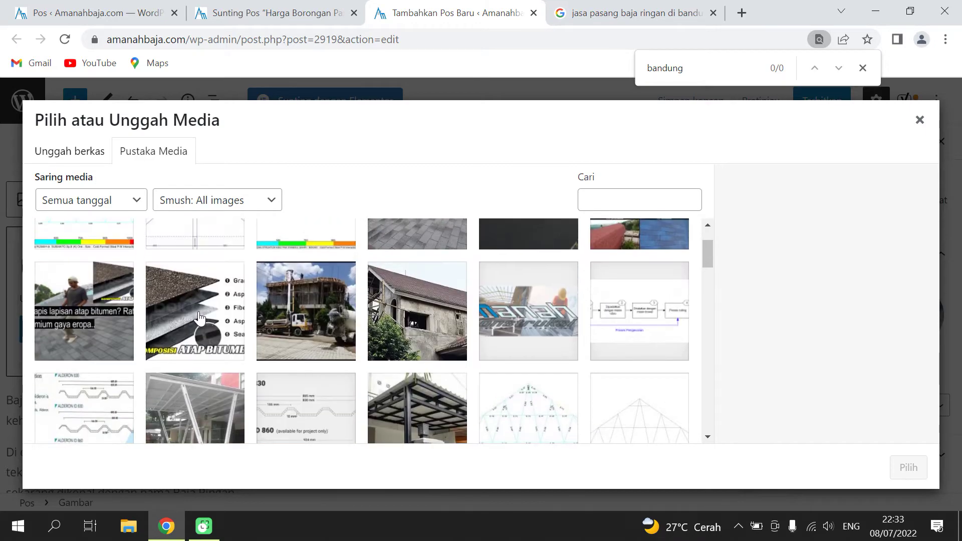
{"action": "scroll", "coordinate": [200, 317], "scroll_direction": "down", "scroll_amount": 4}
{"action": "scroll", "coordinate": [199, 317], "scroll_direction": "down", "scroll_amount": 10}
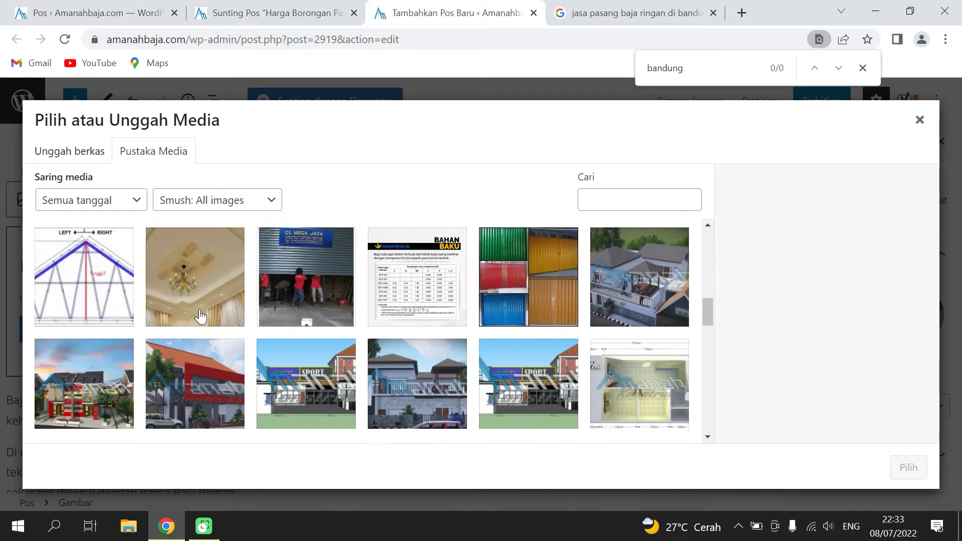
{"action": "scroll", "coordinate": [199, 317], "scroll_direction": "down", "scroll_amount": 4}
{"action": "scroll", "coordinate": [198, 319], "scroll_direction": "down", "scroll_amount": 8}
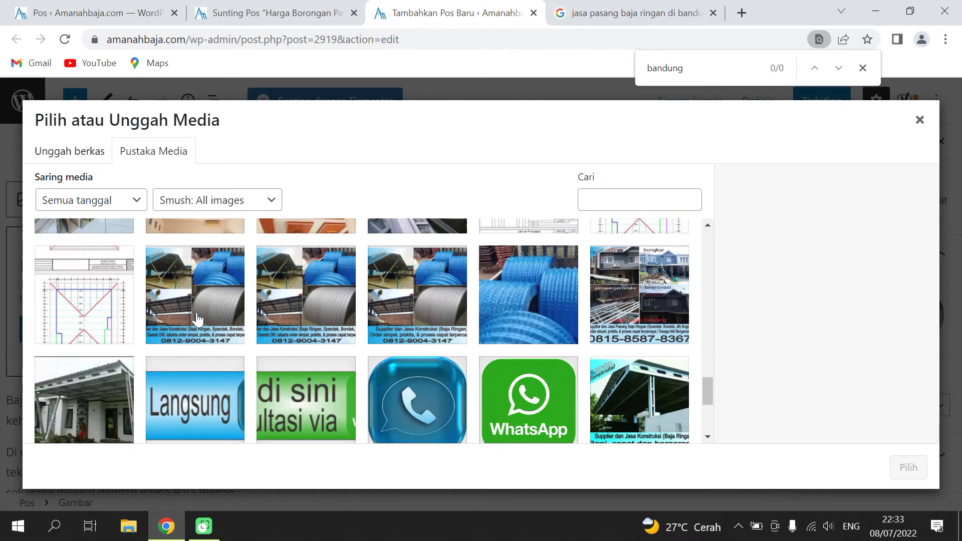
{"action": "scroll", "coordinate": [197, 319], "scroll_direction": "up", "scroll_amount": 1}
{"action": "scroll", "coordinate": [197, 319], "scroll_direction": "up", "scroll_amount": 15}
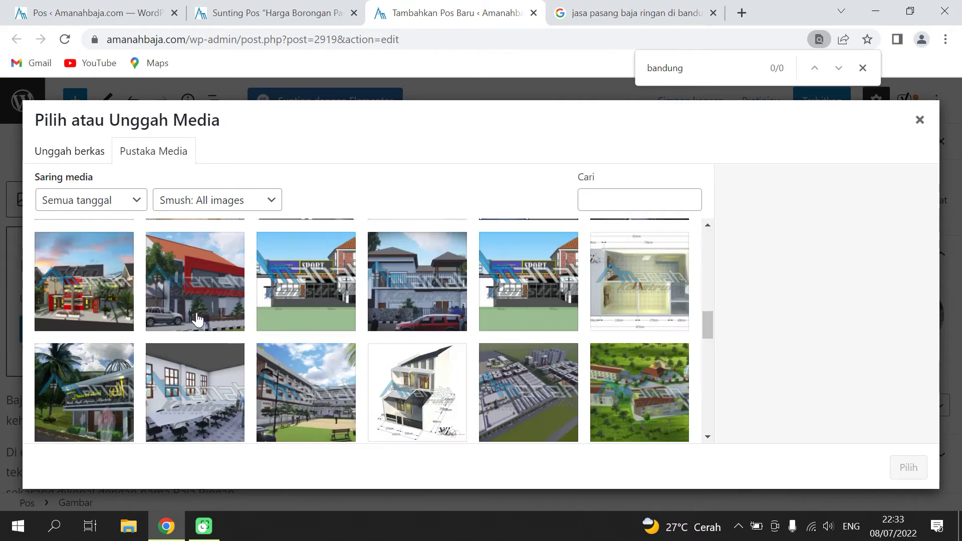
{"action": "scroll", "coordinate": [198, 319], "scroll_direction": "up", "scroll_amount": 1}
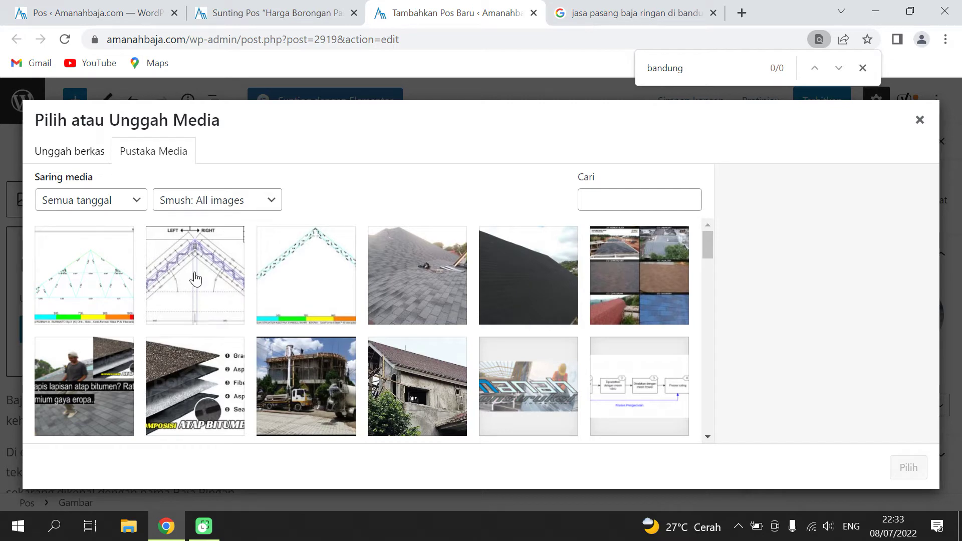
{"action": "left_click", "coordinate": [187, 298]}
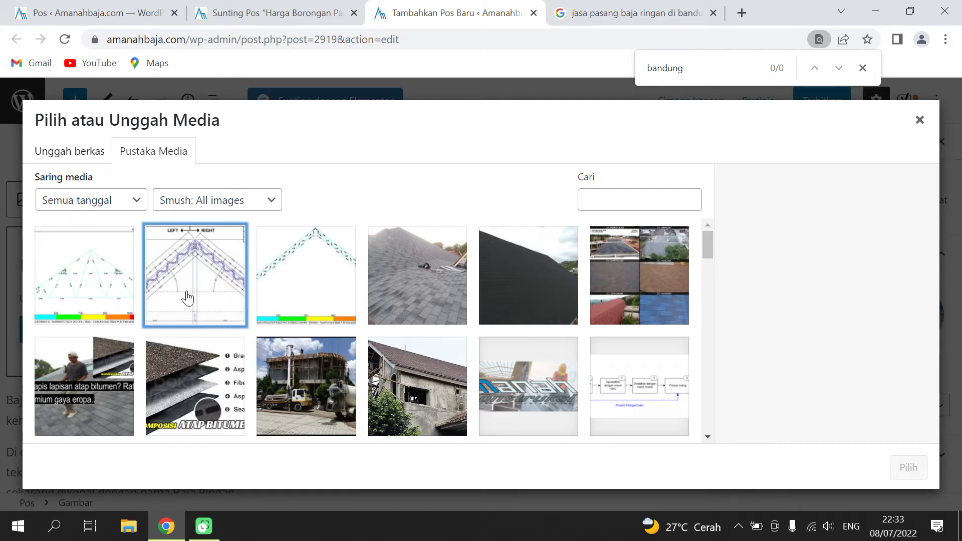
{"action": "left_click", "coordinate": [908, 468]}
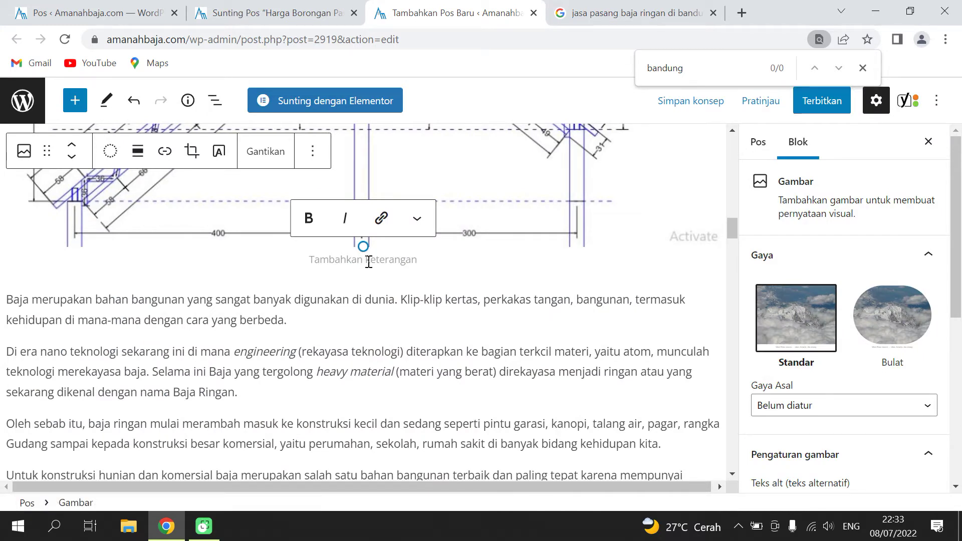
Caption the truss image "desain struktur rangka baja ringan" and select the image block.
{"action": "left_click", "coordinate": [368, 260]}
{"action": "type", "text": "desain struktu"}
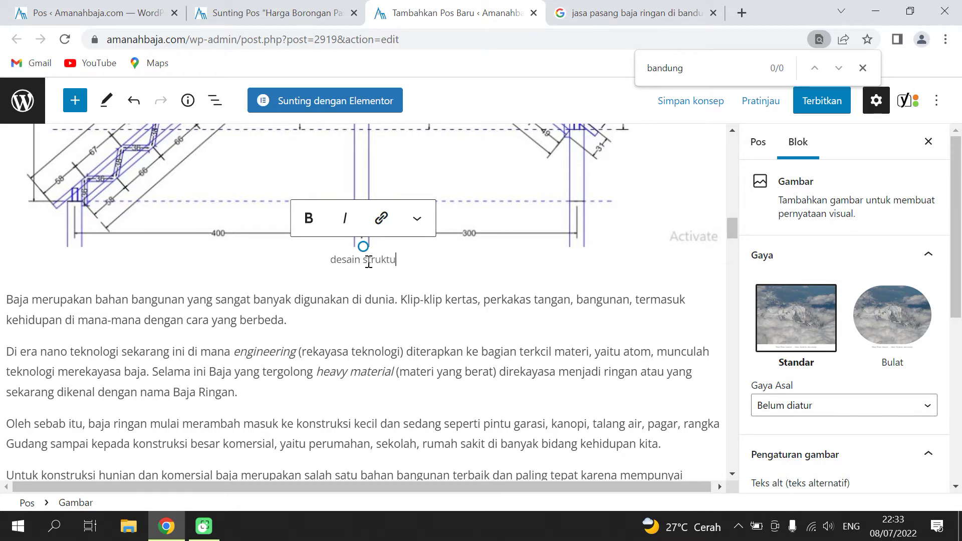
{"action": "type", "text": "r rangka baja ringan"}
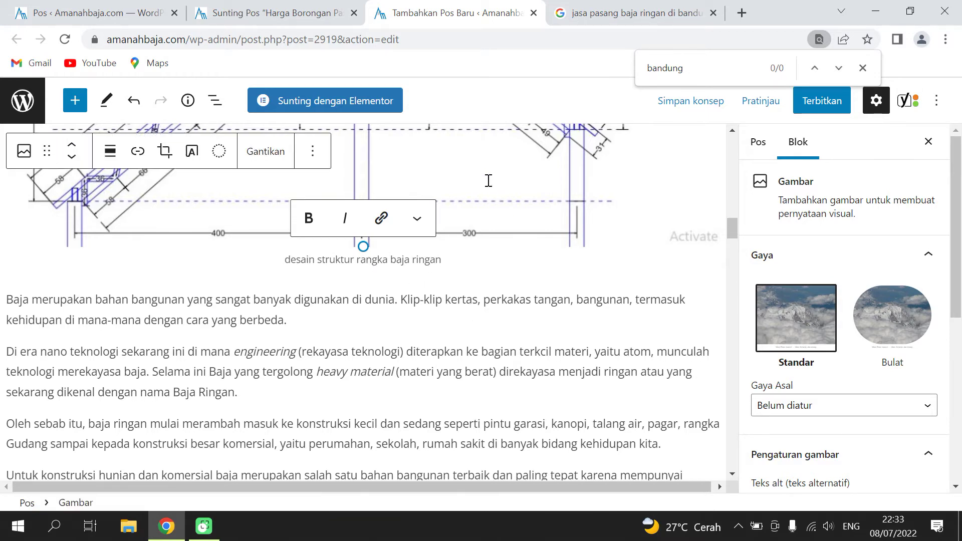
{"action": "scroll", "coordinate": [510, 251], "scroll_direction": "up", "scroll_amount": 3}
{"action": "left_click", "coordinate": [412, 183]}
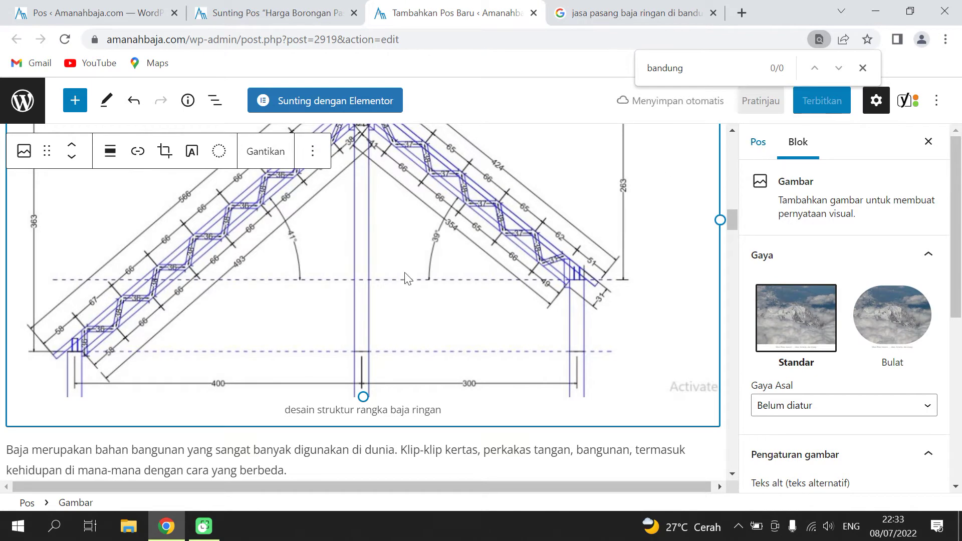
{"action": "scroll", "coordinate": [414, 281], "scroll_direction": "up", "scroll_amount": 3}
{"action": "scroll", "coordinate": [488, 280], "scroll_direction": "down", "scroll_amount": 1}
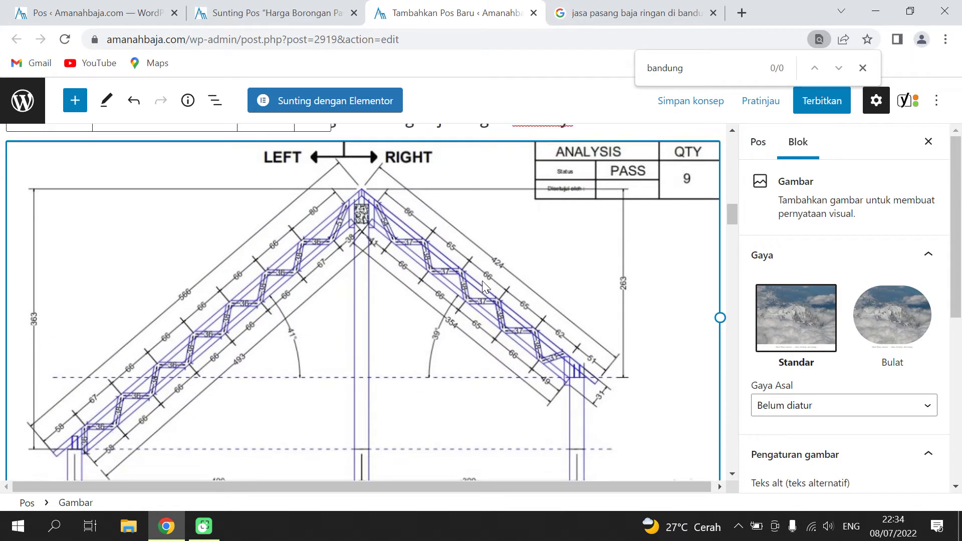
{"action": "scroll", "coordinate": [493, 283], "scroll_direction": "up", "scroll_amount": 1}
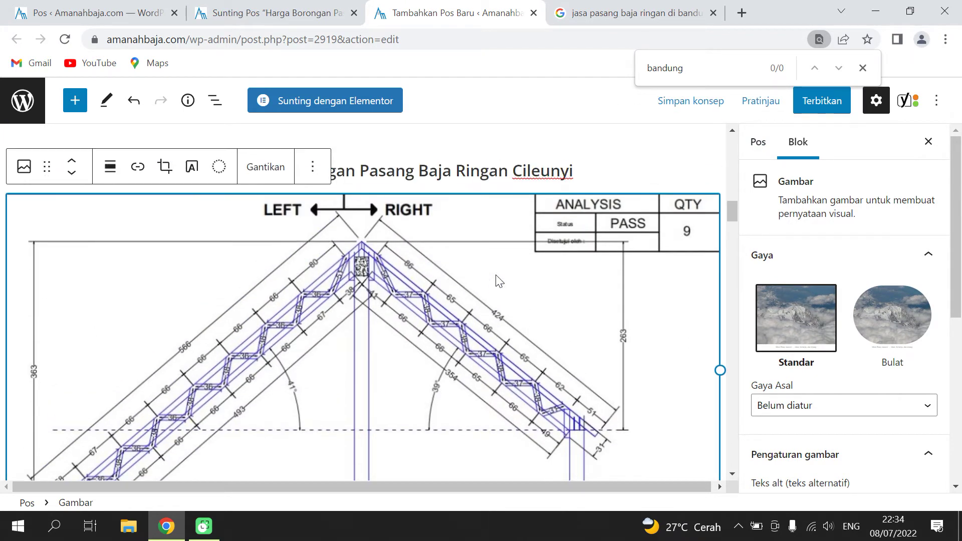
Copy the focus keyphrase "Harga borongan pasang baja ringan cileunyi" from the Yoast SEO section.
{"action": "scroll", "coordinate": [500, 281], "scroll_direction": "down", "scroll_amount": 20}
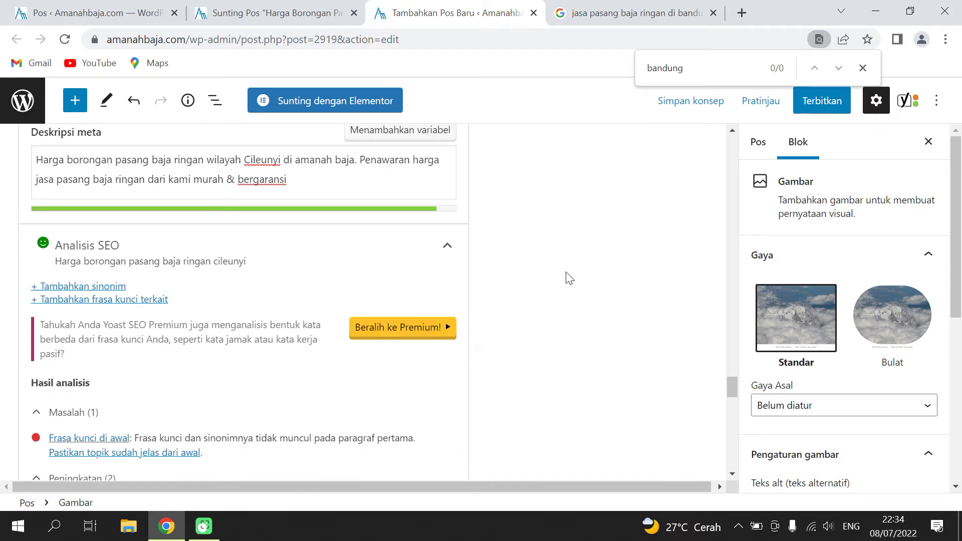
{"action": "scroll", "coordinate": [165, 327], "scroll_direction": "up", "scroll_amount": 5}
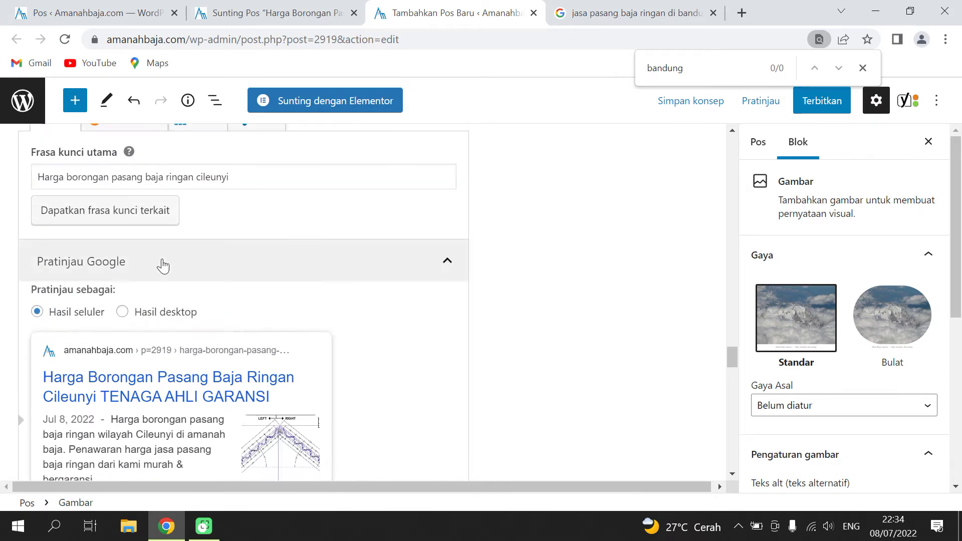
{"action": "left_click", "coordinate": [192, 326]}
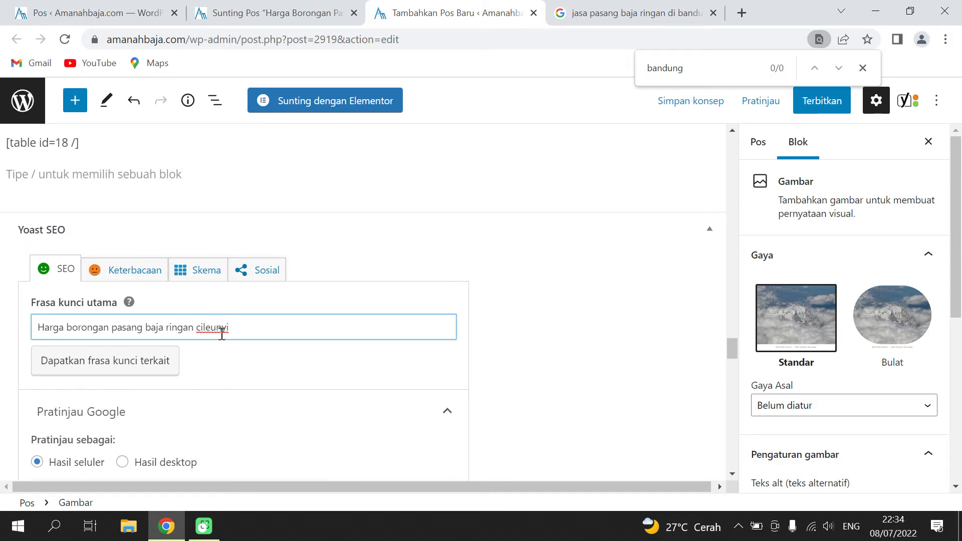
{"action": "left_click", "coordinate": [242, 332]}
{"action": "left_click_drag", "start_coordinate": [241, 327], "coordinate": [38, 321]}
{"action": "key", "text": "ctrl+c"}
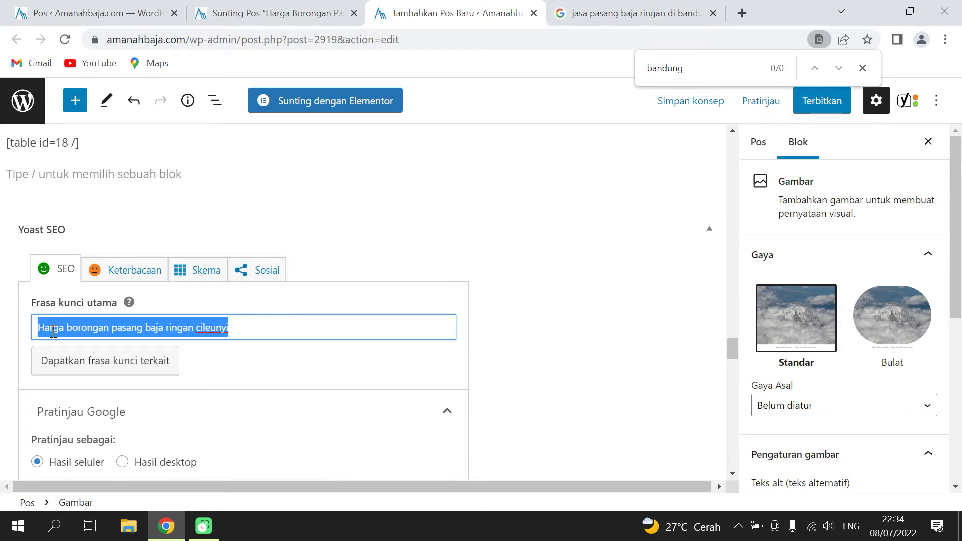
{"action": "scroll", "coordinate": [432, 303], "scroll_direction": "up", "scroll_amount": 15}
{"action": "scroll", "coordinate": [431, 304], "scroll_direction": "up", "scroll_amount": 12}
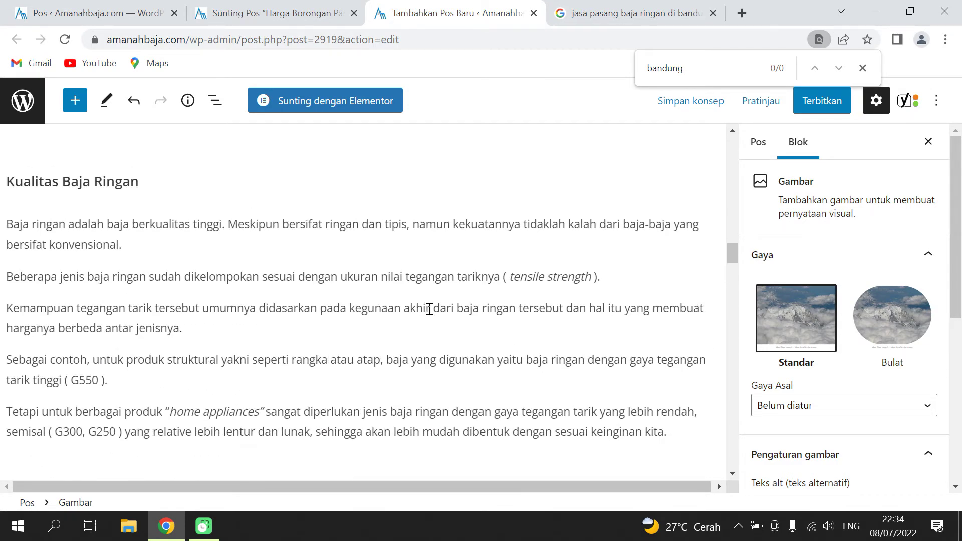
{"action": "left_click", "coordinate": [757, 143]}
{"action": "scroll", "coordinate": [801, 278], "scroll_direction": "down", "scroll_amount": 8}
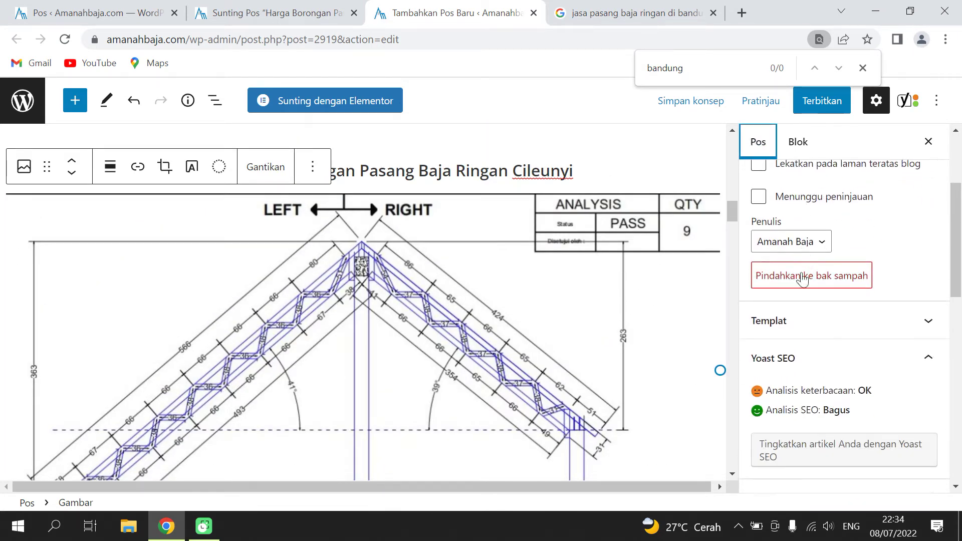
{"action": "scroll", "coordinate": [801, 282], "scroll_direction": "down", "scroll_amount": 2}
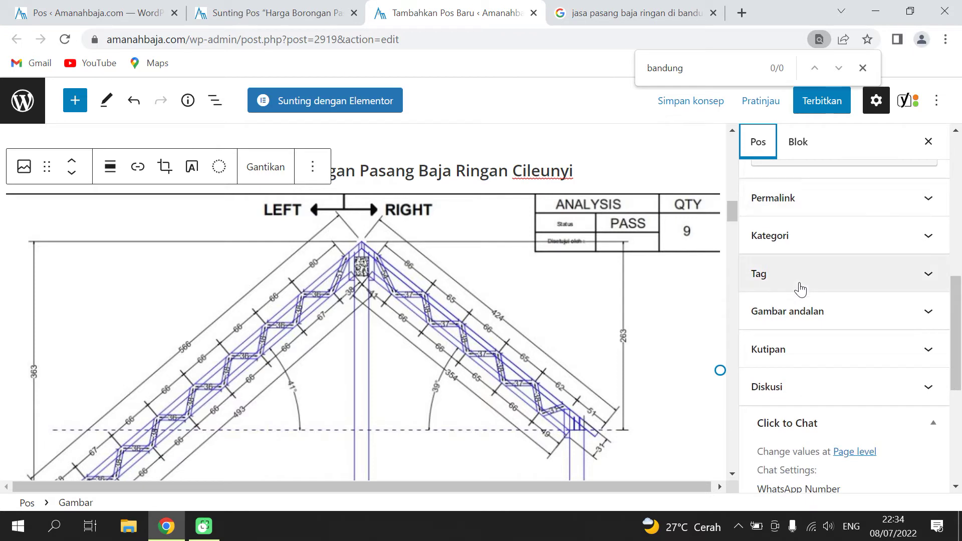
{"action": "left_click", "coordinate": [806, 312]}
{"action": "left_click", "coordinate": [808, 313]}
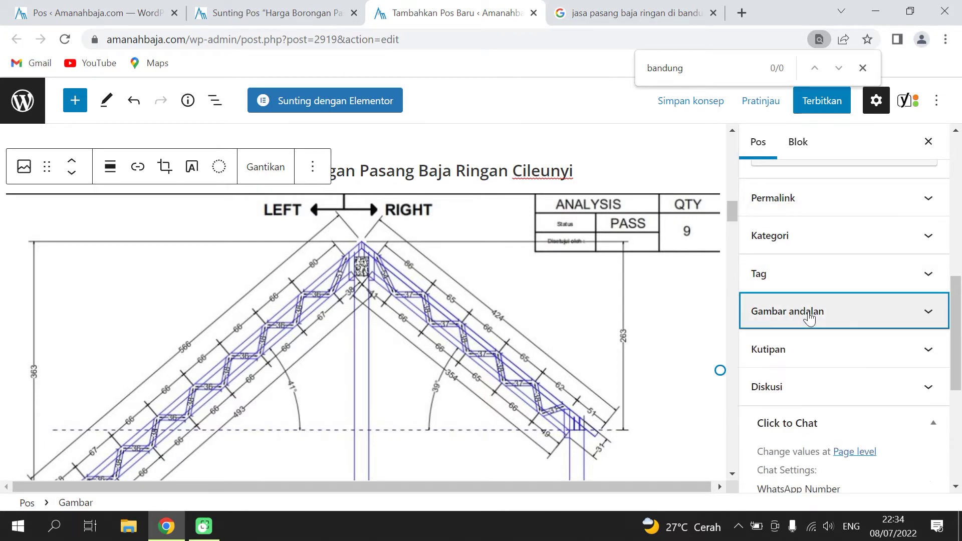
{"action": "scroll", "coordinate": [822, 333], "scroll_direction": "down", "scroll_amount": 2}
{"action": "scroll", "coordinate": [796, 300], "scroll_direction": "up", "scroll_amount": 6}
Set the truss image's alt text to "Harga borongan pasang baja ringan cileunyi sangat terjangkau dari Amanah Konstruksi".
{"action": "left_click", "coordinate": [794, 143]}
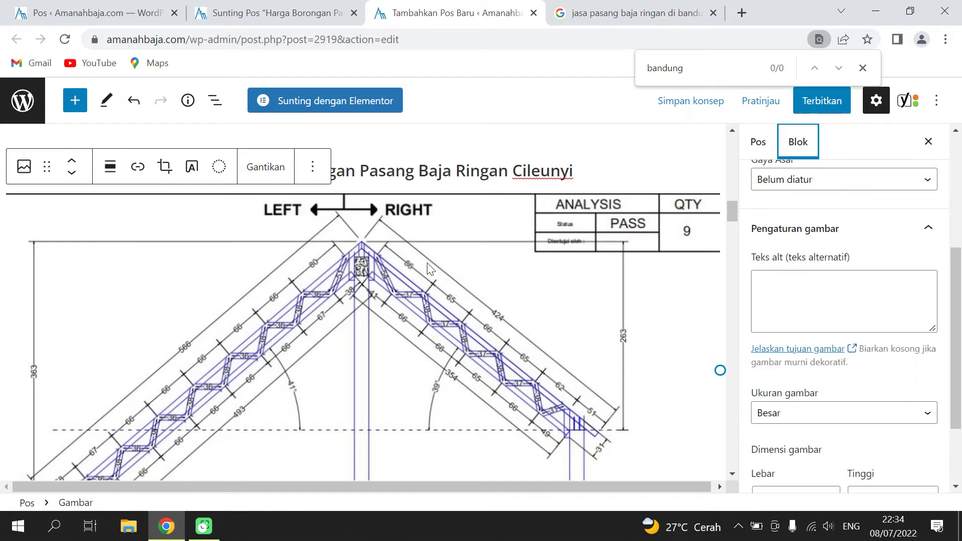
{"action": "left_click", "coordinate": [786, 281]}
{"action": "key", "text": "ctrl+v"}
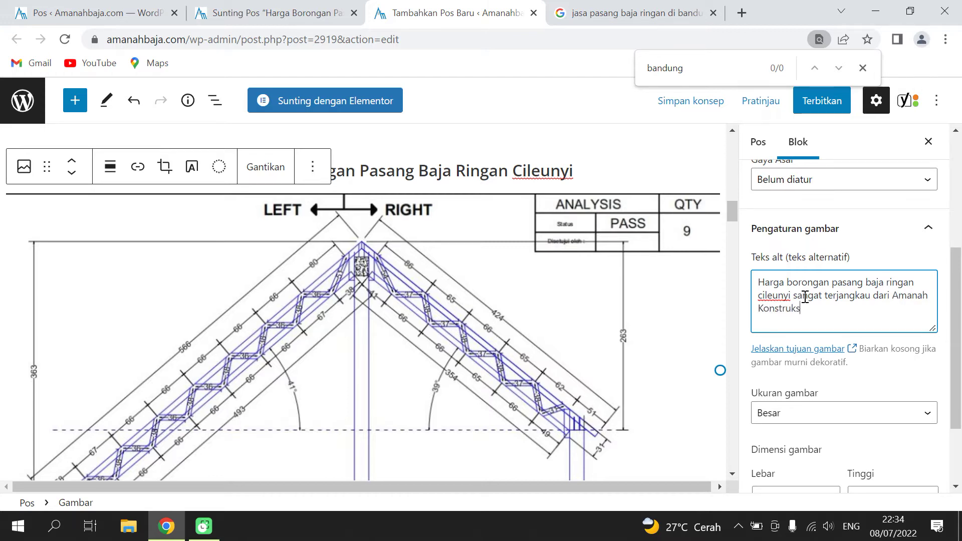
{"action": "left_click", "coordinate": [718, 283]}
In the article's first paragraph, separate the bold "Harga Borongan Pasang Baja Ringan Cileunyi" from "Biaya" with a spaced hyphen.
{"action": "left_click_drag", "start_coordinate": [734, 217], "coordinate": [726, 403]}
{"action": "scroll", "coordinate": [163, 429], "scroll_direction": "down", "scroll_amount": 2}
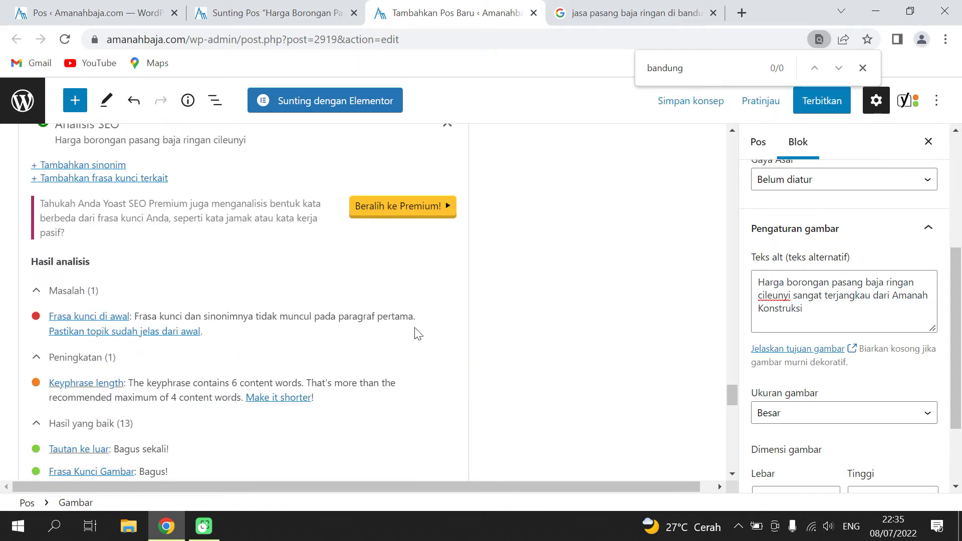
{"action": "left_click_drag", "start_coordinate": [730, 394], "coordinate": [727, 404]}
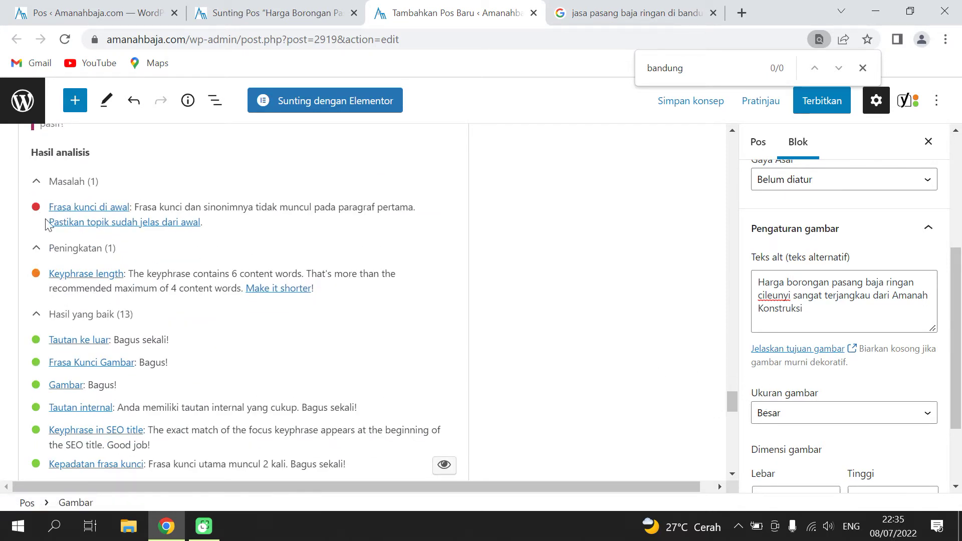
{"action": "left_click_drag", "start_coordinate": [730, 406], "coordinate": [728, 134]}
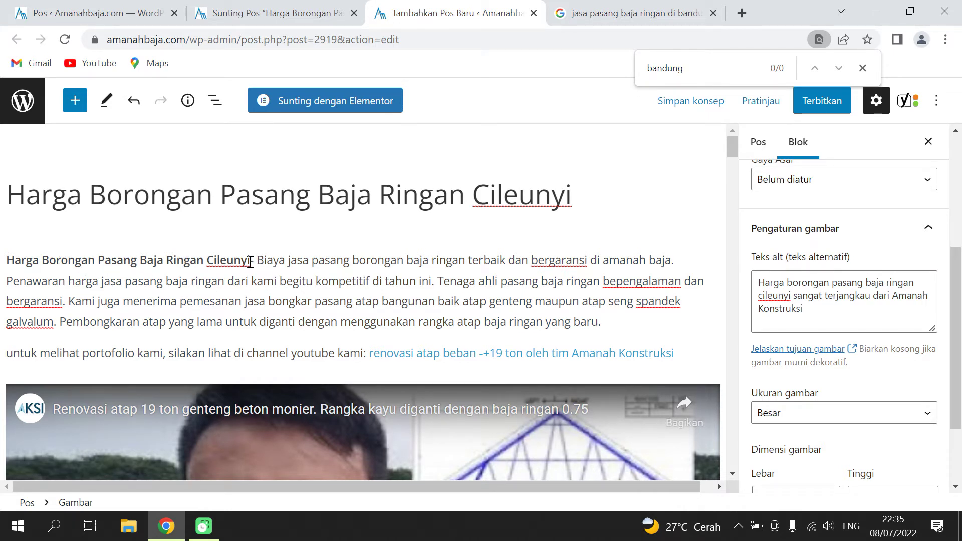
{"action": "left_click", "coordinate": [284, 287]}
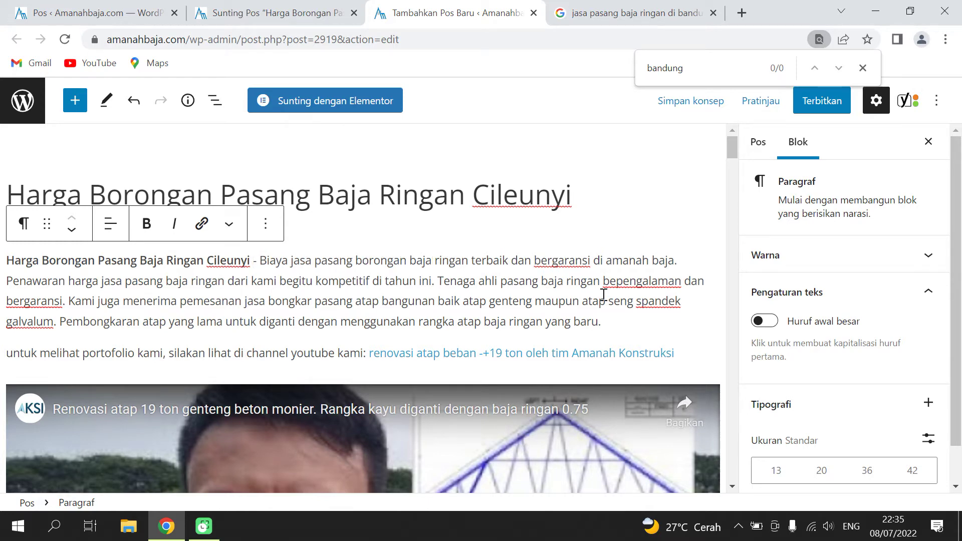
Review the Yoast SEO analysis again, including the Google preview, the remaining improvements and the good results.
{"action": "left_click_drag", "start_coordinate": [734, 149], "coordinate": [721, 396]}
{"action": "scroll", "coordinate": [399, 317], "scroll_direction": "down", "scroll_amount": 7}
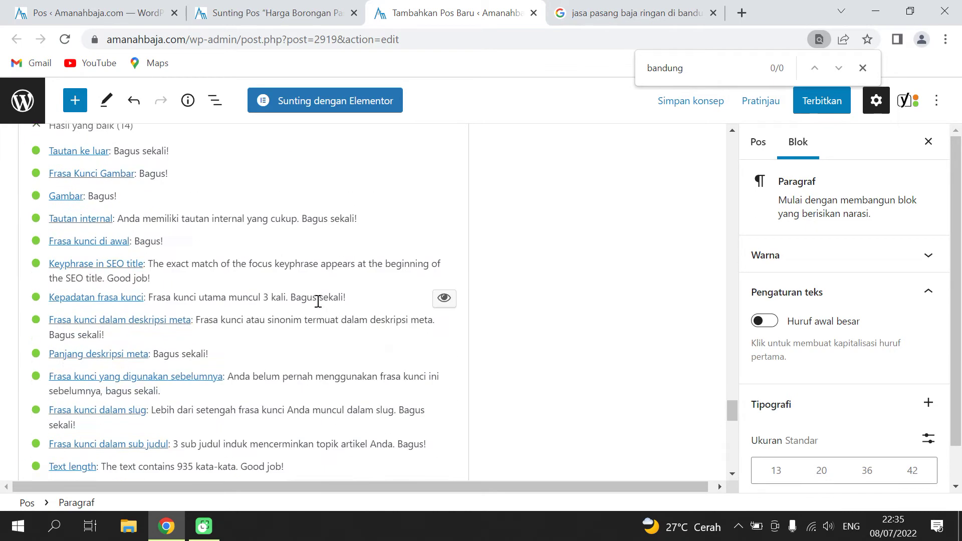
{"action": "scroll", "coordinate": [321, 307], "scroll_direction": "up", "scroll_amount": 9}
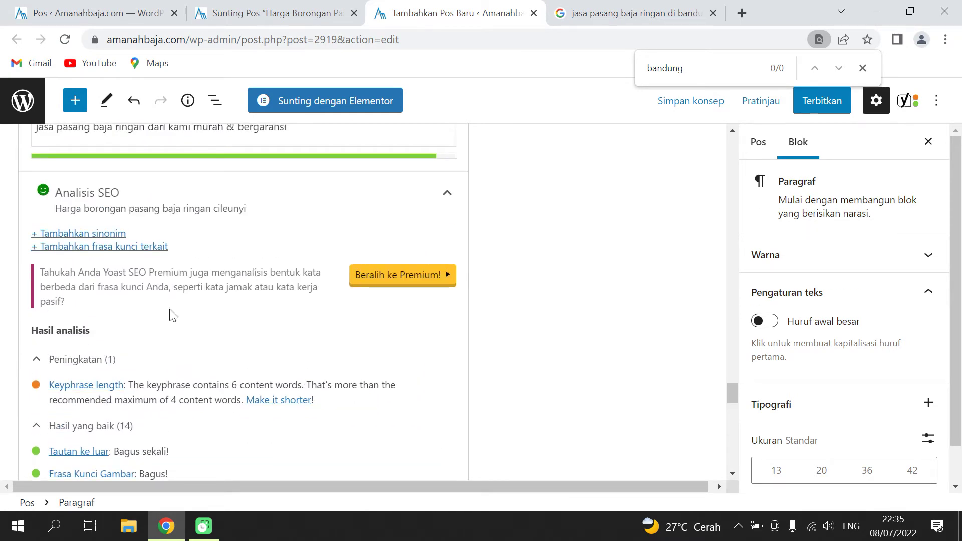
{"action": "scroll", "coordinate": [172, 310], "scroll_direction": "down", "scroll_amount": 3}
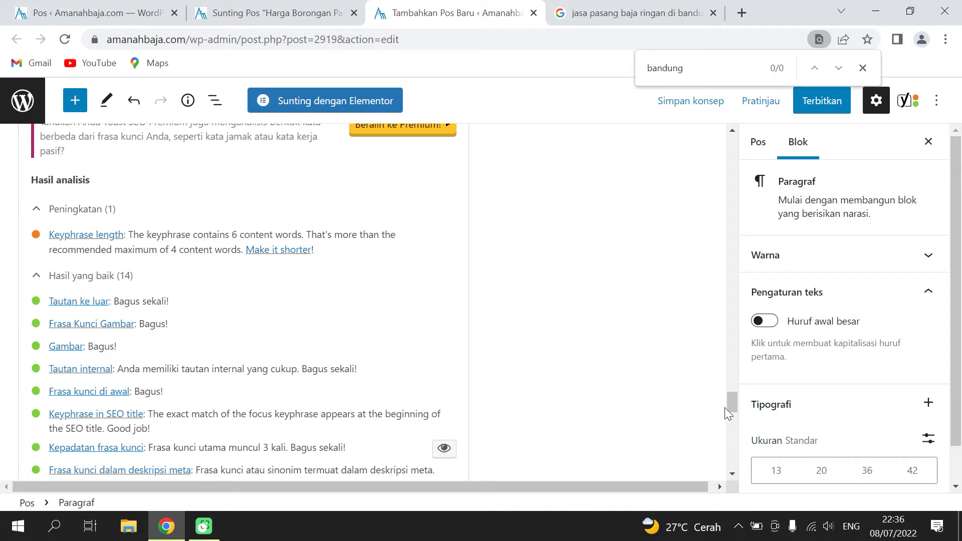
{"action": "left_click_drag", "start_coordinate": [728, 402], "coordinate": [720, 139]}
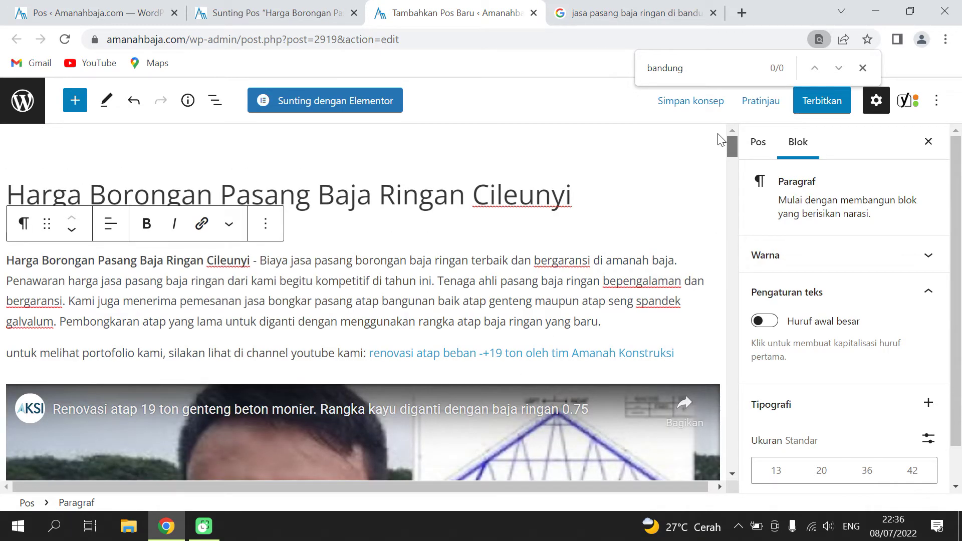
{"action": "left_click_drag", "start_coordinate": [717, 145], "coordinate": [732, 357]}
{"action": "scroll", "coordinate": [218, 294], "scroll_direction": "down", "scroll_amount": 3}
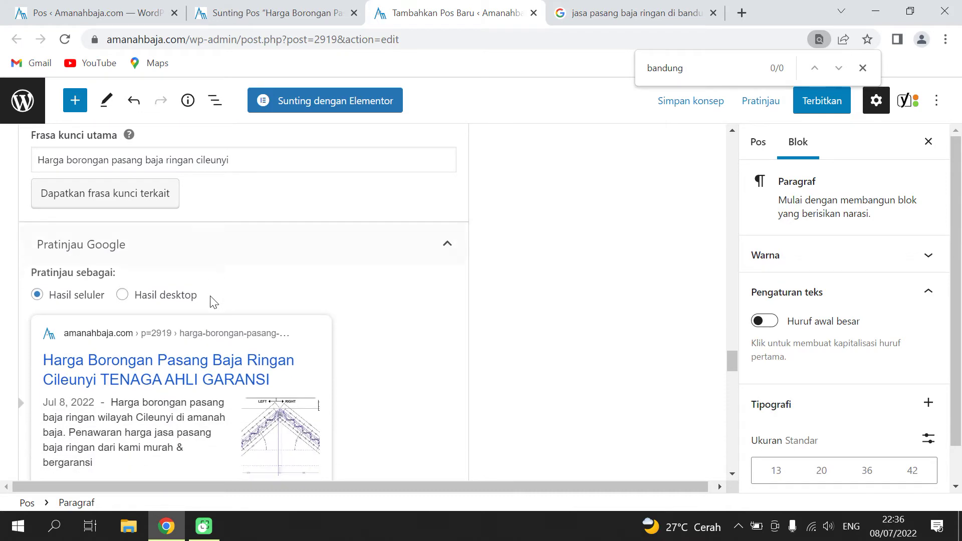
{"action": "scroll", "coordinate": [214, 295], "scroll_direction": "up", "scroll_amount": 3}
{"action": "scroll", "coordinate": [213, 291], "scroll_direction": "down", "scroll_amount": 4}
{"action": "scroll", "coordinate": [213, 289], "scroll_direction": "down", "scroll_amount": 12}
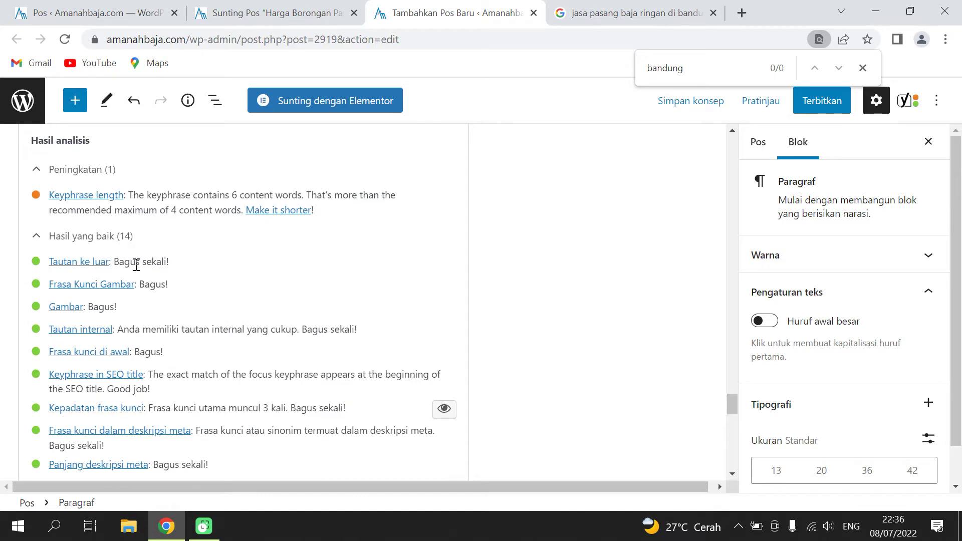
{"action": "scroll", "coordinate": [311, 287], "scroll_direction": "up", "scroll_amount": 10}
{"action": "scroll", "coordinate": [311, 291], "scroll_direction": "down", "scroll_amount": 10}
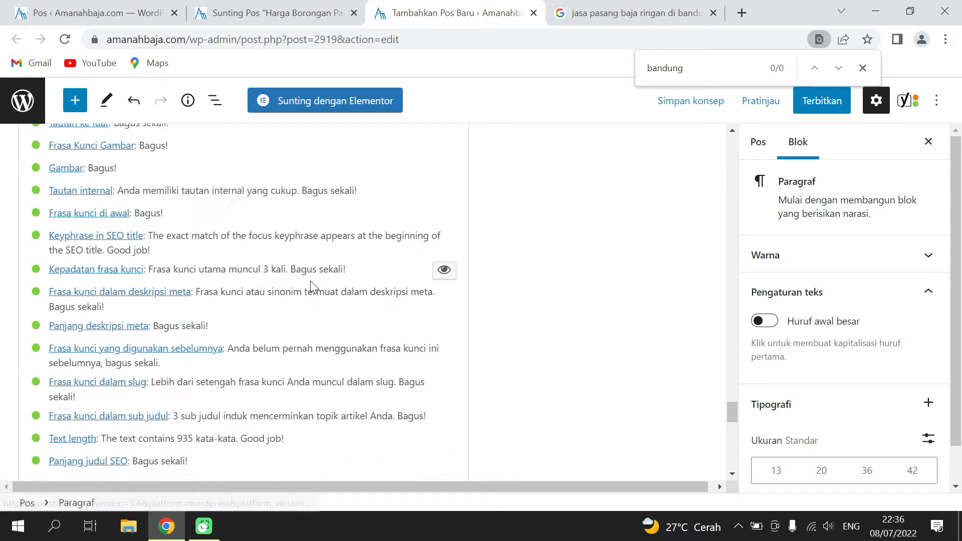
Inspect the link on the "Klik di sini via WA" button in the Cileunyi post and close the page search for "bandung".
{"action": "scroll", "coordinate": [313, 288], "scroll_direction": "up", "scroll_amount": 1}
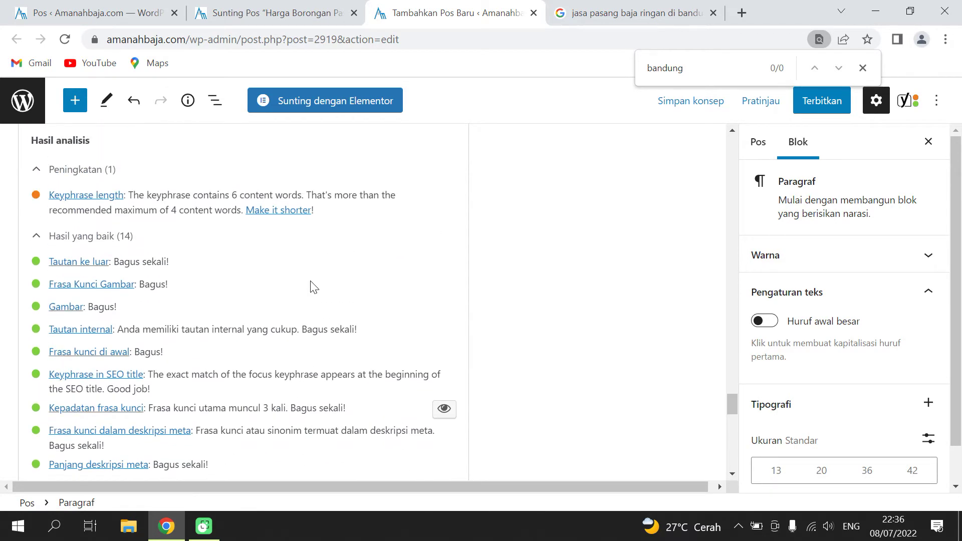
{"action": "left_click_drag", "start_coordinate": [735, 406], "coordinate": [715, 204]}
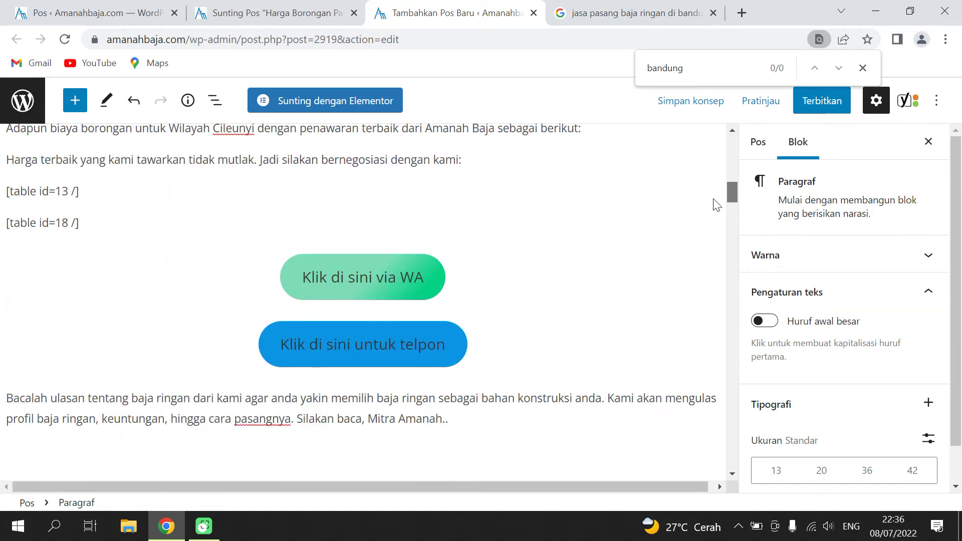
{"action": "left_click", "coordinate": [363, 287]}
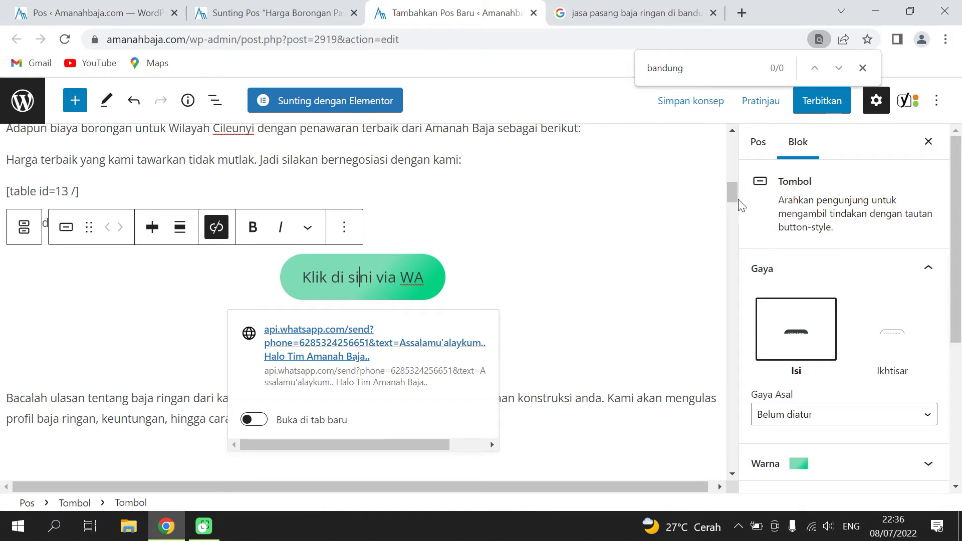
{"action": "left_click", "coordinate": [862, 68]}
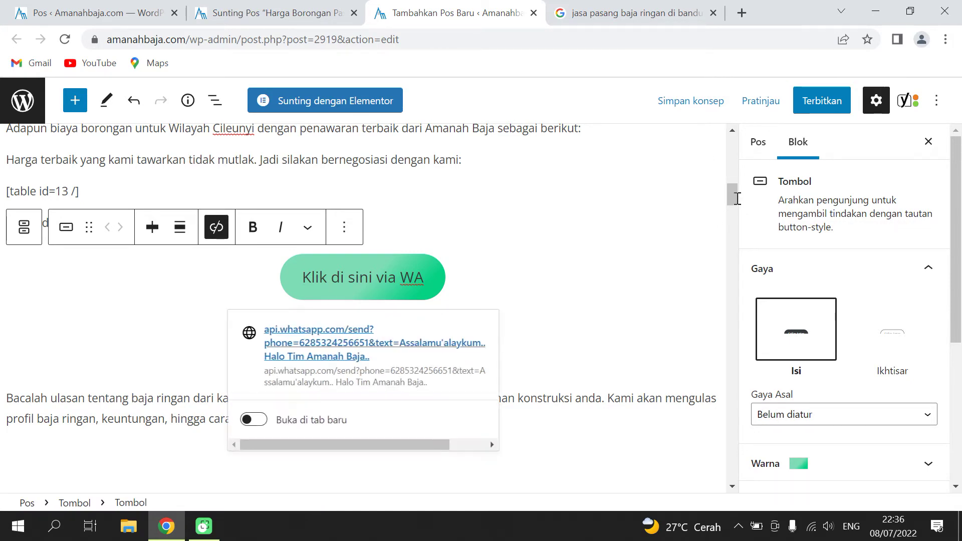
Review the Yoast SEO analysis results and check the keyphrase at the start of the SEO title.
{"action": "left_click_drag", "start_coordinate": [737, 197], "coordinate": [726, 423]}
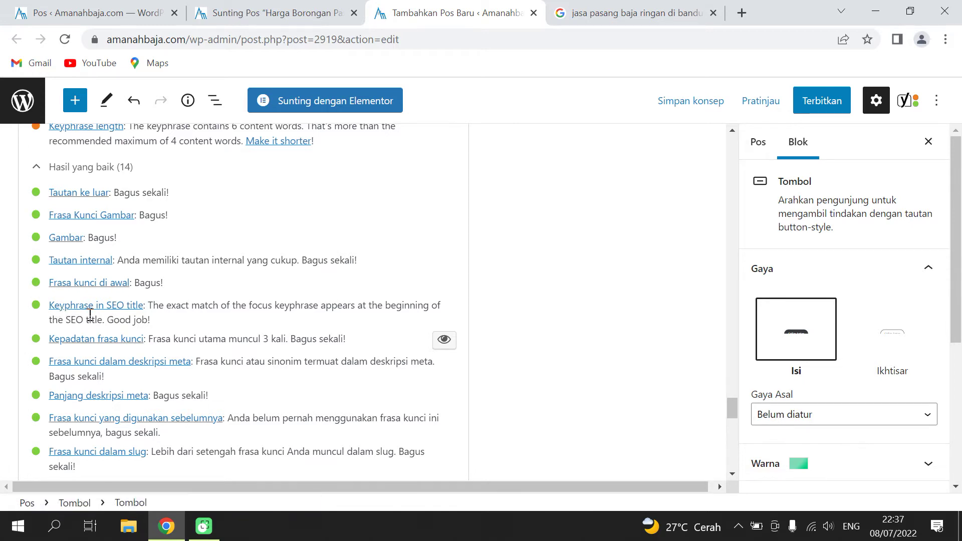
{"action": "scroll", "coordinate": [90, 314], "scroll_direction": "down", "scroll_amount": 1}
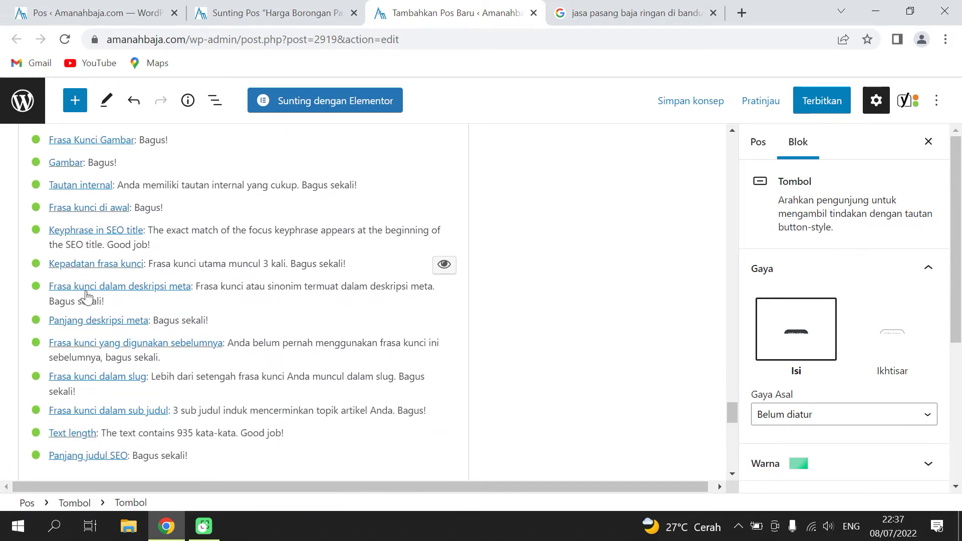
{"action": "left_click_drag", "start_coordinate": [732, 414], "coordinate": [738, 373]}
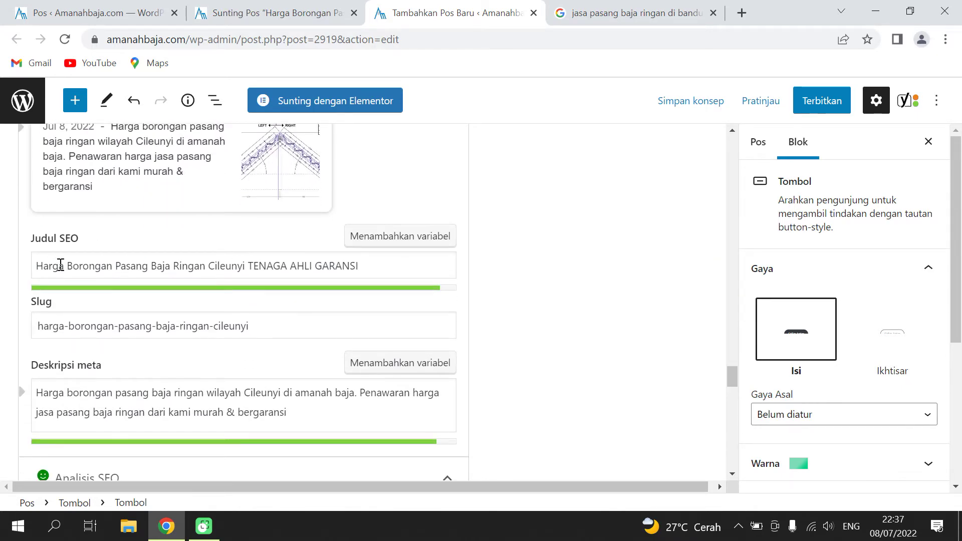
{"action": "left_click_drag", "start_coordinate": [245, 269], "coordinate": [36, 272]}
{"action": "left_click", "coordinate": [271, 271]}
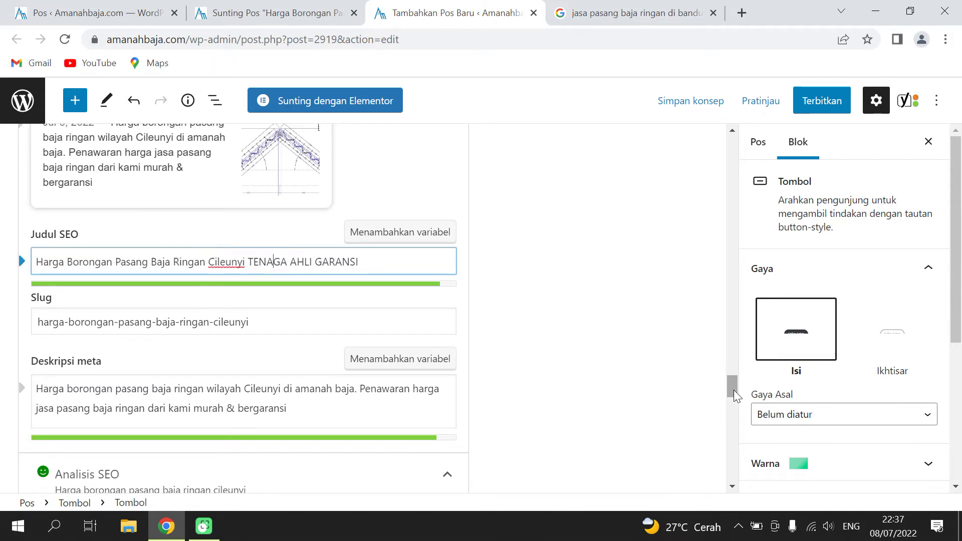
{"action": "scroll", "coordinate": [733, 390], "scroll_direction": "down", "scroll_amount": 10}
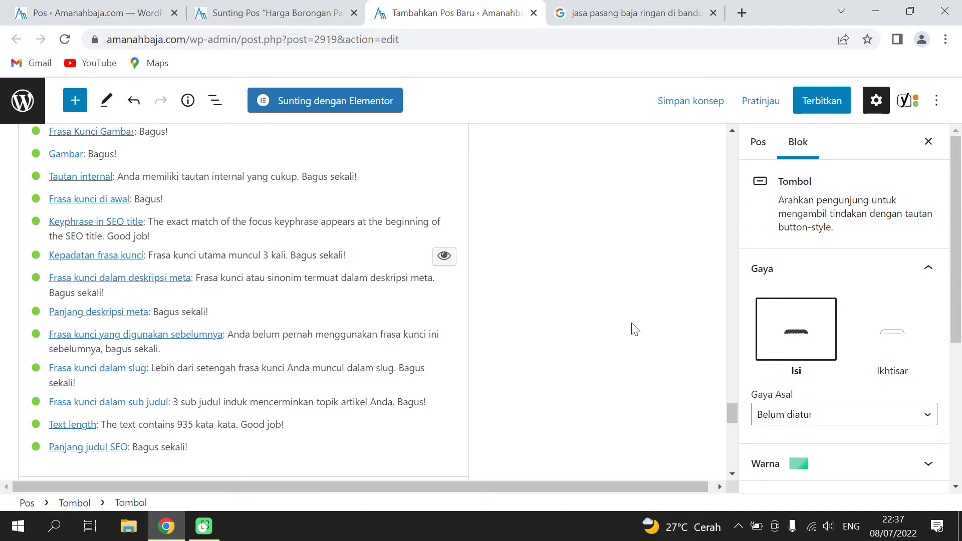
Compare the remaining Yoast analysis results with the post's focus keyphrase, slug and meta description.
{"action": "left_click_drag", "start_coordinate": [732, 415], "coordinate": [730, 411]}
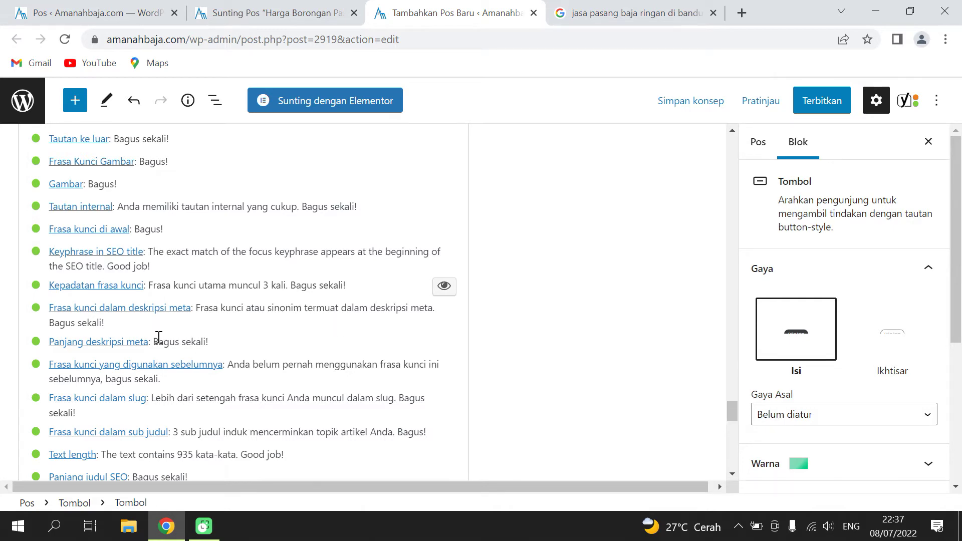
{"action": "scroll", "coordinate": [144, 355], "scroll_direction": "down", "scroll_amount": 2}
{"action": "scroll", "coordinate": [150, 346], "scroll_direction": "up", "scroll_amount": 14}
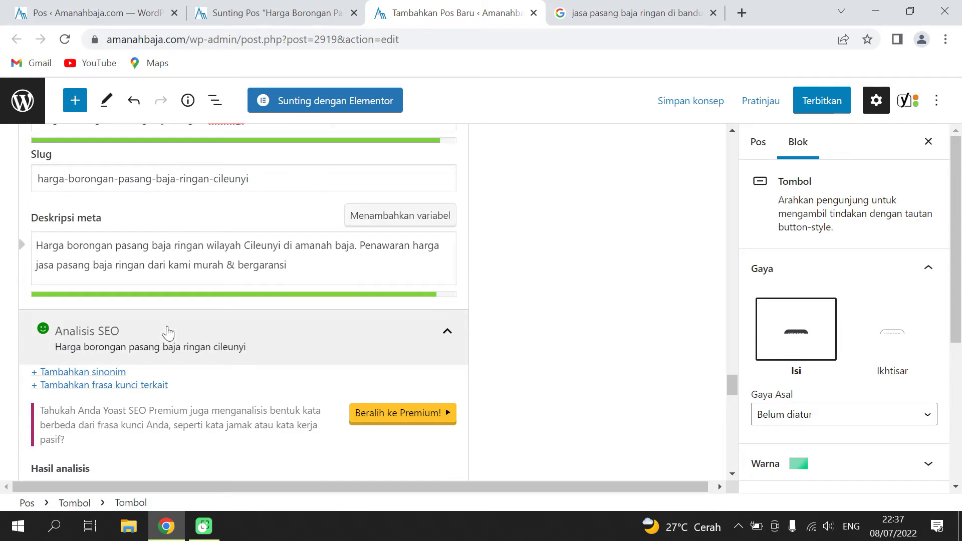
{"action": "scroll", "coordinate": [335, 411], "scroll_direction": "down", "scroll_amount": 10}
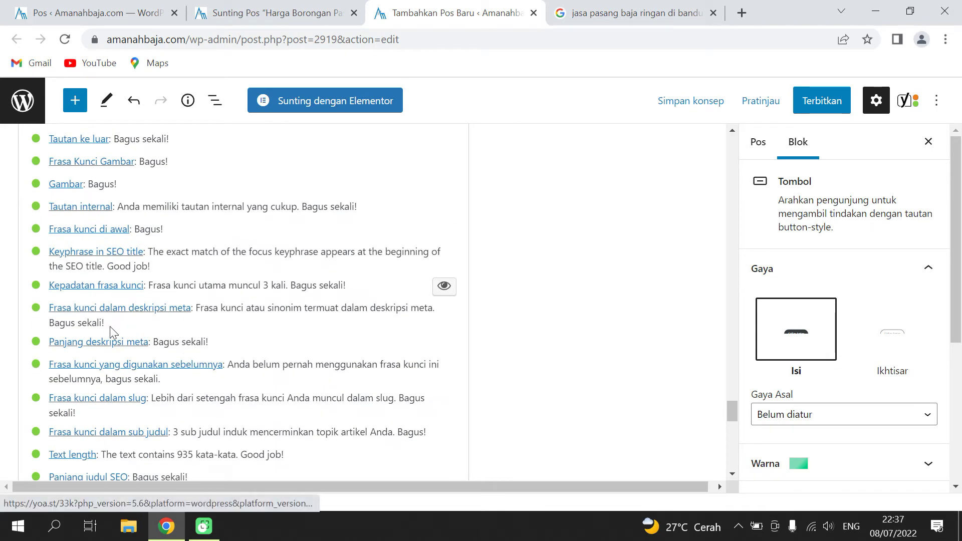
{"action": "scroll", "coordinate": [107, 374], "scroll_direction": "down", "scroll_amount": 2}
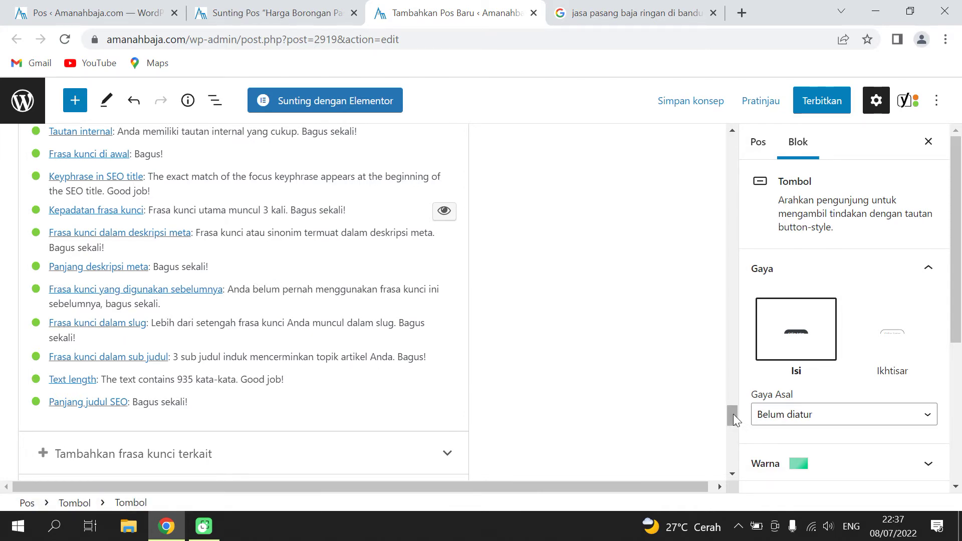
{"action": "left_click_drag", "start_coordinate": [733, 414], "coordinate": [729, 375]}
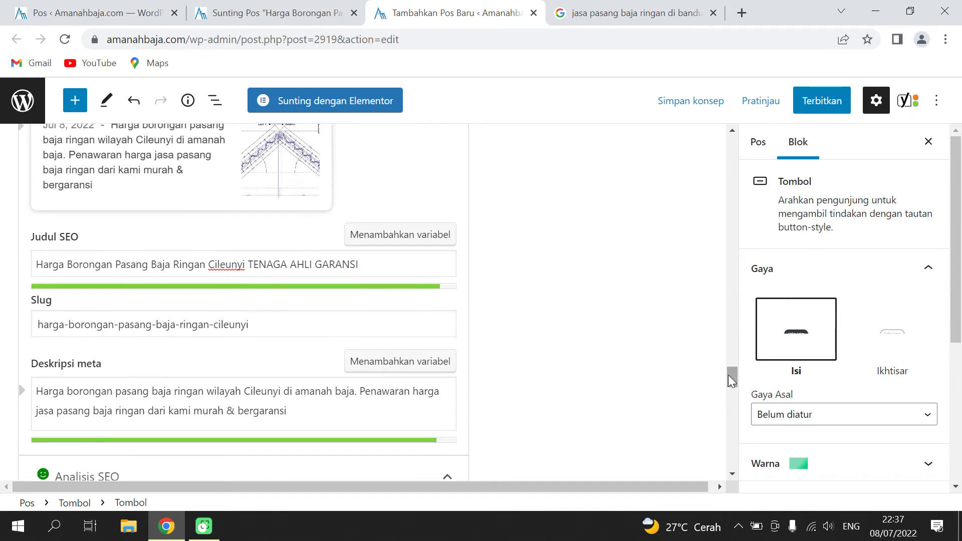
{"action": "left_click_drag", "start_coordinate": [733, 375], "coordinate": [726, 418]}
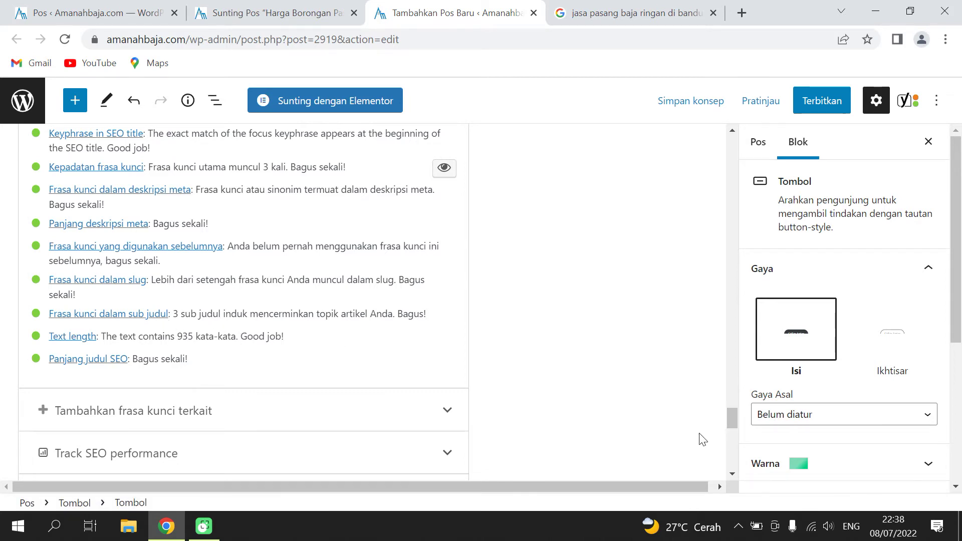
{"action": "left_click_drag", "start_coordinate": [732, 422], "coordinate": [723, 357]}
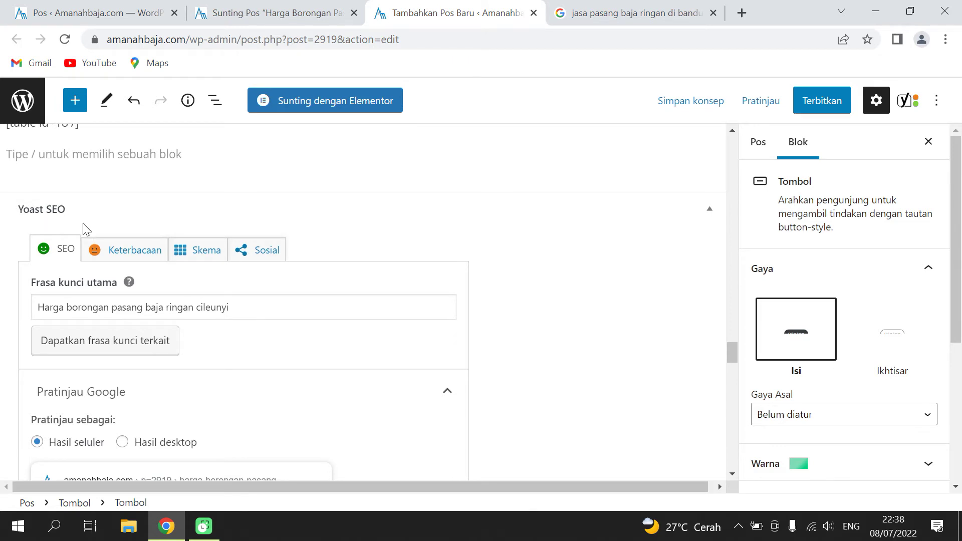
{"action": "left_click_drag", "start_coordinate": [731, 356], "coordinate": [728, 420]}
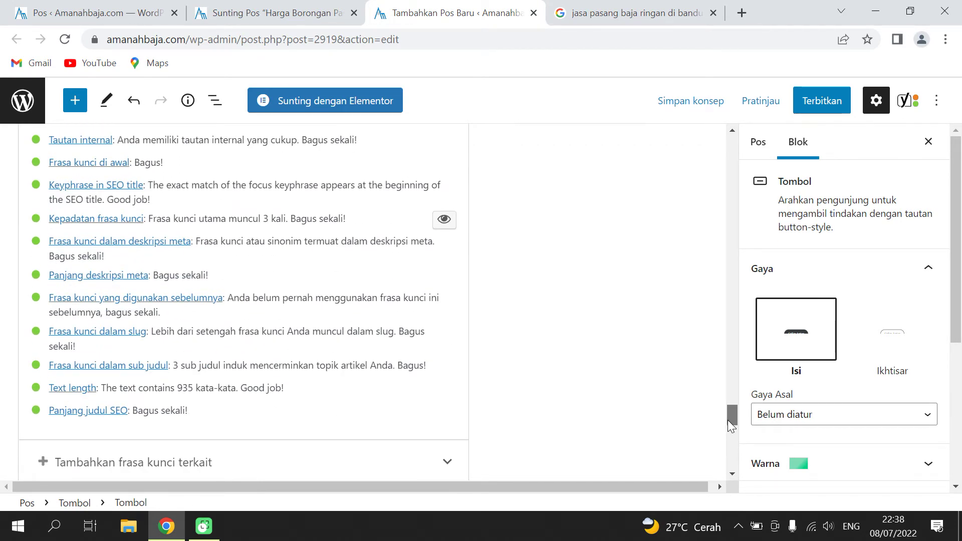
Check the article's subheadings for the focus keyphrase and return to the Yoast subheading and text length results.
{"action": "left_click_drag", "start_coordinate": [727, 420], "coordinate": [721, 185]}
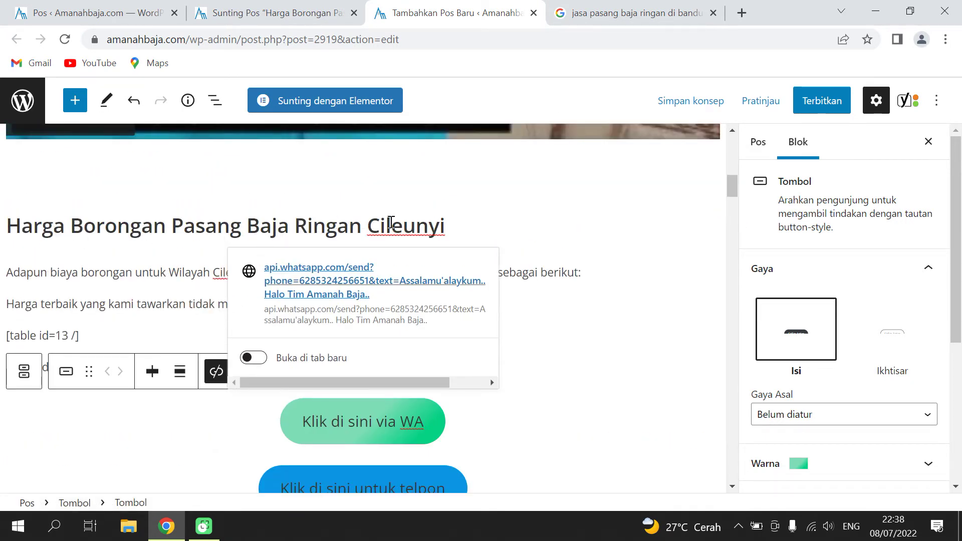
{"action": "left_click_drag", "start_coordinate": [731, 187], "coordinate": [729, 212]}
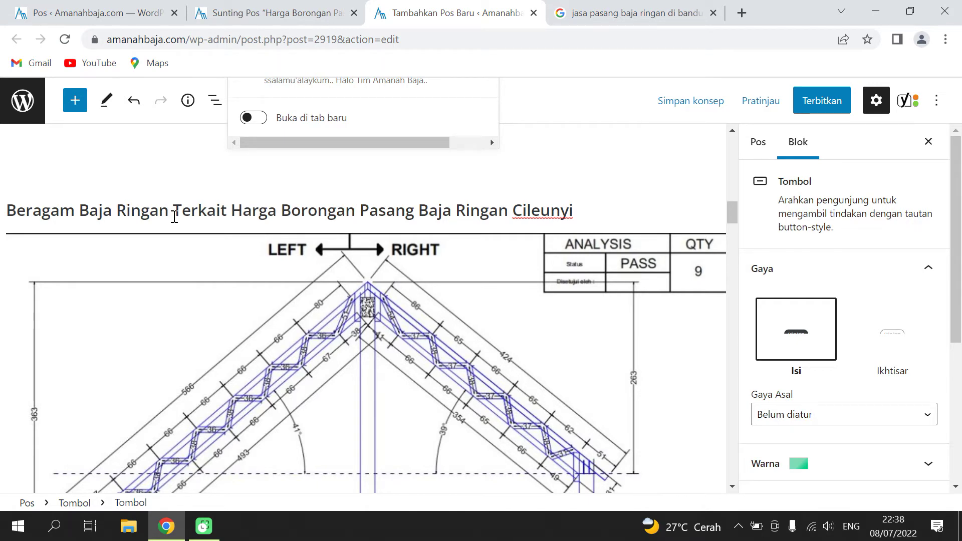
{"action": "scroll", "coordinate": [177, 219], "scroll_direction": "down", "scroll_amount": 3}
{"action": "scroll", "coordinate": [260, 298], "scroll_direction": "up", "scroll_amount": 3}
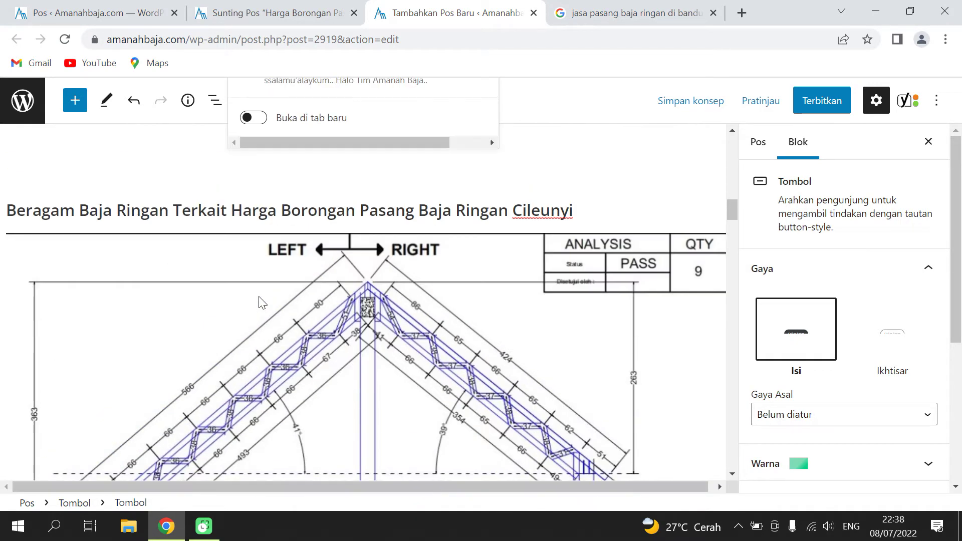
{"action": "scroll", "coordinate": [260, 234], "scroll_direction": "down", "scroll_amount": 15}
{"action": "scroll", "coordinate": [263, 235], "scroll_direction": "down", "scroll_amount": 20}
{"action": "scroll", "coordinate": [323, 283], "scroll_direction": "down", "scroll_amount": 10}
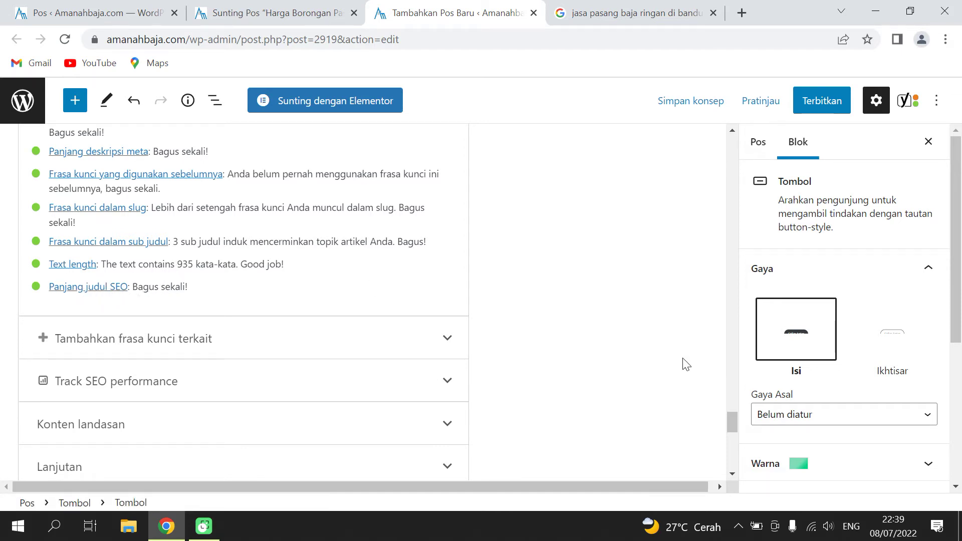
Compare the new post's Custom AMP Editor section with the same section in the existing Bandung post.
{"action": "mouse_move", "coordinate": [731, 428]}
{"action": "left_mouse_down"}
{"action": "mouse_move", "coordinate": [730, 452]}
{"action": "mouse_move", "coordinate": [722, 443]}
{"action": "left_mouse_up"}
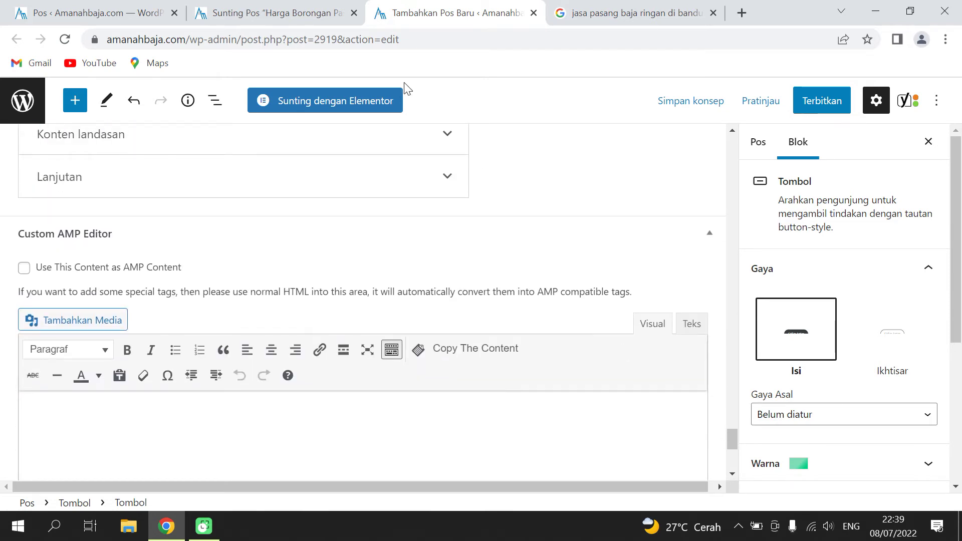
{"action": "left_click", "coordinate": [275, 14]}
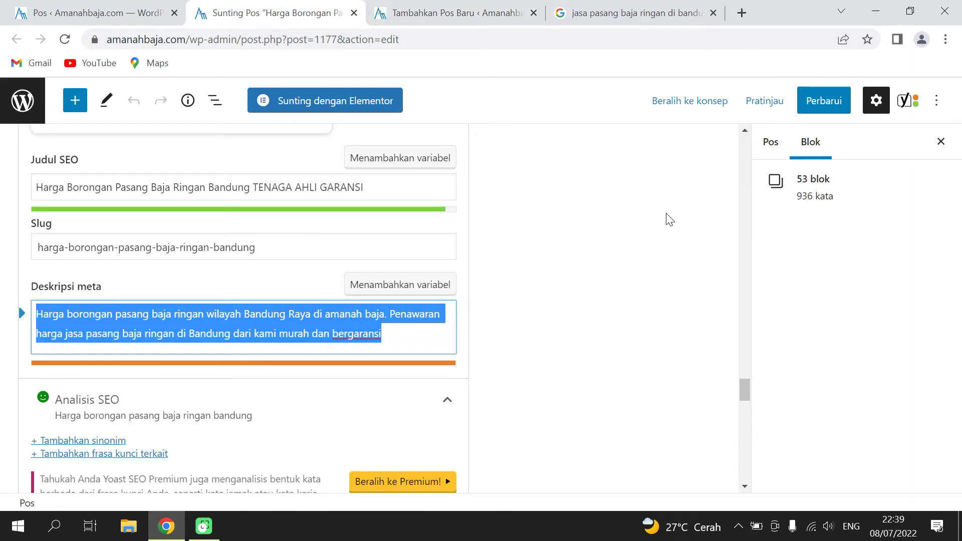
{"action": "left_click_drag", "start_coordinate": [741, 382], "coordinate": [751, 460]}
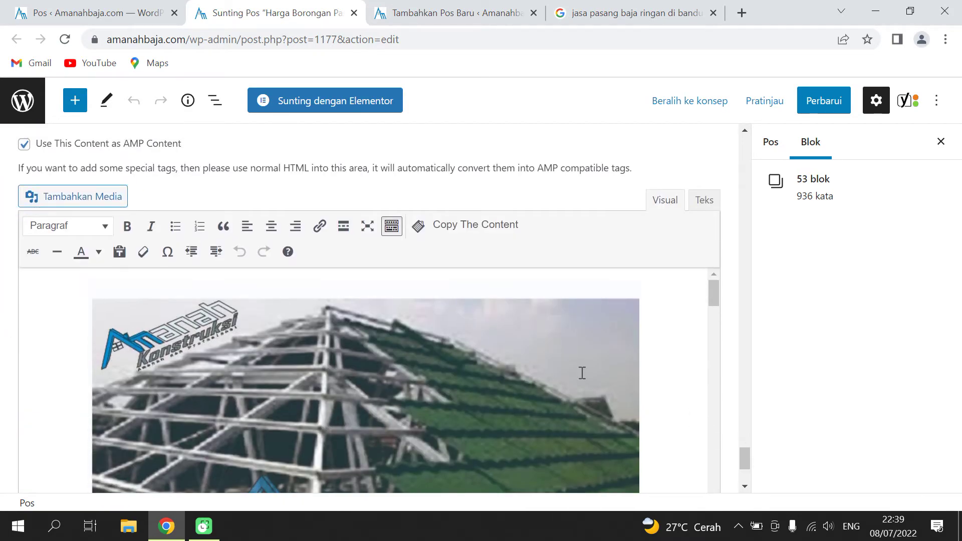
{"action": "scroll", "coordinate": [209, 330], "scroll_direction": "up", "scroll_amount": 5}
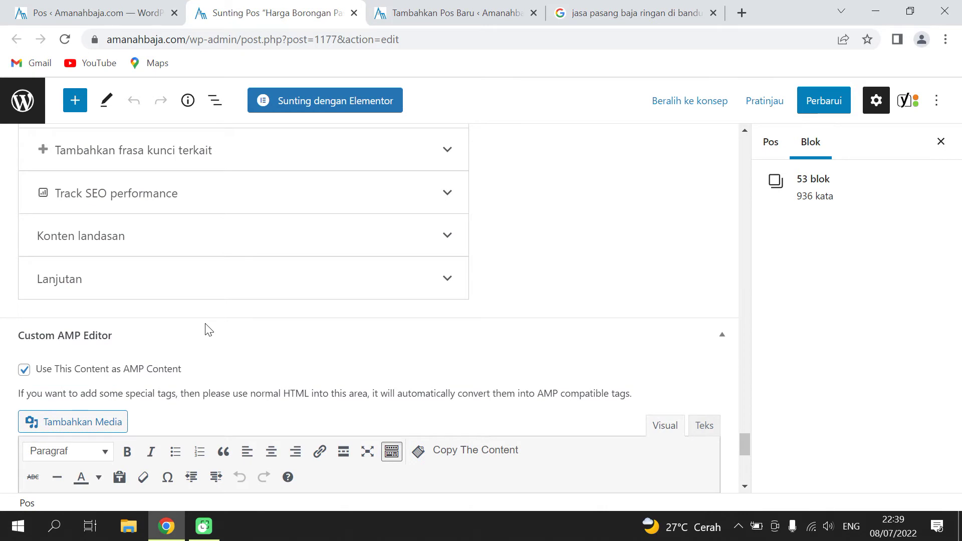
{"action": "scroll", "coordinate": [209, 329], "scroll_direction": "down", "scroll_amount": 3}
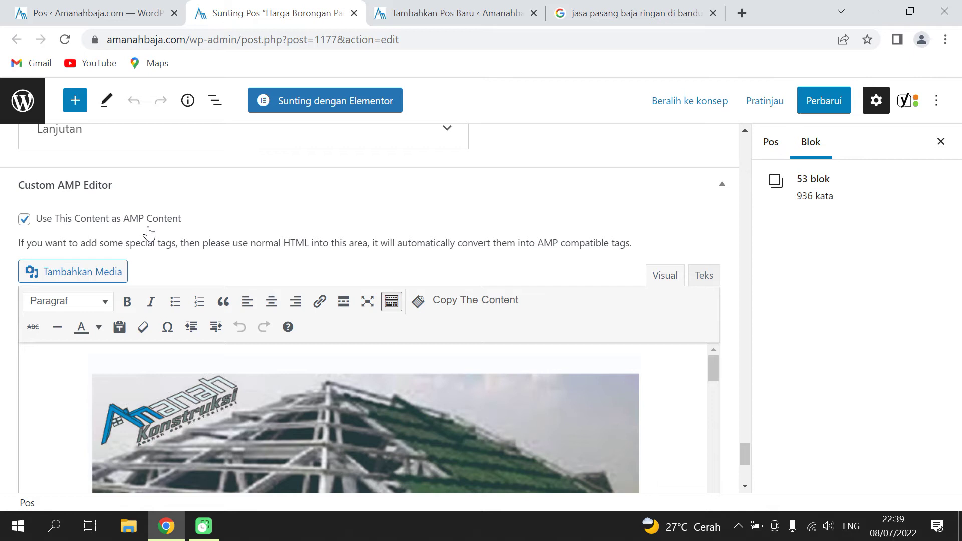
{"action": "scroll", "coordinate": [243, 253], "scroll_direction": "down", "scroll_amount": 3}
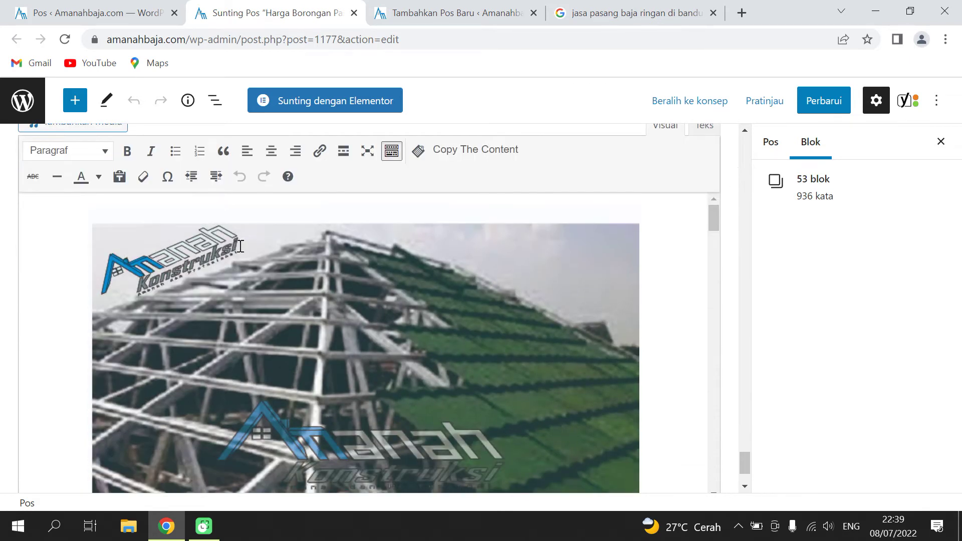
{"action": "scroll", "coordinate": [250, 257], "scroll_direction": "up", "scroll_amount": 1}
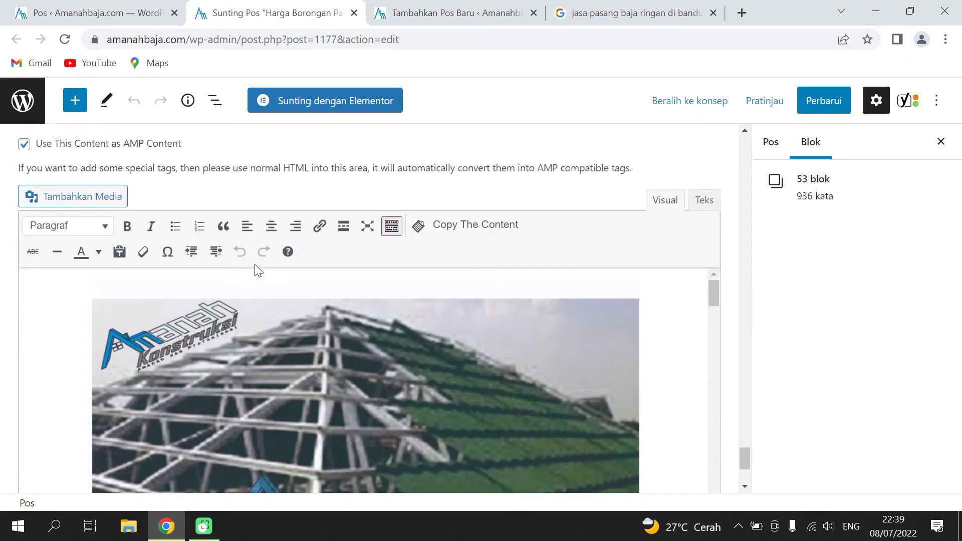
{"action": "scroll", "coordinate": [255, 268], "scroll_direction": "down", "scroll_amount": 3}
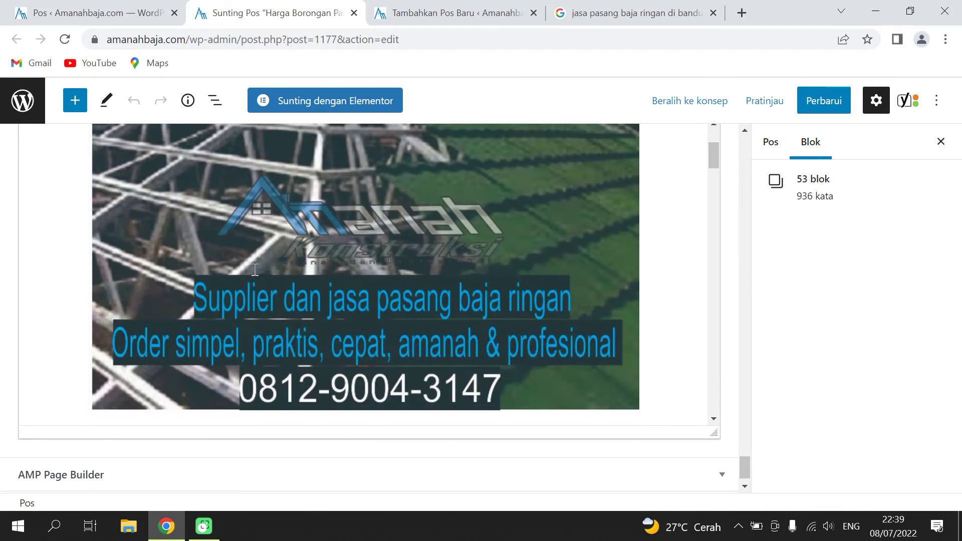
Examine the Bandung post's AMP content option and the banner image and opening paragraph in its AMP editor.
{"action": "scroll", "coordinate": [437, 207], "scroll_direction": "up", "scroll_amount": 15}
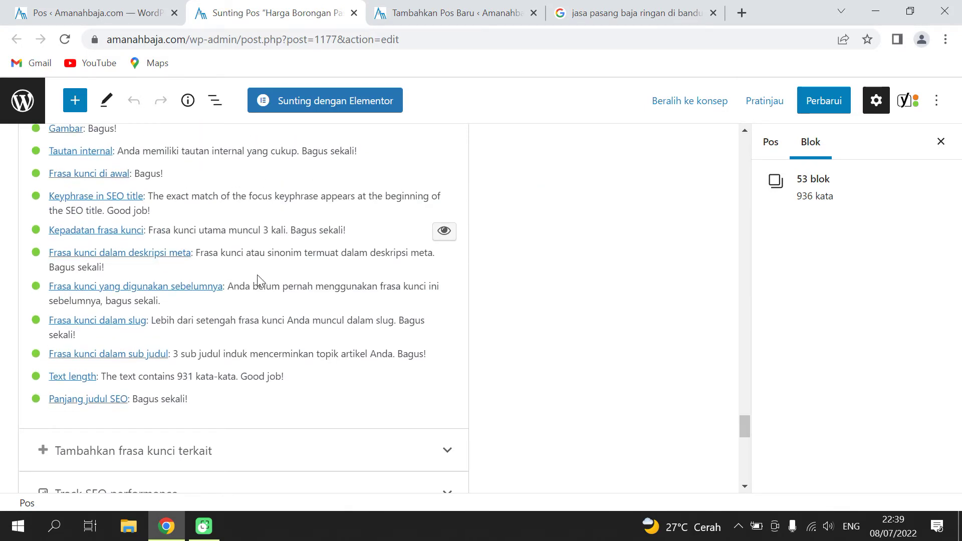
{"action": "scroll", "coordinate": [268, 294], "scroll_direction": "down", "scroll_amount": 6}
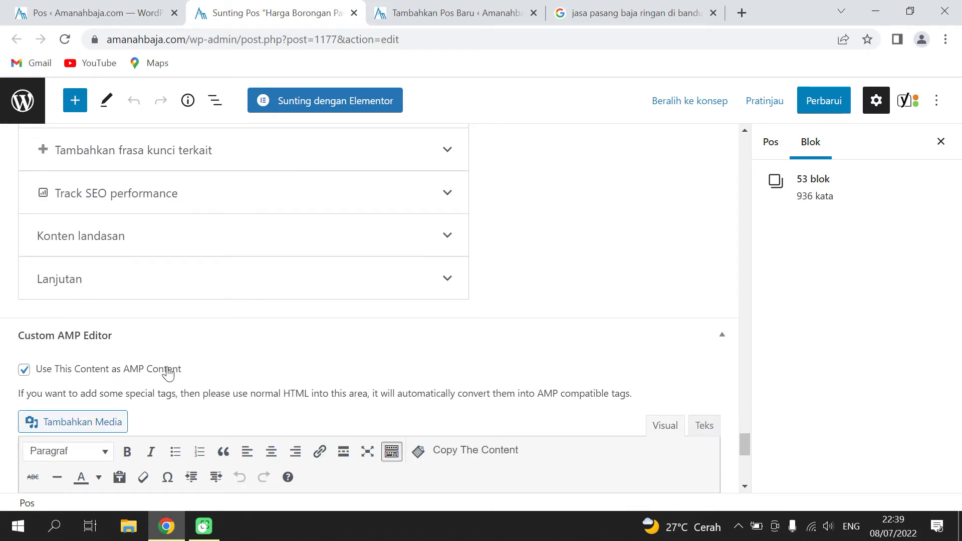
{"action": "scroll", "coordinate": [184, 359], "scroll_direction": "down", "scroll_amount": 5}
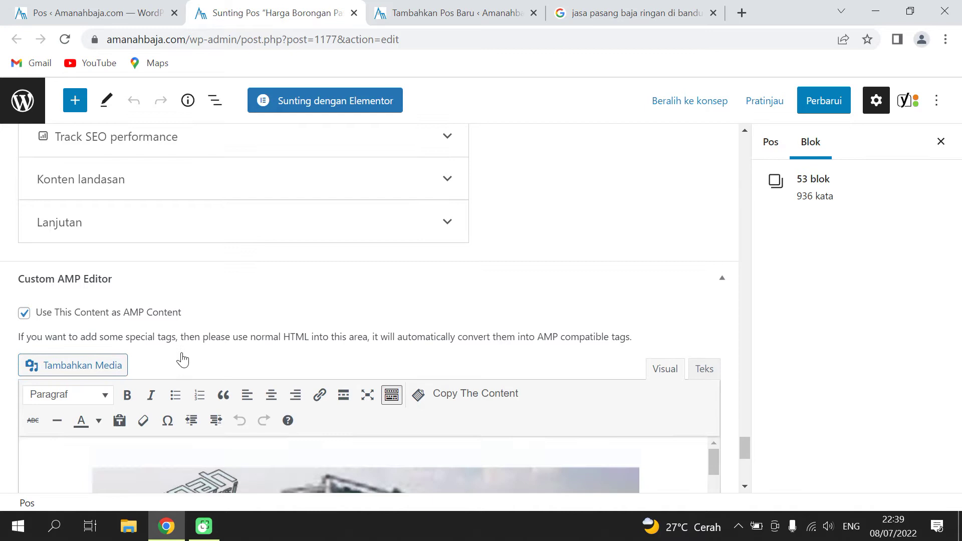
{"action": "scroll", "coordinate": [204, 345], "scroll_direction": "up", "scroll_amount": 1}
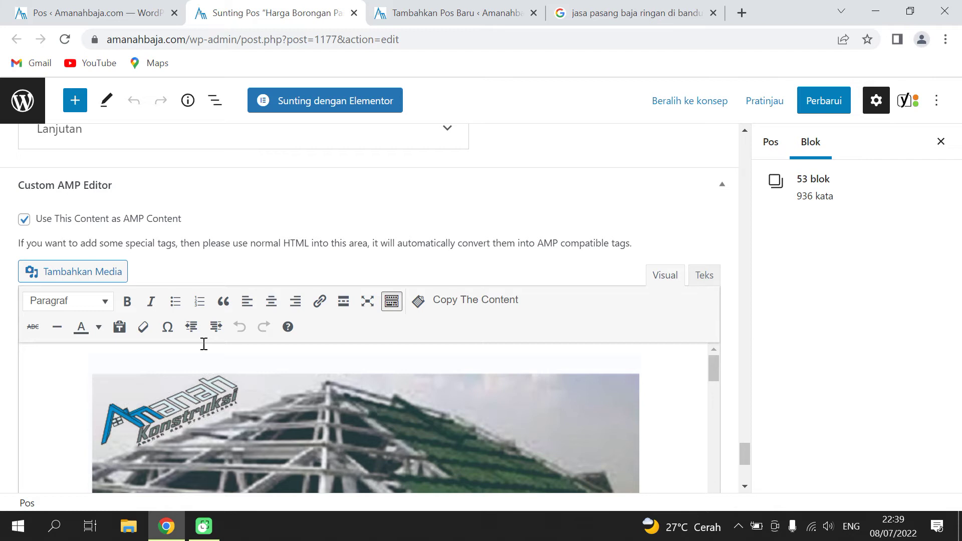
{"action": "scroll", "coordinate": [203, 350], "scroll_direction": "down", "scroll_amount": 10}
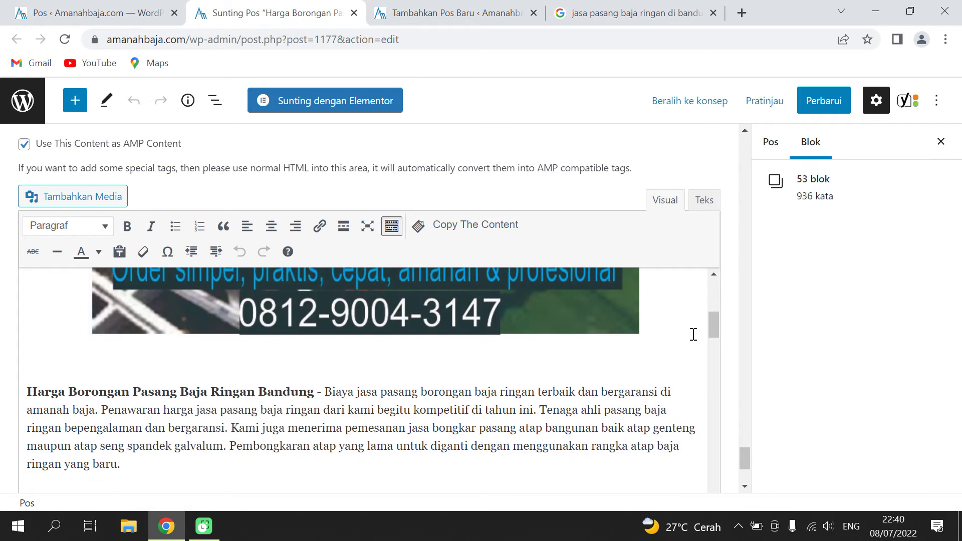
{"action": "scroll", "coordinate": [692, 334], "scroll_direction": "up", "scroll_amount": 5}
{"action": "scroll", "coordinate": [691, 334], "scroll_direction": "down", "scroll_amount": 5}
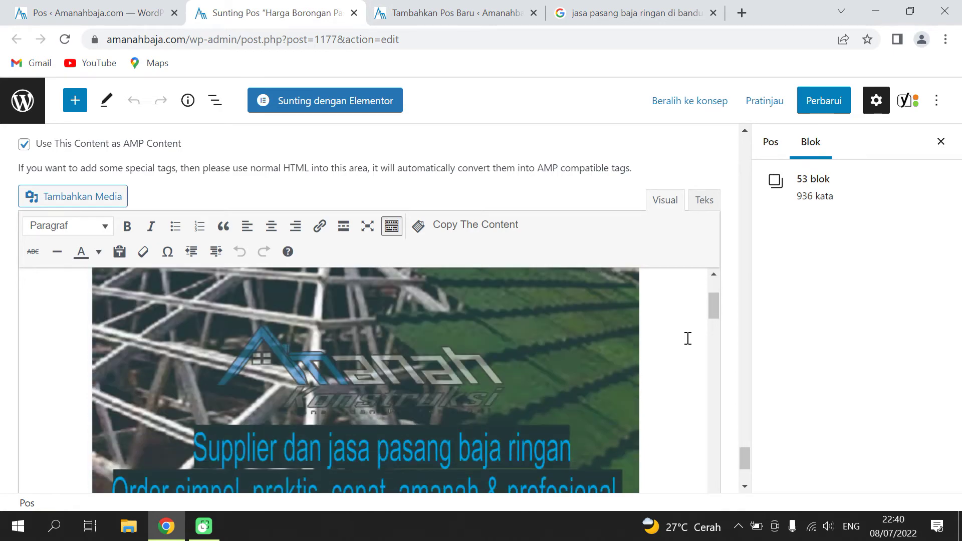
Return from the Bandung post to the new Cileunyi post and examine its Custom AMP Editor section.
{"action": "left_click_drag", "start_coordinate": [743, 451], "coordinate": [742, 470]}
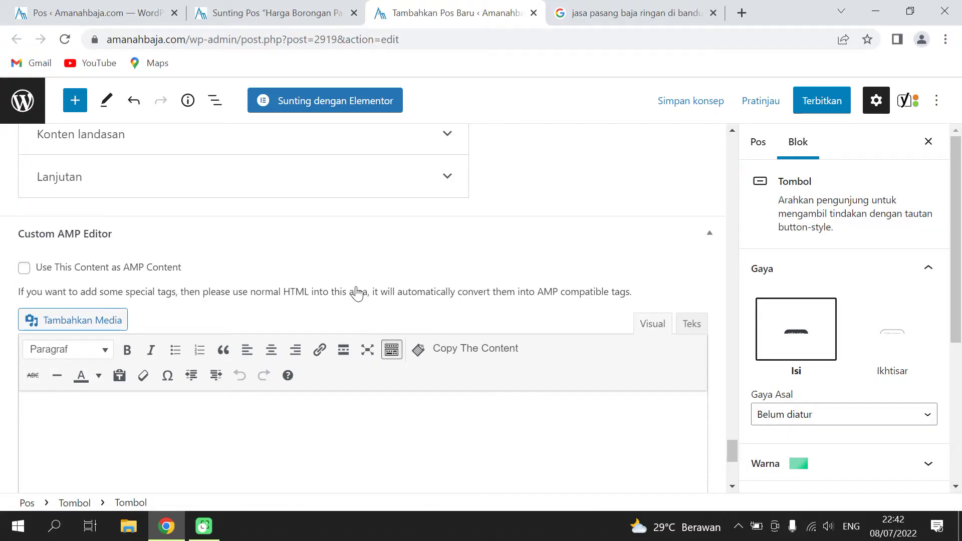
{"action": "scroll", "coordinate": [358, 293], "scroll_direction": "up", "scroll_amount": 2}
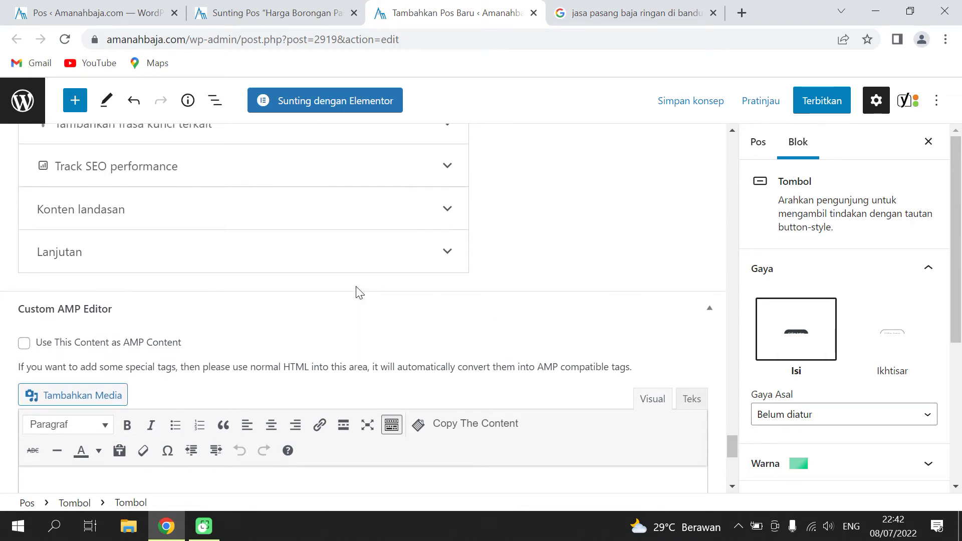
{"action": "scroll", "coordinate": [358, 292], "scroll_direction": "up", "scroll_amount": 2}
{"action": "scroll", "coordinate": [356, 286], "scroll_direction": "down", "scroll_amount": 8}
{"action": "scroll", "coordinate": [357, 286], "scroll_direction": "up", "scroll_amount": 7}
{"action": "scroll", "coordinate": [360, 292], "scroll_direction": "down", "scroll_amount": 4}
{"action": "scroll", "coordinate": [361, 283], "scroll_direction": "up", "scroll_amount": 2}
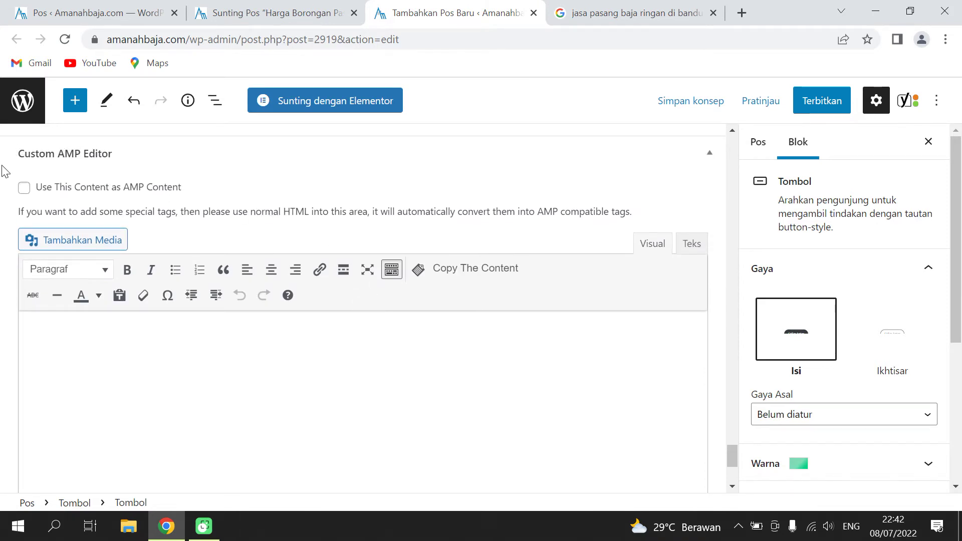
Check the Cileunyi post's Yoast analysis, closing paragraphs and focus keyphrase, and return to its AMP editor area.
{"action": "scroll", "coordinate": [360, 253], "scroll_direction": "up", "scroll_amount": 15}
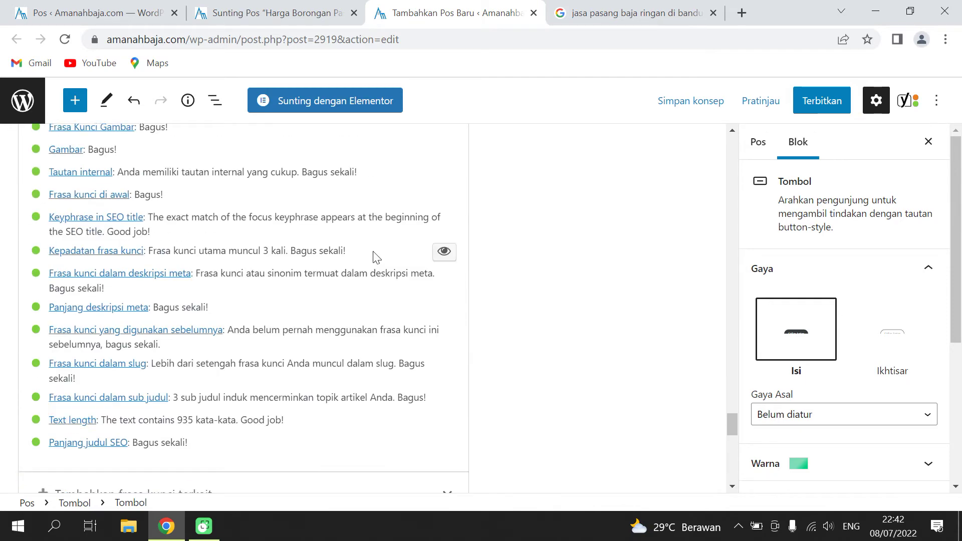
{"action": "scroll", "coordinate": [370, 285], "scroll_direction": "up", "scroll_amount": 10}
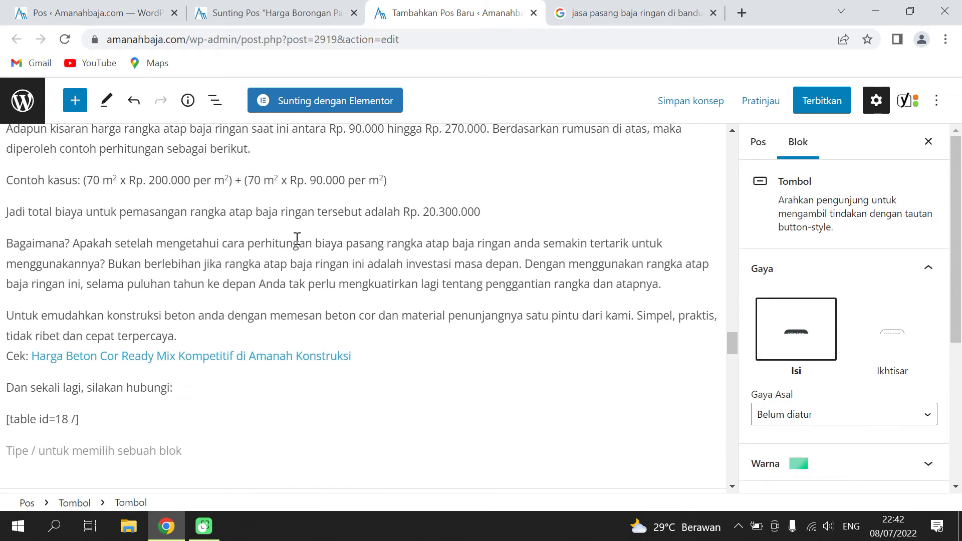
{"action": "scroll", "coordinate": [113, 248], "scroll_direction": "down", "scroll_amount": 10}
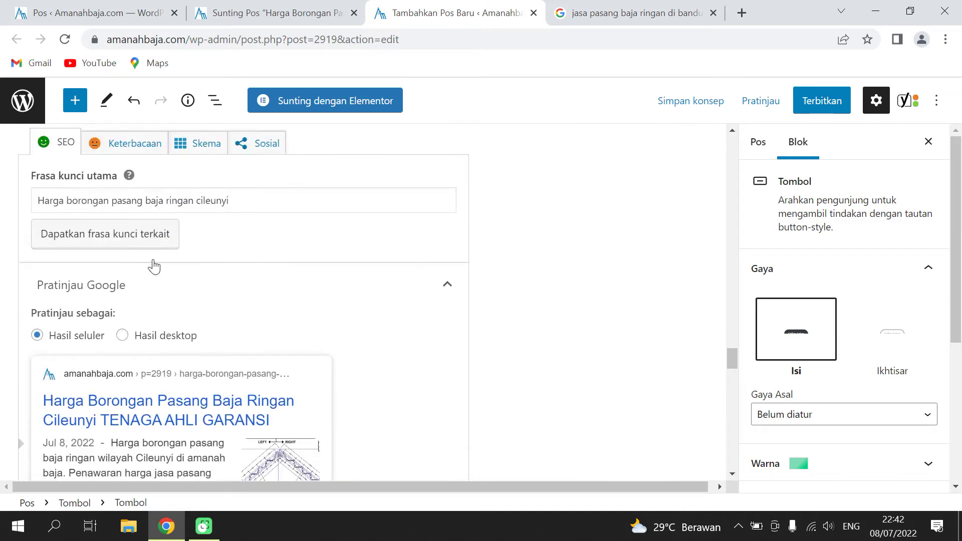
{"action": "scroll", "coordinate": [202, 304], "scroll_direction": "down", "scroll_amount": 5}
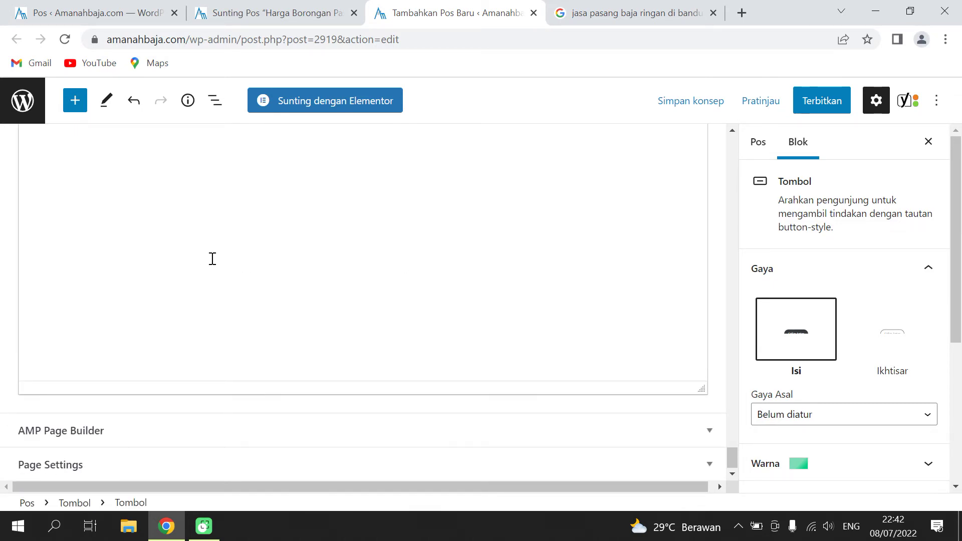
{"action": "scroll", "coordinate": [79, 259], "scroll_direction": "up", "scroll_amount": 3}
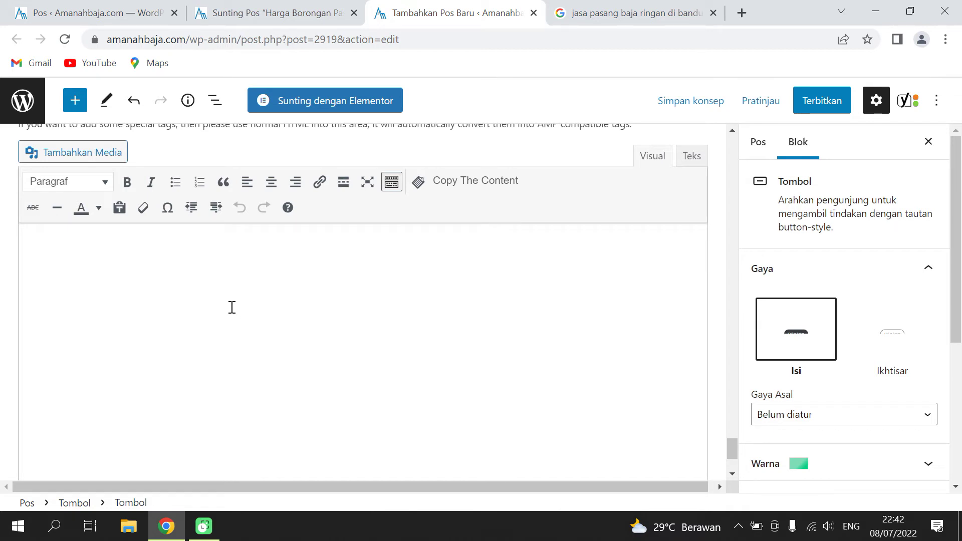
{"action": "scroll", "coordinate": [418, 275], "scroll_direction": "up", "scroll_amount": 1}
{"action": "scroll", "coordinate": [427, 296], "scroll_direction": "down", "scroll_amount": 10}
{"action": "scroll", "coordinate": [419, 287], "scroll_direction": "up", "scroll_amount": 6}
Look through the Cileunyi article from the cost calculation section up to its title, introduction and embedded video.
{"action": "scroll", "coordinate": [415, 299], "scroll_direction": "up", "scroll_amount": 15}
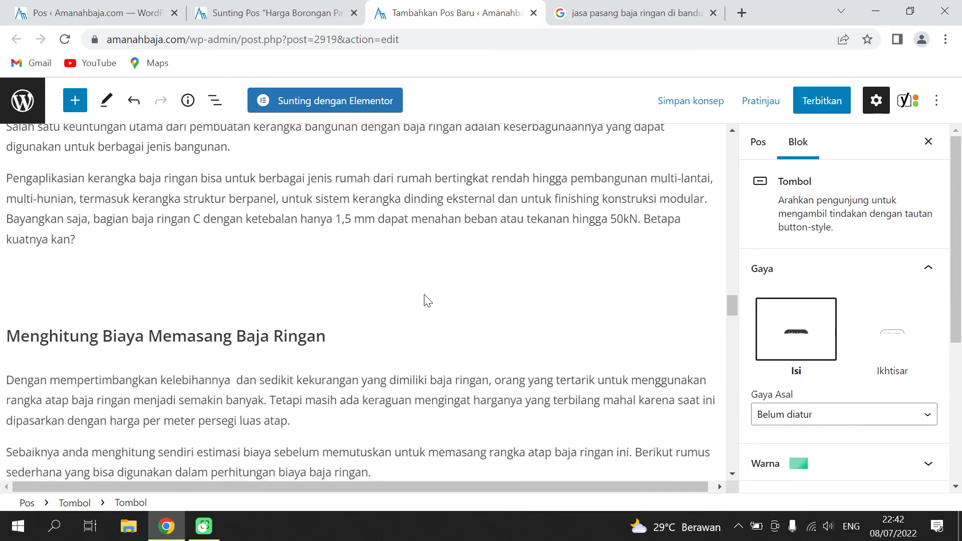
{"action": "scroll", "coordinate": [425, 298], "scroll_direction": "up", "scroll_amount": 12}
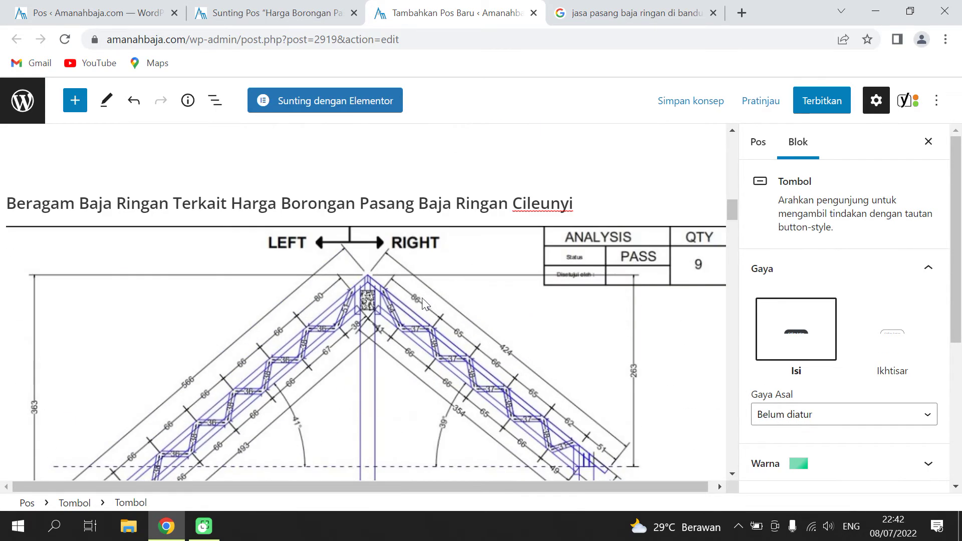
{"action": "scroll", "coordinate": [370, 413], "scroll_direction": "down", "scroll_amount": 3}
{"action": "scroll", "coordinate": [475, 265], "scroll_direction": "up", "scroll_amount": 8}
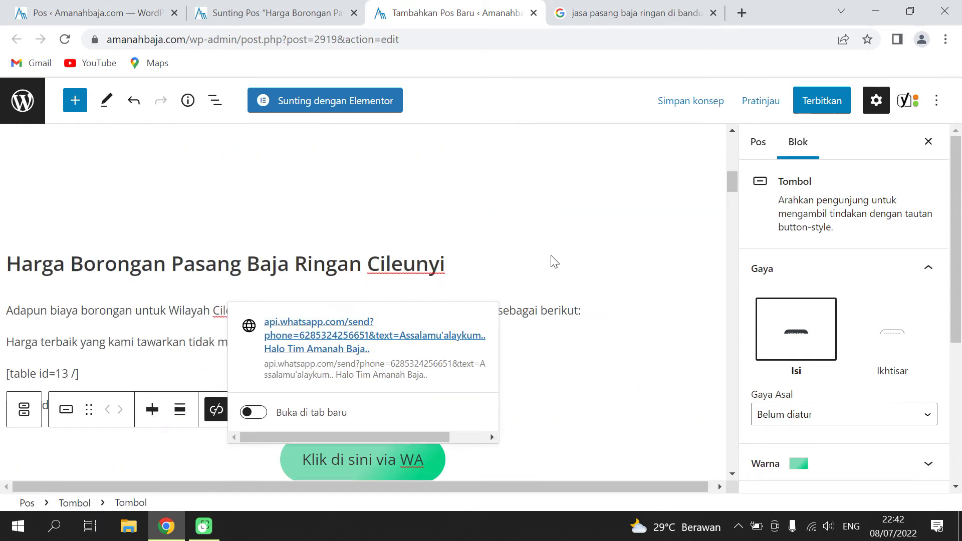
{"action": "scroll", "coordinate": [122, 260], "scroll_direction": "up", "scroll_amount": 3}
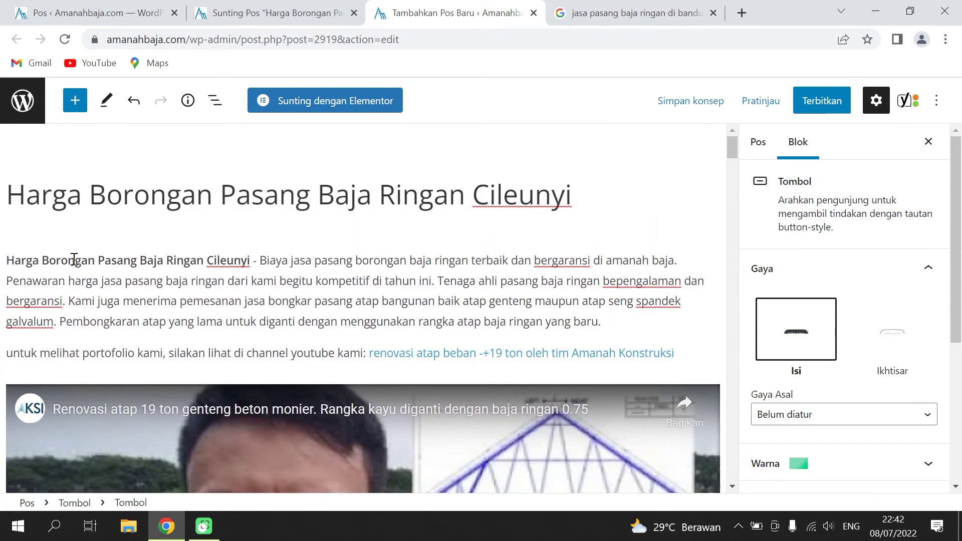
{"action": "scroll", "coordinate": [329, 260], "scroll_direction": "down", "scroll_amount": 15}
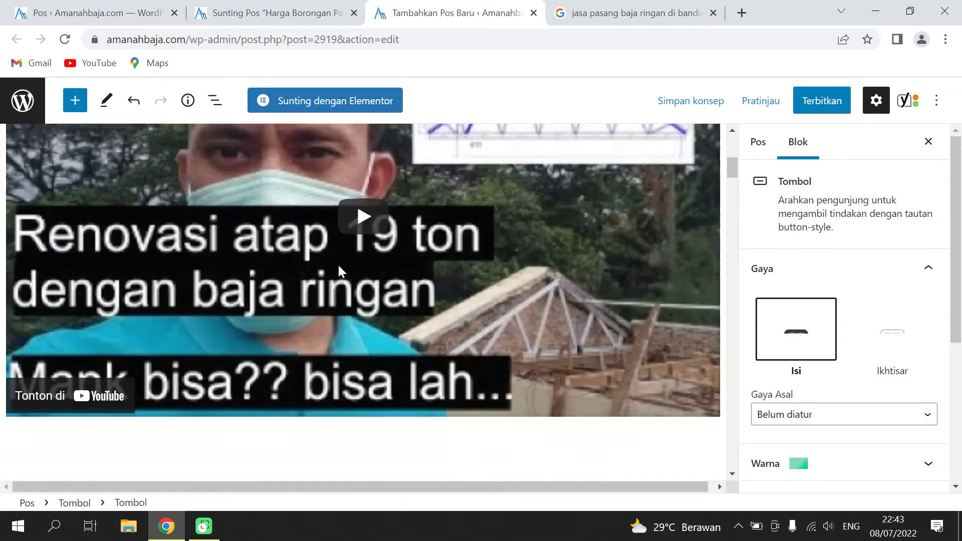
{"action": "left_click_drag", "start_coordinate": [730, 246], "coordinate": [728, 135]}
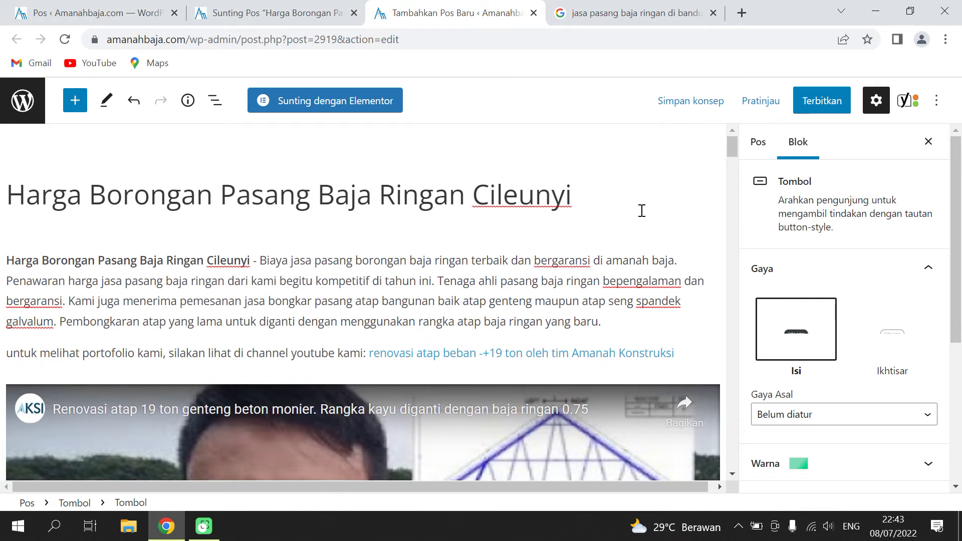
In the post-level settings, set Show AMP for Current Post to Hide for the Cileunyi post.
{"action": "left_click", "coordinate": [758, 145]}
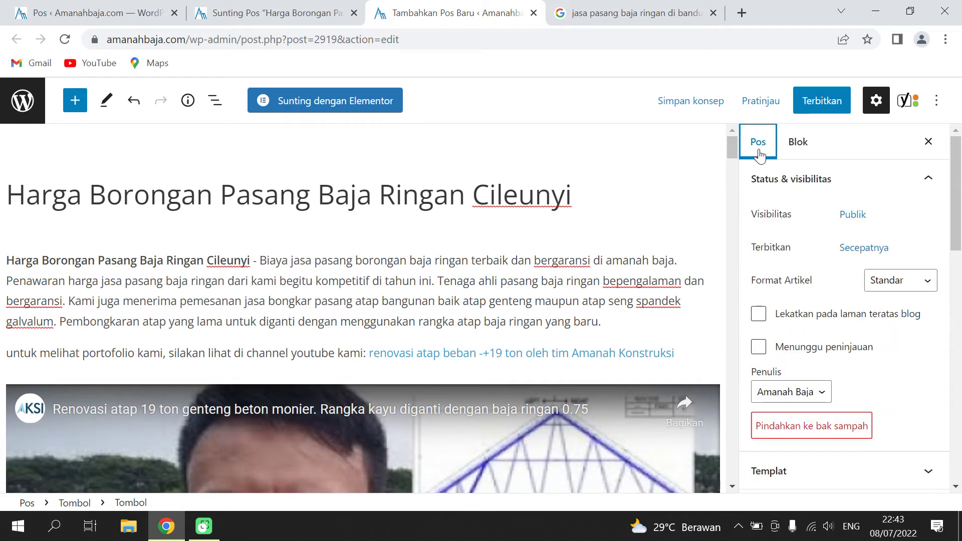
{"action": "scroll", "coordinate": [799, 262], "scroll_direction": "down", "scroll_amount": 10}
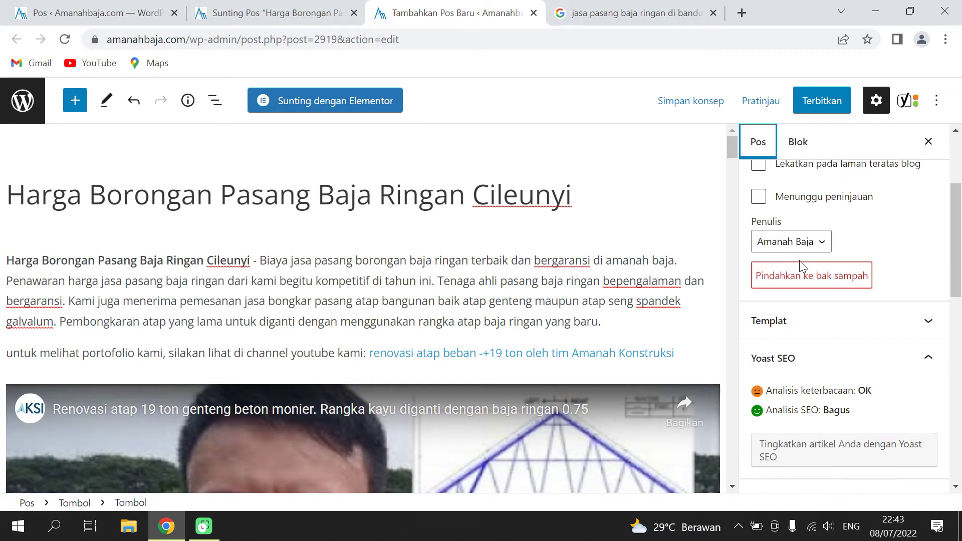
{"action": "scroll", "coordinate": [792, 251], "scroll_direction": "up", "scroll_amount": 10}
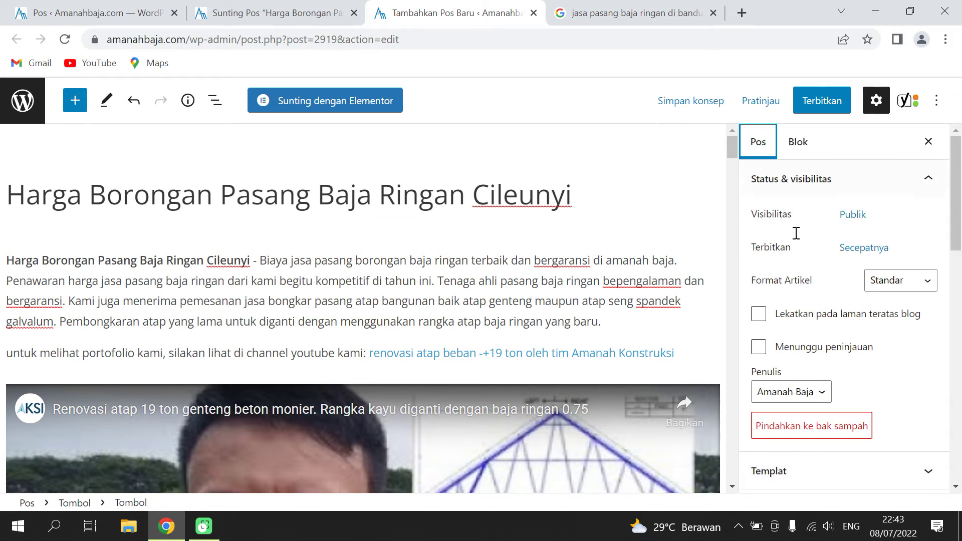
{"action": "scroll", "coordinate": [818, 307], "scroll_direction": "down", "scroll_amount": 10}
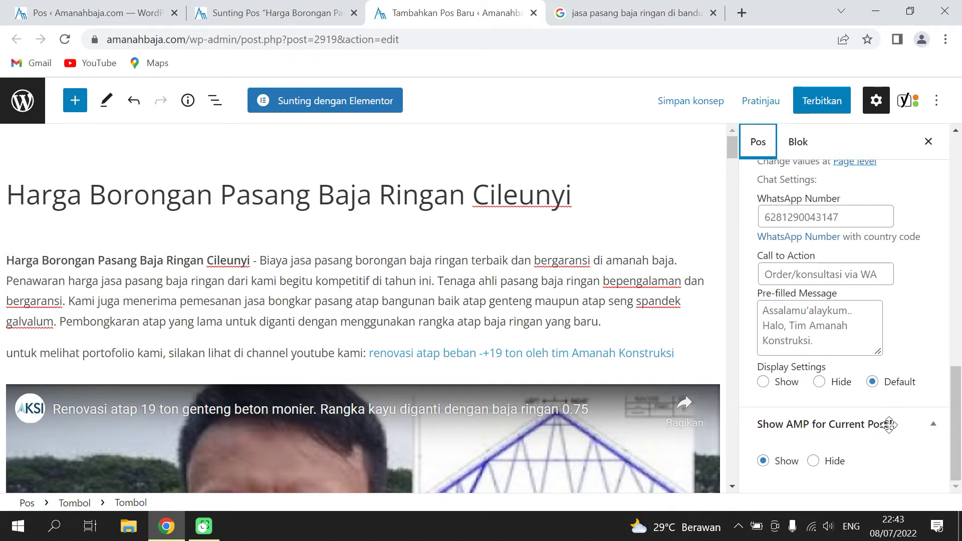
{"action": "left_click", "coordinate": [813, 461]}
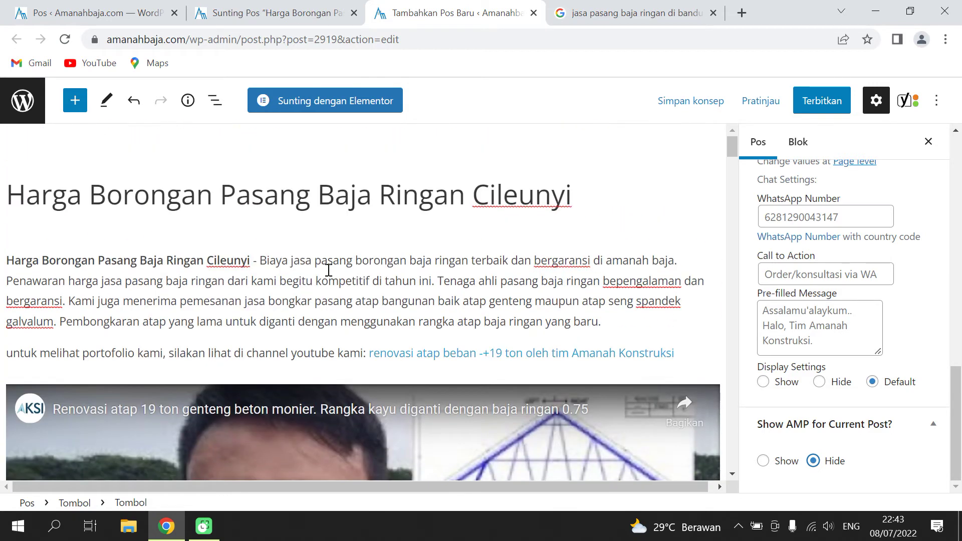
Review the whole Cileunyi article from the introduction through the price table and WhatsApp button to the Yoast SEO section.
{"action": "scroll", "coordinate": [327, 272], "scroll_direction": "down", "scroll_amount": 1}
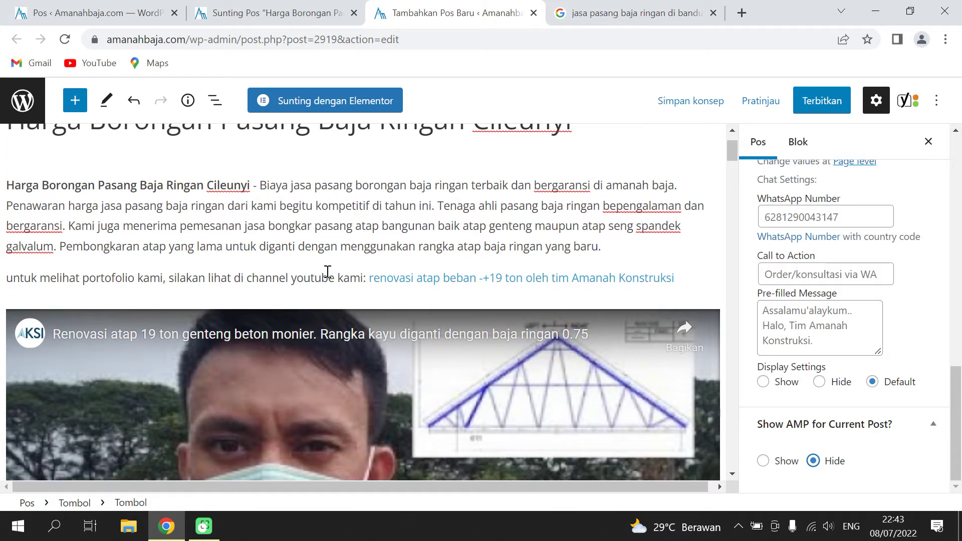
{"action": "scroll", "coordinate": [327, 271], "scroll_direction": "down", "scroll_amount": 4}
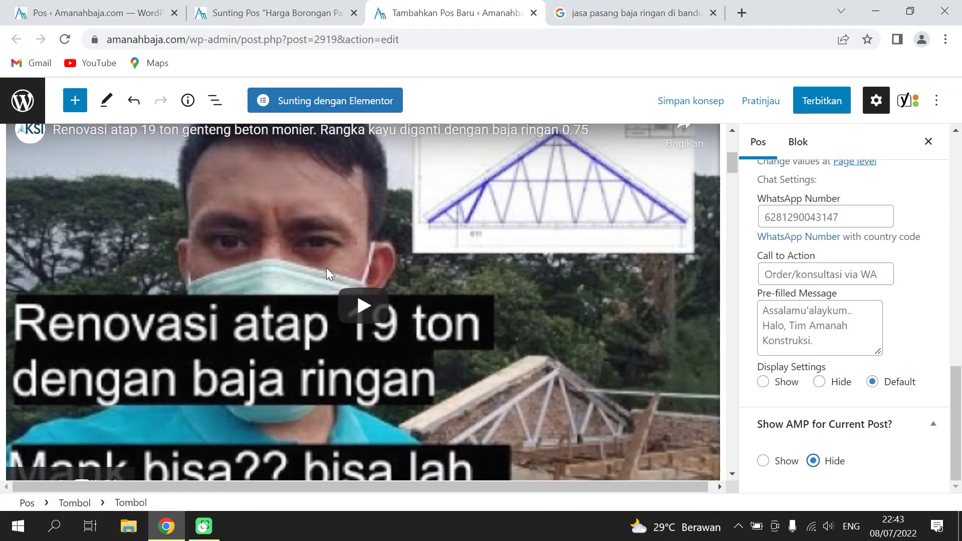
{"action": "scroll", "coordinate": [325, 272], "scroll_direction": "down", "scroll_amount": 9}
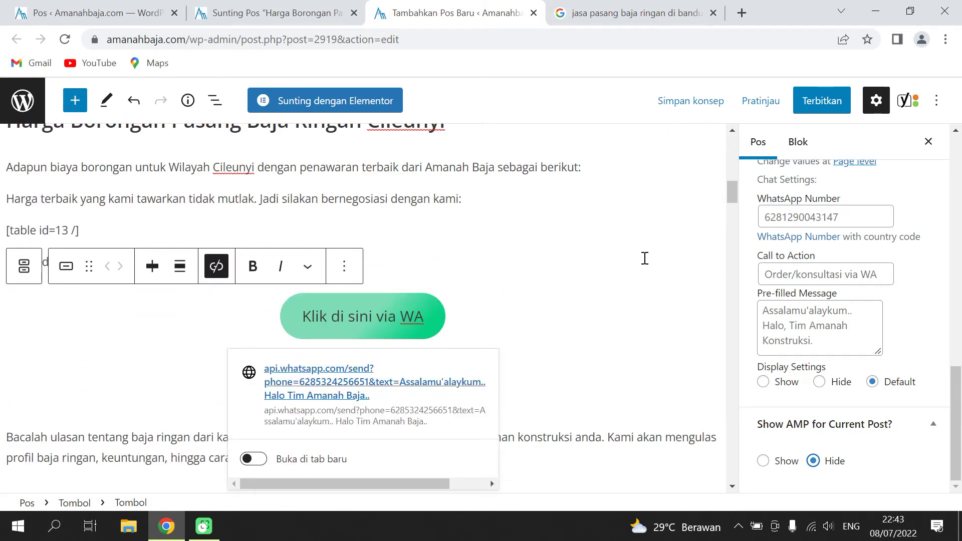
{"action": "scroll", "coordinate": [645, 258], "scroll_direction": "down", "scroll_amount": 10}
{"action": "scroll", "coordinate": [631, 267], "scroll_direction": "down", "scroll_amount": 15}
{"action": "scroll", "coordinate": [627, 279], "scroll_direction": "down", "scroll_amount": 6}
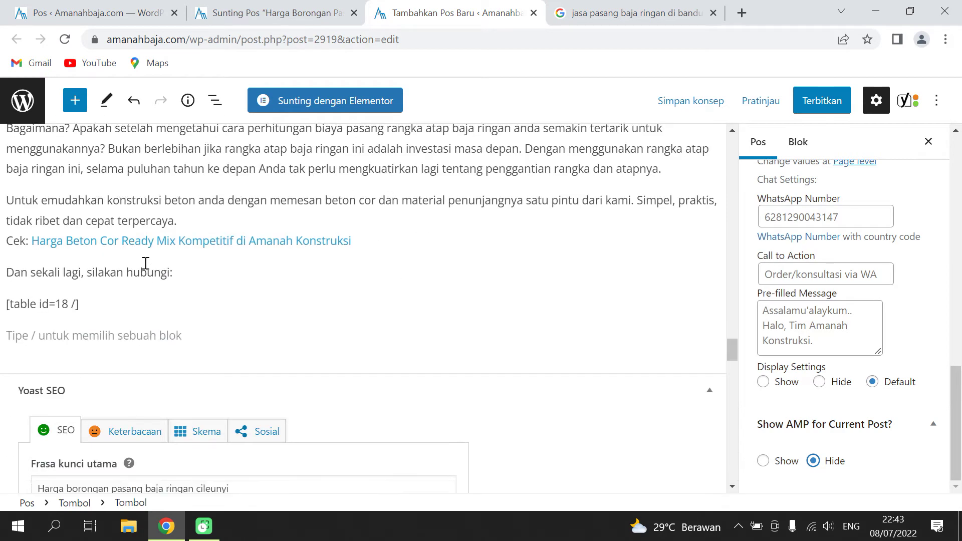
{"action": "scroll", "coordinate": [373, 286], "scroll_direction": "down", "scroll_amount": 4}
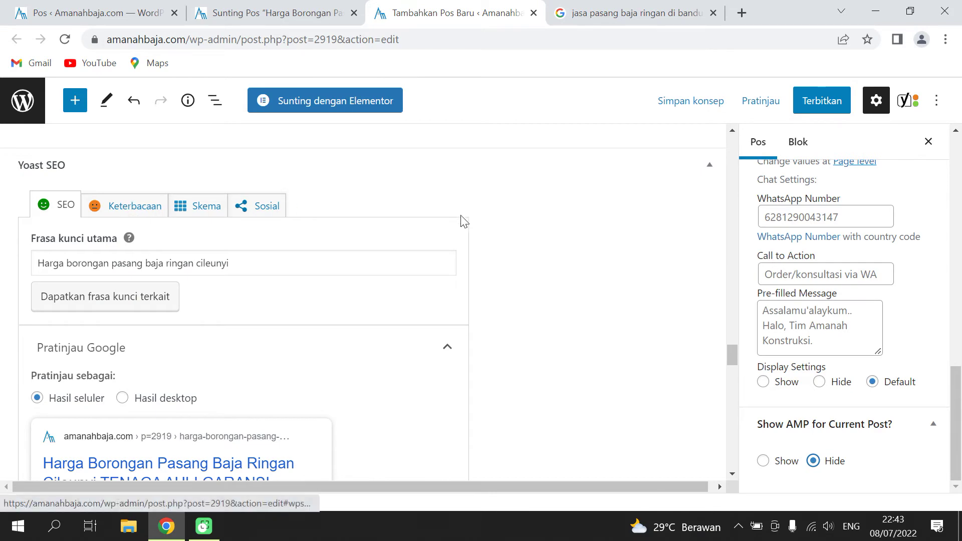
{"action": "scroll", "coordinate": [464, 222], "scroll_direction": "down", "scroll_amount": 3}
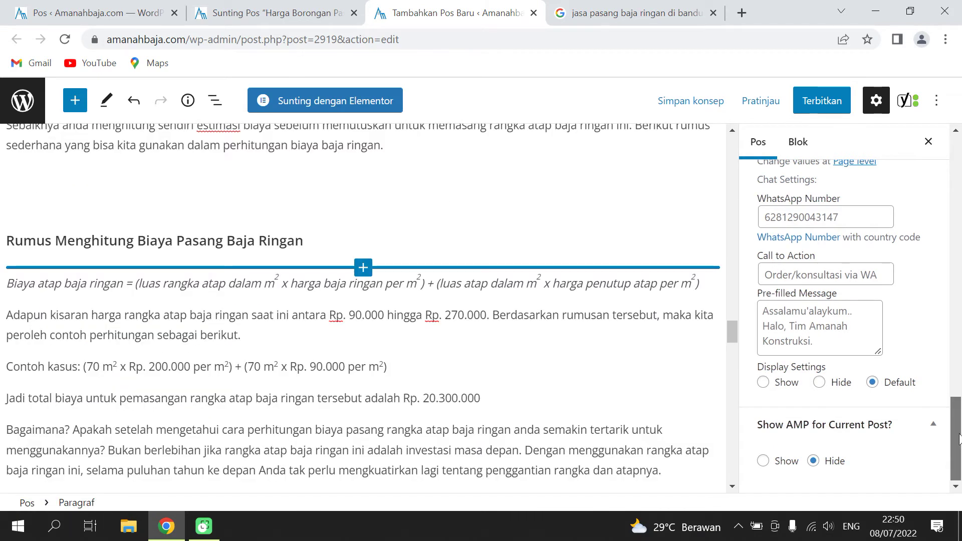
Return to the start of the Cileunyi post, publish it and close the post-publish summary.
{"action": "left_click_drag", "start_coordinate": [958, 439], "coordinate": [937, 156]}
{"action": "scroll", "coordinate": [391, 250], "scroll_direction": "up", "scroll_amount": 15}
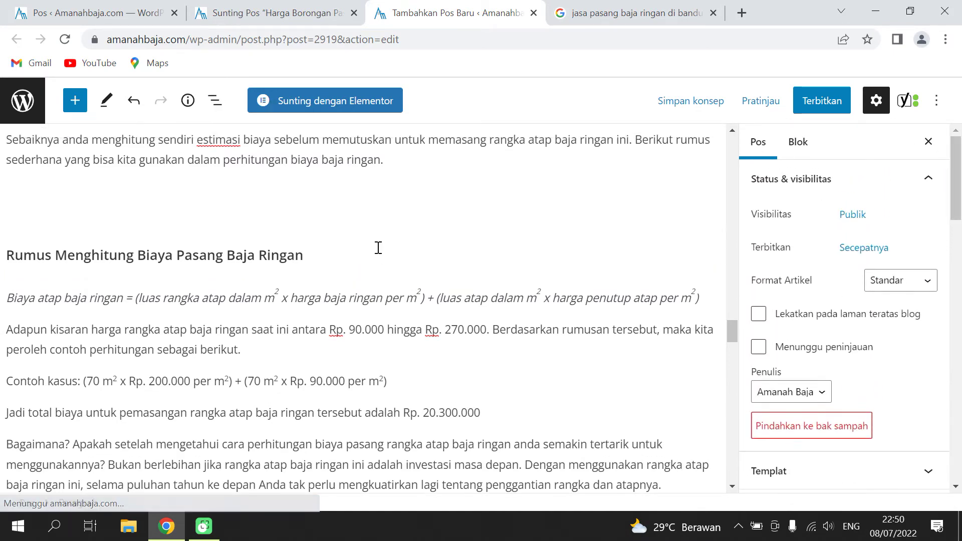
{"action": "scroll", "coordinate": [402, 262], "scroll_direction": "up", "scroll_amount": 10}
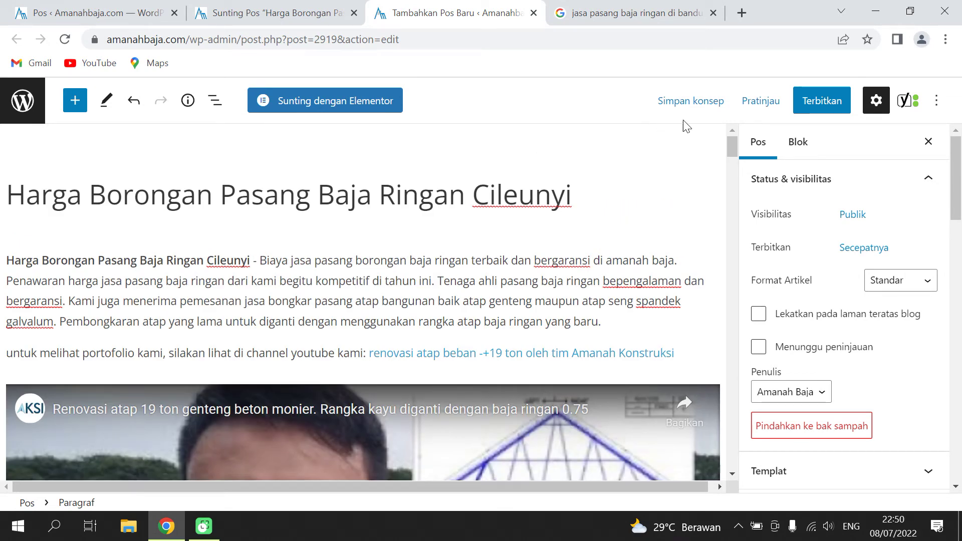
{"action": "left_click", "coordinate": [814, 109]}
{"action": "left_click", "coordinate": [814, 109]}
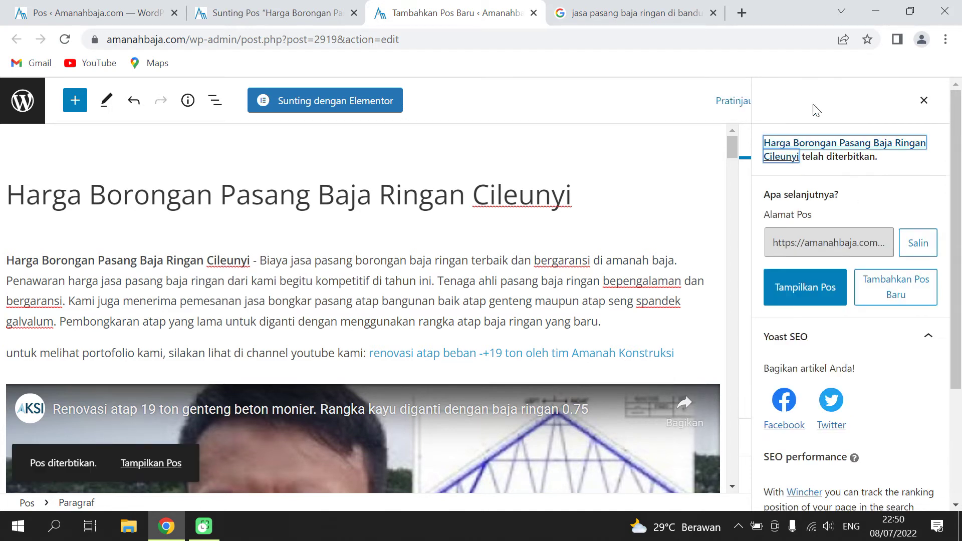
{"action": "left_click", "coordinate": [924, 103]}
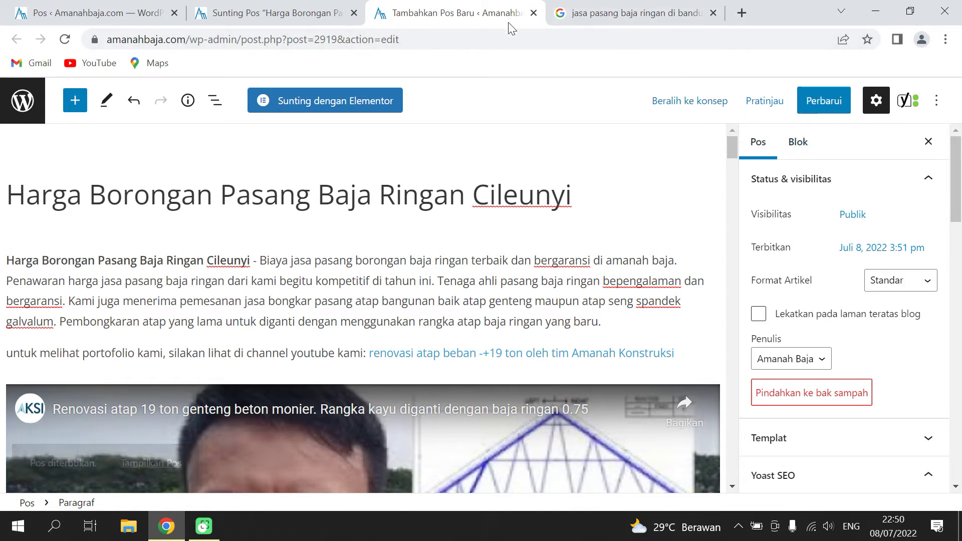
Open the list of all posts and find the entry of the newly published Cileunyi post.
{"action": "left_click", "coordinate": [74, 20]}
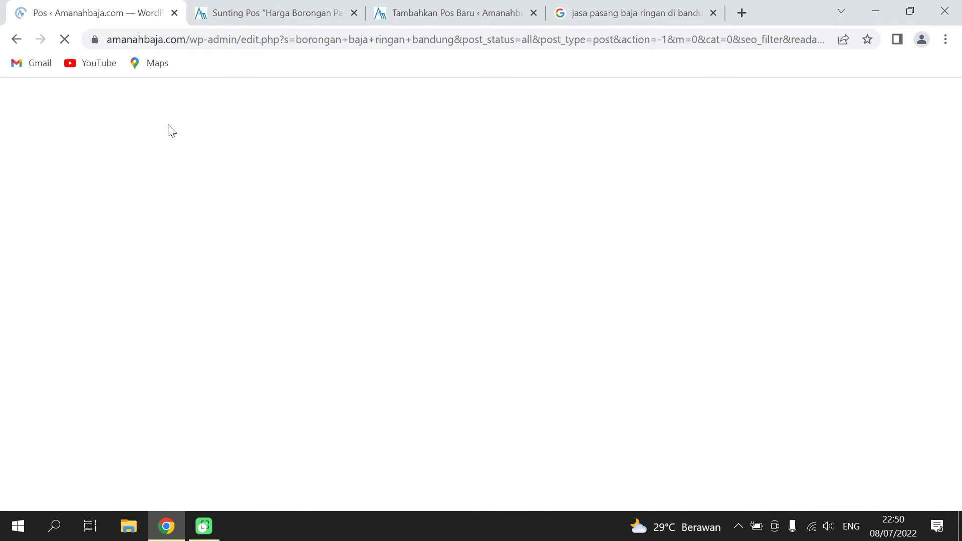
{"action": "left_click", "coordinate": [53, 187]}
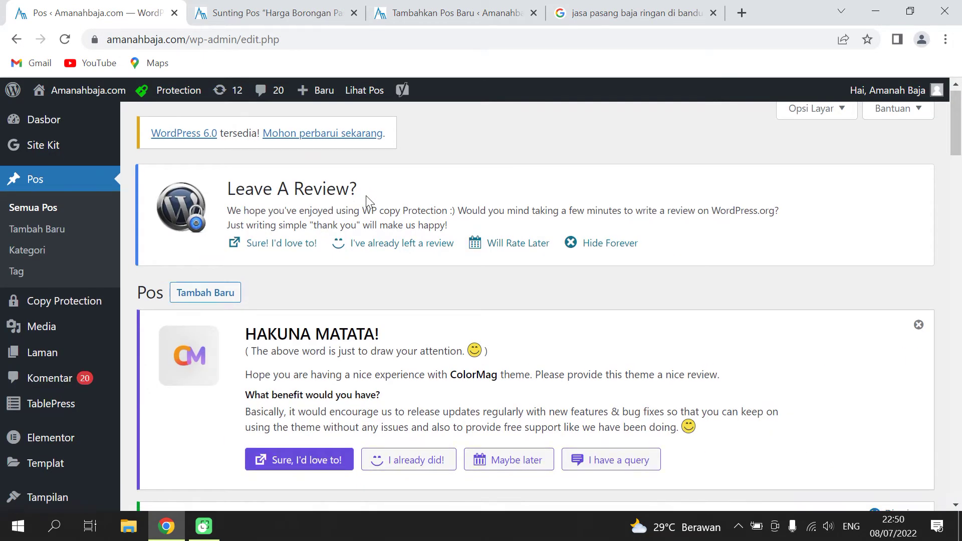
{"action": "scroll", "coordinate": [368, 201], "scroll_direction": "down", "scroll_amount": 15}
{"action": "scroll", "coordinate": [339, 254], "scroll_direction": "down", "scroll_amount": 10}
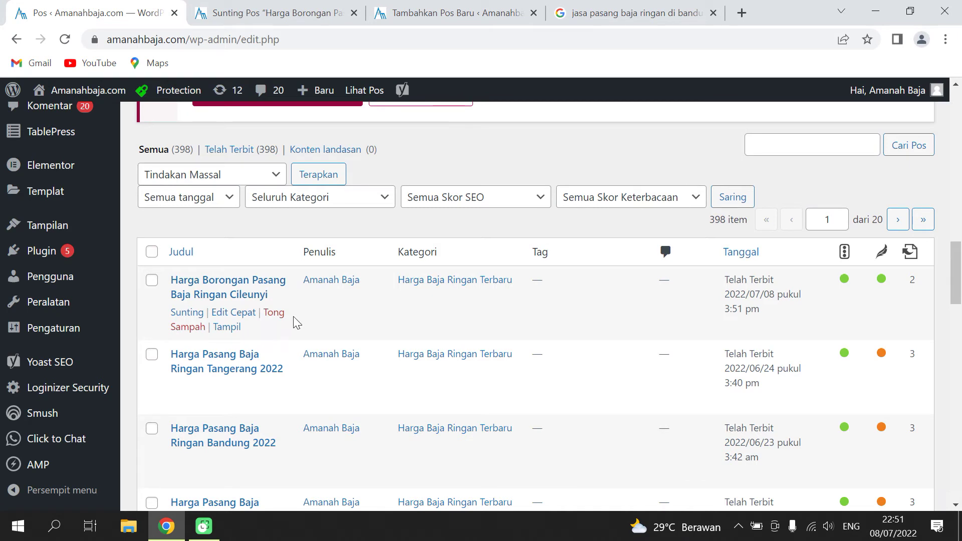
{"action": "scroll", "coordinate": [473, 293], "scroll_direction": "down", "scroll_amount": 1}
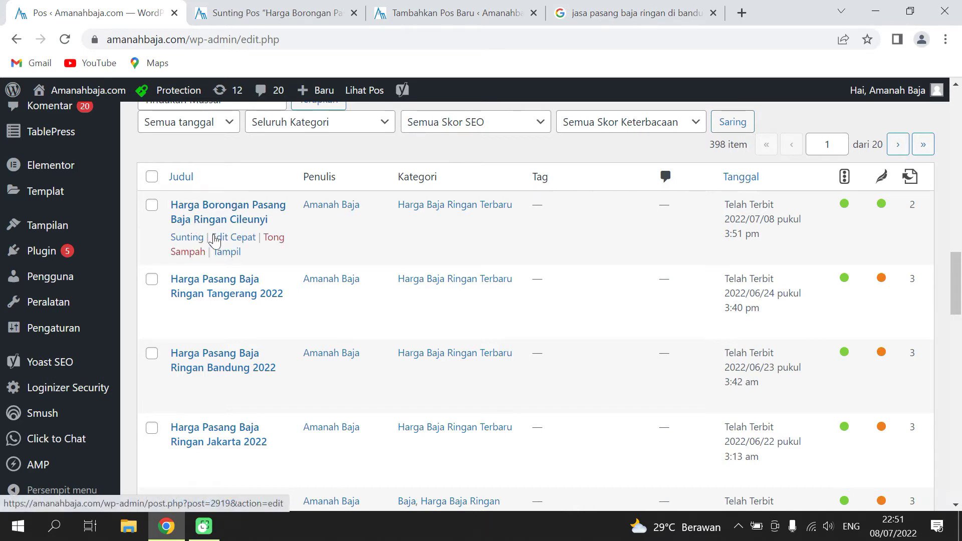
Open the live view of the published Cileunyi post in a new tab and switch to the Bandung post's editor.
{"action": "right_click", "coordinate": [226, 252]}
{"action": "key", "text": "Escape"}
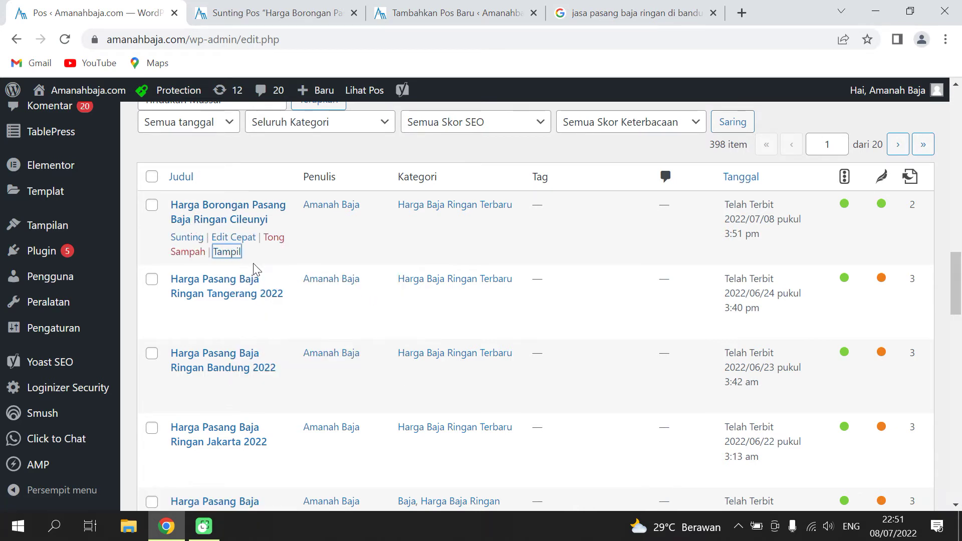
{"action": "left_click", "coordinate": [396, 13]}
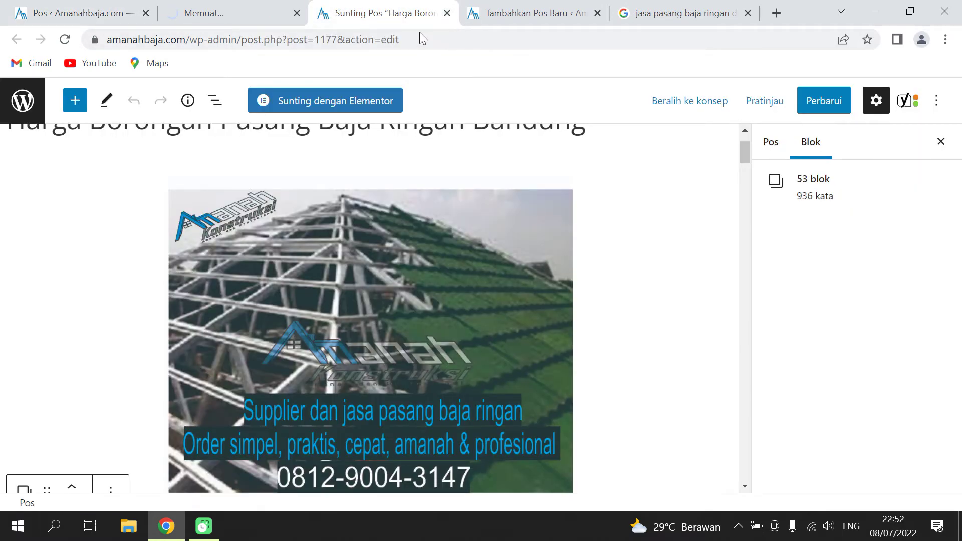
Close the Bandung and Cileunyi post editors and look over the opening part of the live Cileunyi post.
{"action": "left_click", "coordinate": [447, 13]}
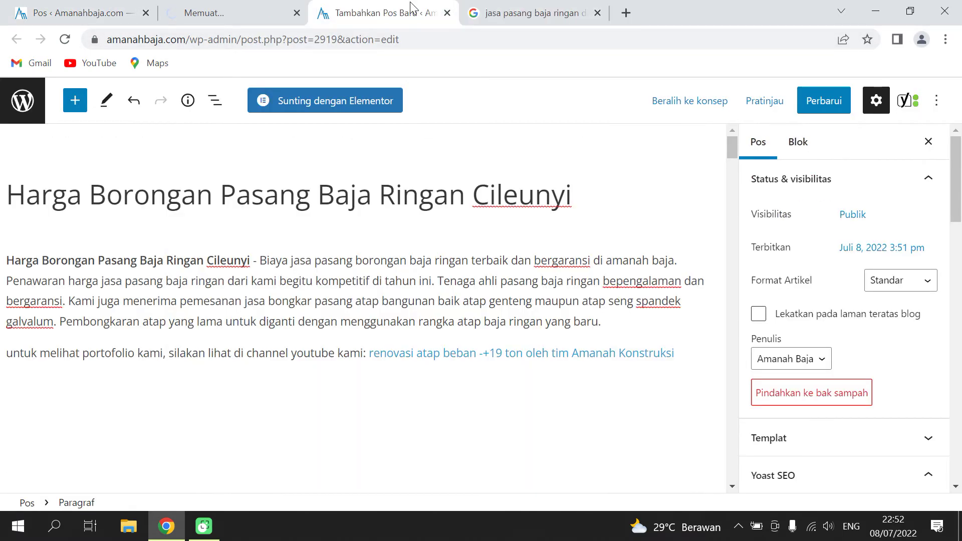
{"action": "left_click", "coordinate": [447, 13]}
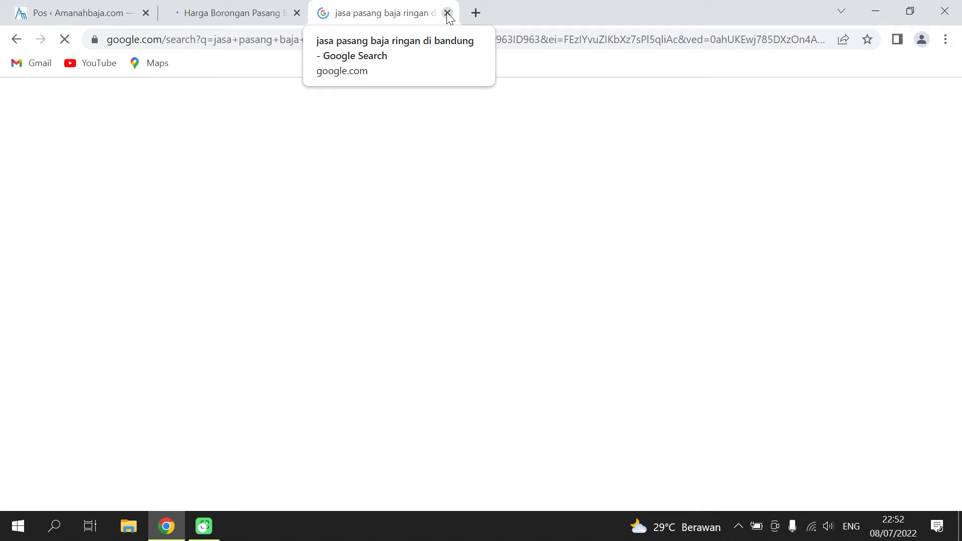
{"action": "left_click", "coordinate": [249, 18]}
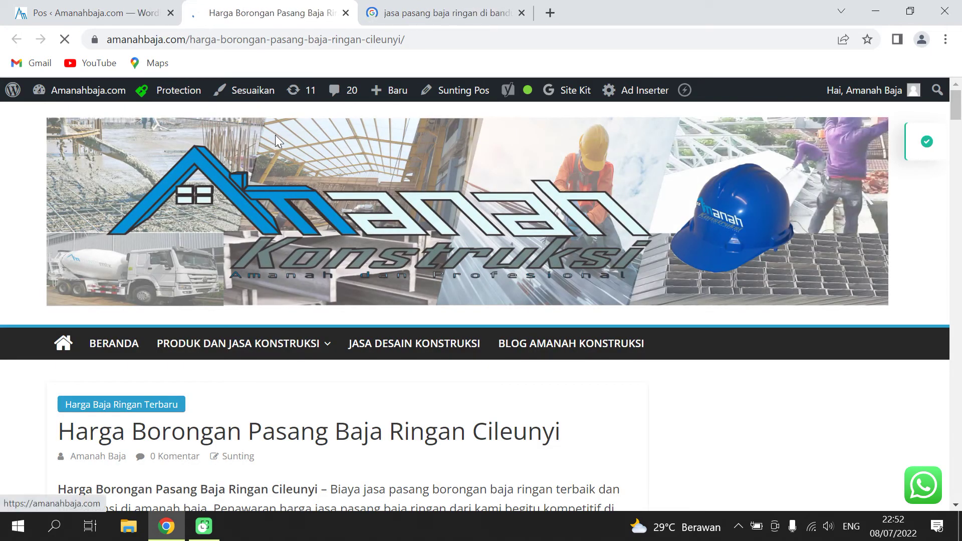
{"action": "scroll", "coordinate": [326, 209], "scroll_direction": "down", "scroll_amount": 15}
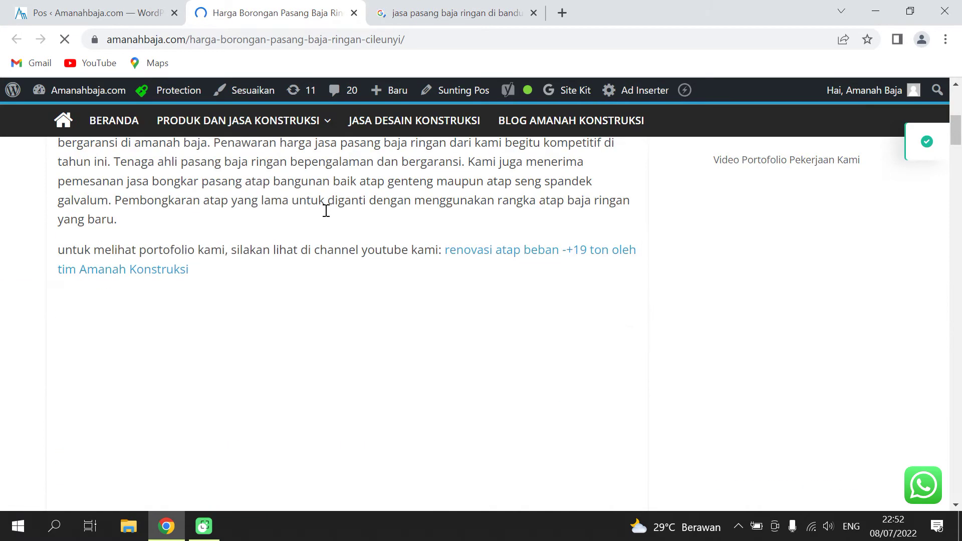
{"action": "scroll", "coordinate": [326, 210], "scroll_direction": "down", "scroll_amount": 10}
{"action": "scroll", "coordinate": [329, 208], "scroll_direction": "up", "scroll_amount": 20}
{"action": "scroll", "coordinate": [333, 207], "scroll_direction": "up", "scroll_amount": 8}
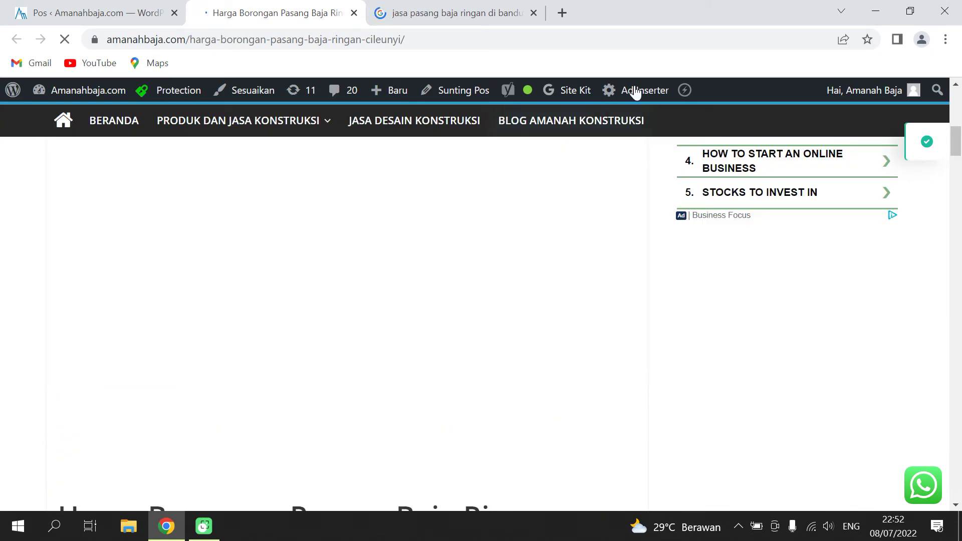
Search Google for "google search console" in a new browser tab.
{"action": "left_click", "coordinate": [562, 14]}
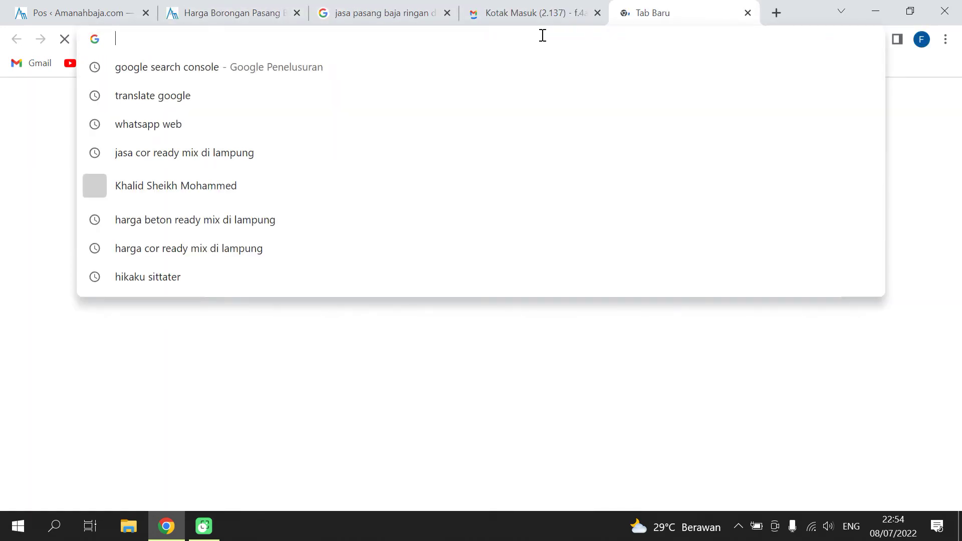
{"action": "type", "text": "gogg"}
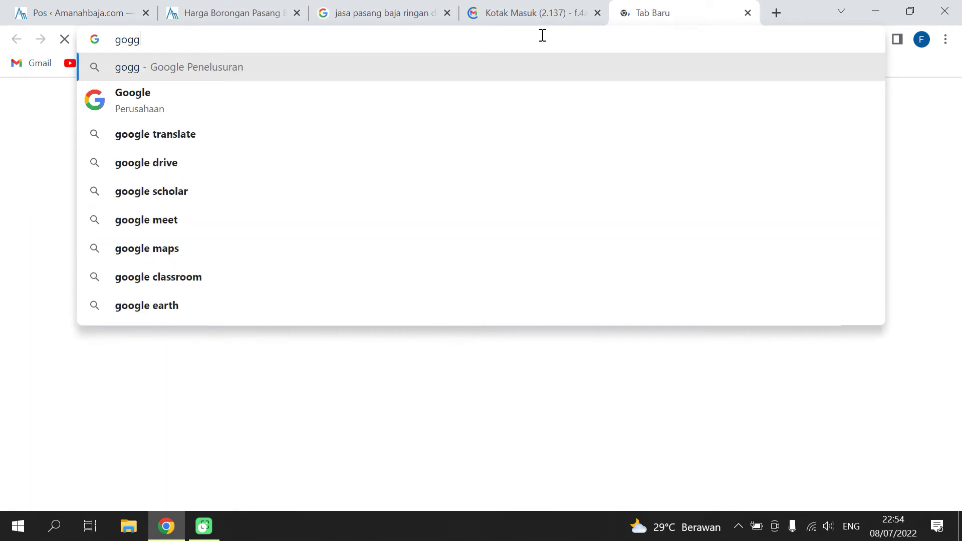
{"action": "key", "text": "BackSpace"}
{"action": "key", "text": "BackSpace"}
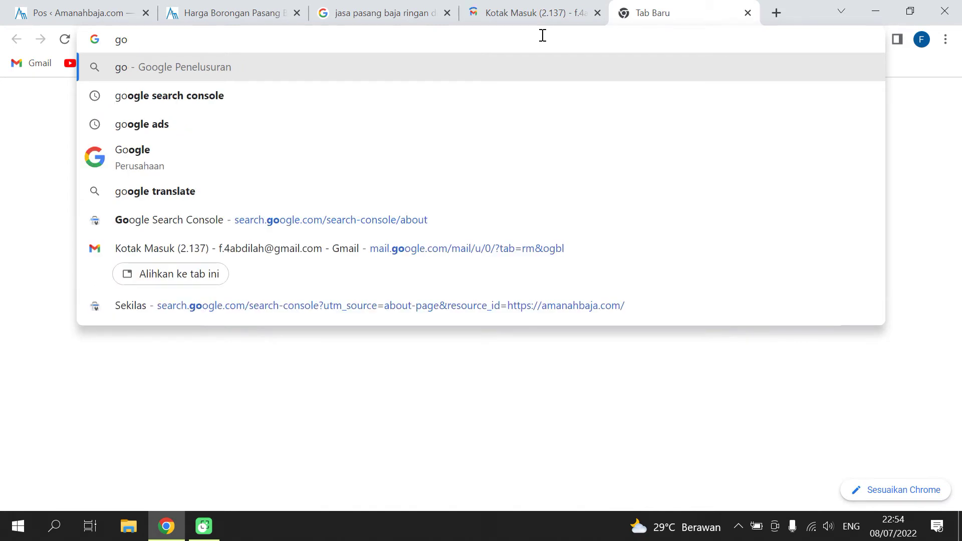
{"action": "type", "text": "ogle search console"}
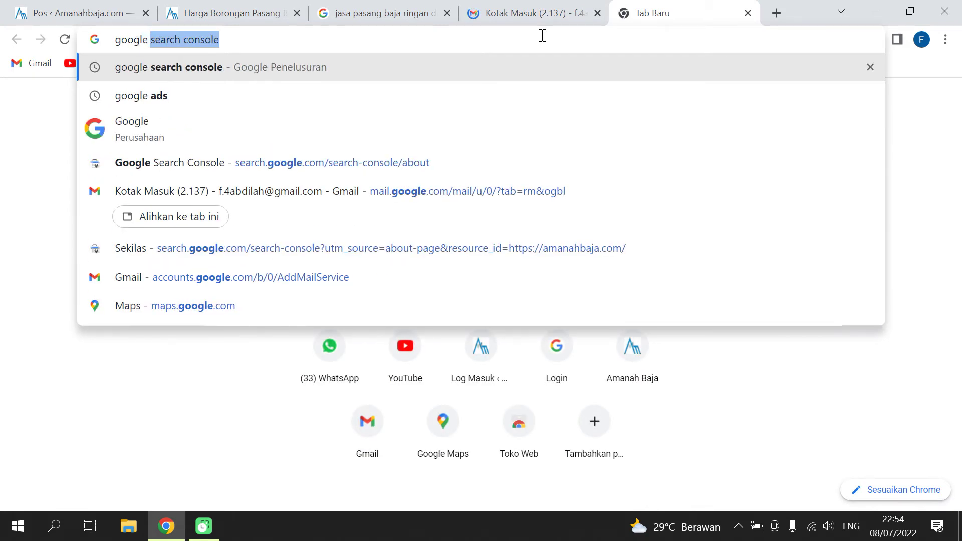
{"action": "key", "text": "Right"}
{"action": "key", "text": "Return"}
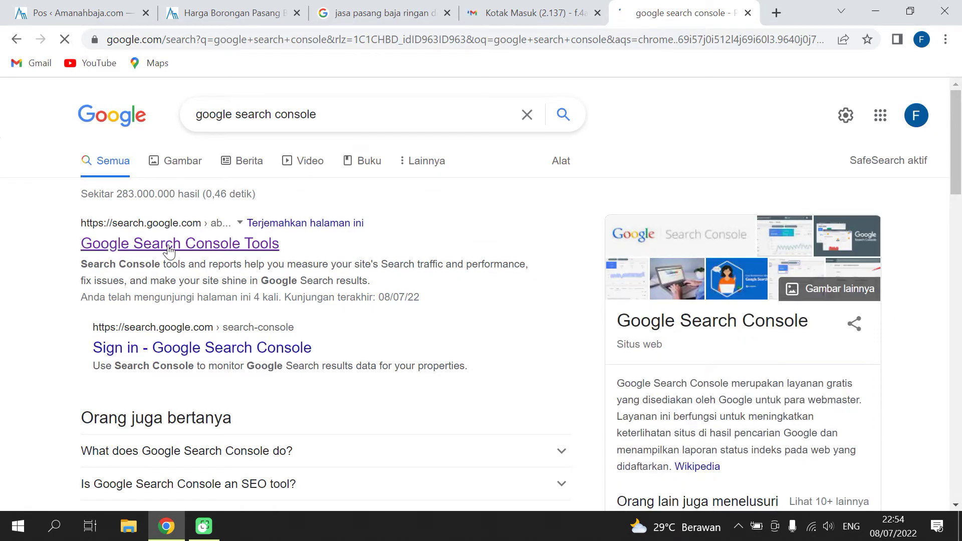
{"action": "left_click", "coordinate": [171, 247]}
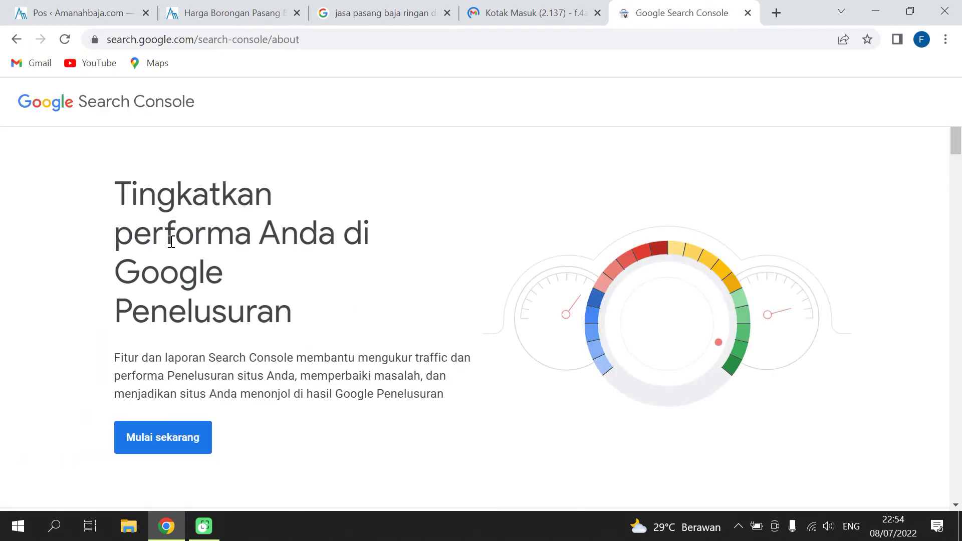
{"action": "left_click", "coordinate": [174, 440]}
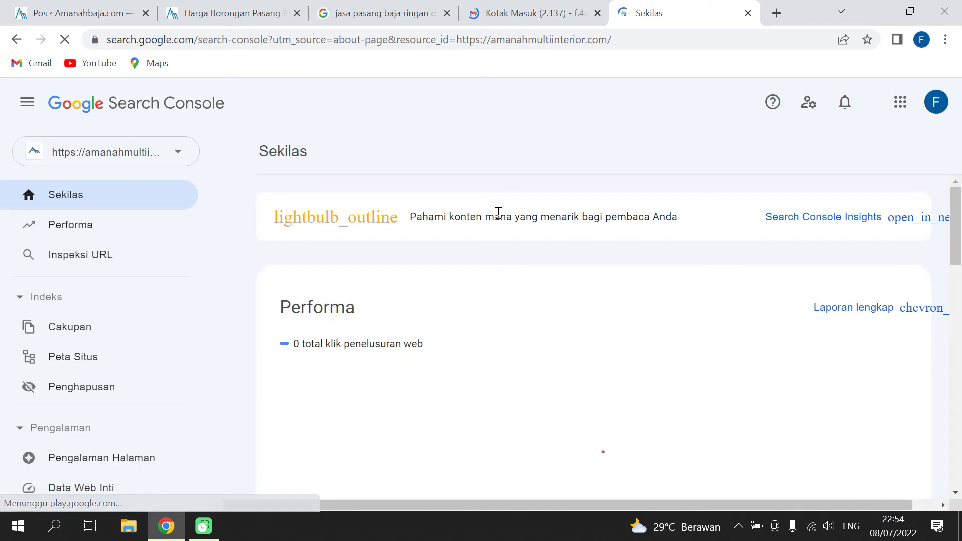
{"action": "scroll", "coordinate": [510, 204], "scroll_direction": "down", "scroll_amount": 3}
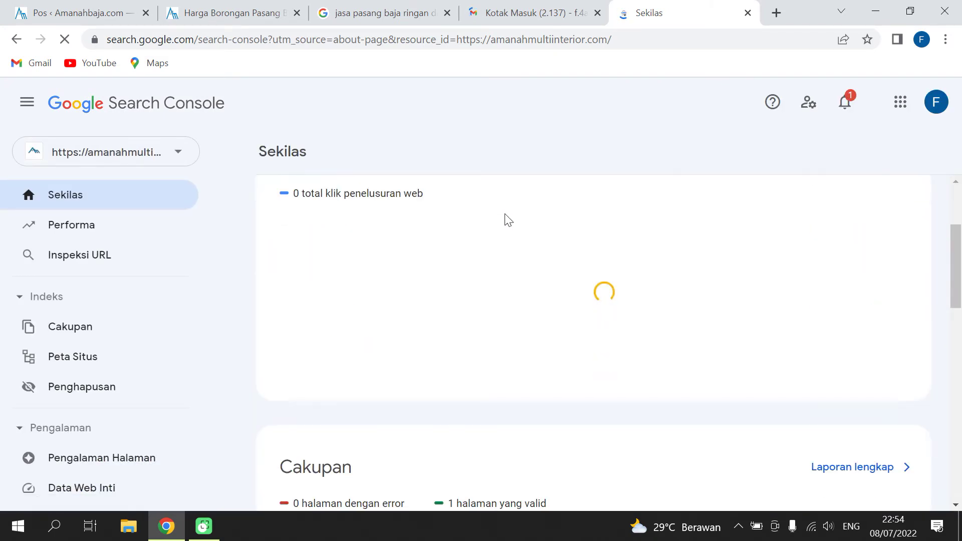
{"action": "scroll", "coordinate": [510, 216], "scroll_direction": "up", "scroll_amount": 3}
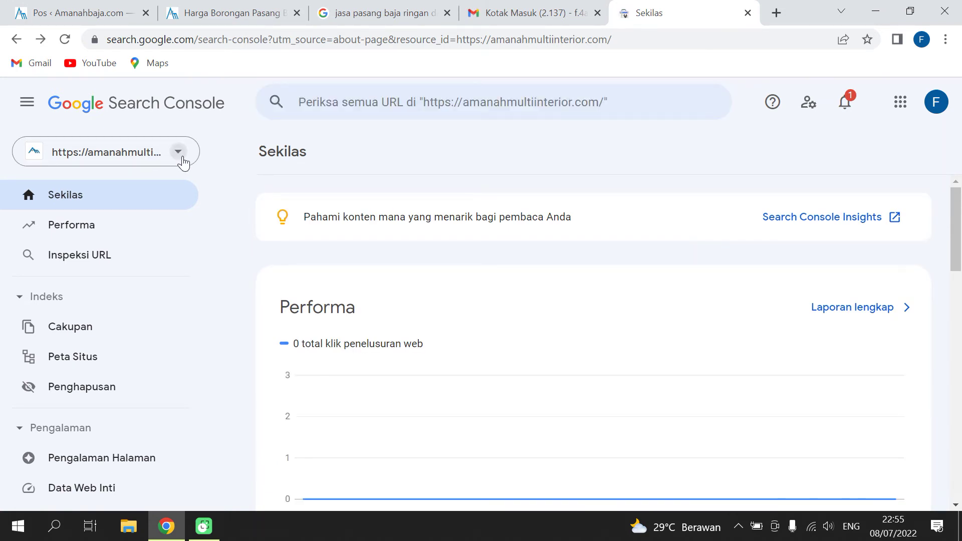
{"action": "left_click", "coordinate": [175, 153]}
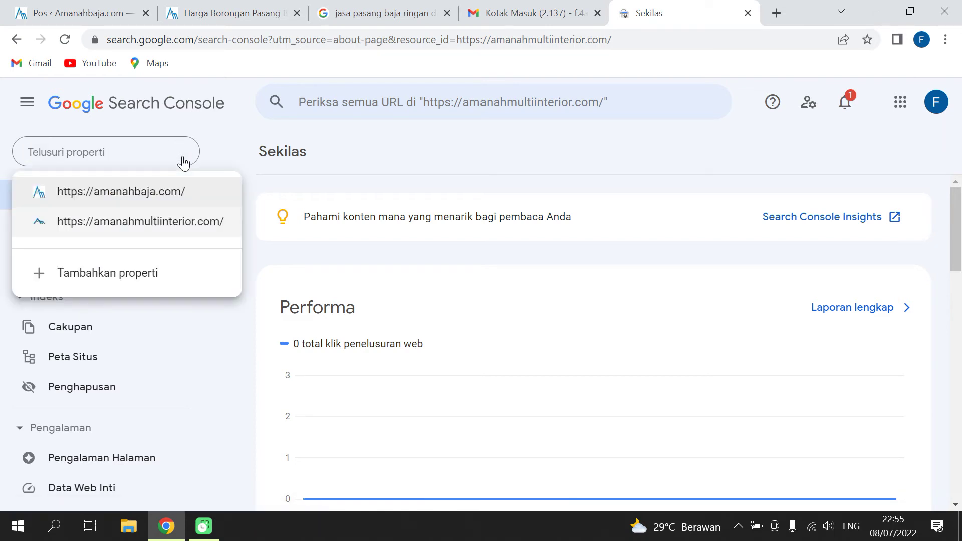
{"action": "left_click", "coordinate": [145, 195]}
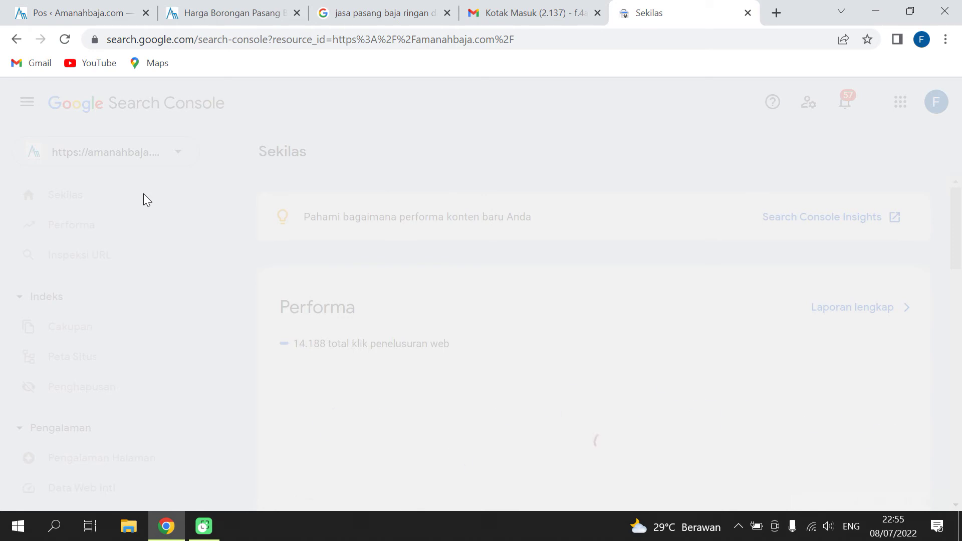
{"action": "scroll", "coordinate": [249, 223], "scroll_direction": "down", "scroll_amount": 3}
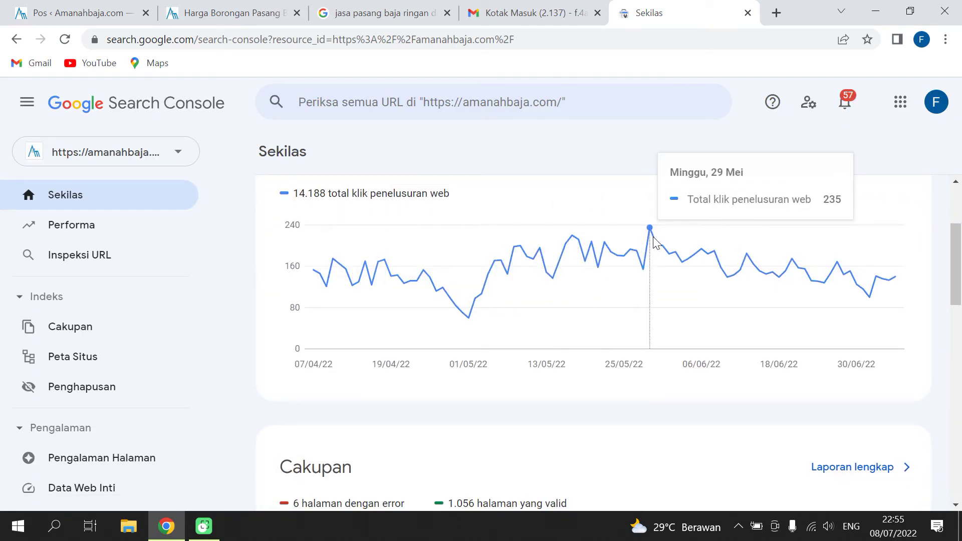
{"action": "scroll", "coordinate": [525, 92], "scroll_direction": "up", "scroll_amount": 3}
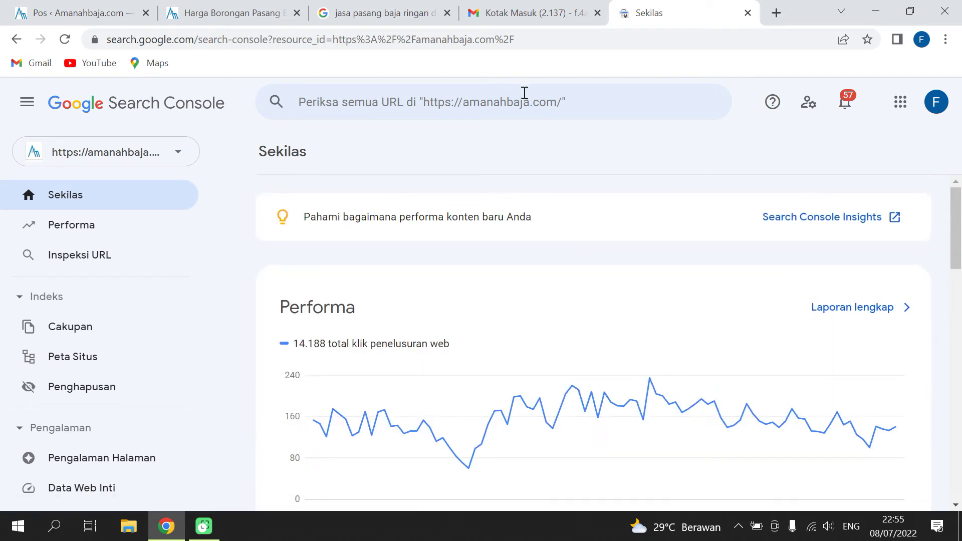
{"action": "left_click", "coordinate": [231, 13]}
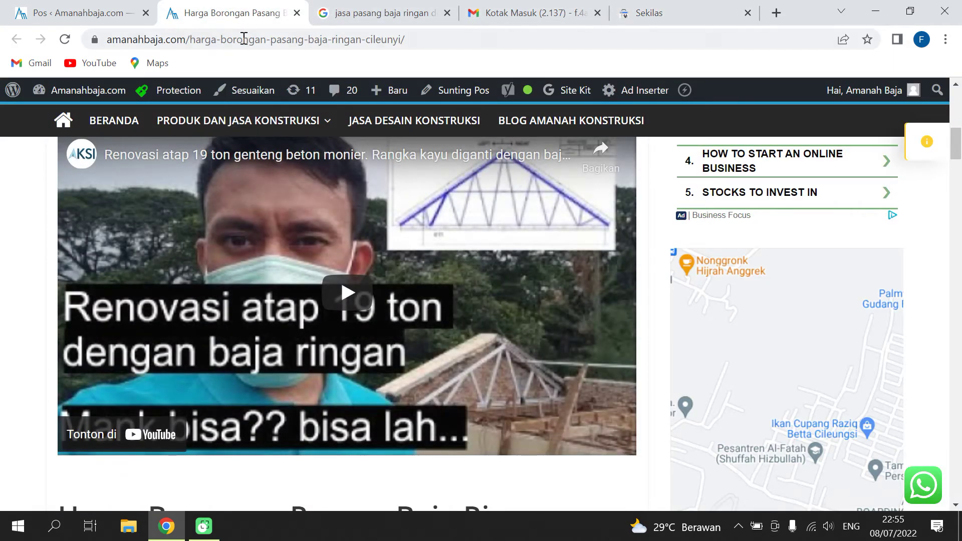
{"action": "left_click", "coordinate": [244, 39]}
{"action": "key", "text": "ctrl+c"}
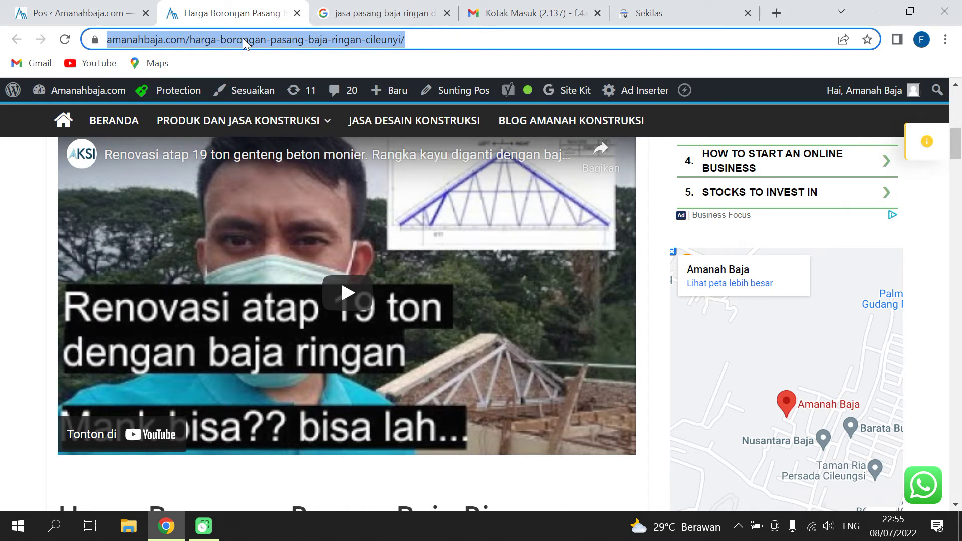
{"action": "left_click", "coordinate": [650, 14]}
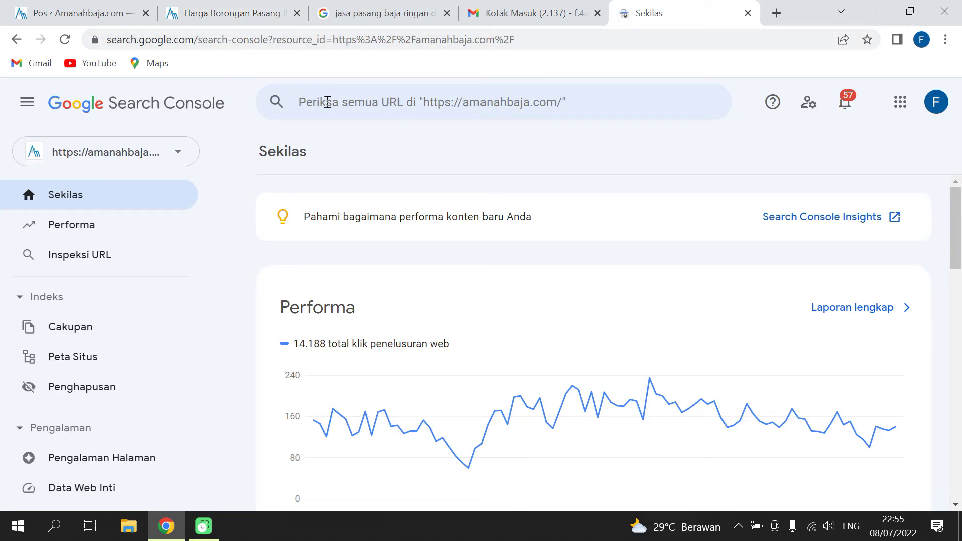
{"action": "left_click", "coordinate": [406, 102]}
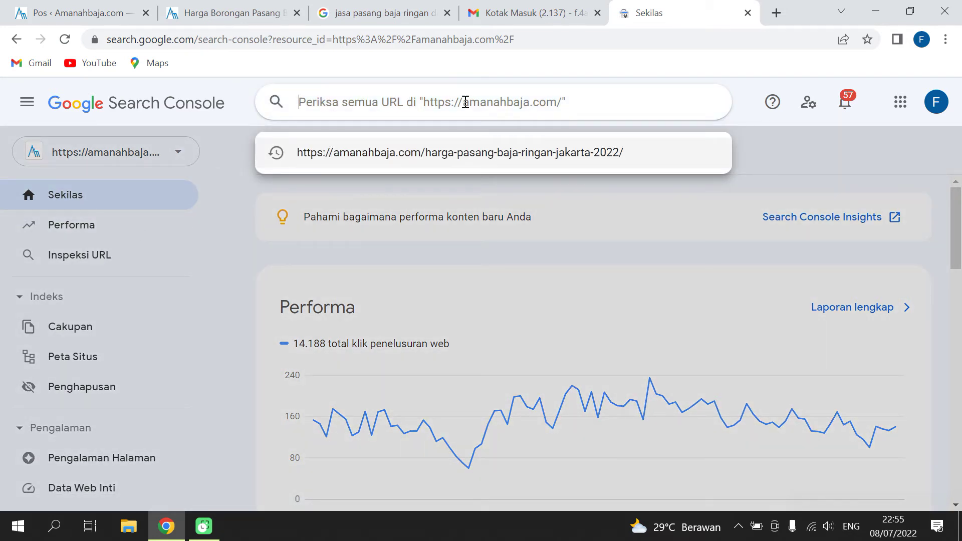
{"action": "key", "text": "ctrl+v"}
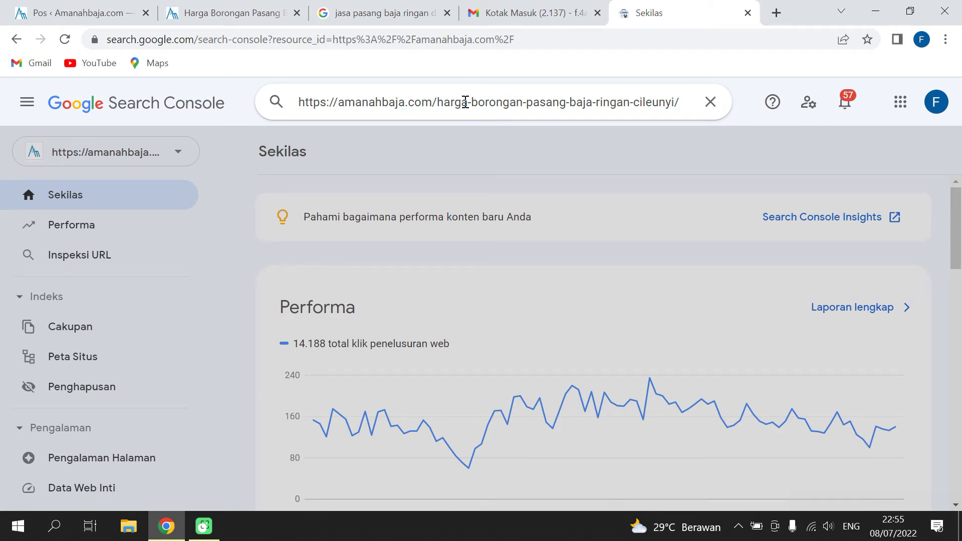
{"action": "key", "text": "Return"}
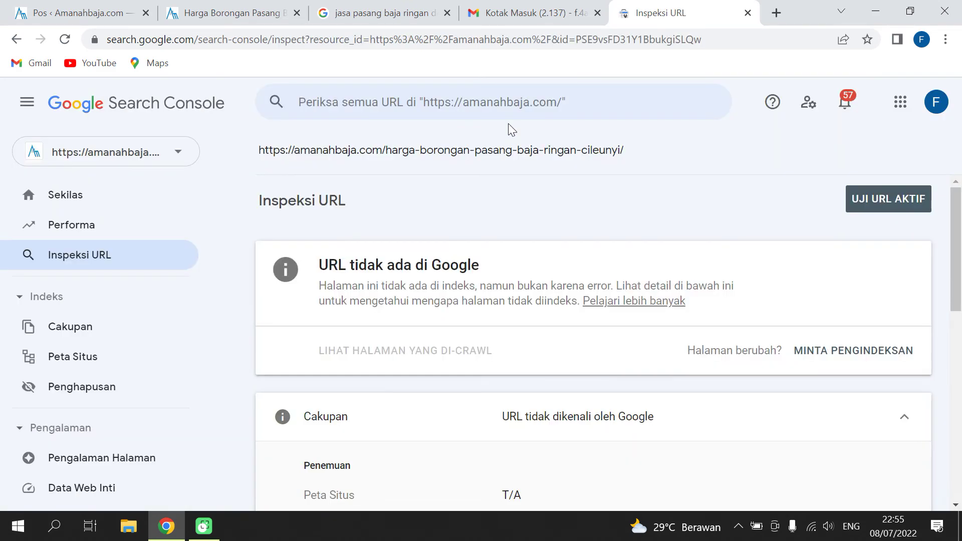
Request indexing of the inspected Cileunyi post URL and close the confirmation message.
{"action": "left_click", "coordinate": [235, 18]}
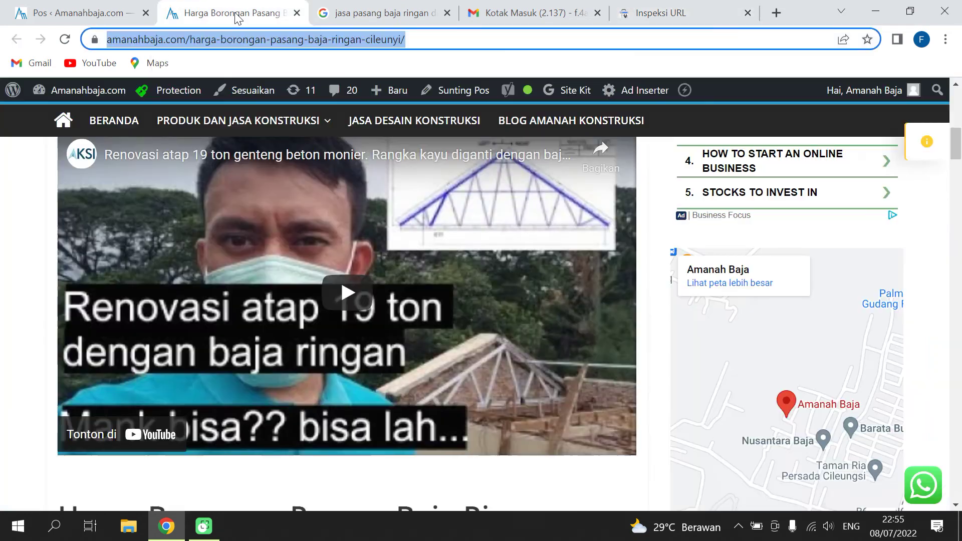
{"action": "left_click", "coordinate": [670, 13]}
{"action": "scroll", "coordinate": [381, 241], "scroll_direction": "down", "scroll_amount": 1}
{"action": "scroll", "coordinate": [368, 216], "scroll_direction": "up", "scroll_amount": 1}
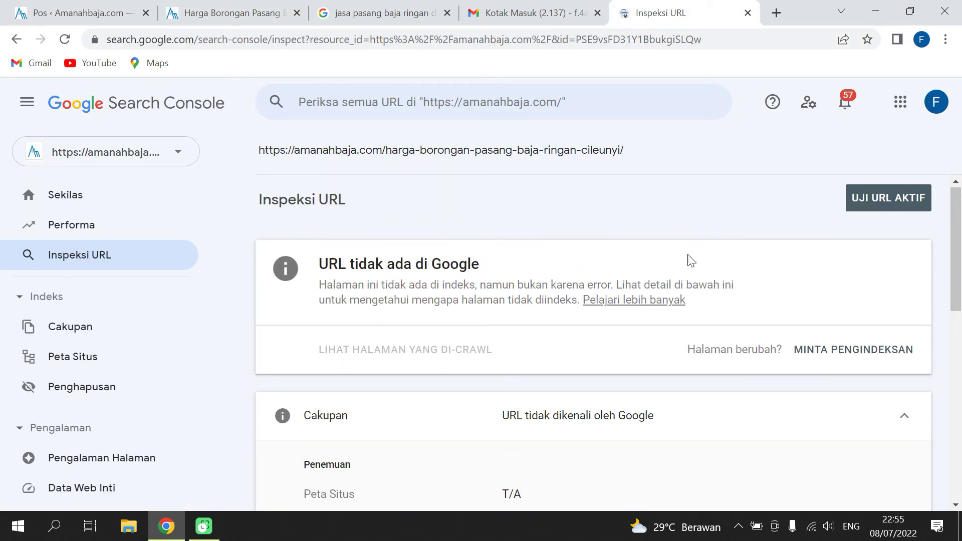
{"action": "scroll", "coordinate": [690, 259], "scroll_direction": "down", "scroll_amount": 1}
{"action": "left_click", "coordinate": [867, 277]}
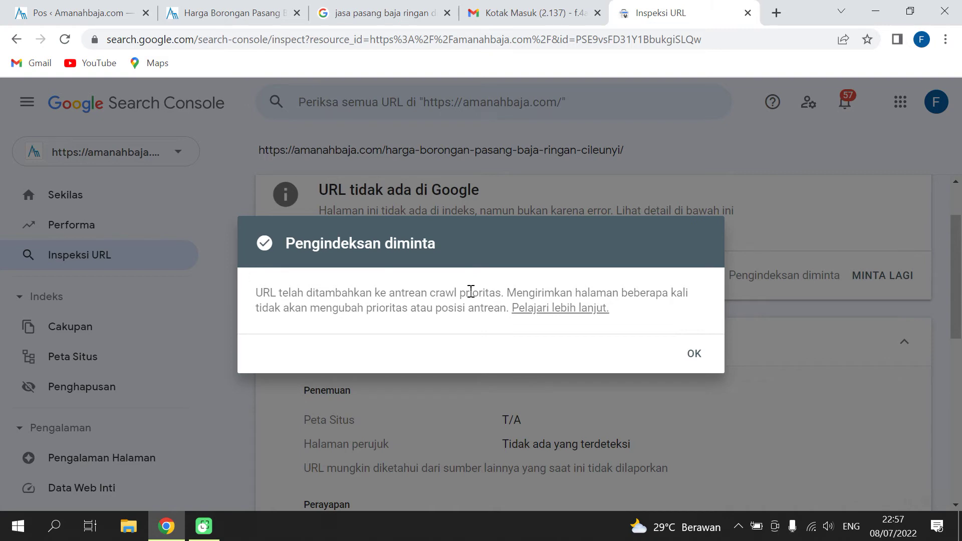
{"action": "left_click", "coordinate": [694, 356]}
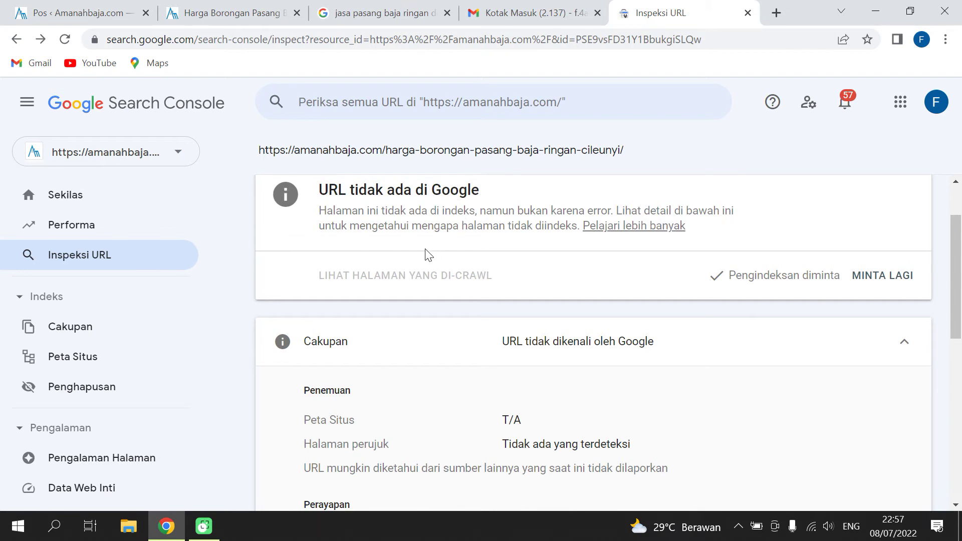
Examine the Cileunyi URL's inspection report, including its Google index status and the discovery and crawl details under Cakupan.
{"action": "scroll", "coordinate": [426, 255], "scroll_direction": "up", "scroll_amount": 1}
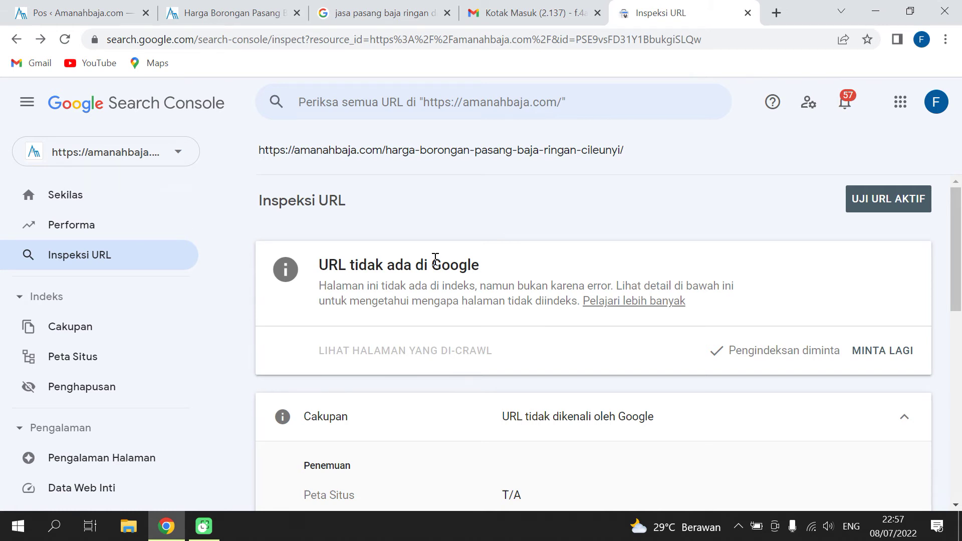
{"action": "scroll", "coordinate": [435, 258], "scroll_direction": "down", "scroll_amount": 3}
{"action": "scroll", "coordinate": [436, 263], "scroll_direction": "up", "scroll_amount": 3}
{"action": "scroll", "coordinate": [436, 258], "scroll_direction": "down", "scroll_amount": 10}
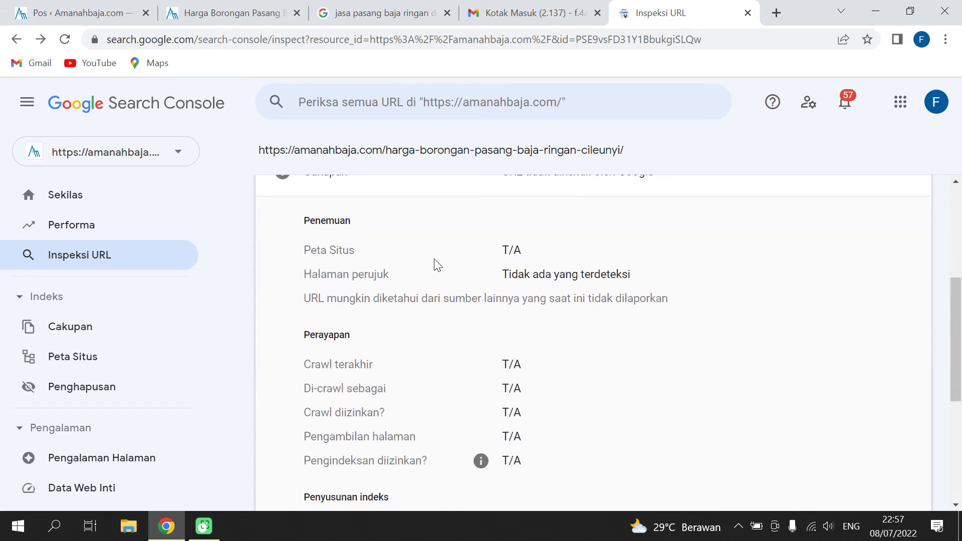
{"action": "scroll", "coordinate": [436, 264], "scroll_direction": "up", "scroll_amount": 5}
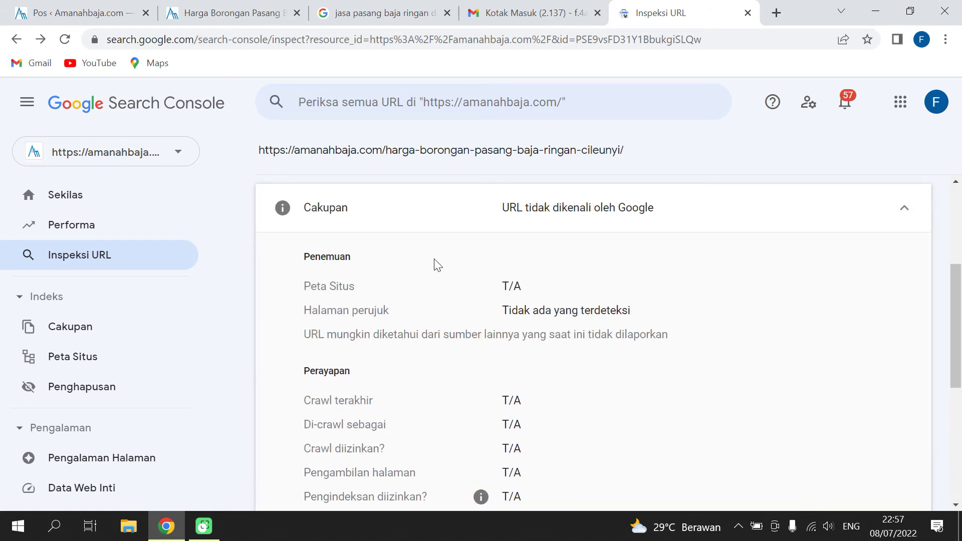
{"action": "scroll", "coordinate": [435, 261], "scroll_direction": "up", "scroll_amount": 4}
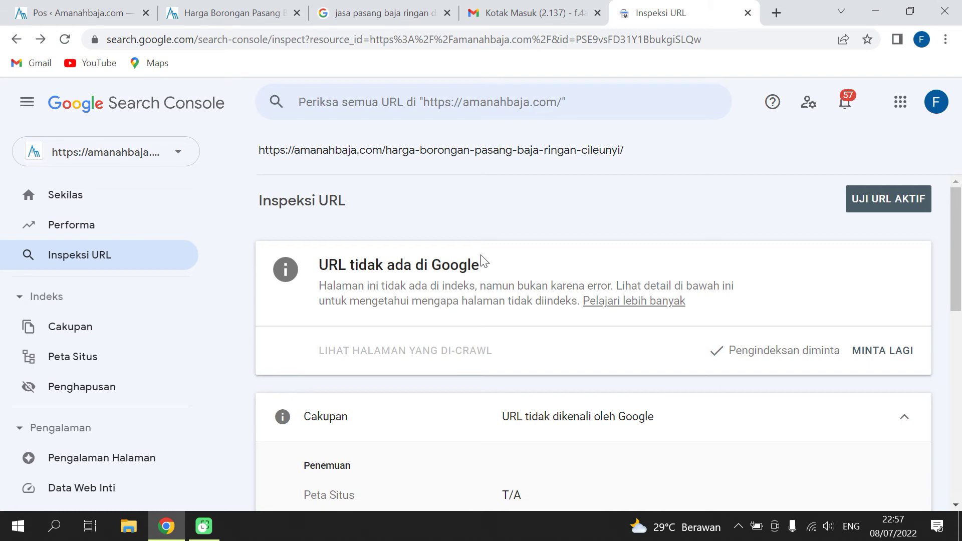
{"action": "scroll", "coordinate": [536, 259], "scroll_direction": "down", "scroll_amount": 3}
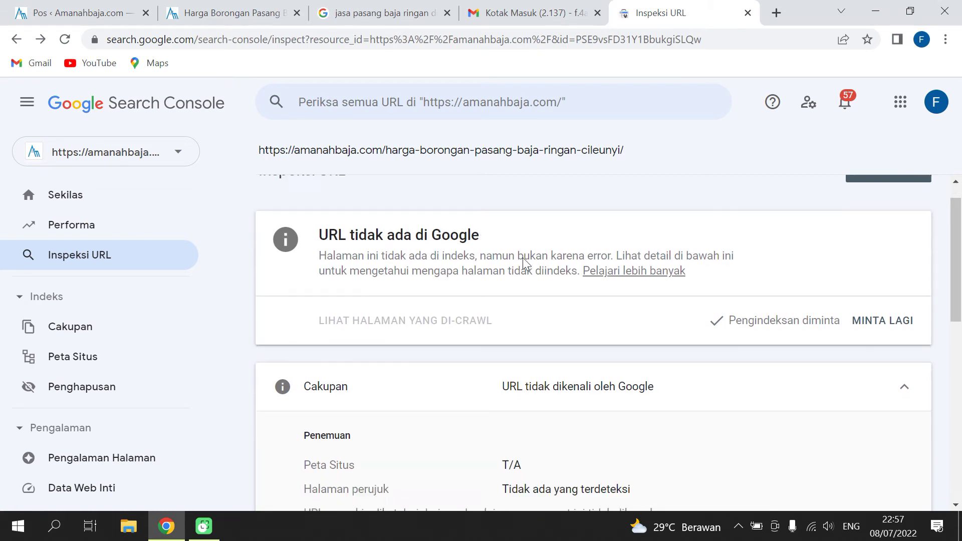
{"action": "scroll", "coordinate": [537, 260], "scroll_direction": "up", "scroll_amount": 2}
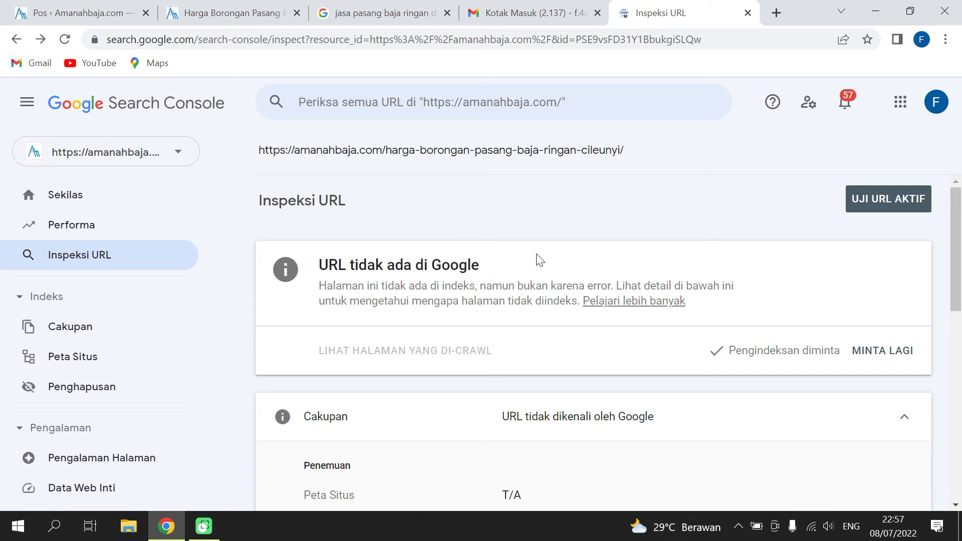
{"action": "scroll", "coordinate": [587, 173], "scroll_direction": "down", "scroll_amount": 3}
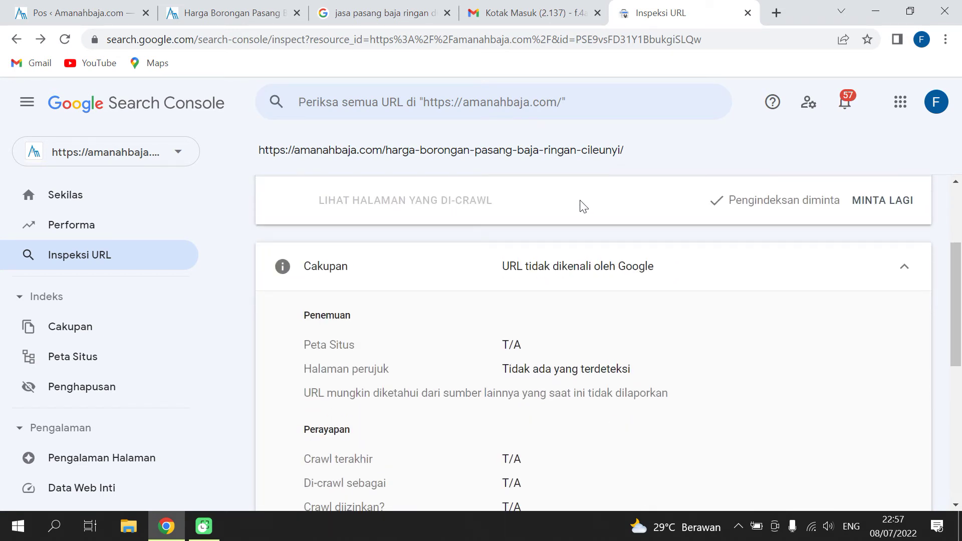
Review the rest of the Cileunyi URL's inspection report, including the Penyusunan indeks details and the Penyempurnaan section.
{"action": "scroll", "coordinate": [581, 200], "scroll_direction": "down", "scroll_amount": 7}
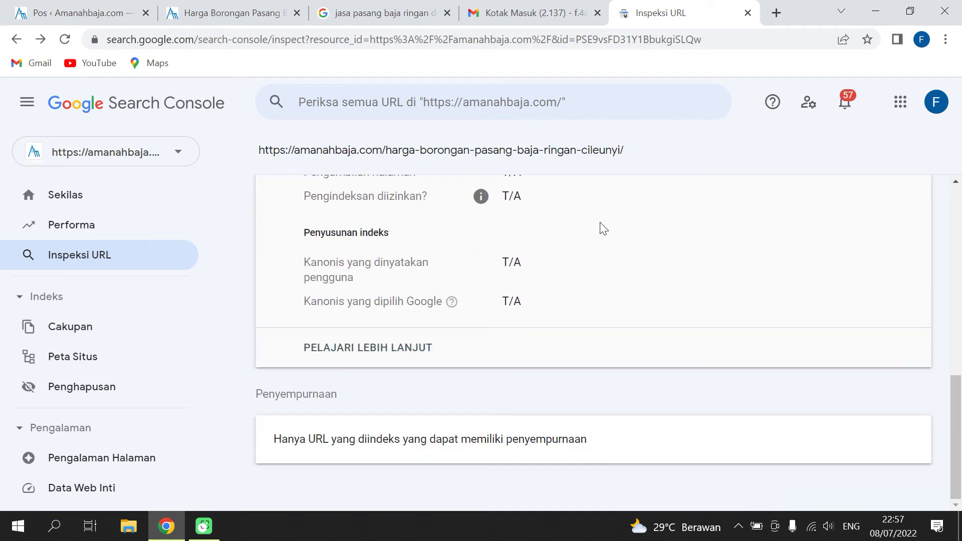
{"action": "scroll", "coordinate": [599, 232], "scroll_direction": "up", "scroll_amount": 10}
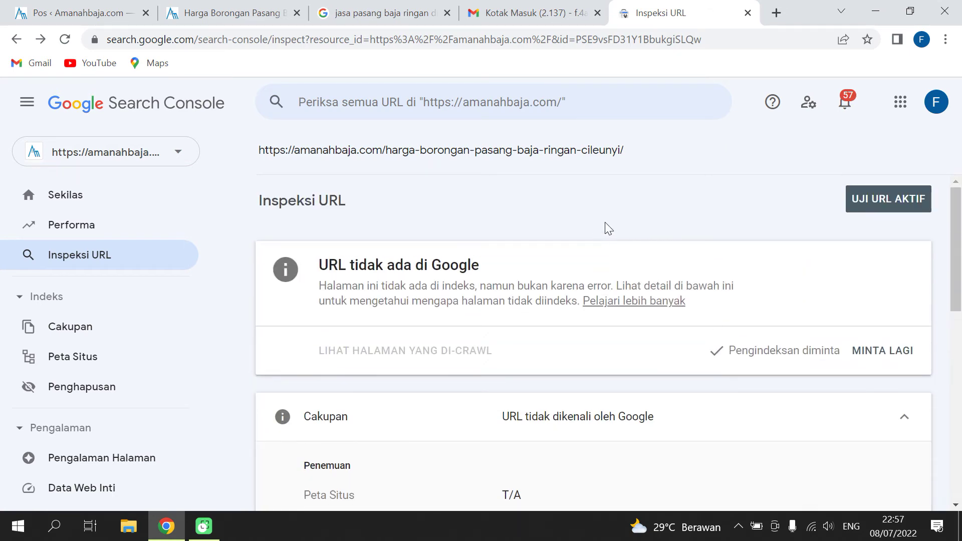
{"action": "scroll", "coordinate": [612, 223], "scroll_direction": "down", "scroll_amount": 5}
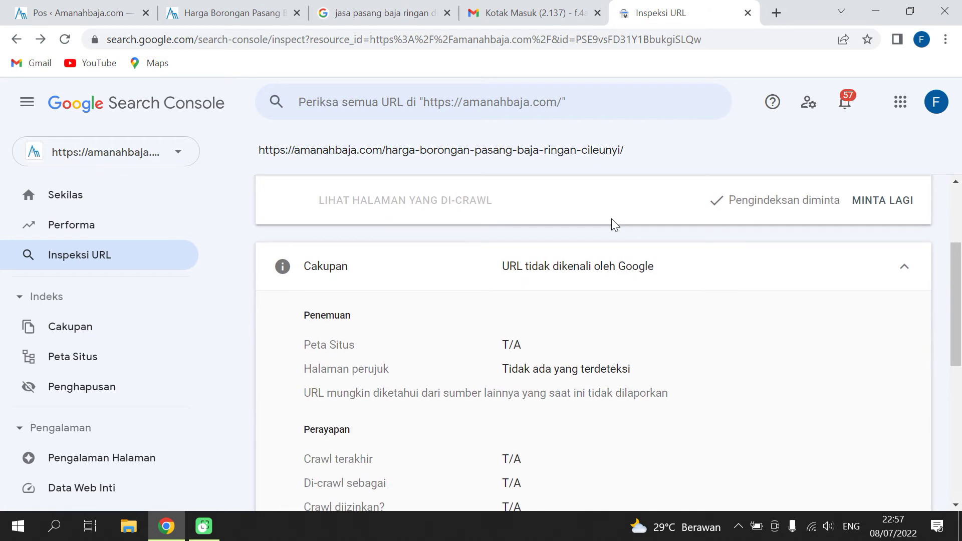
{"action": "scroll", "coordinate": [612, 227], "scroll_direction": "down", "scroll_amount": 3}
{"action": "scroll", "coordinate": [612, 226], "scroll_direction": "down", "scroll_amount": 3}
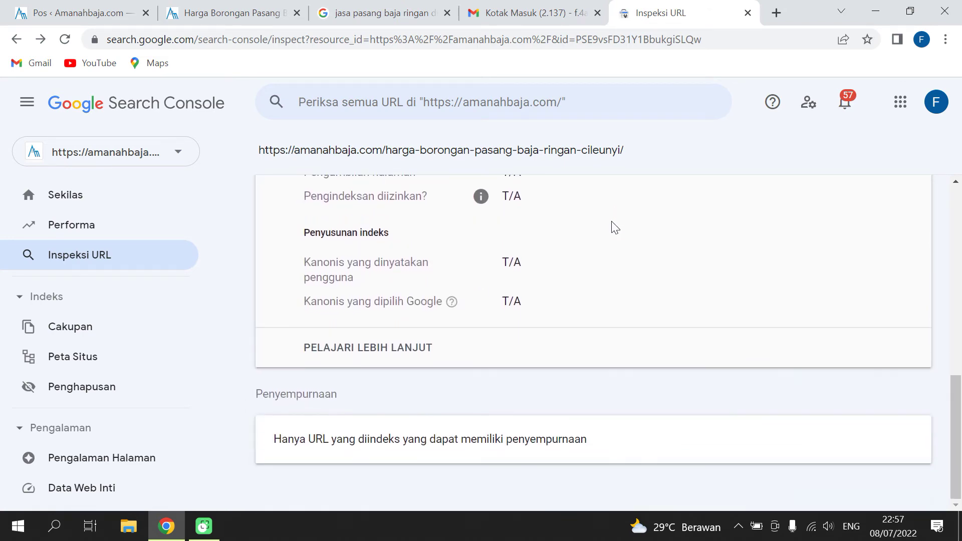
{"action": "scroll", "coordinate": [604, 235], "scroll_direction": "up", "scroll_amount": 10}
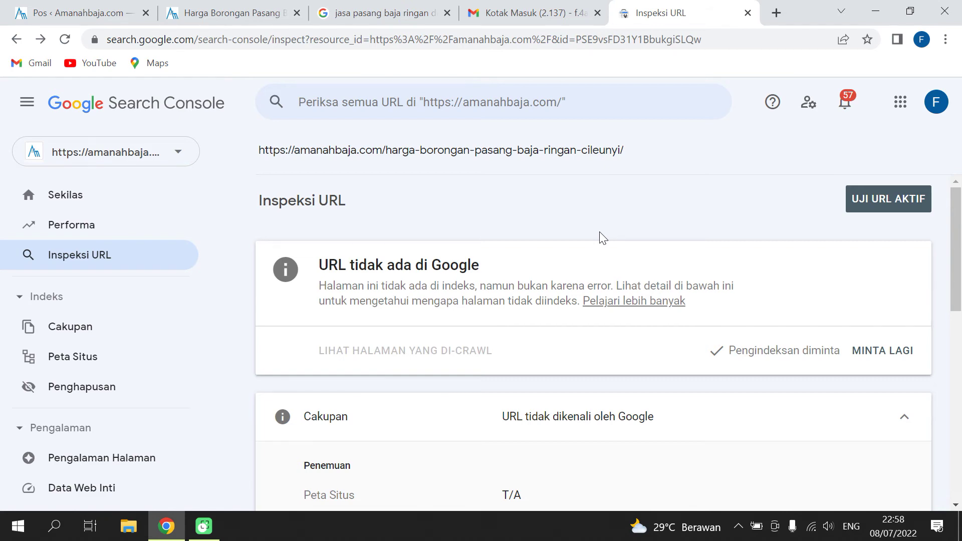
{"action": "scroll", "coordinate": [608, 243], "scroll_direction": "down", "scroll_amount": 4}
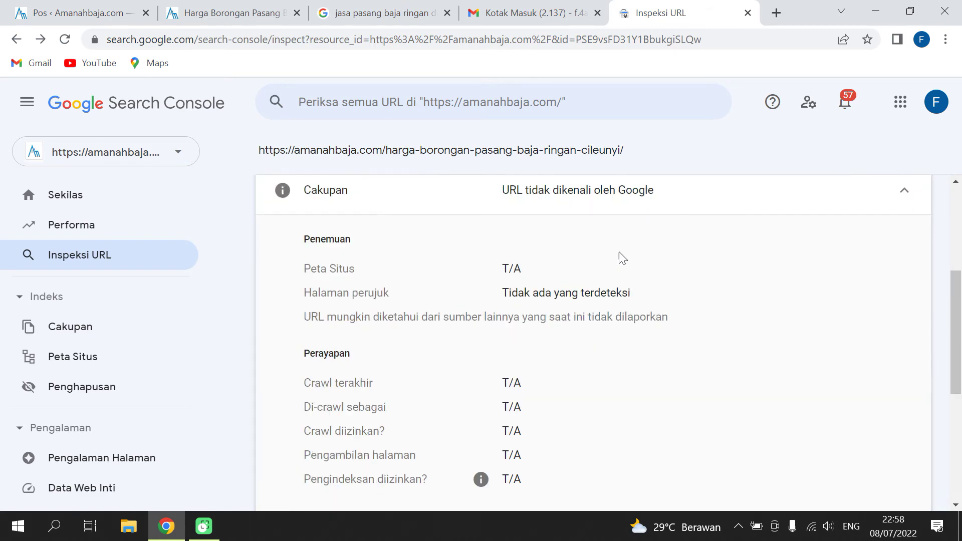
{"action": "scroll", "coordinate": [619, 251], "scroll_direction": "down", "scroll_amount": 4}
{"action": "scroll", "coordinate": [620, 257], "scroll_direction": "up", "scroll_amount": 3}
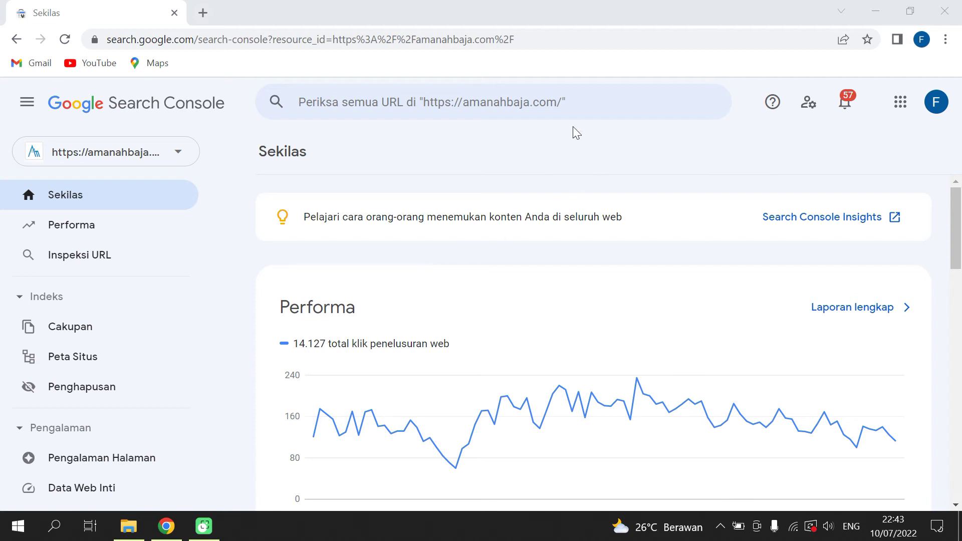
{"action": "left_click", "coordinate": [438, 109]}
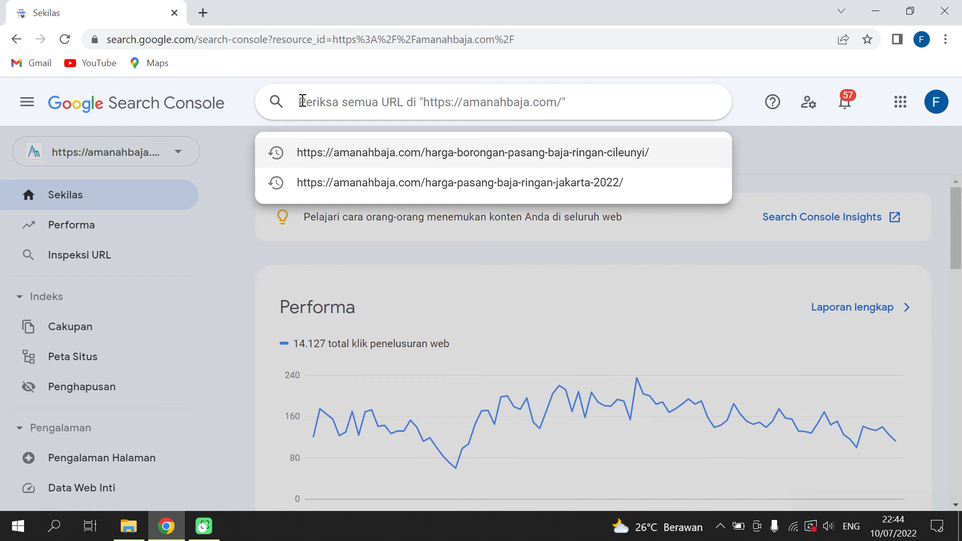
{"action": "left_click", "coordinate": [415, 152]}
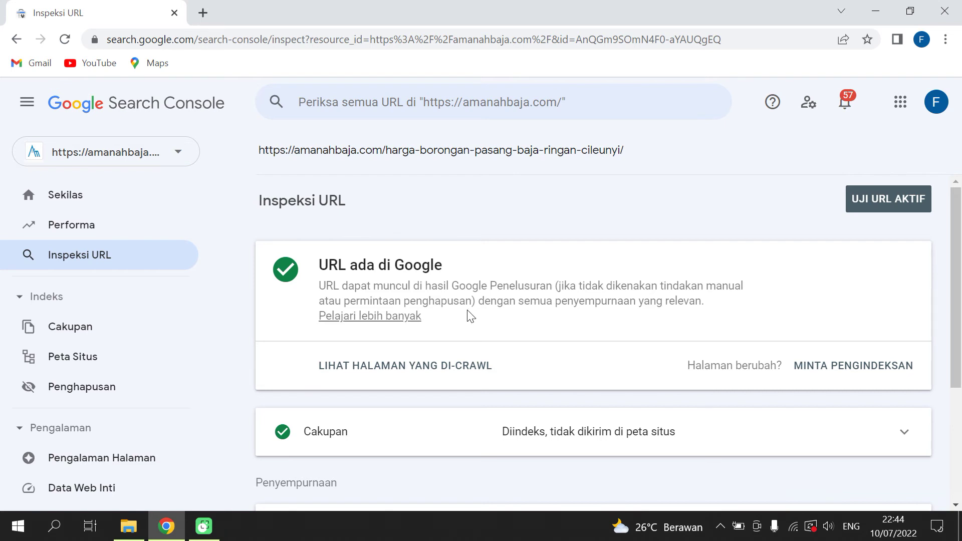
{"action": "scroll", "coordinate": [470, 293], "scroll_direction": "down", "scroll_amount": 2}
{"action": "scroll", "coordinate": [461, 256], "scroll_direction": "down", "scroll_amount": 3}
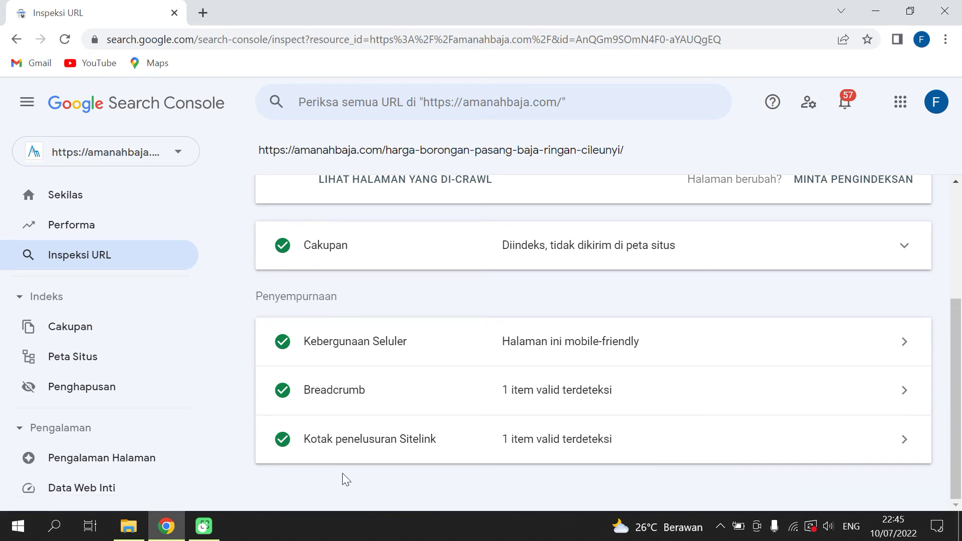
{"action": "scroll", "coordinate": [165, 401], "scroll_direction": "down", "scroll_amount": 2}
{"action": "scroll", "coordinate": [160, 398], "scroll_direction": "down", "scroll_amount": 3}
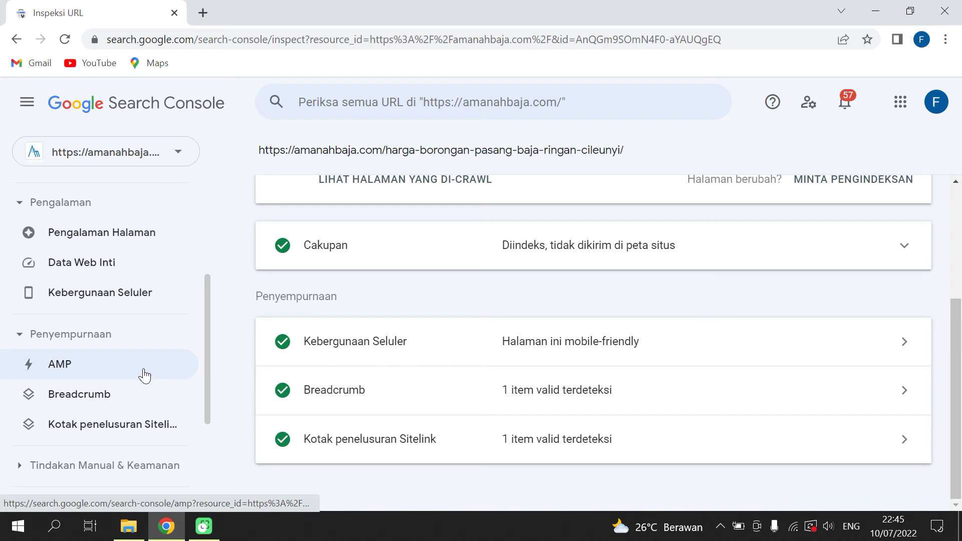
{"action": "scroll", "coordinate": [497, 334], "scroll_direction": "up", "scroll_amount": 3}
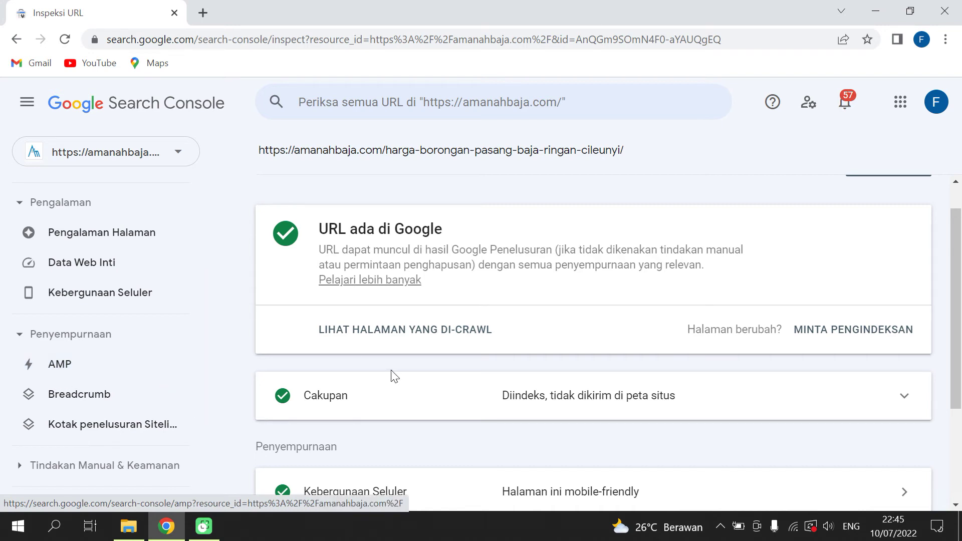
{"action": "scroll", "coordinate": [620, 344], "scroll_direction": "down", "scroll_amount": 3}
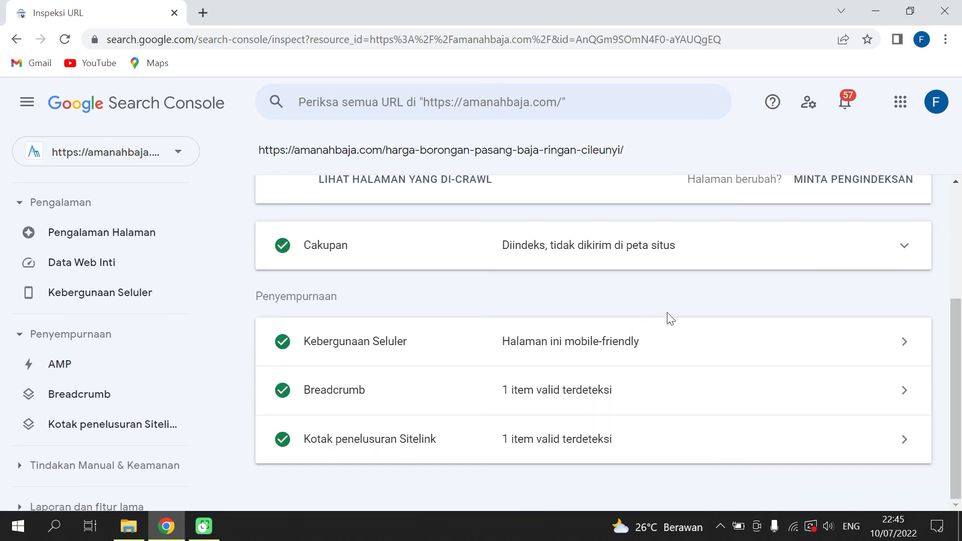
{"action": "scroll", "coordinate": [647, 315], "scroll_direction": "up", "scroll_amount": 2}
{"action": "scroll", "coordinate": [646, 339], "scroll_direction": "up", "scroll_amount": 2}
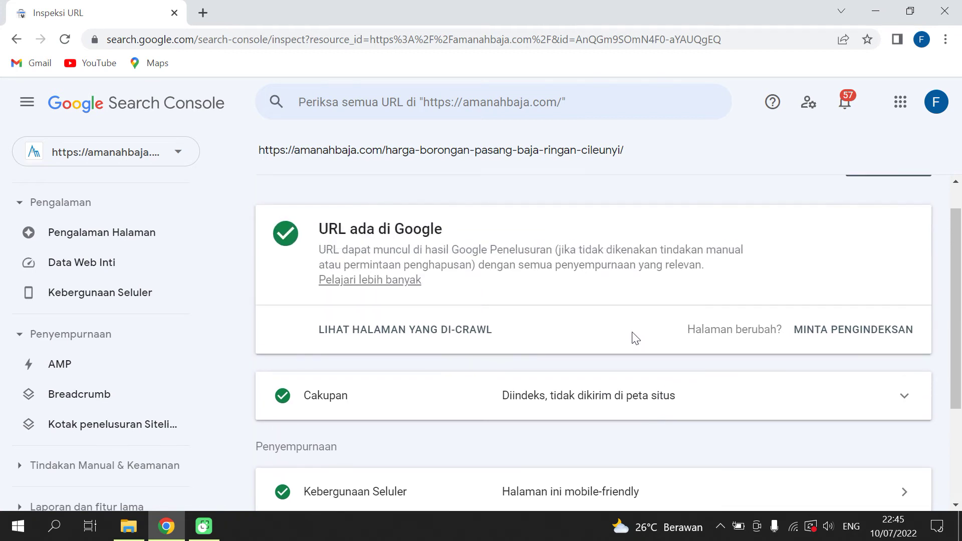
{"action": "scroll", "coordinate": [633, 337], "scroll_direction": "down", "scroll_amount": 2}
{"action": "scroll", "coordinate": [631, 326], "scroll_direction": "down", "scroll_amount": 2}
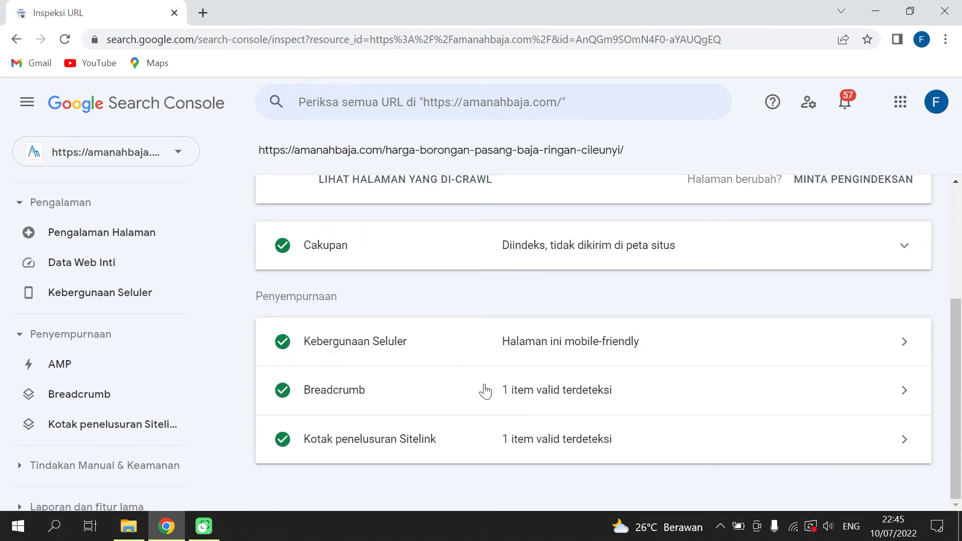
{"action": "scroll", "coordinate": [489, 401], "scroll_direction": "up", "scroll_amount": 5}
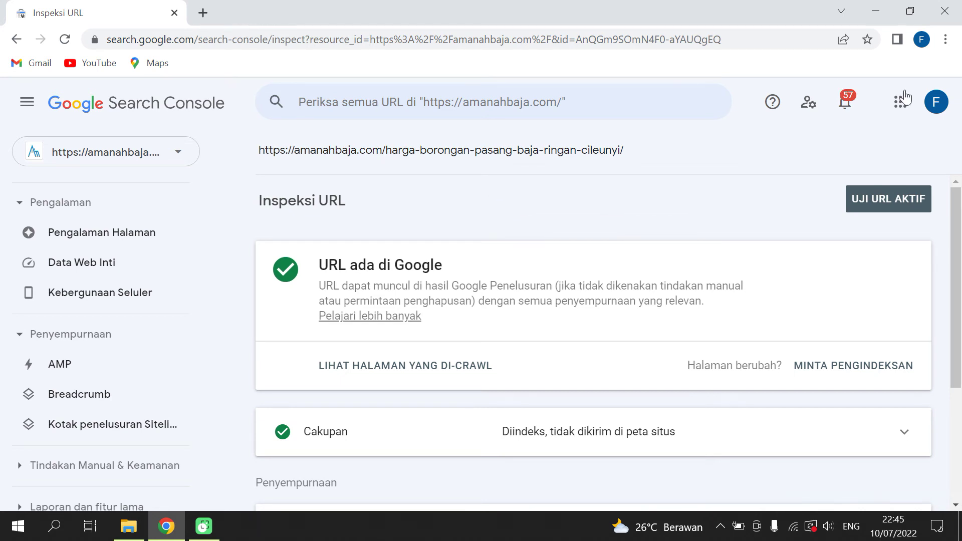
Open a new incognito browser window for checking the post's Google ranking.
{"action": "left_click", "coordinate": [945, 39]}
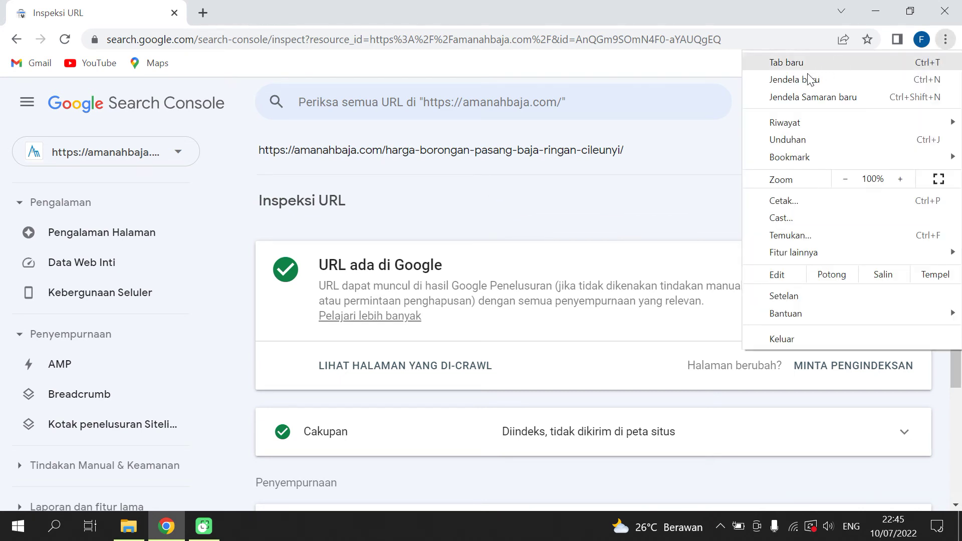
{"action": "left_click", "coordinate": [790, 98]}
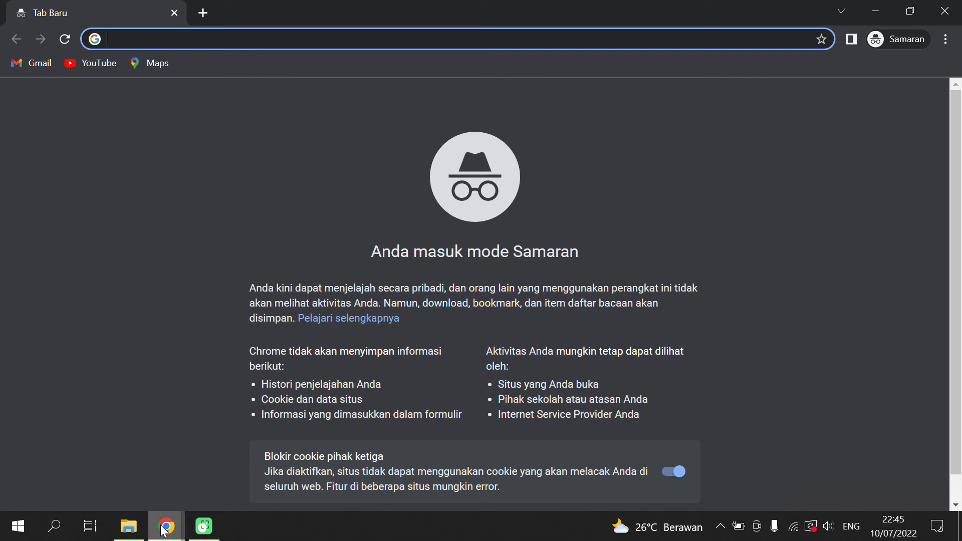
{"action": "mouse_move", "coordinate": [162, 531]}
{"action": "mouse_move", "coordinate": [94, 458]}
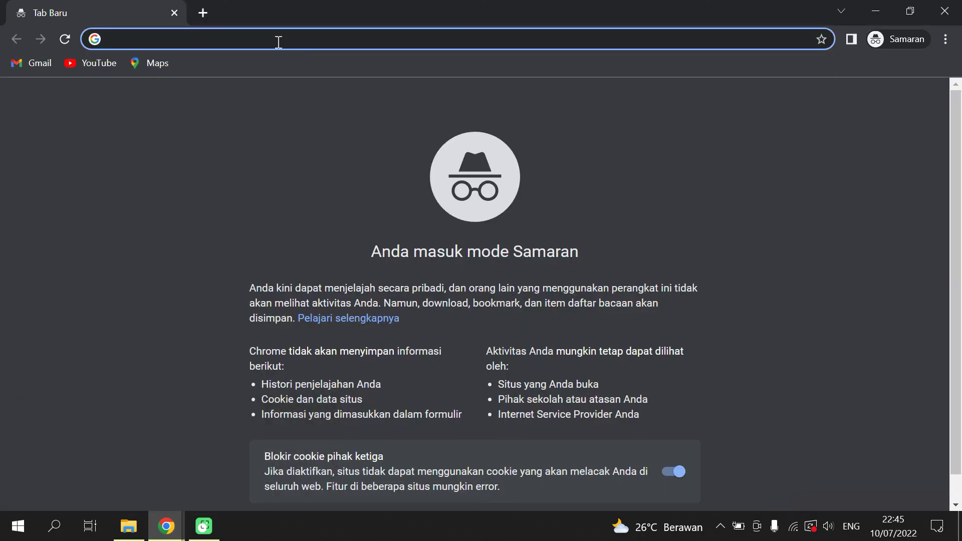
Search Google for "harga pasang baja ringan di cileunyi" in the incognito window.
{"action": "type", "text": "harga"}
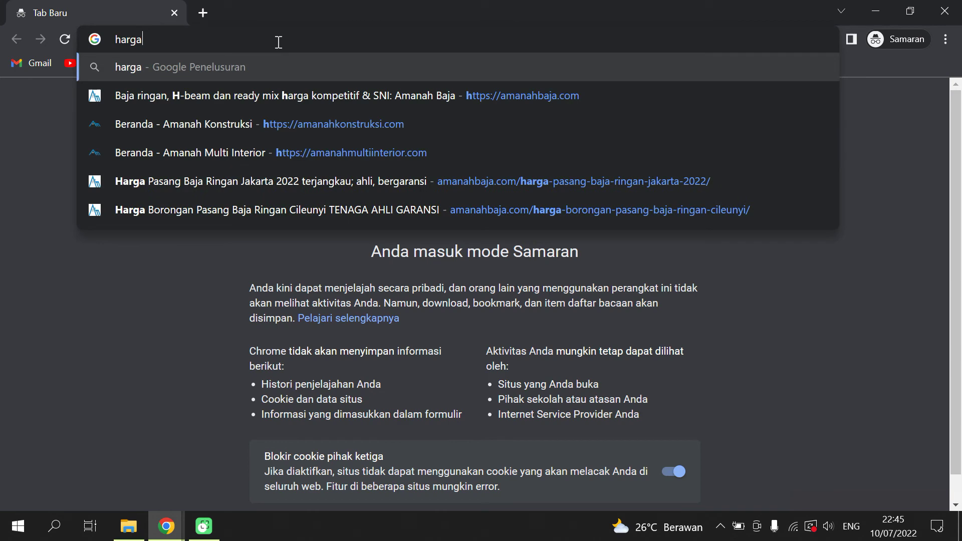
{"action": "type", "text": " pasang ba"}
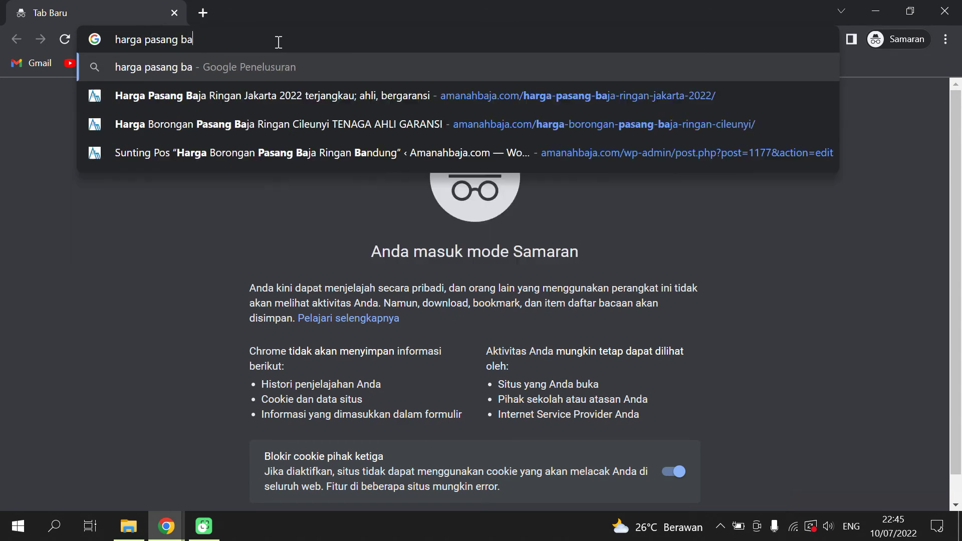
{"action": "type", "text": "ja ringan di"}
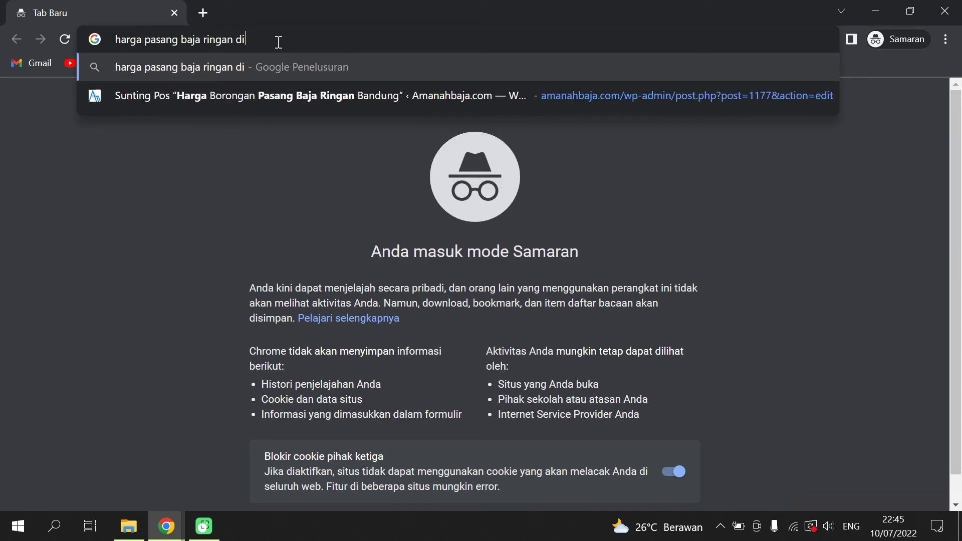
{"action": "type", "text": " cileun"}
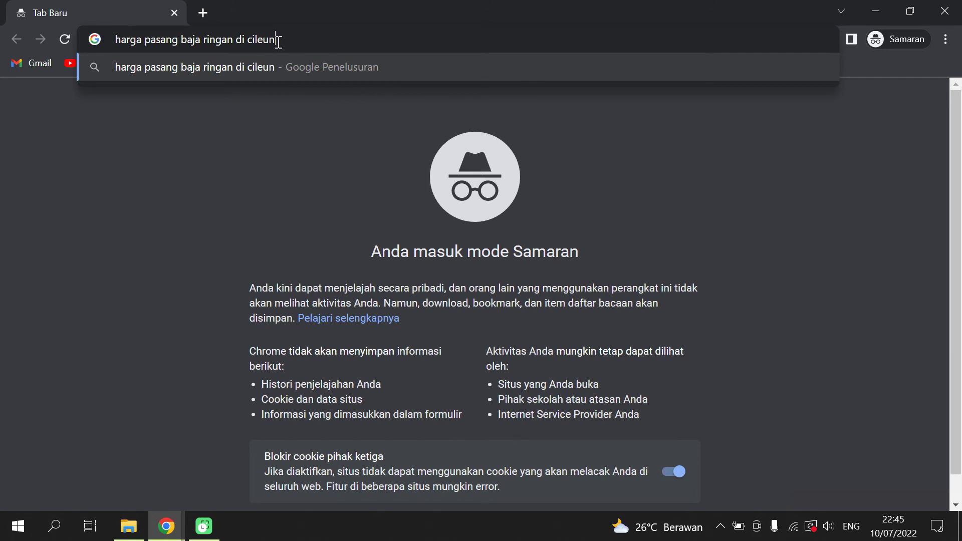
{"action": "type", "text": "yi"}
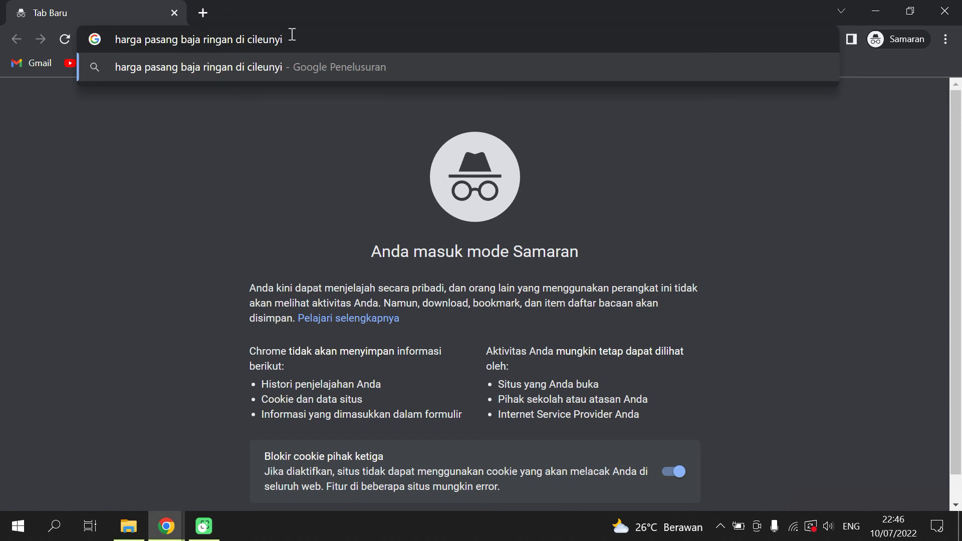
{"action": "key", "text": "Return"}
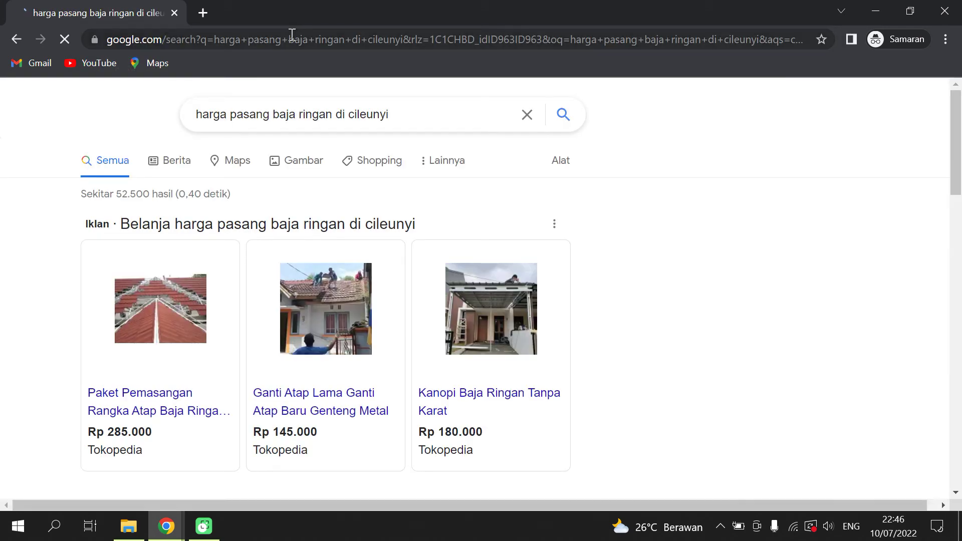
Look through the first page of search results for the amanahbaja.com post and open results page 2.
{"action": "scroll", "coordinate": [271, 273], "scroll_direction": "down", "scroll_amount": 6}
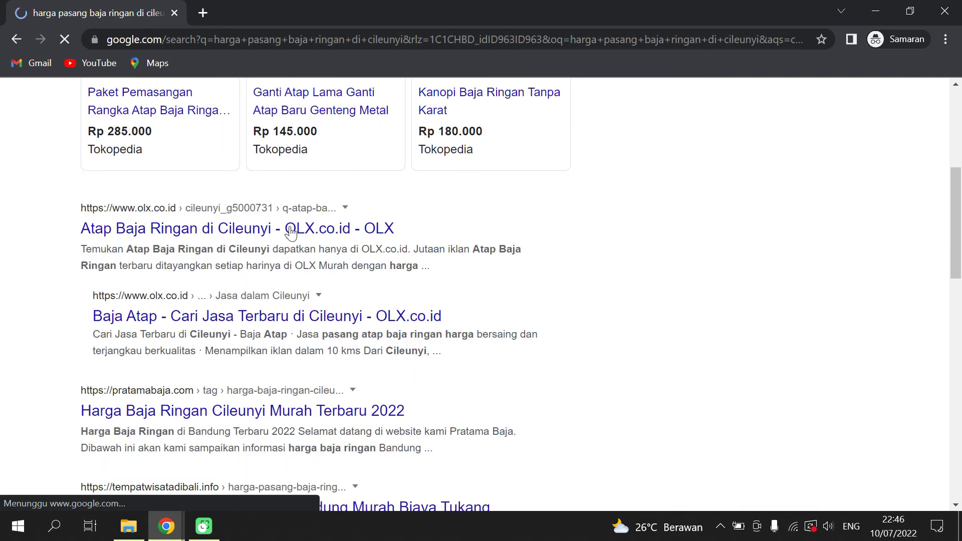
{"action": "scroll", "coordinate": [288, 226], "scroll_direction": "down", "scroll_amount": 3}
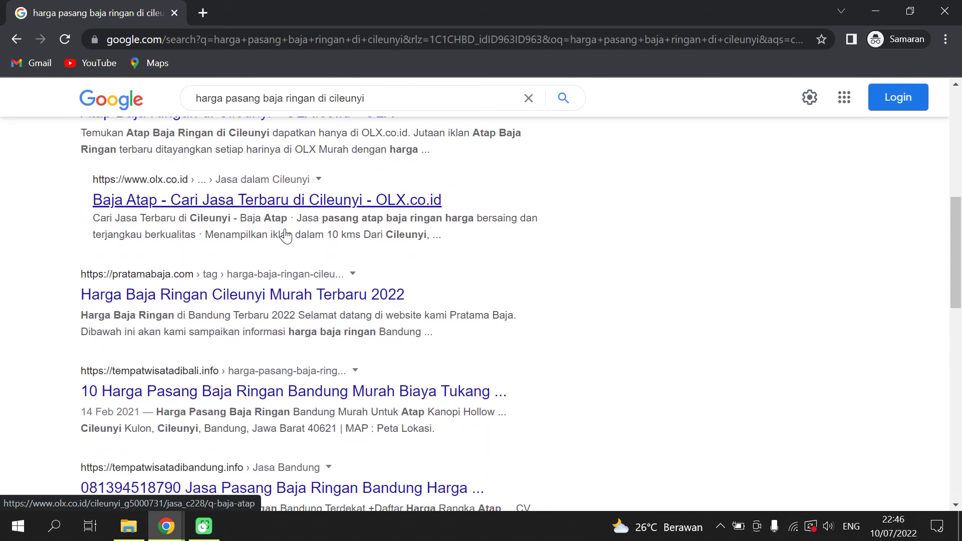
{"action": "scroll", "coordinate": [284, 229], "scroll_direction": "down", "scroll_amount": 8}
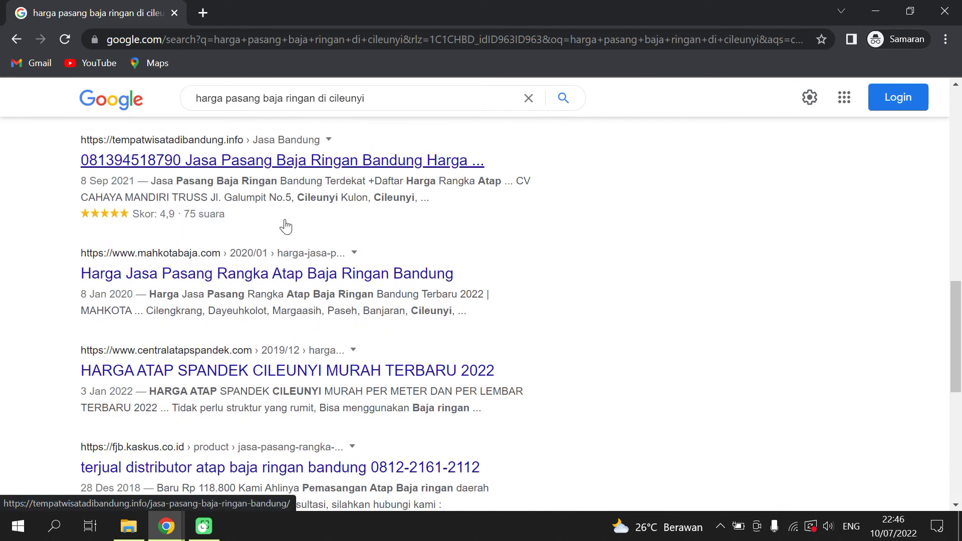
{"action": "scroll", "coordinate": [286, 226], "scroll_direction": "down", "scroll_amount": 5}
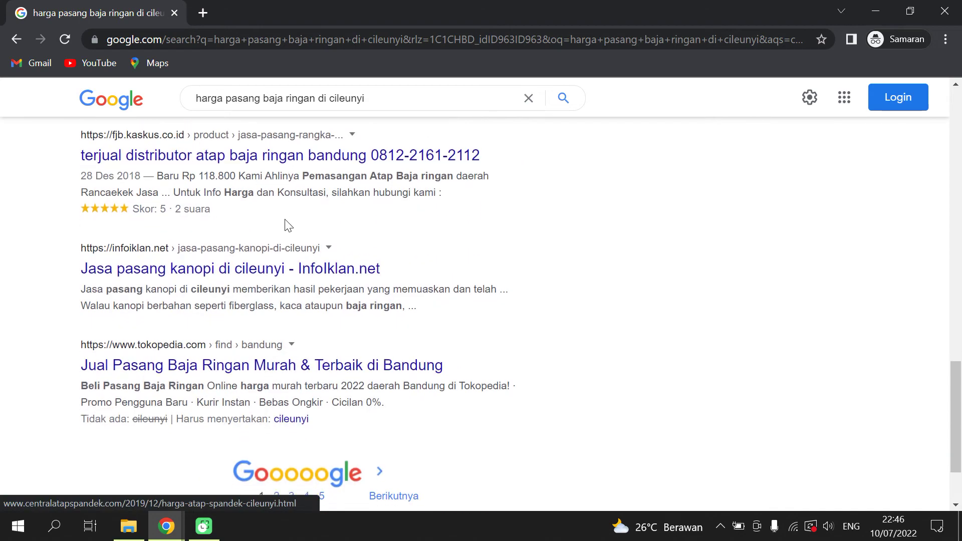
{"action": "scroll", "coordinate": [288, 297], "scroll_direction": "up", "scroll_amount": 16}
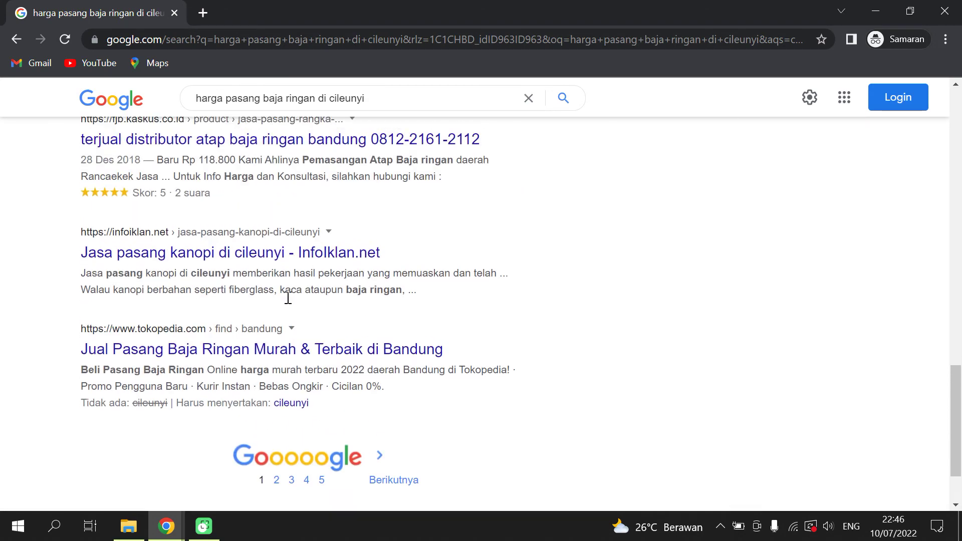
{"action": "scroll", "coordinate": [288, 313], "scroll_direction": "down", "scroll_amount": 15}
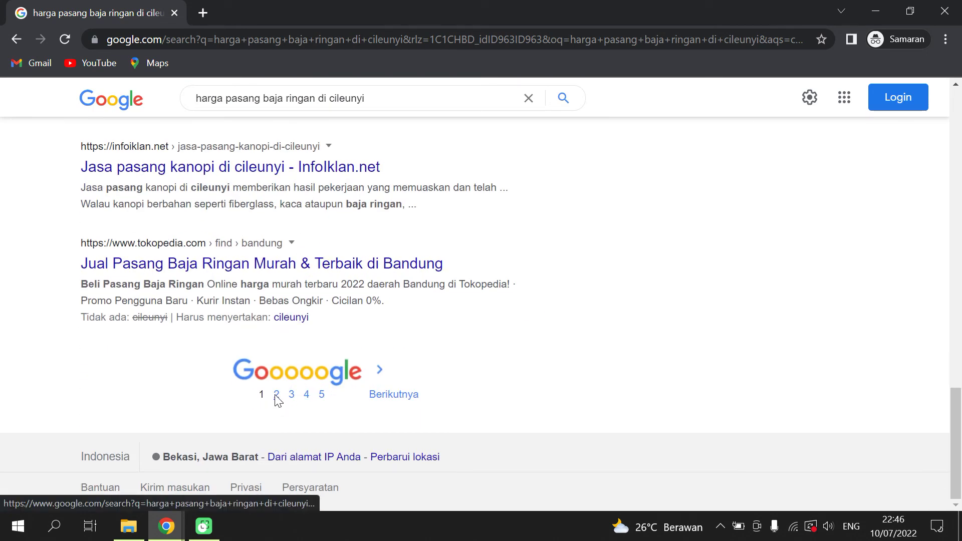
{"action": "left_click", "coordinate": [276, 394]}
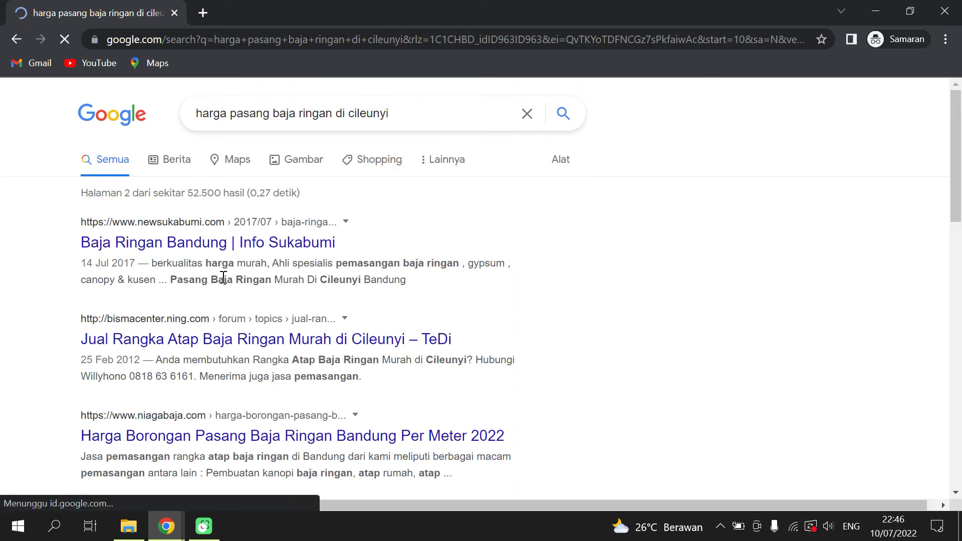
Check results page 2 for the amanahbaja.com post and continue to results page 3.
{"action": "scroll", "coordinate": [223, 278], "scroll_direction": "down", "scroll_amount": 9}
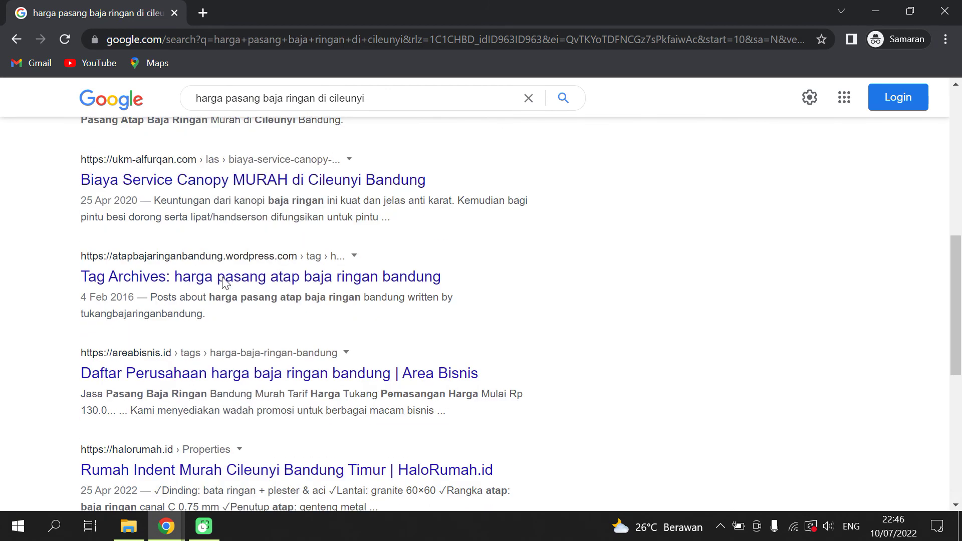
{"action": "scroll", "coordinate": [222, 277], "scroll_direction": "down", "scroll_amount": 6}
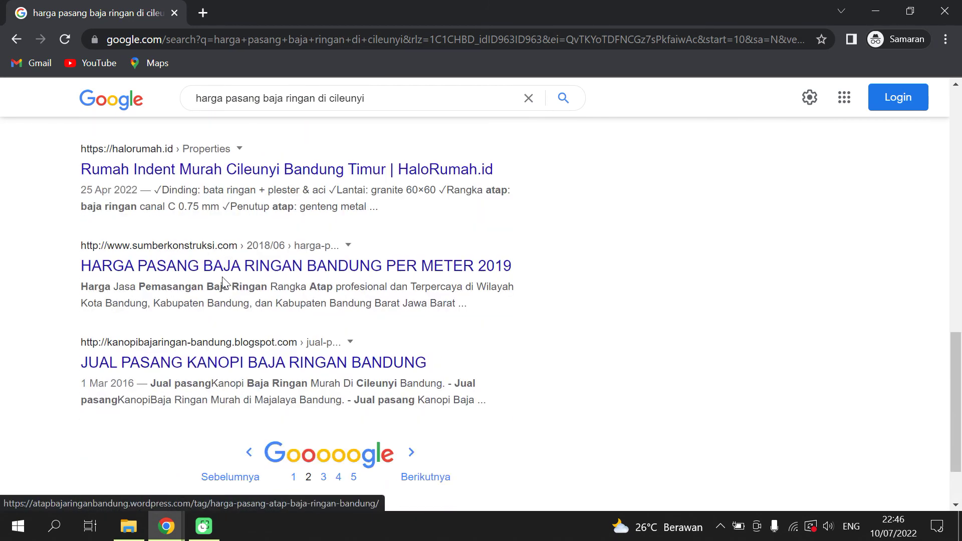
{"action": "scroll", "coordinate": [223, 284], "scroll_direction": "down", "scroll_amount": 2}
{"action": "left_click", "coordinate": [323, 399]}
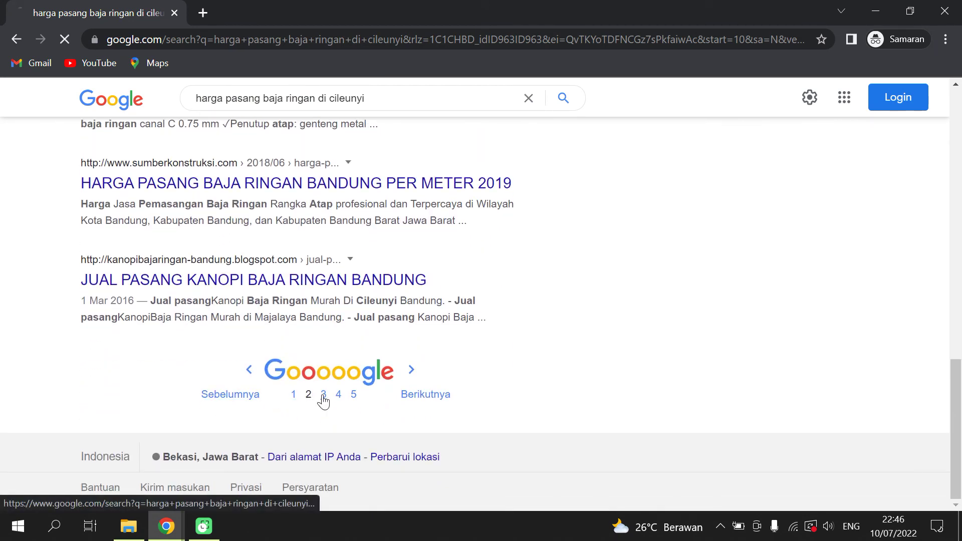
Check results page 3 for the amanahbaja.com post and continue to results page 4.
{"action": "scroll", "coordinate": [254, 281], "scroll_direction": "down", "scroll_amount": 5}
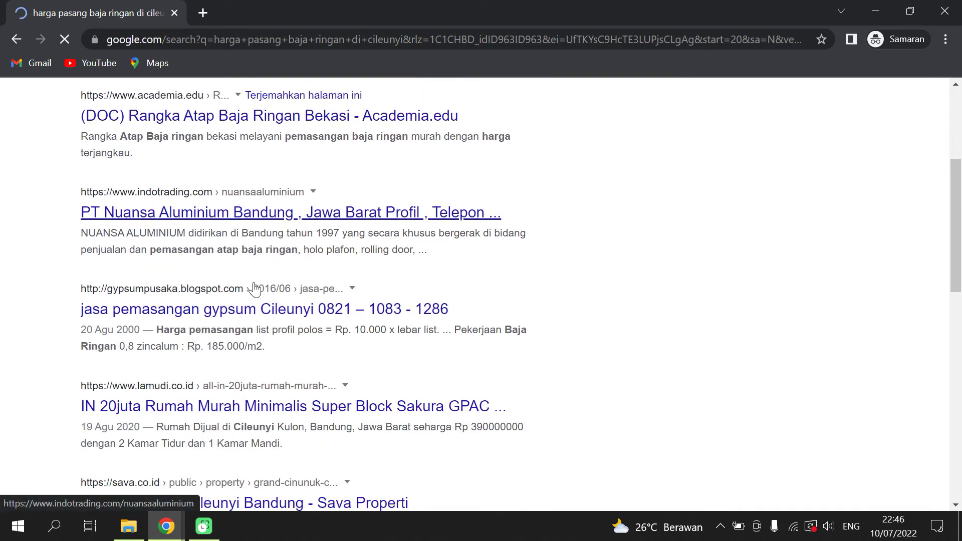
{"action": "scroll", "coordinate": [255, 289], "scroll_direction": "down", "scroll_amount": 5}
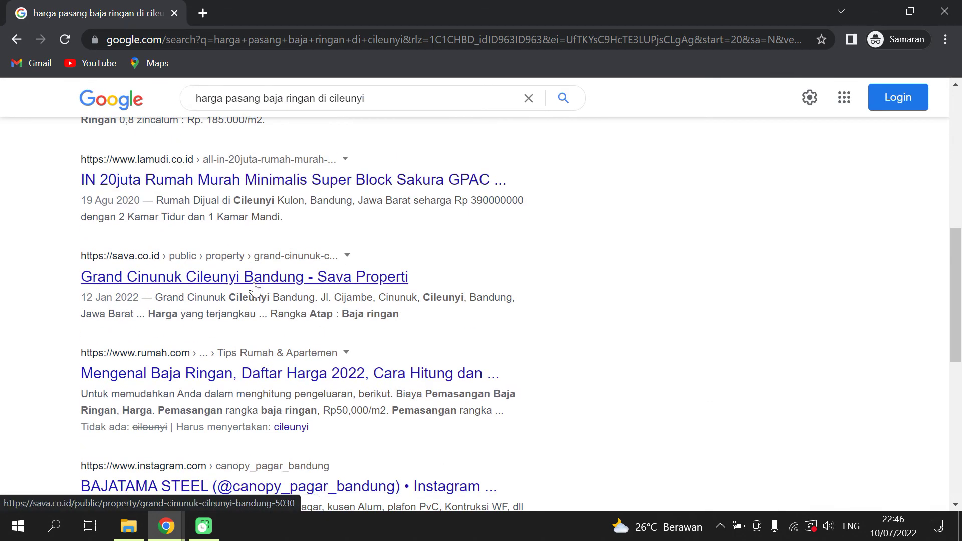
{"action": "scroll", "coordinate": [254, 287], "scroll_direction": "down", "scroll_amount": 10}
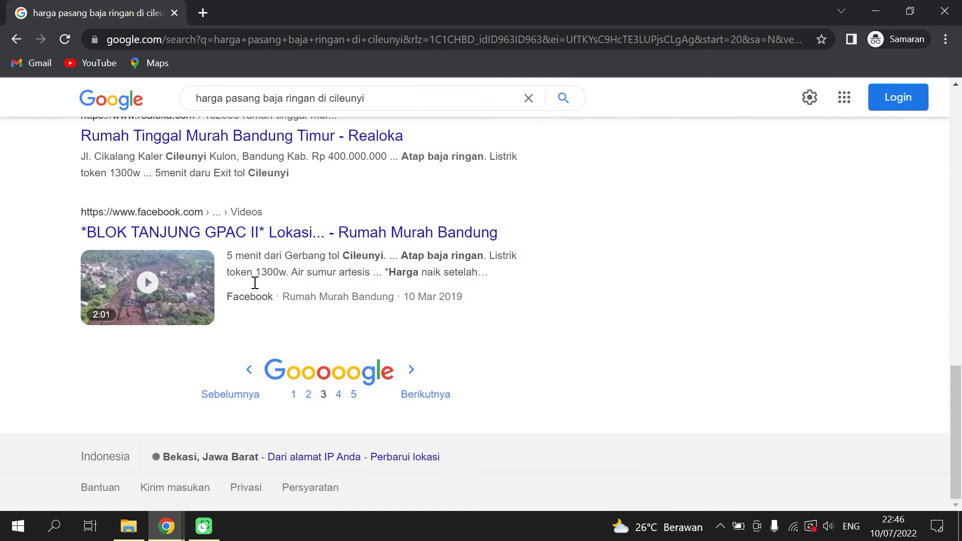
{"action": "left_click", "coordinate": [338, 395]}
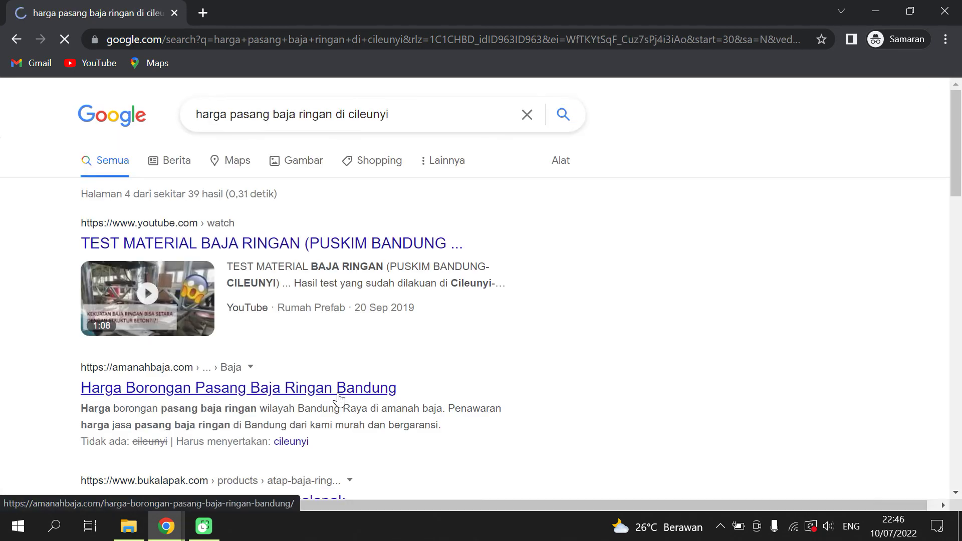
Look through results page 4 to its end for the amanahbaja.com Cileunyi post.
{"action": "scroll", "coordinate": [290, 300], "scroll_direction": "down", "scroll_amount": 2}
{"action": "scroll", "coordinate": [292, 301], "scroll_direction": "down", "scroll_amount": 5}
{"action": "scroll", "coordinate": [293, 296], "scroll_direction": "down", "scroll_amount": 11}
{"action": "scroll", "coordinate": [293, 302], "scroll_direction": "up", "scroll_amount": 1}
{"action": "scroll", "coordinate": [293, 298], "scroll_direction": "down", "scroll_amount": 2}
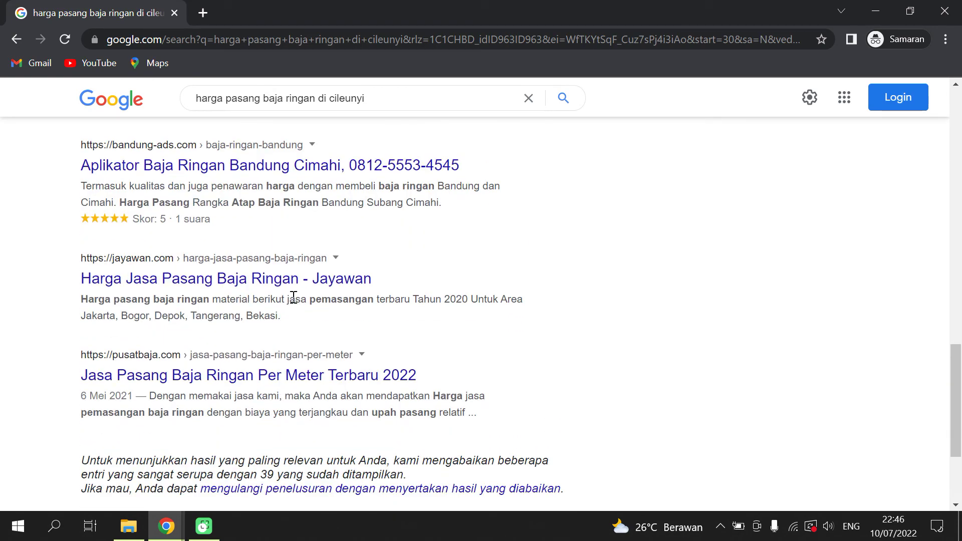
{"action": "scroll", "coordinate": [293, 296], "scroll_direction": "down", "scroll_amount": 3}
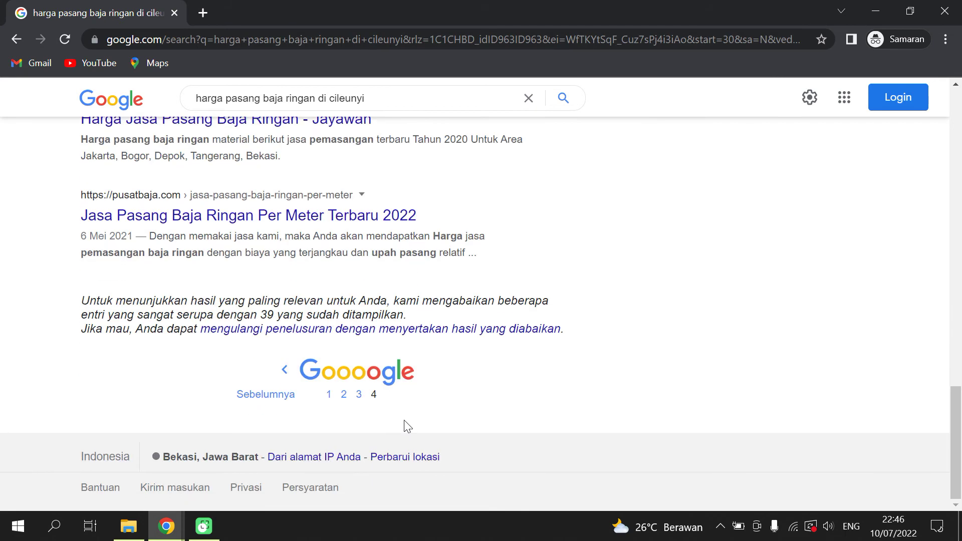
{"action": "scroll", "coordinate": [391, 371], "scroll_direction": "up", "scroll_amount": 20}
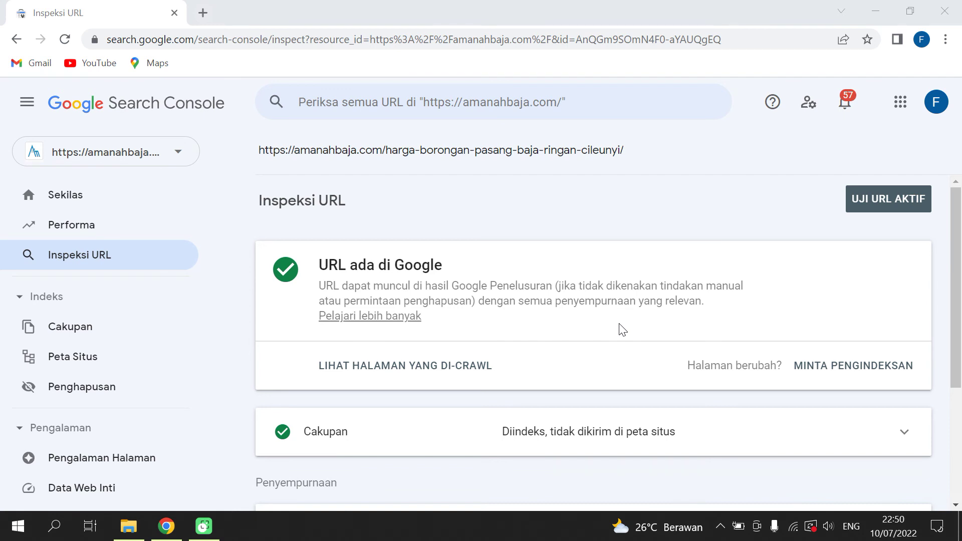
Review the Search Console URL inspection report for the Cileunyi post, including its coverage and enhancements sections.
{"action": "scroll", "coordinate": [557, 325], "scroll_direction": "down", "scroll_amount": 3}
{"action": "scroll", "coordinate": [557, 324], "scroll_direction": "up", "scroll_amount": 3}
{"action": "scroll", "coordinate": [590, 322], "scroll_direction": "down", "scroll_amount": 3}
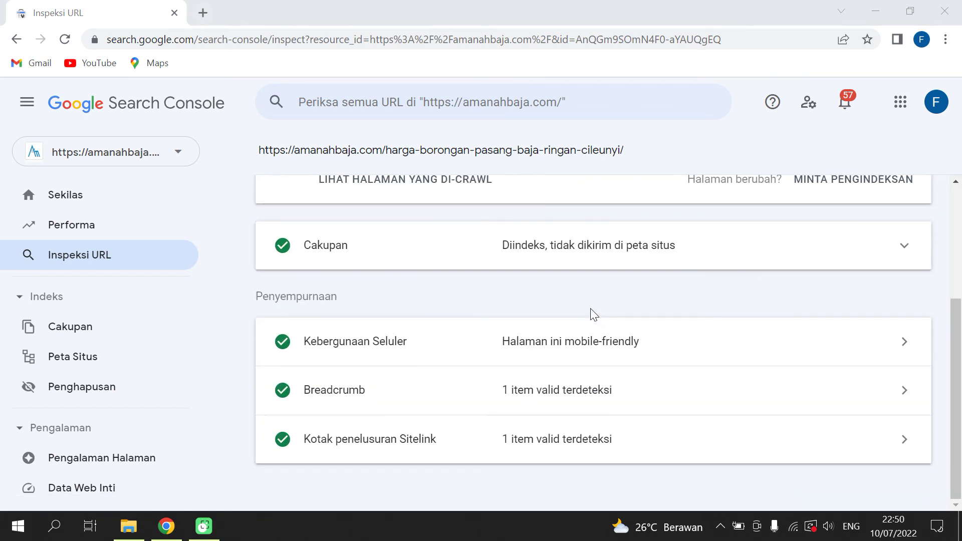
{"action": "scroll", "coordinate": [593, 313], "scroll_direction": "up", "scroll_amount": 3}
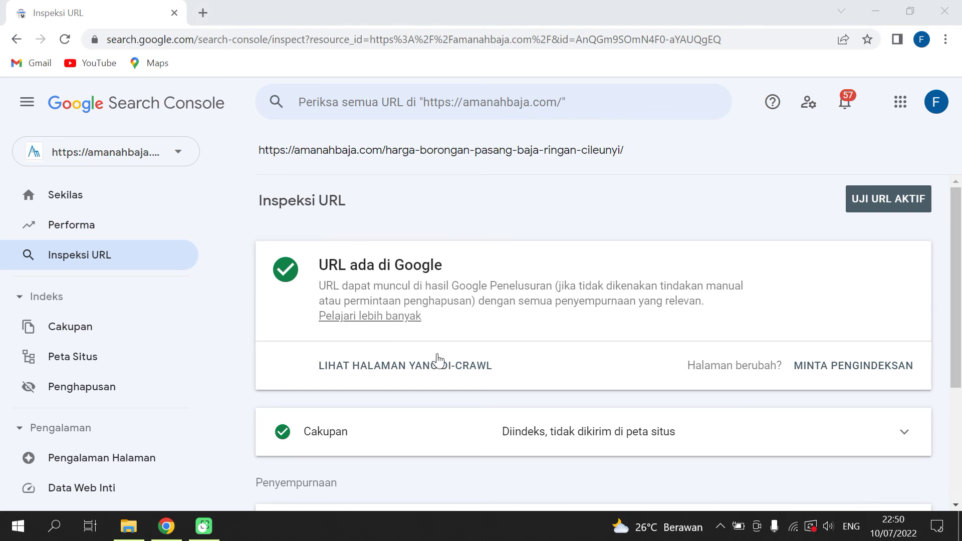
{"action": "scroll", "coordinate": [466, 331], "scroll_direction": "down", "scroll_amount": 3}
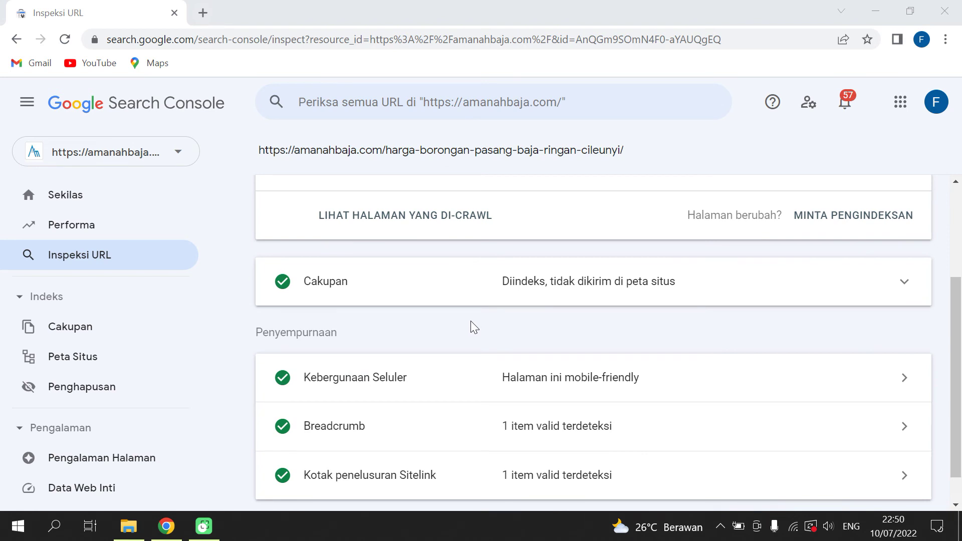
{"action": "scroll", "coordinate": [471, 324], "scroll_direction": "down", "scroll_amount": 1}
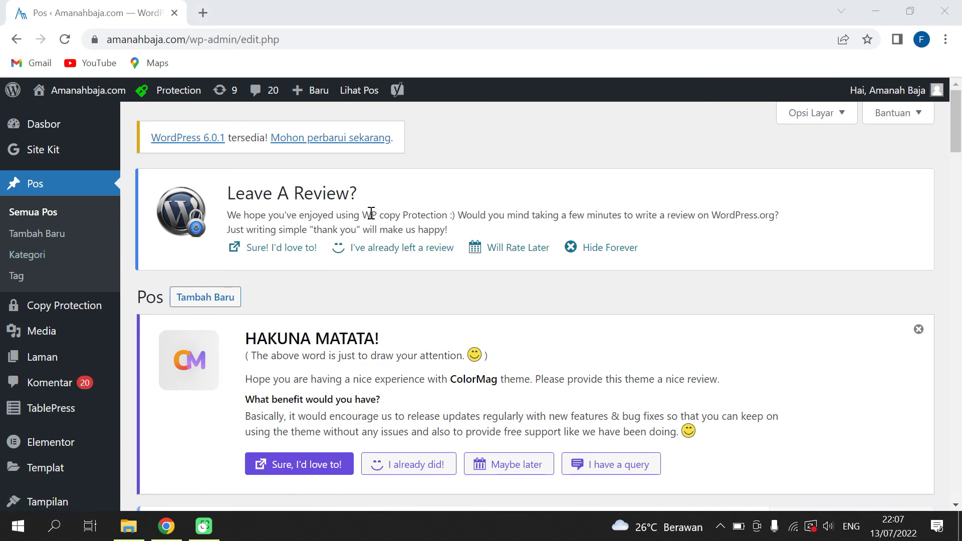
Find the post "Harga Borongan Pasang Baja Ringan Cileunyi" in the WordPress posts list and open its live page in a new tab.
{"action": "scroll", "coordinate": [371, 213], "scroll_direction": "down", "scroll_amount": 1}
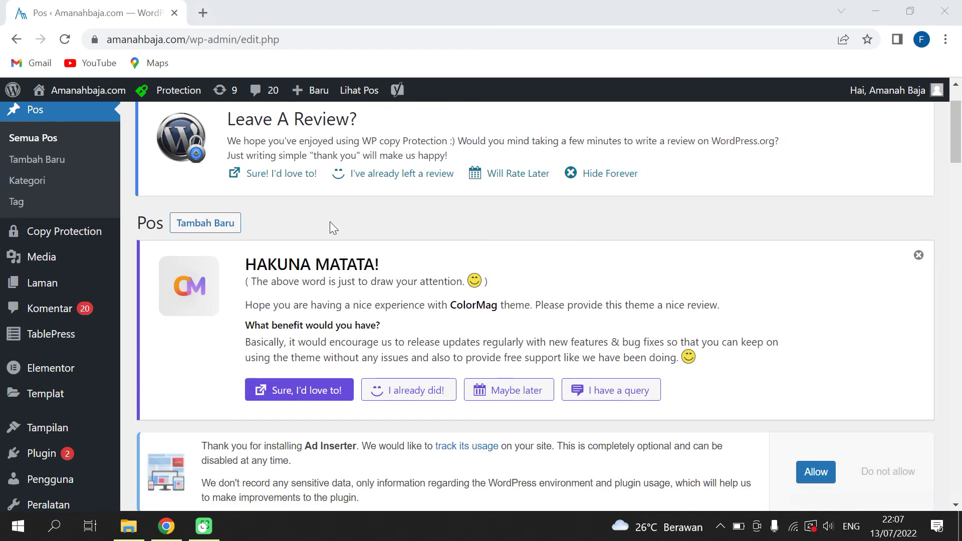
{"action": "scroll", "coordinate": [331, 223], "scroll_direction": "up", "scroll_amount": 1}
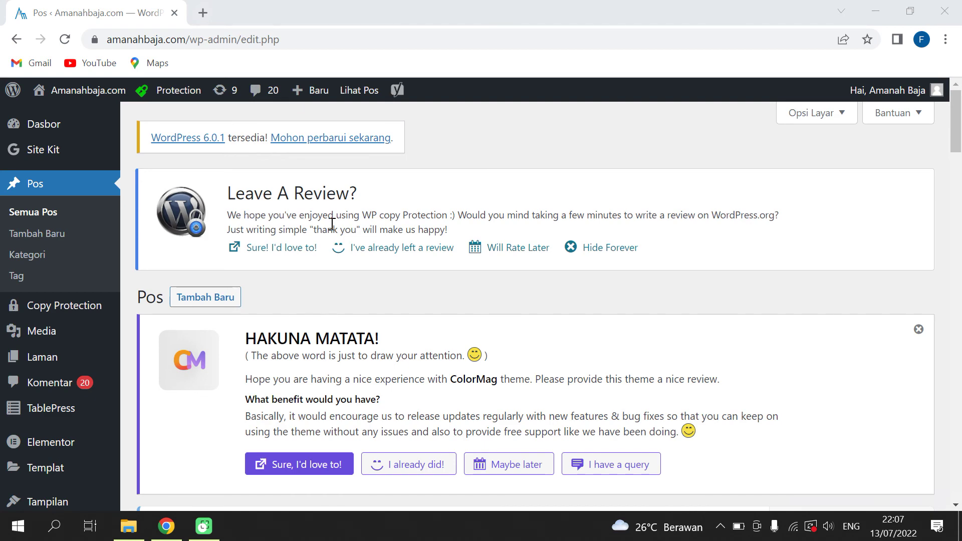
{"action": "scroll", "coordinate": [332, 224], "scroll_direction": "down", "scroll_amount": 3}
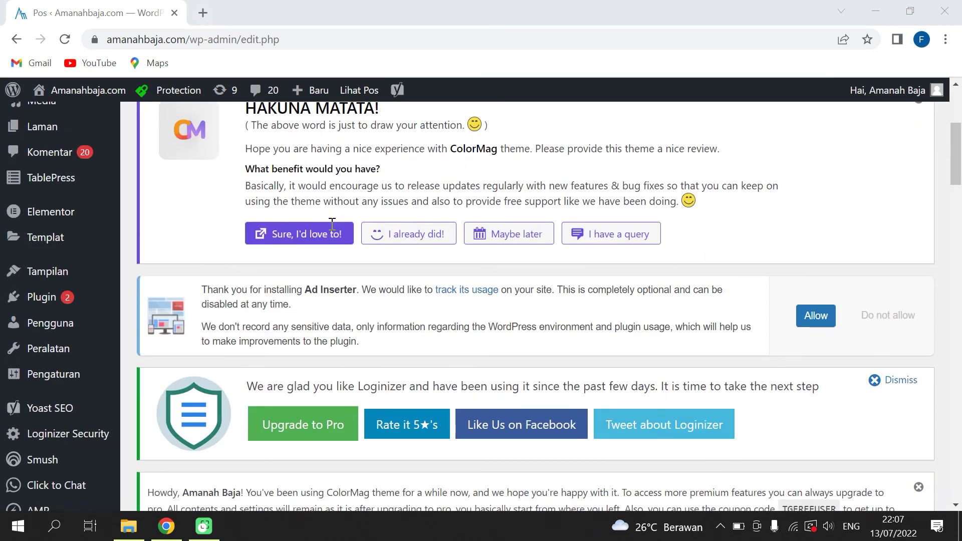
{"action": "scroll", "coordinate": [332, 224], "scroll_direction": "down", "scroll_amount": 8}
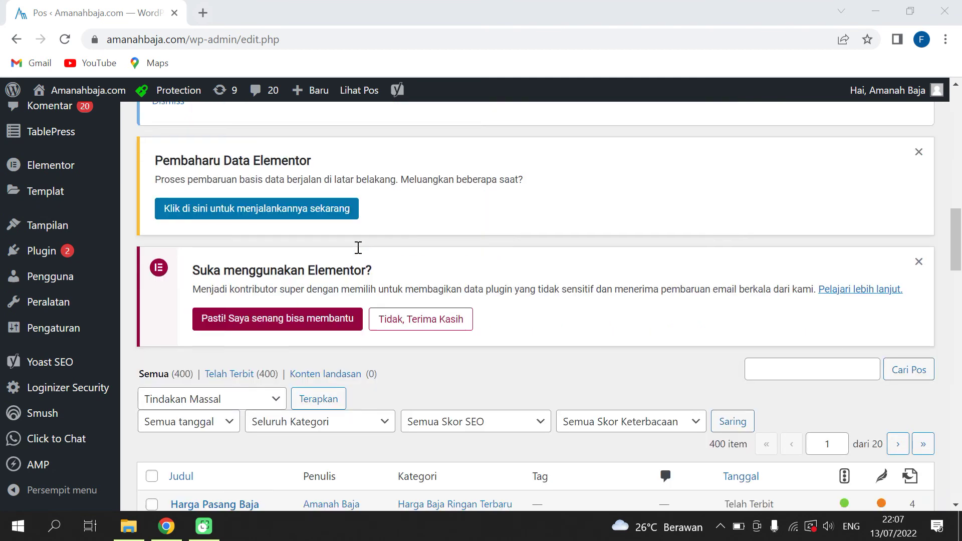
{"action": "scroll", "coordinate": [358, 248], "scroll_direction": "down", "scroll_amount": 3}
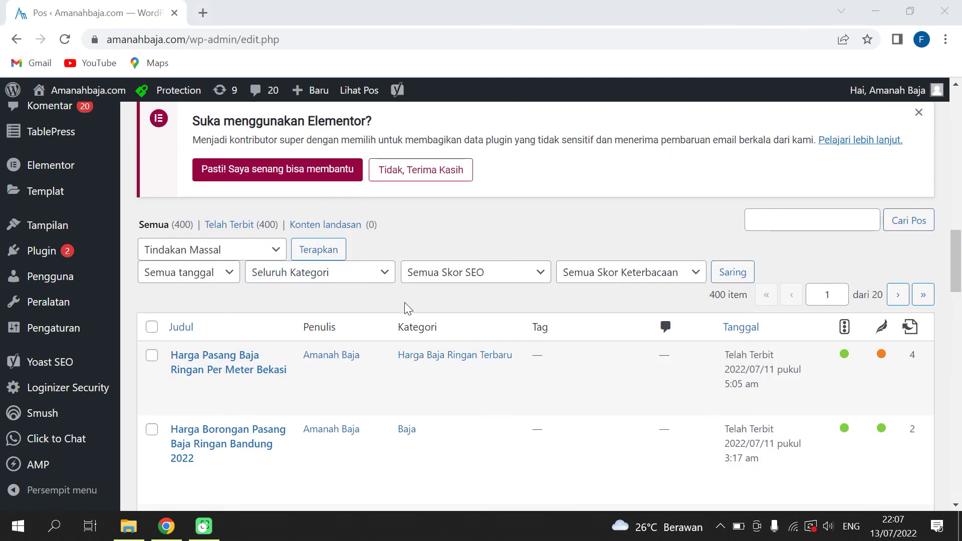
{"action": "scroll", "coordinate": [409, 308], "scroll_direction": "down", "scroll_amount": 1}
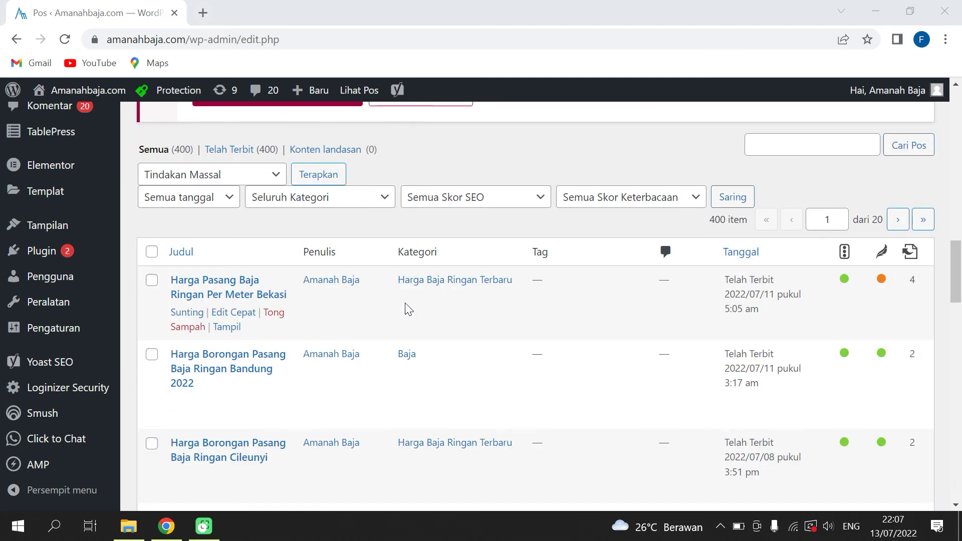
{"action": "scroll", "coordinate": [408, 308], "scroll_direction": "down", "scroll_amount": 1}
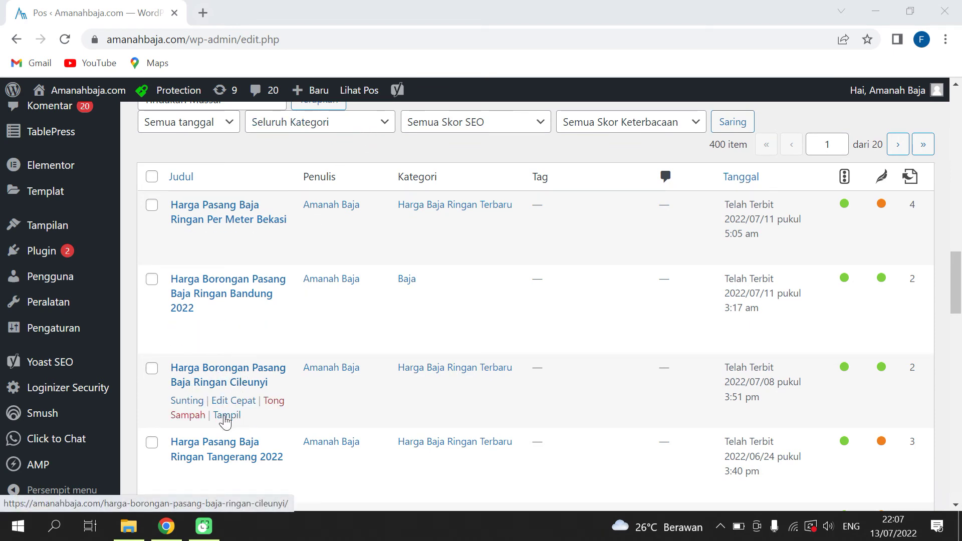
{"action": "right_click", "coordinate": [228, 416]}
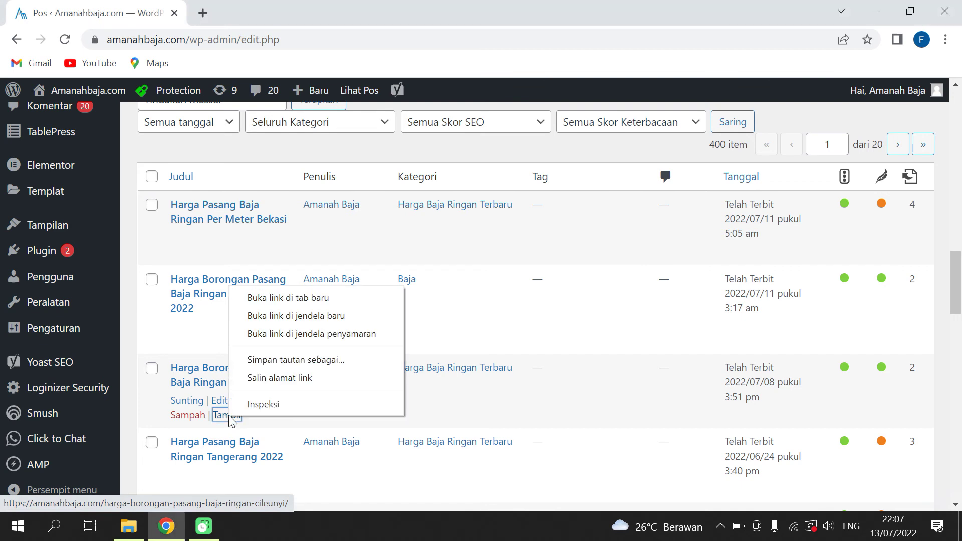
{"action": "left_click", "coordinate": [315, 298]}
Search Google for "google search console" in another new tab.
{"action": "left_click", "coordinate": [382, 13]}
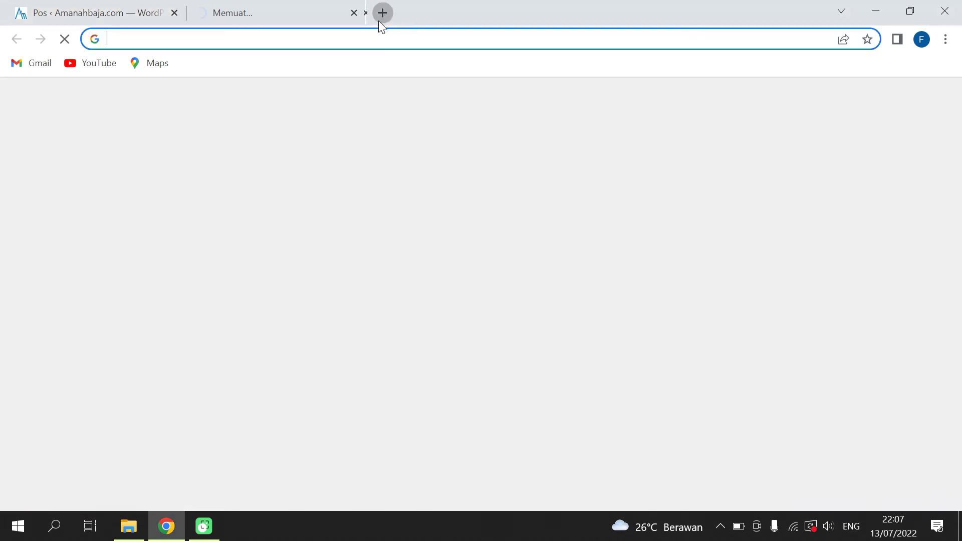
{"action": "left_click", "coordinate": [273, 39]}
{"action": "type", "text": "google search console"}
{"action": "key", "text": "Return"}
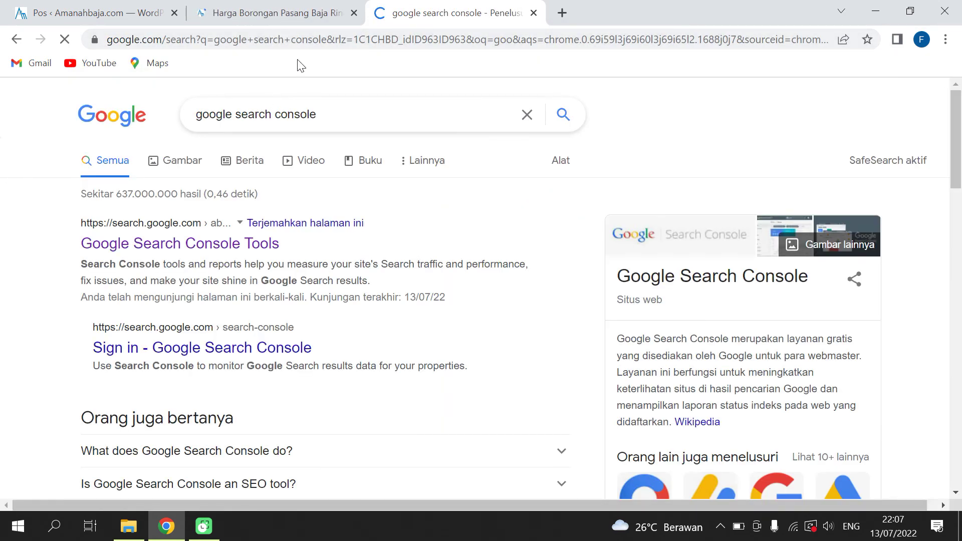
Copy the address of the live Cileunyi post page.
{"action": "left_click", "coordinate": [278, 17]}
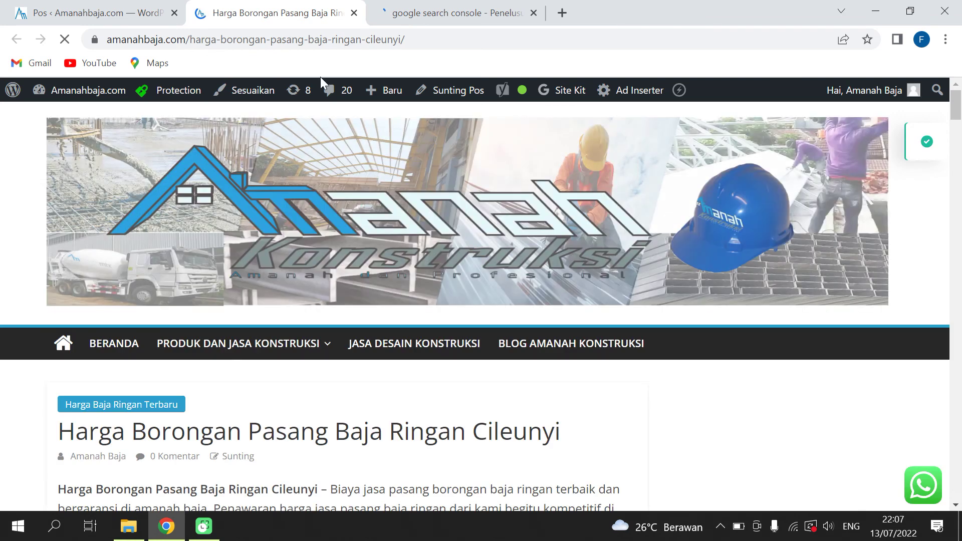
{"action": "left_click", "coordinate": [324, 40]}
{"action": "key", "text": "ctrl+c"}
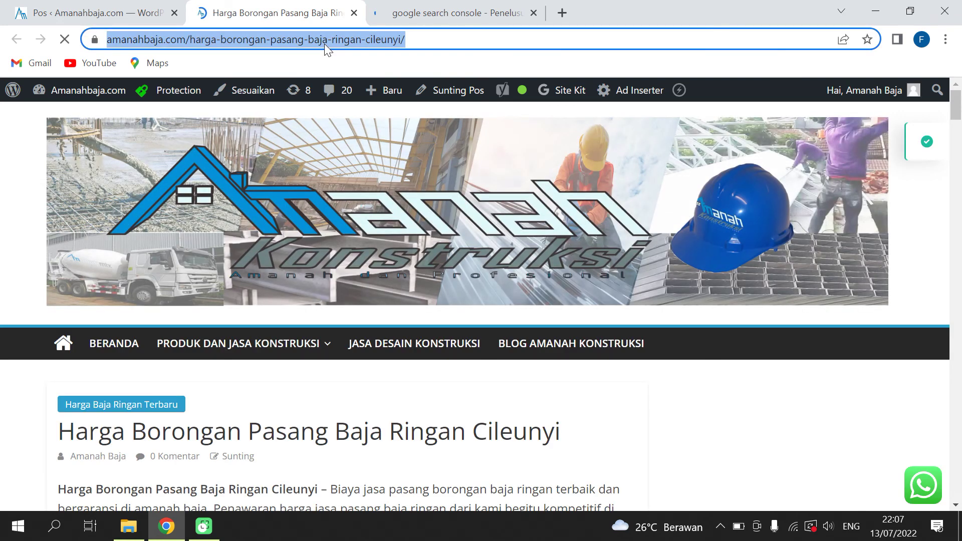
Open Google Search Console from the search results and start it to reach the amanahbaja.com overview.
{"action": "left_click", "coordinate": [464, 14]}
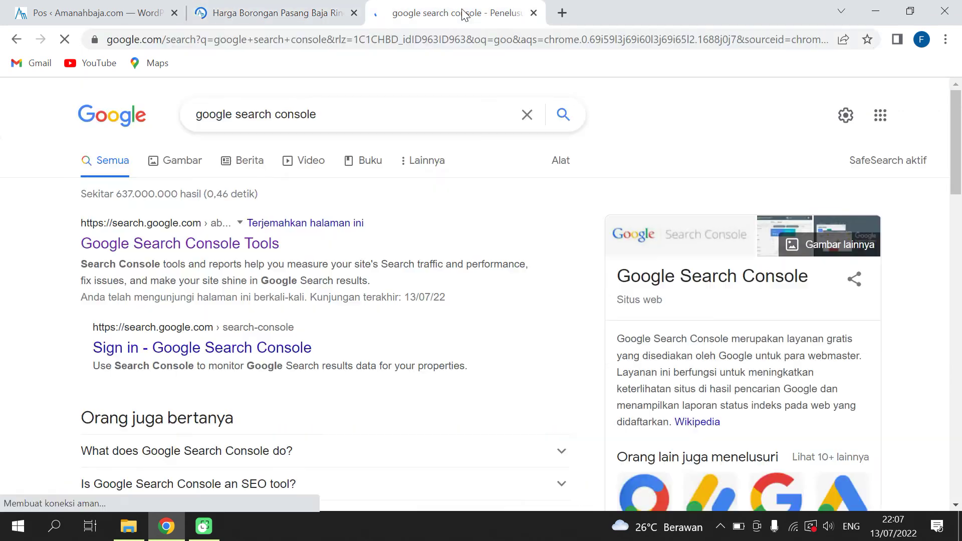
{"action": "left_click", "coordinate": [131, 243]}
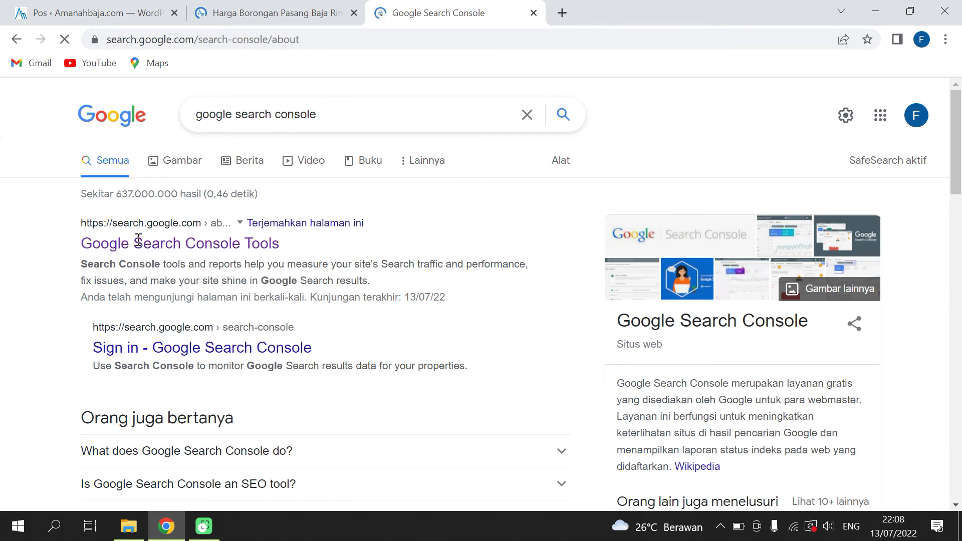
{"action": "scroll", "coordinate": [236, 234], "scroll_direction": "down", "scroll_amount": 2}
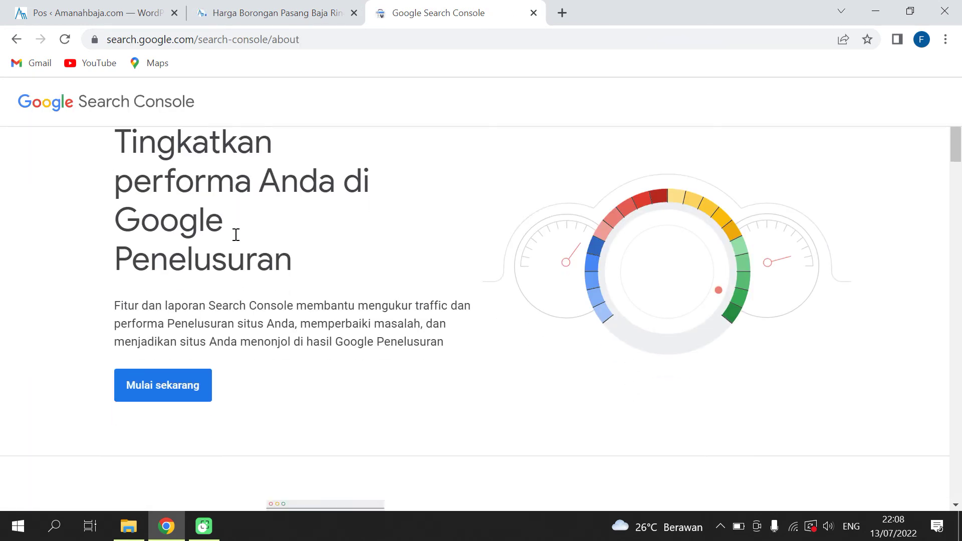
{"action": "scroll", "coordinate": [236, 234], "scroll_direction": "down", "scroll_amount": 1}
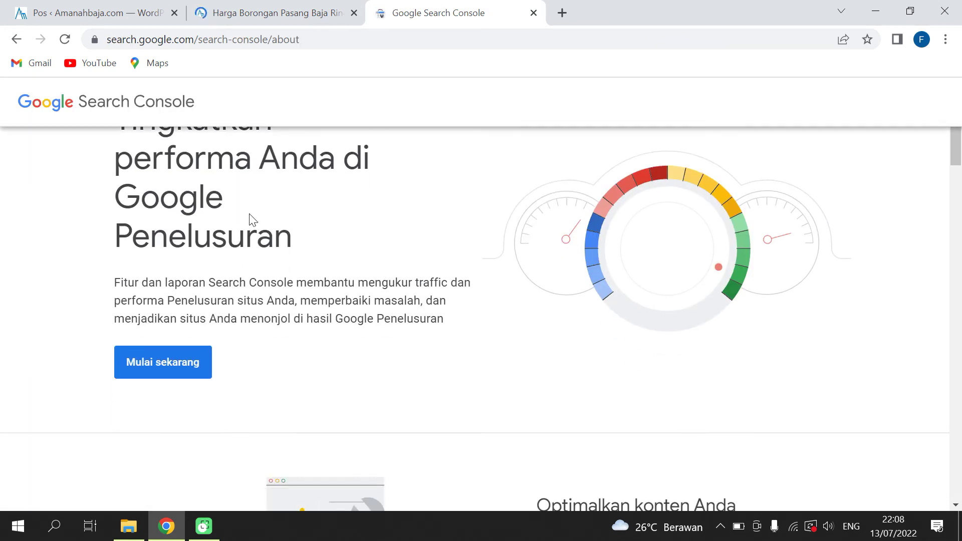
{"action": "left_click", "coordinate": [166, 372]}
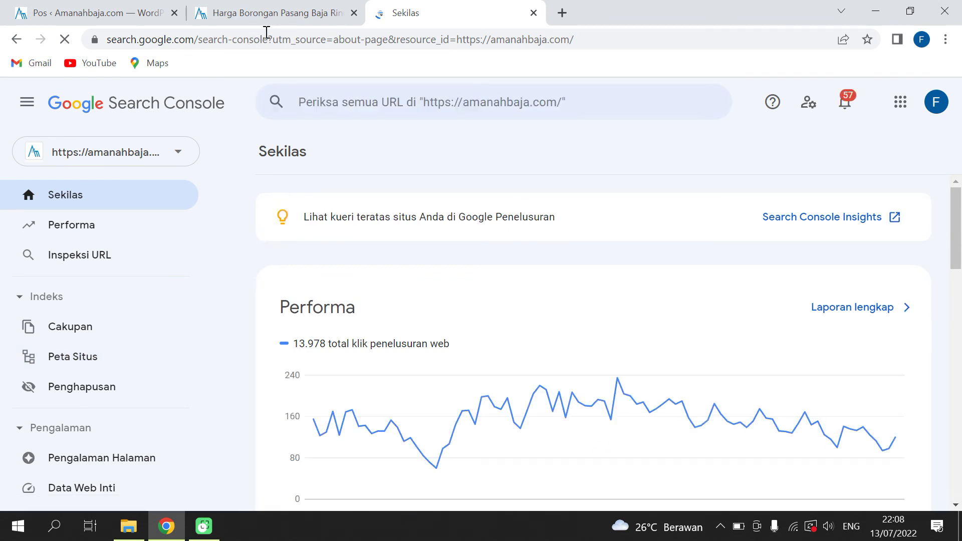
{"action": "left_click", "coordinate": [287, 13]}
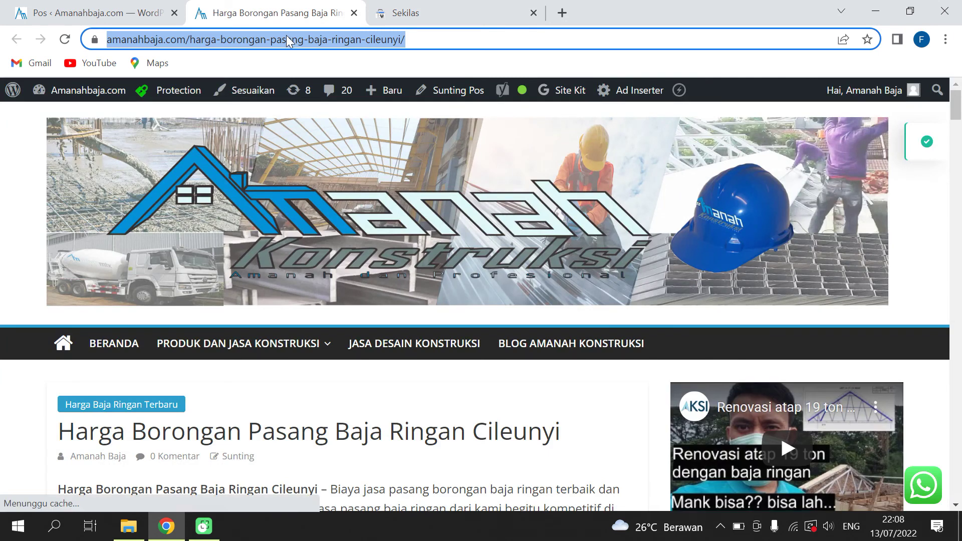
{"action": "left_click", "coordinate": [426, 12]}
{"action": "left_click", "coordinate": [342, 98]}
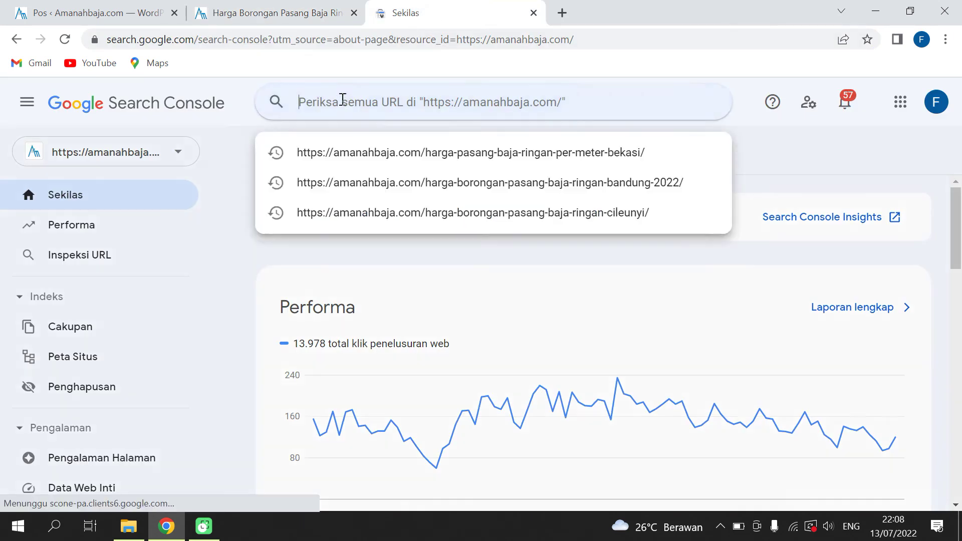
{"action": "key", "text": "ctrl+v"}
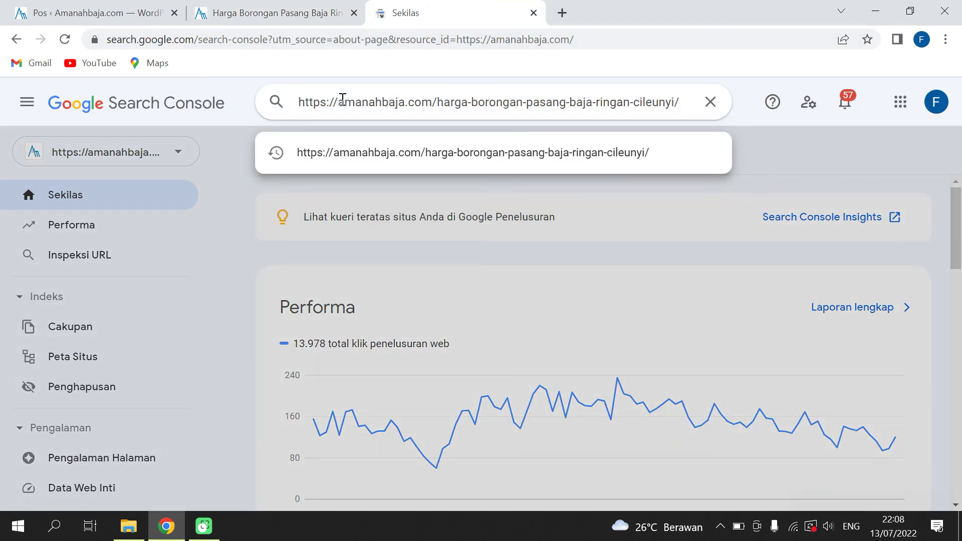
{"action": "key", "text": "Return"}
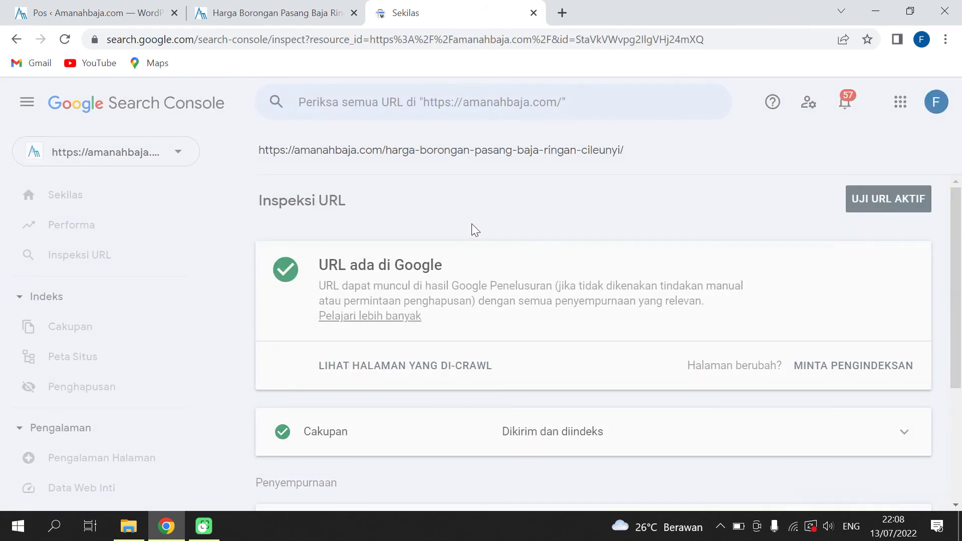
Review the new inspection report's Google index status, coverage and enhancements for the Cileunyi post.
{"action": "scroll", "coordinate": [472, 333], "scroll_direction": "down", "scroll_amount": 4}
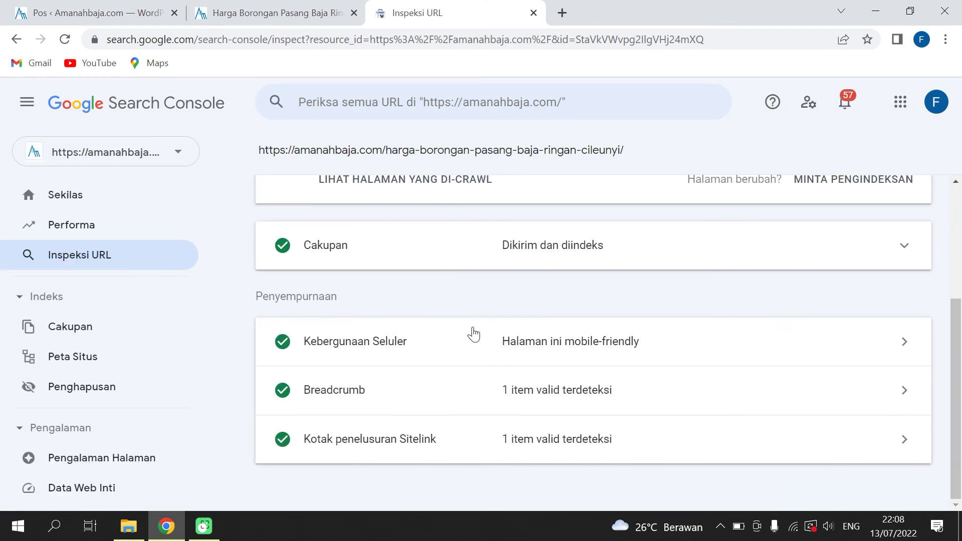
{"action": "scroll", "coordinate": [473, 334], "scroll_direction": "up", "scroll_amount": 4}
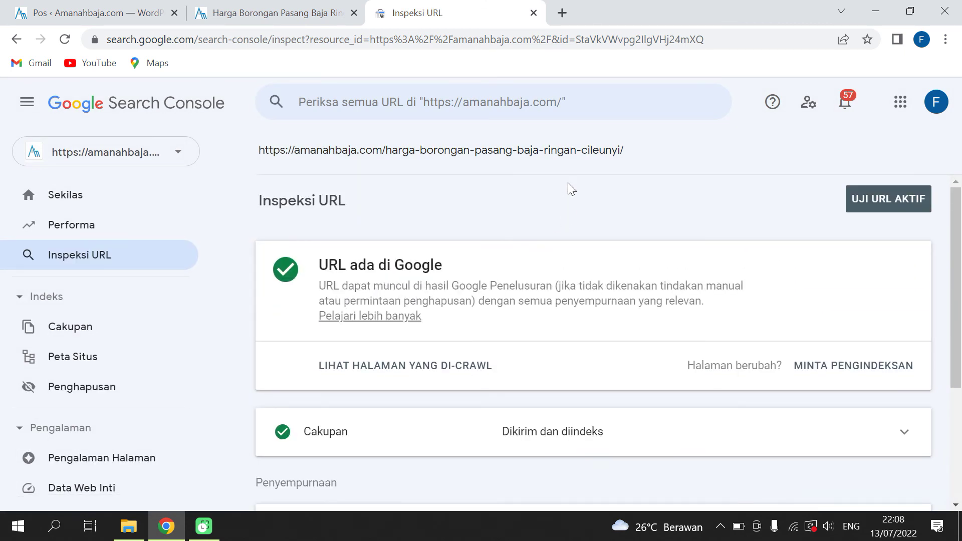
{"action": "scroll", "coordinate": [474, 211], "scroll_direction": "down", "scroll_amount": 3}
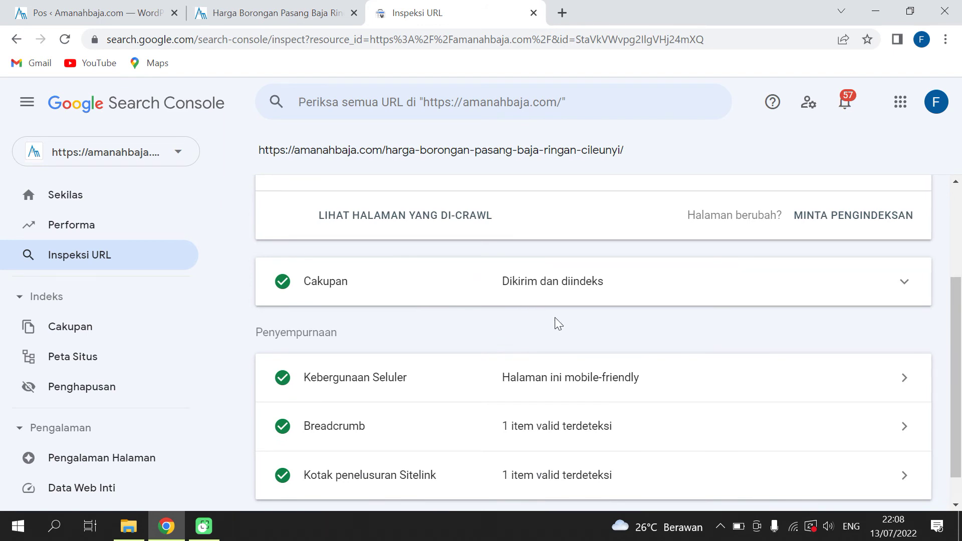
{"action": "scroll", "coordinate": [555, 317], "scroll_direction": "up", "scroll_amount": 3}
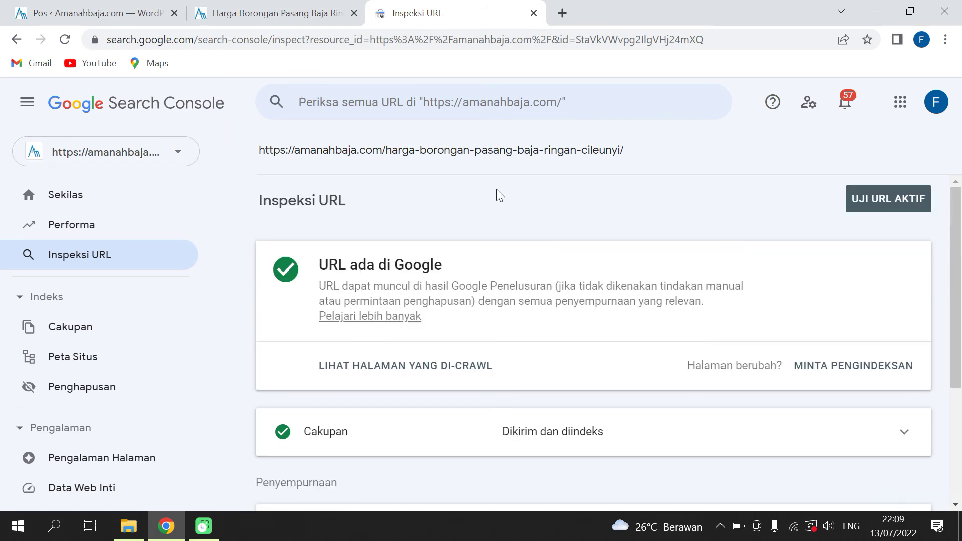
{"action": "scroll", "coordinate": [395, 236], "scroll_direction": "down", "scroll_amount": 4}
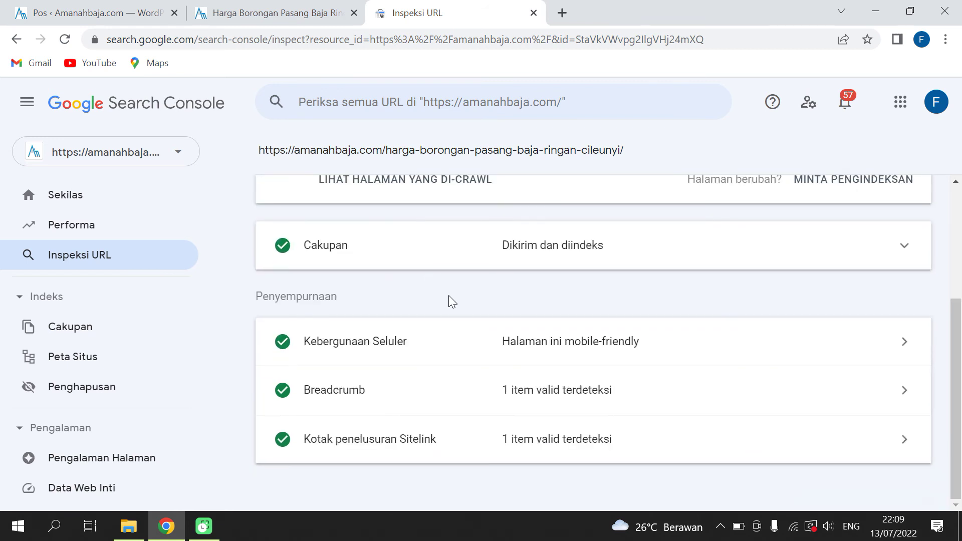
{"action": "scroll", "coordinate": [484, 332], "scroll_direction": "up", "scroll_amount": 4}
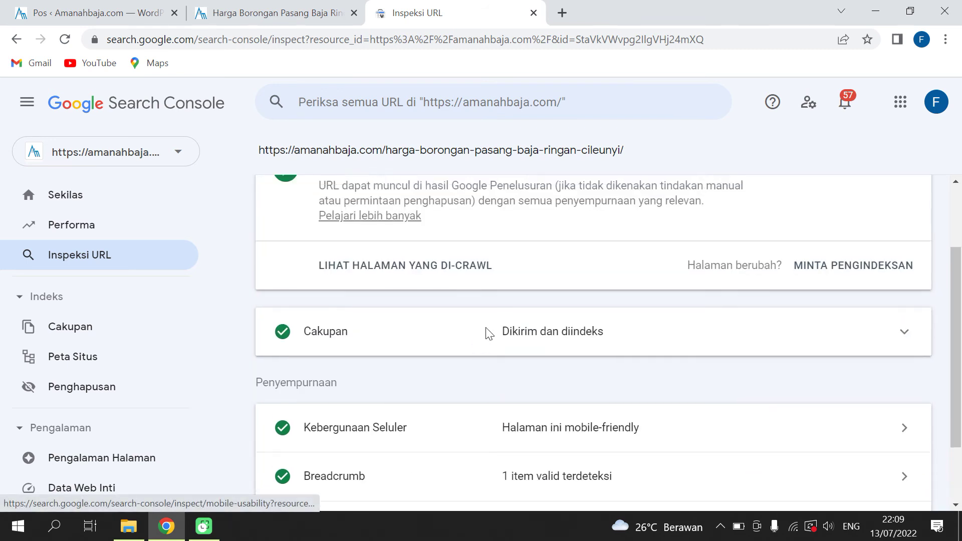
Search Google for "harga pasang baja ringan di cileunyi" in a new incognito window.
{"action": "left_click", "coordinate": [945, 39]}
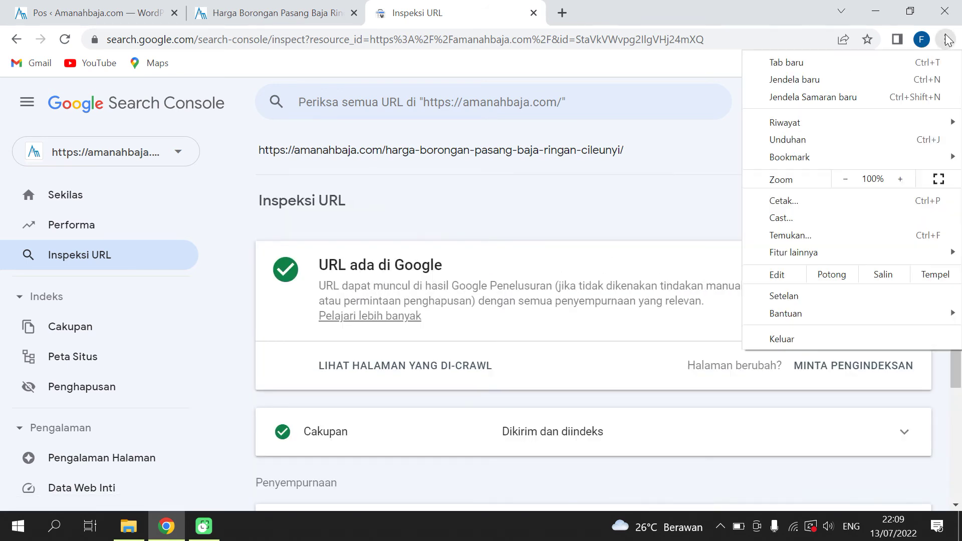
{"action": "left_click", "coordinate": [799, 98]}
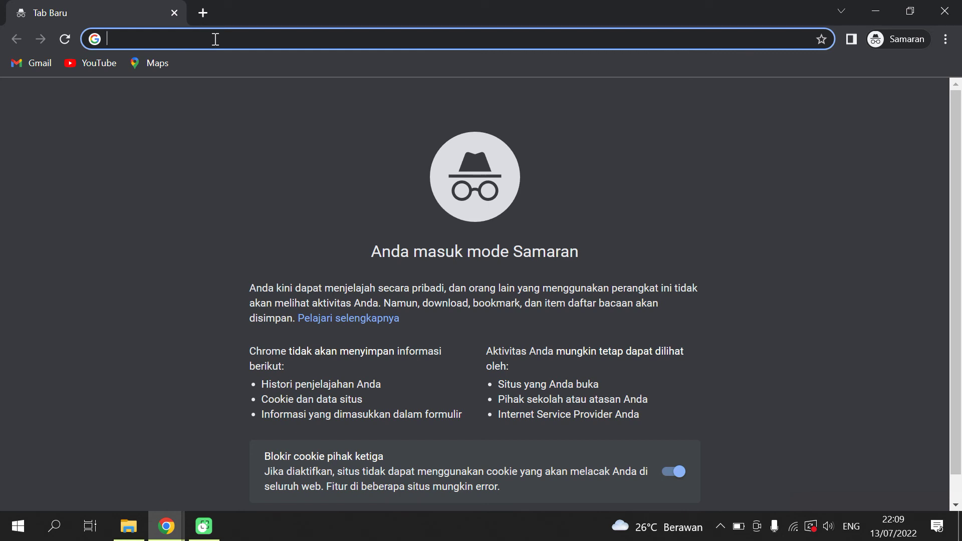
{"action": "type", "text": "harga pas"}
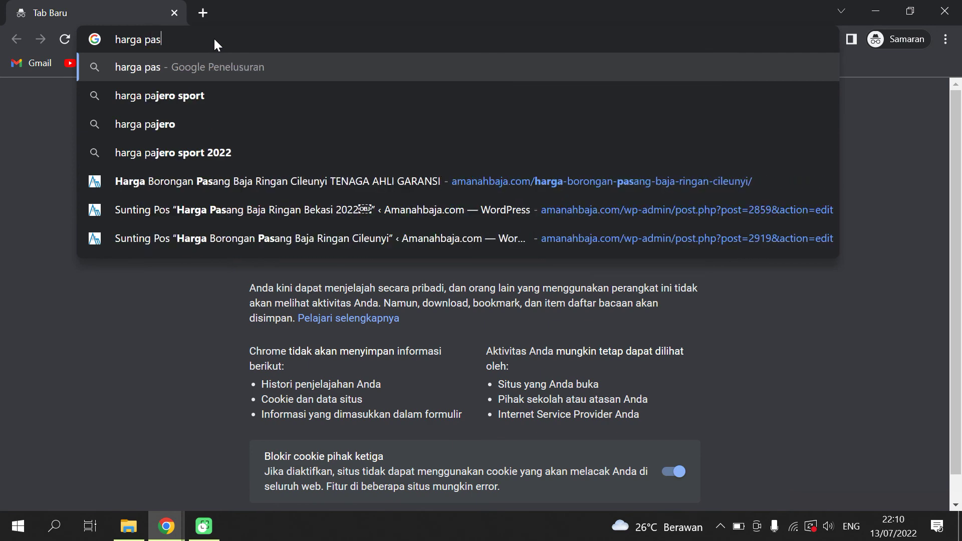
{"action": "type", "text": "ang baja ring"}
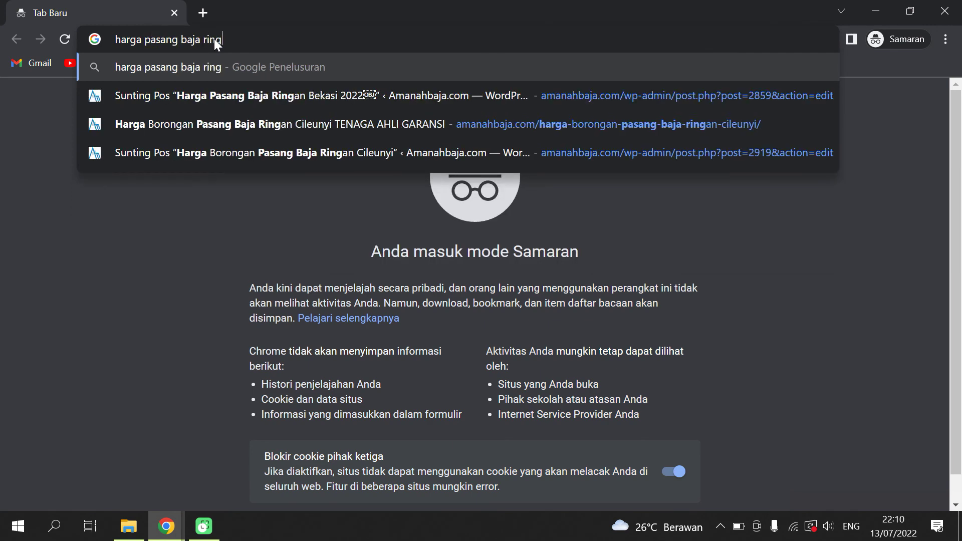
{"action": "type", "text": "an di cileunyi"}
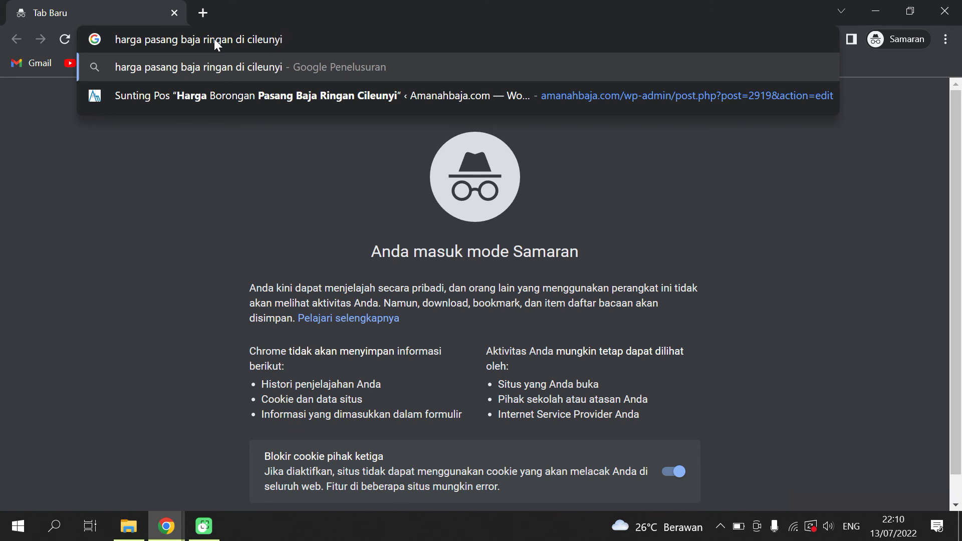
{"action": "key", "text": "Return"}
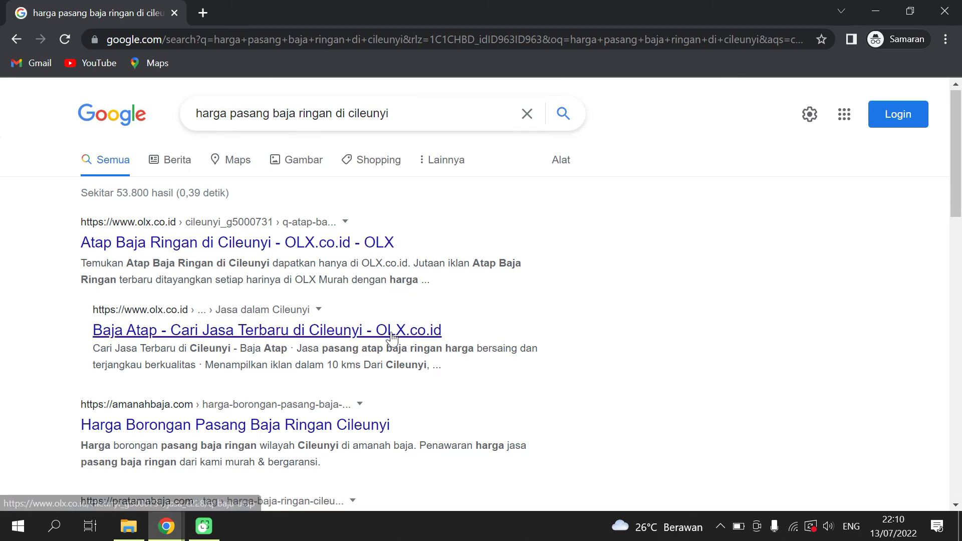
Examine the first page of search results for the ranking of amanahbaja.com's Cileunyi post among competing sites.
{"action": "scroll", "coordinate": [390, 333], "scroll_direction": "down", "scroll_amount": 1}
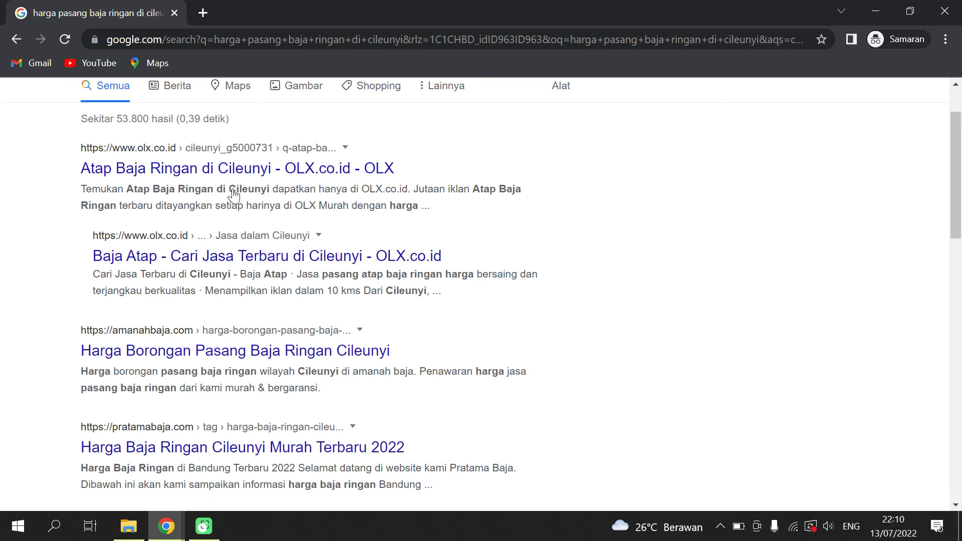
{"action": "scroll", "coordinate": [240, 199], "scroll_direction": "up", "scroll_amount": 2}
{"action": "scroll", "coordinate": [239, 205], "scroll_direction": "down", "scroll_amount": 2}
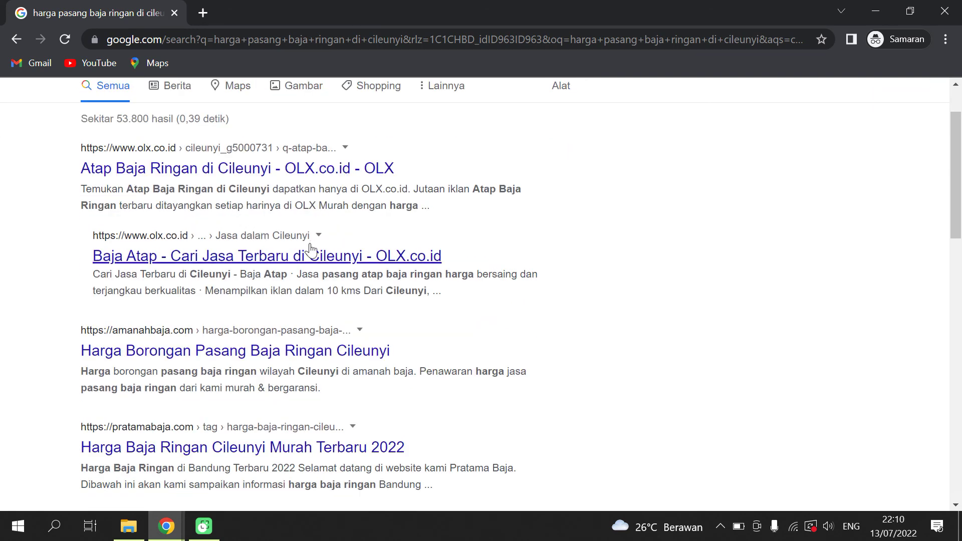
{"action": "scroll", "coordinate": [213, 281], "scroll_direction": "down", "scroll_amount": 2}
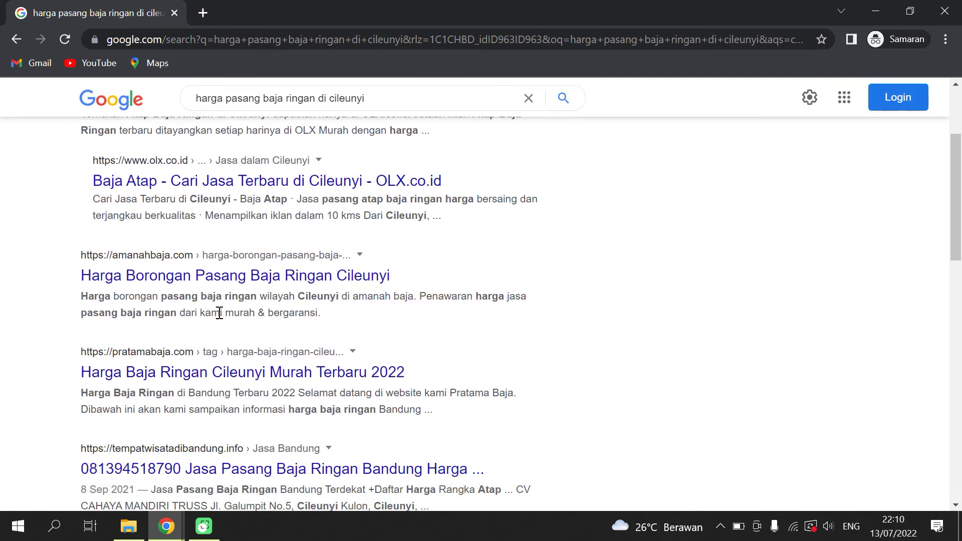
{"action": "scroll", "coordinate": [224, 322], "scroll_direction": "down", "scroll_amount": 1}
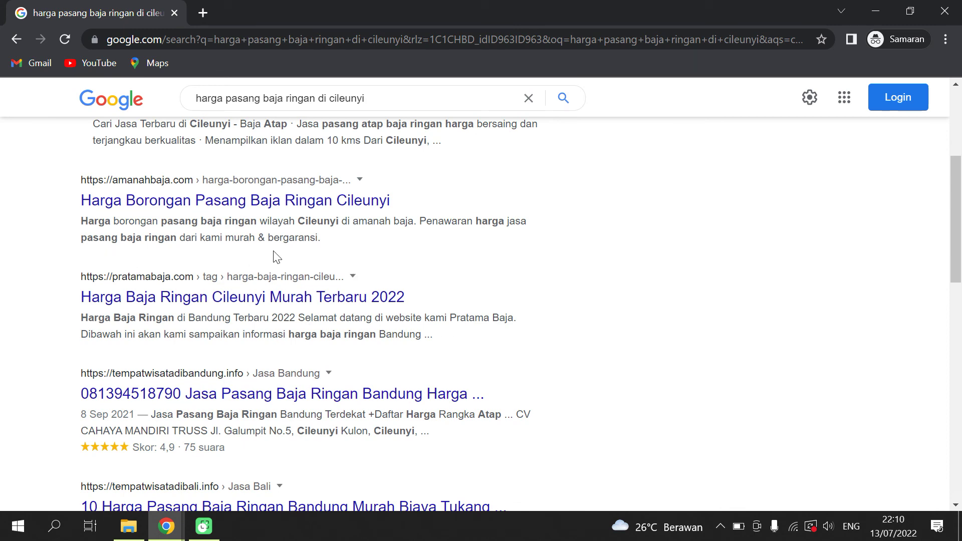
{"action": "scroll", "coordinate": [275, 256], "scroll_direction": "up", "scroll_amount": 1}
{"action": "scroll", "coordinate": [275, 256], "scroll_direction": "up", "scroll_amount": 1}
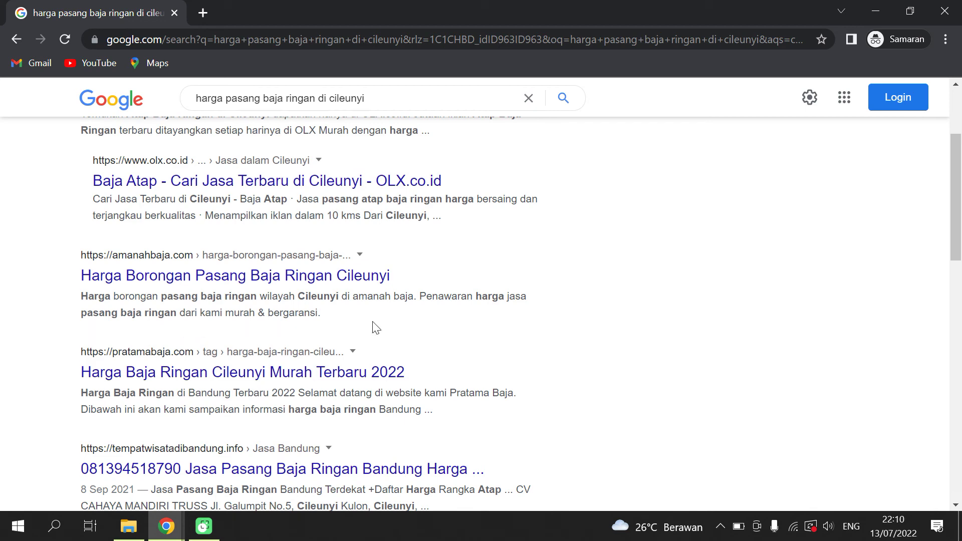
{"action": "scroll", "coordinate": [501, 270], "scroll_direction": "up", "scroll_amount": 3}
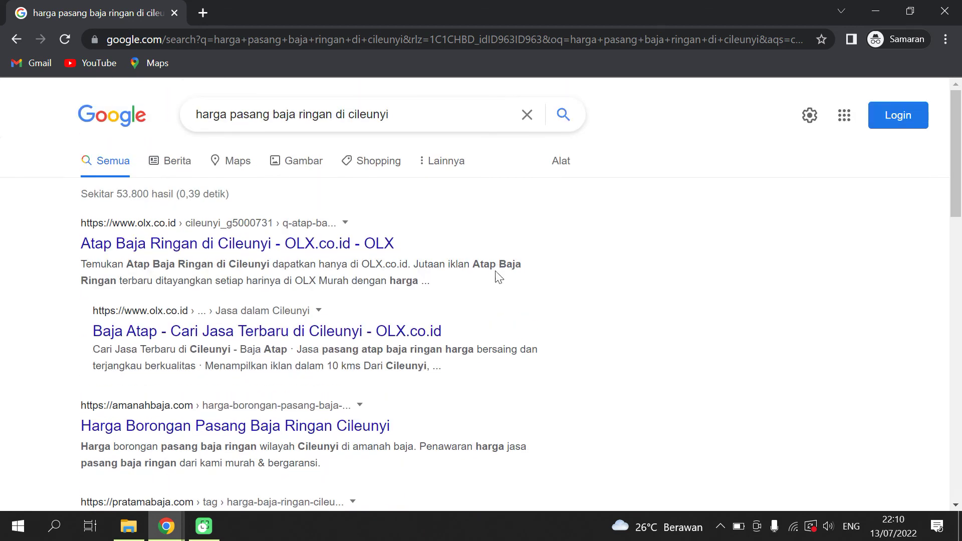
{"action": "scroll", "coordinate": [496, 283], "scroll_direction": "down", "scroll_amount": 7}
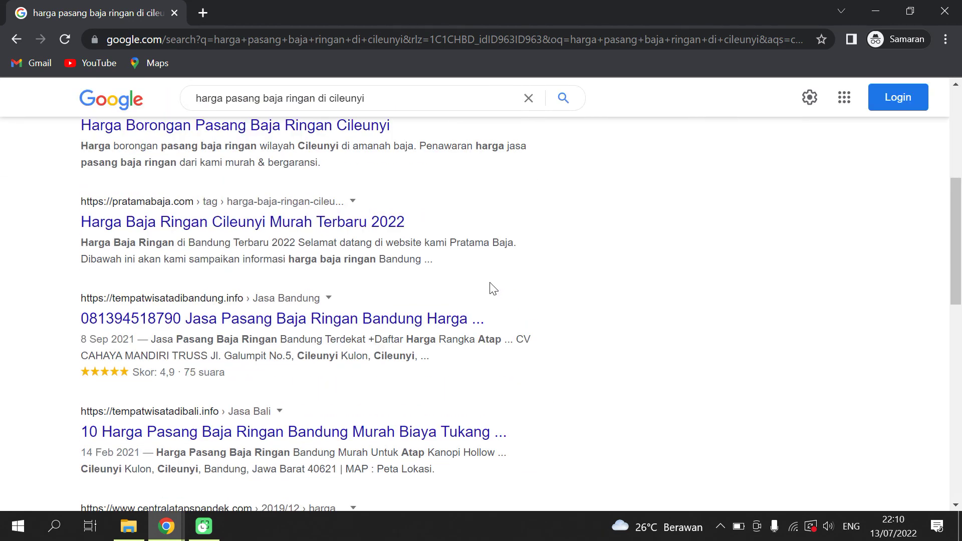
{"action": "scroll", "coordinate": [493, 288], "scroll_direction": "down", "scroll_amount": 4}
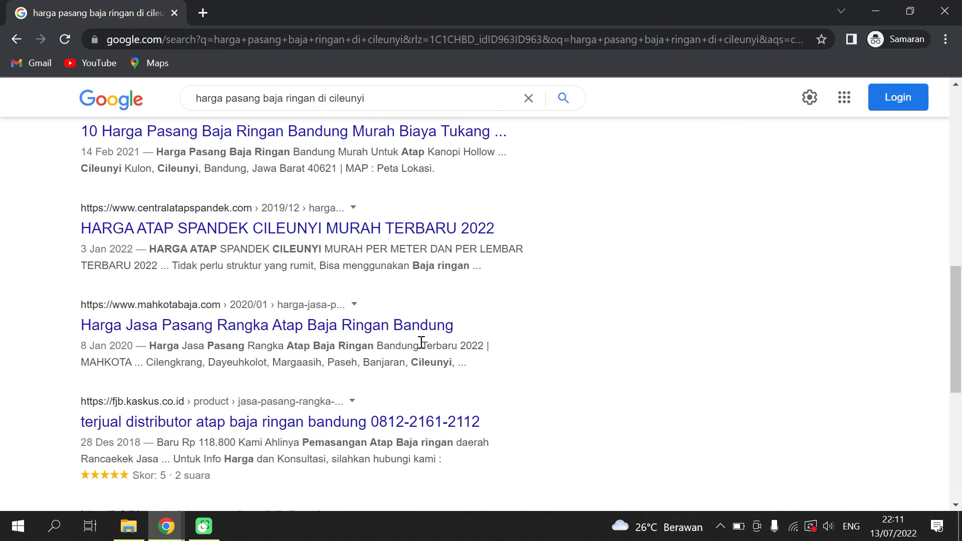
{"action": "scroll", "coordinate": [421, 344], "scroll_direction": "down", "scroll_amount": 3}
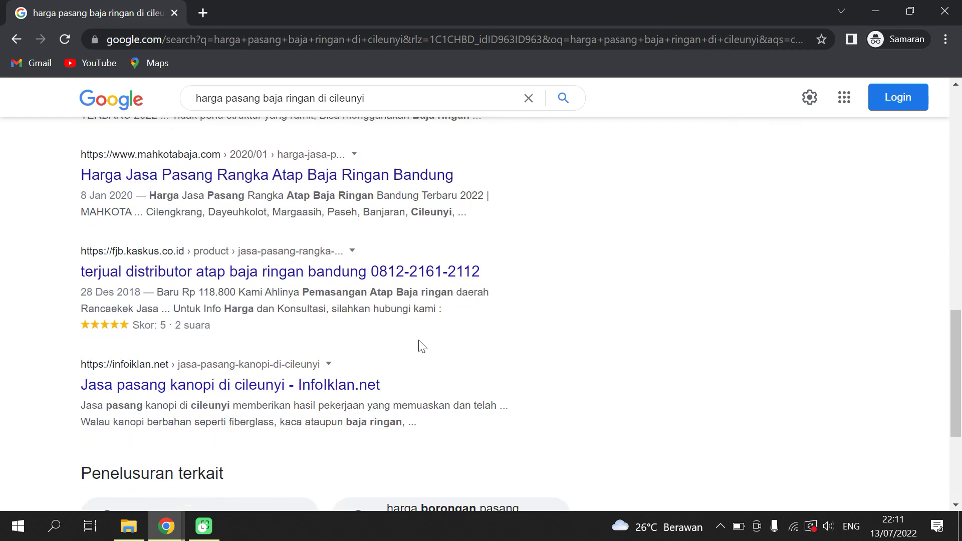
{"action": "scroll", "coordinate": [424, 340], "scroll_direction": "up", "scroll_amount": 5}
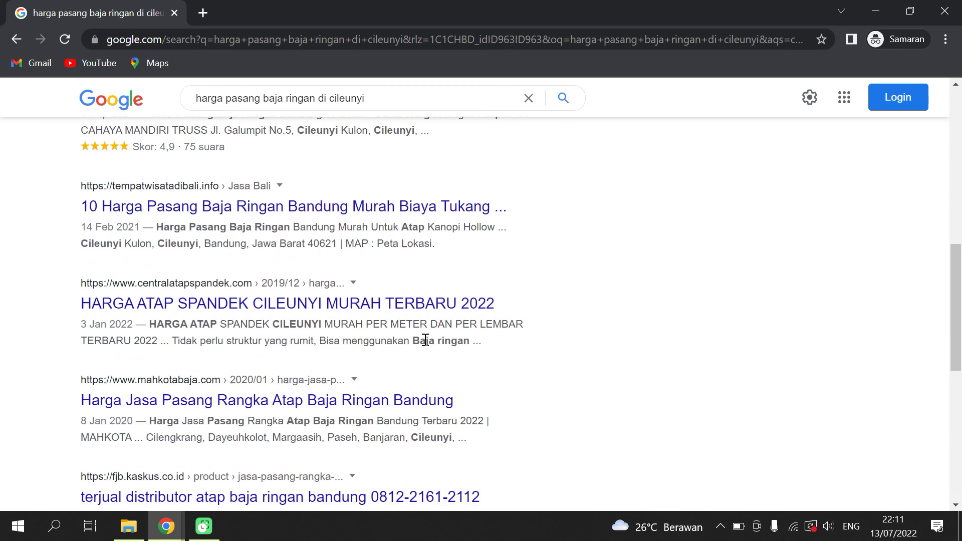
{"action": "scroll", "coordinate": [425, 337], "scroll_direction": "up", "scroll_amount": 2}
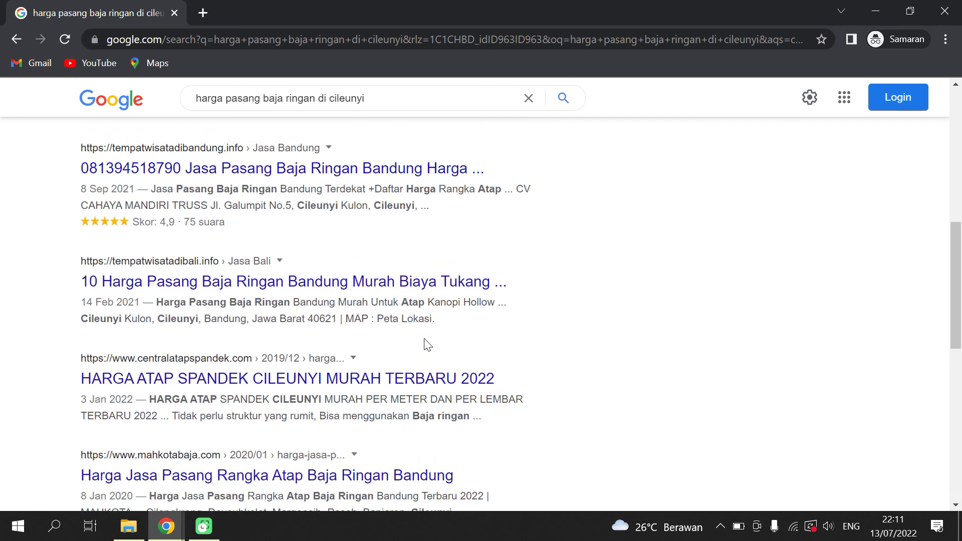
{"action": "scroll", "coordinate": [427, 344], "scroll_direction": "up", "scroll_amount": 5}
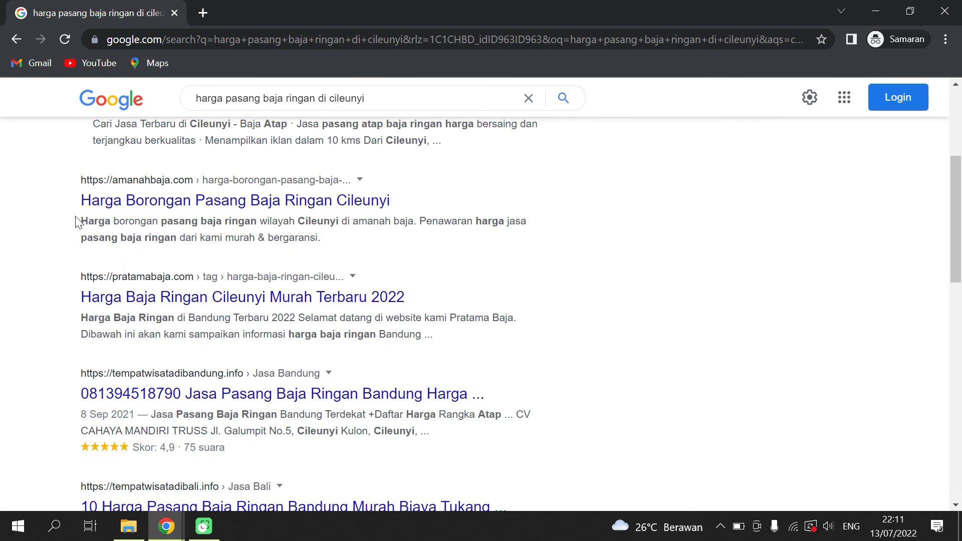
{"action": "scroll", "coordinate": [201, 261], "scroll_direction": "up", "scroll_amount": 5}
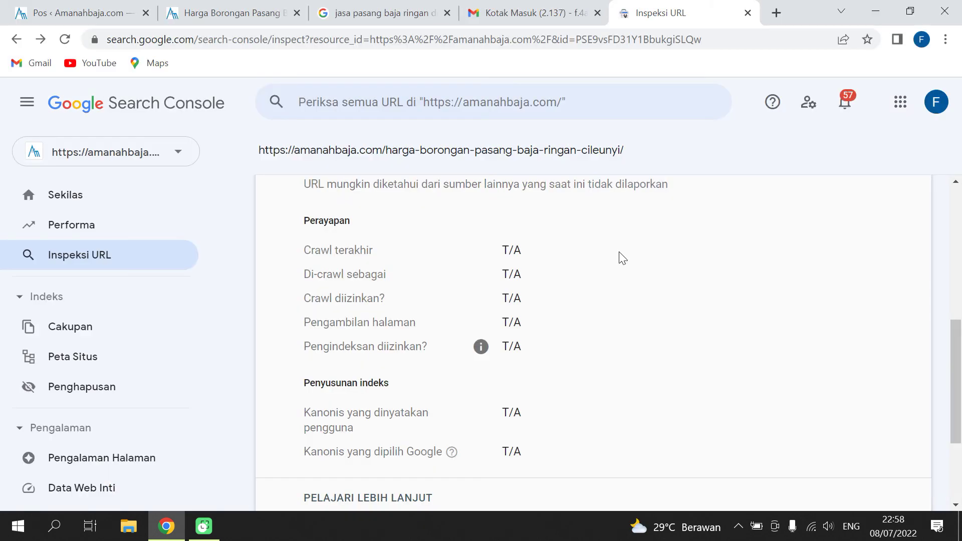
Review the Cileunyi post's URL inspection report in Search Console, covering its index status, indexing request, and discovery, crawl and indexing details.
{"action": "scroll", "coordinate": [620, 256], "scroll_direction": "up", "scroll_amount": 4}
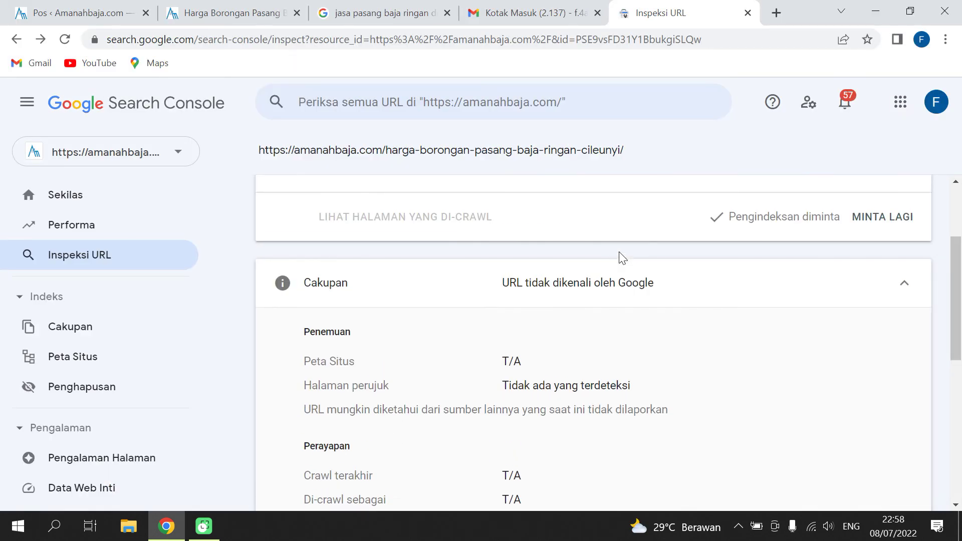
{"action": "scroll", "coordinate": [521, 278], "scroll_direction": "up", "scroll_amount": 3}
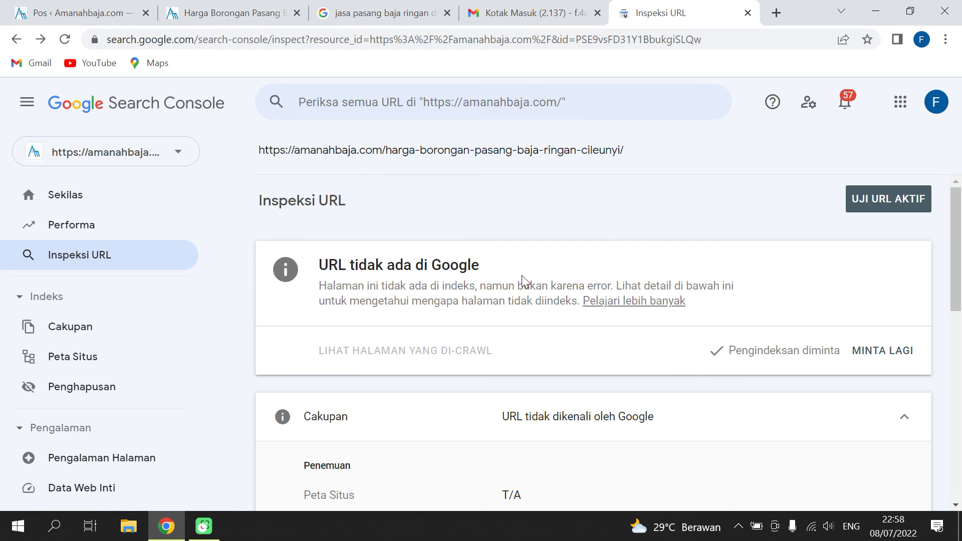
{"action": "scroll", "coordinate": [477, 273], "scroll_direction": "down", "scroll_amount": 2}
{"action": "scroll", "coordinate": [479, 282], "scroll_direction": "up", "scroll_amount": 2}
{"action": "scroll", "coordinate": [423, 249], "scroll_direction": "down", "scroll_amount": 5}
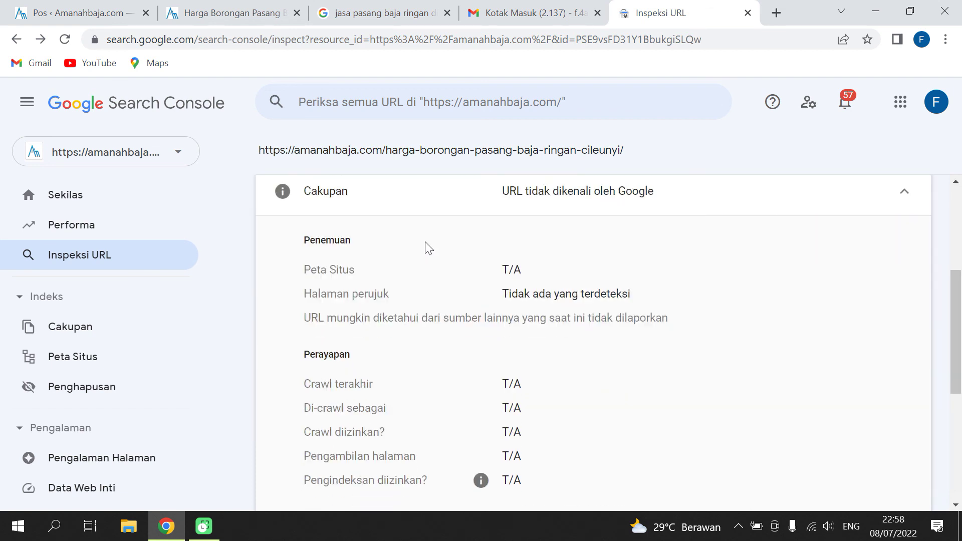
{"action": "scroll", "coordinate": [441, 240], "scroll_direction": "down", "scroll_amount": 3}
{"action": "scroll", "coordinate": [481, 260], "scroll_direction": "up", "scroll_amount": 1}
{"action": "scroll", "coordinate": [501, 266], "scroll_direction": "down", "scroll_amount": 3}
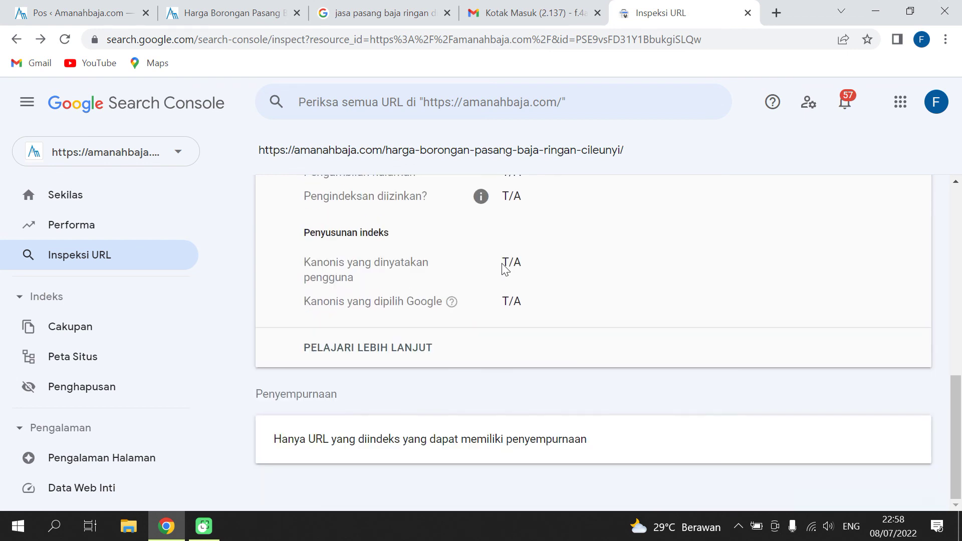
{"action": "scroll", "coordinate": [505, 270], "scroll_direction": "up", "scroll_amount": 4}
{"action": "scroll", "coordinate": [505, 273], "scroll_direction": "up", "scroll_amount": 6}
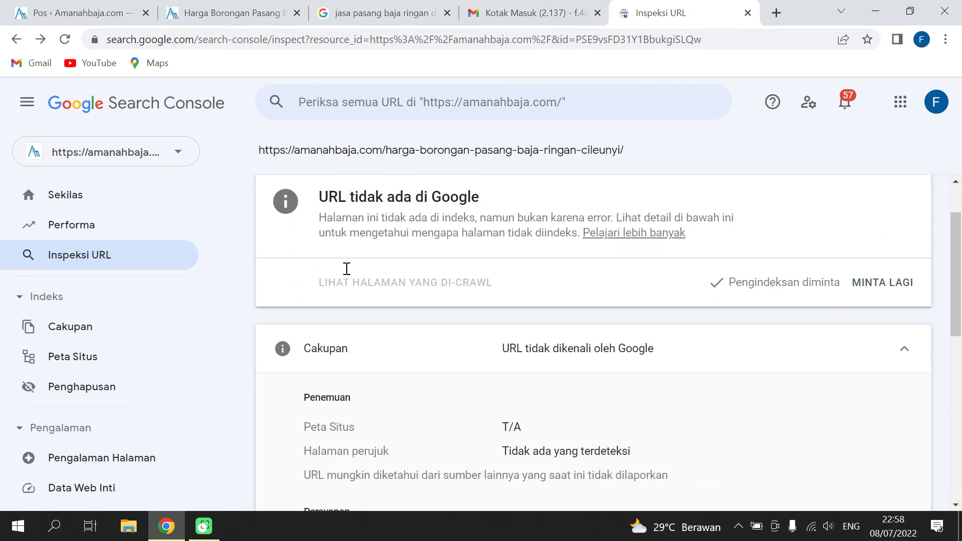
{"action": "scroll", "coordinate": [346, 271], "scroll_direction": "down", "scroll_amount": 2}
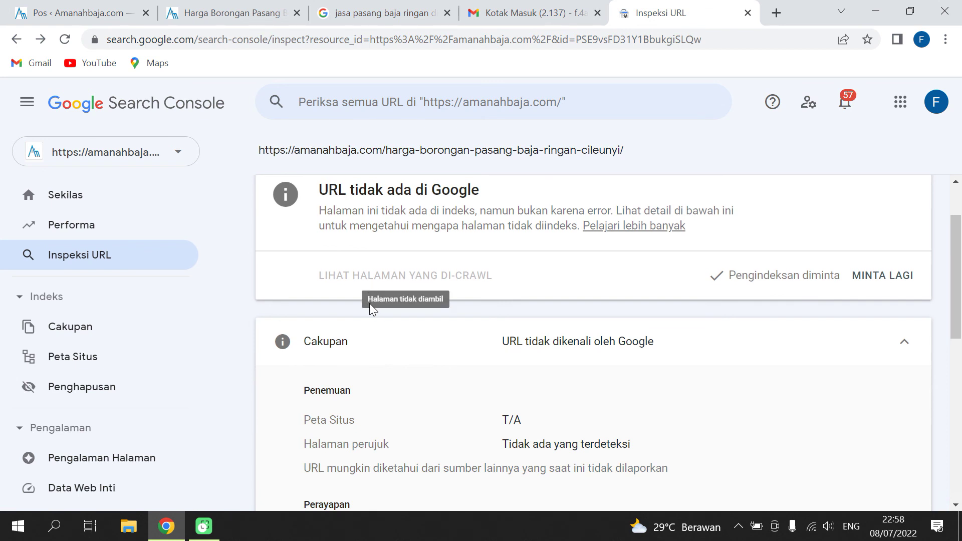
{"action": "scroll", "coordinate": [432, 260], "scroll_direction": "up", "scroll_amount": 2}
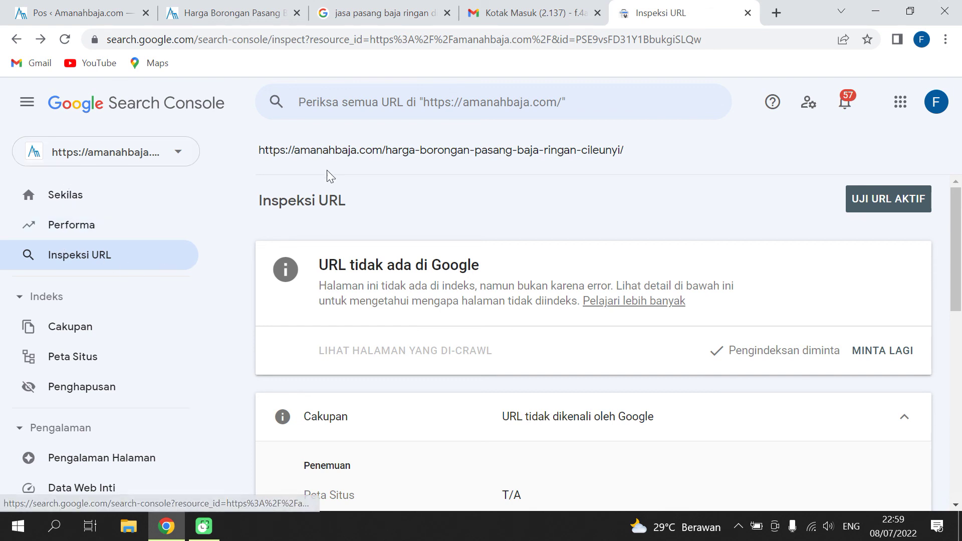
{"action": "scroll", "coordinate": [465, 211], "scroll_direction": "down", "scroll_amount": 2}
{"action": "scroll", "coordinate": [466, 212], "scroll_direction": "up", "scroll_amount": 2}
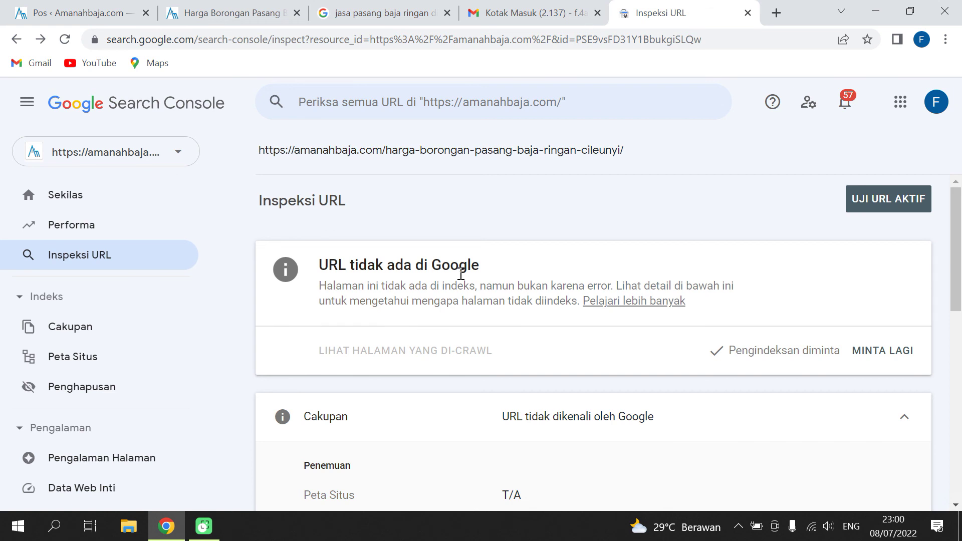
{"action": "scroll", "coordinate": [516, 301], "scroll_direction": "down", "scroll_amount": 3}
{"action": "scroll", "coordinate": [540, 298], "scroll_direction": "up", "scroll_amount": 3}
{"action": "scroll", "coordinate": [589, 329], "scroll_direction": "down", "scroll_amount": 3}
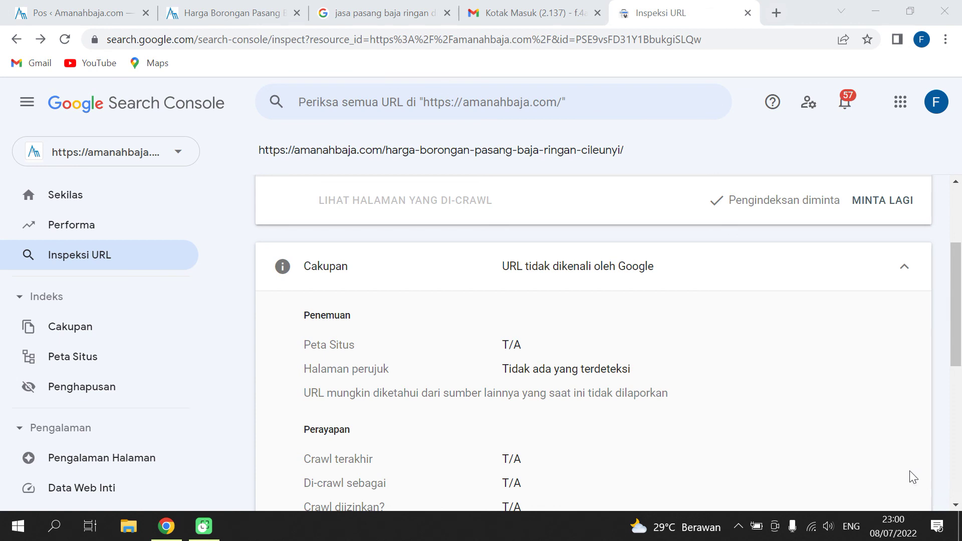
{"action": "scroll", "coordinate": [916, 493], "scroll_direction": "down", "scroll_amount": 3}
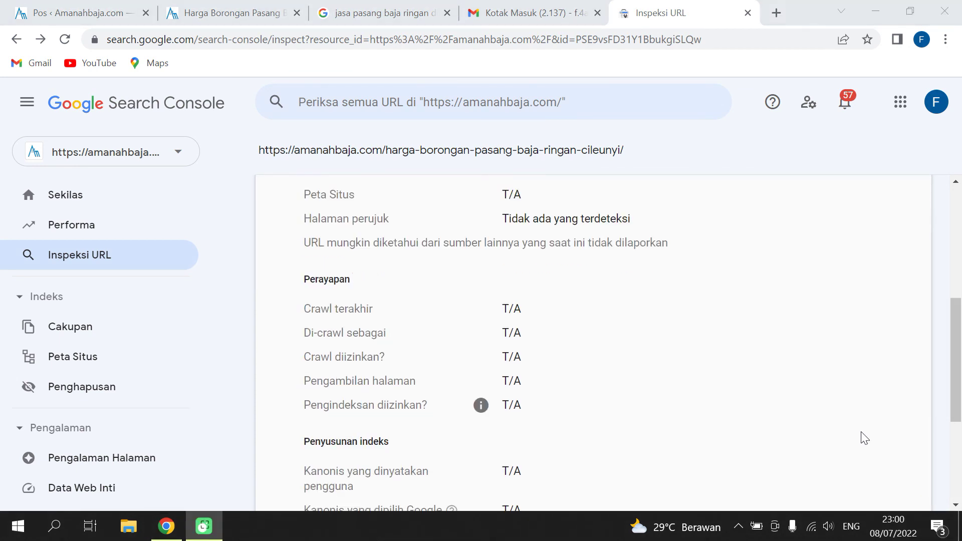